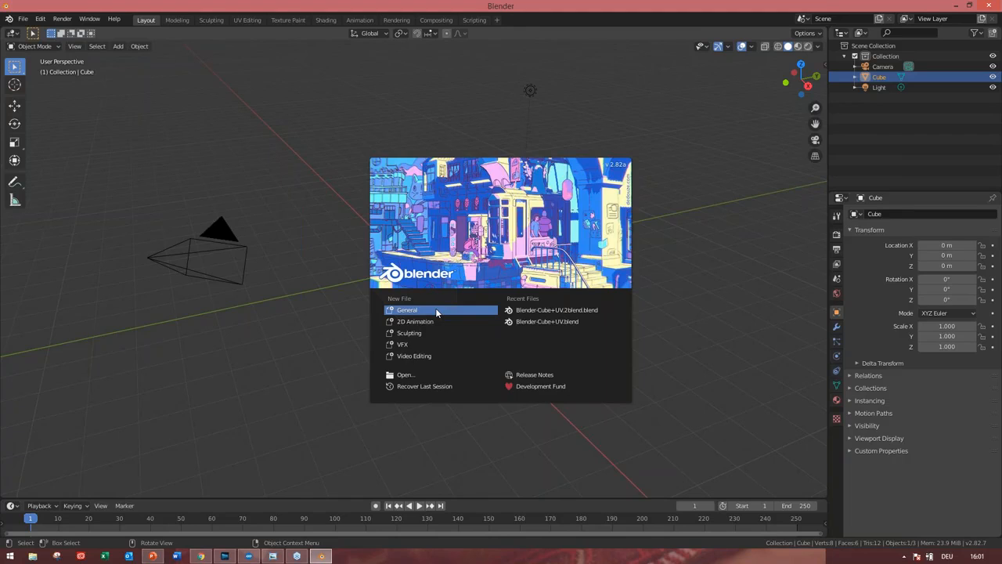
Start a new General file and select the default camera and light in turn
{"action": "left_click", "coordinate": [436, 310]}
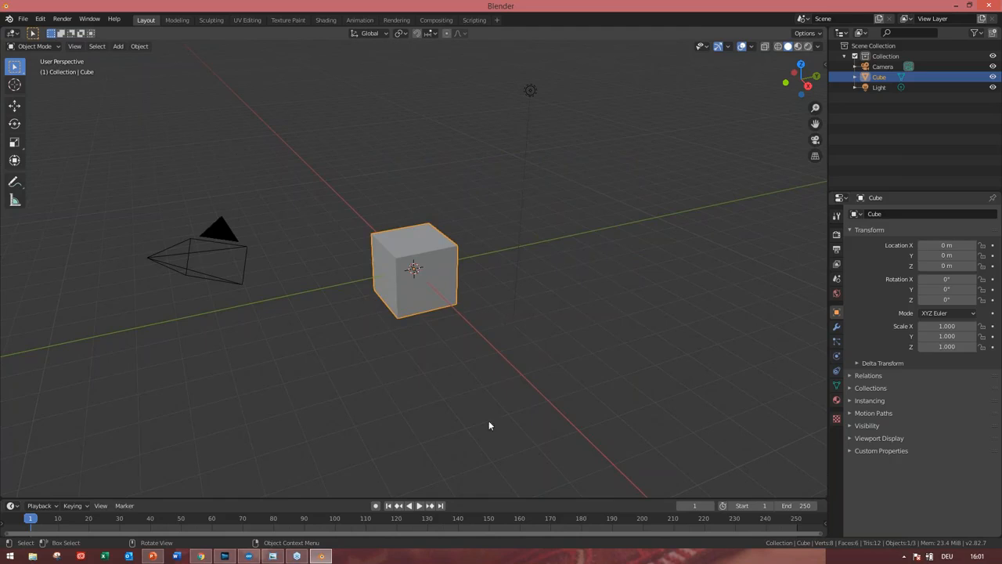
{"action": "left_click", "coordinate": [218, 231]}
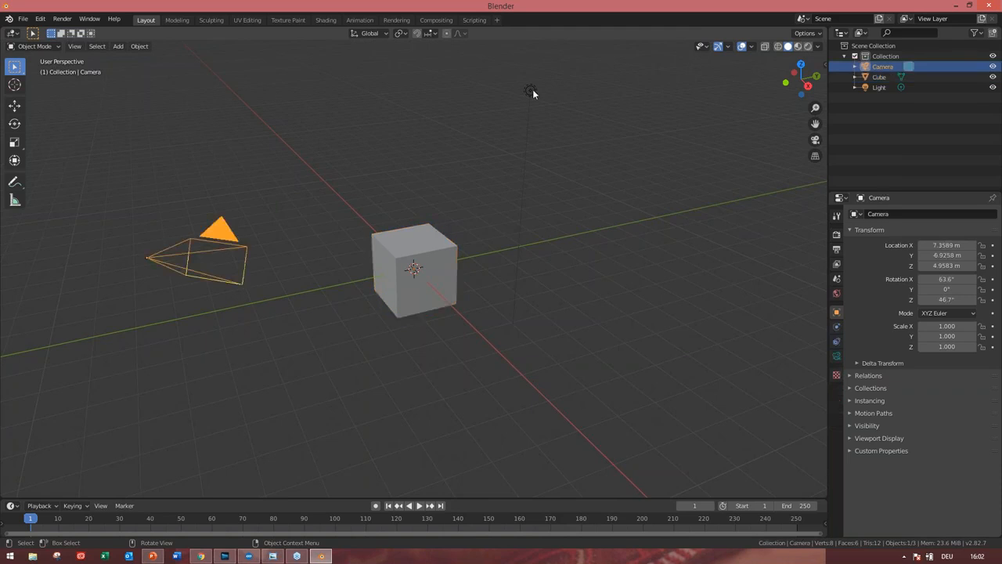
{"action": "left_click", "coordinate": [531, 92]}
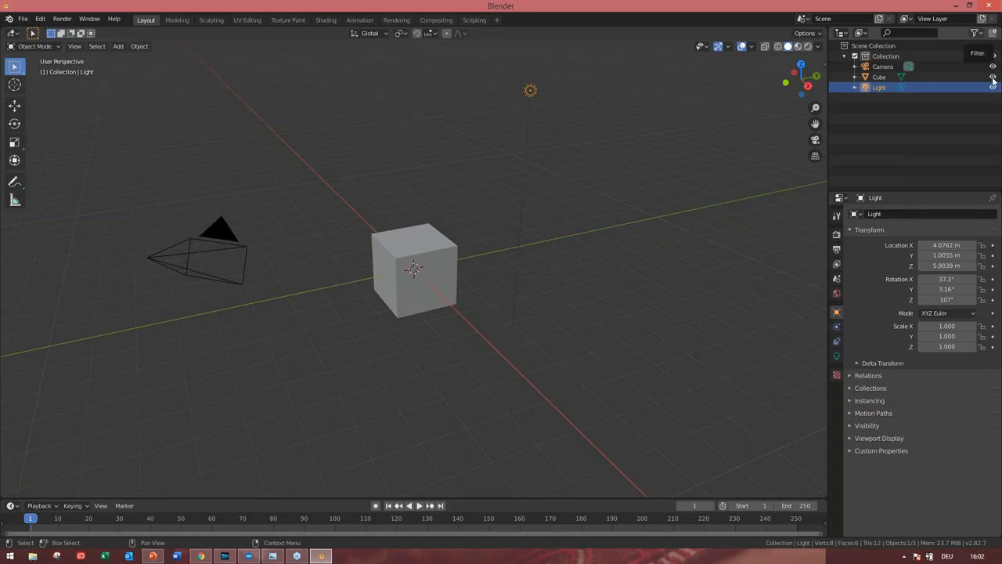
Examine the collection's camera, cube and light entries in the object list, including the cube's transform and delta transform values
{"action": "left_click", "coordinate": [899, 141]}
{"action": "left_click", "coordinate": [887, 56]}
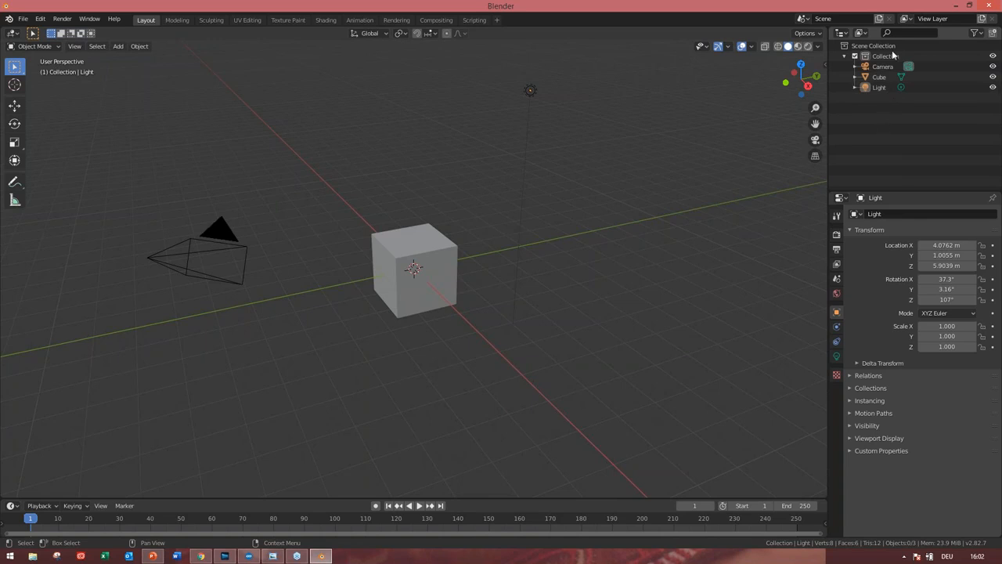
{"action": "left_click", "coordinate": [888, 69]}
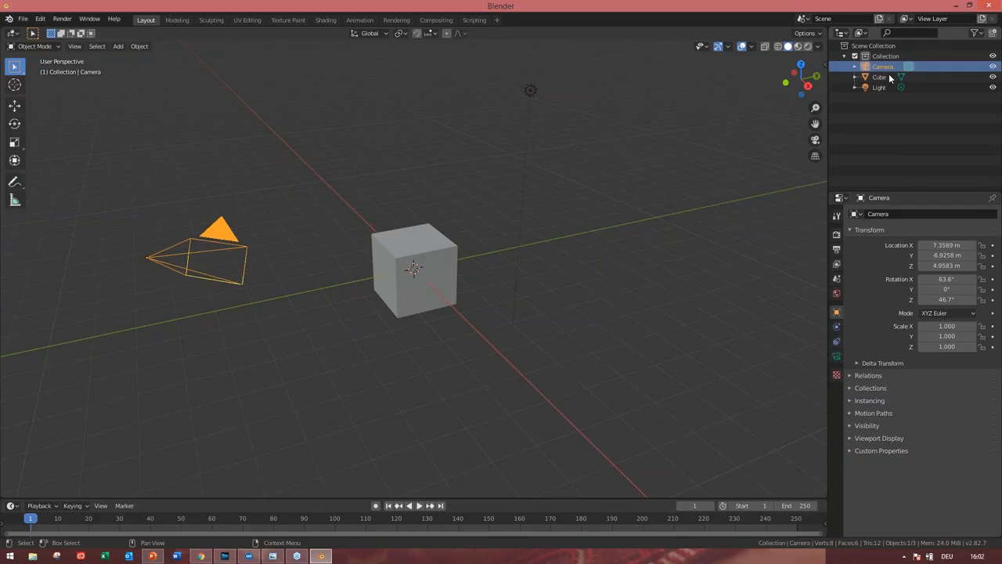
{"action": "left_click", "coordinate": [886, 78]}
{"action": "left_click", "coordinate": [888, 89]}
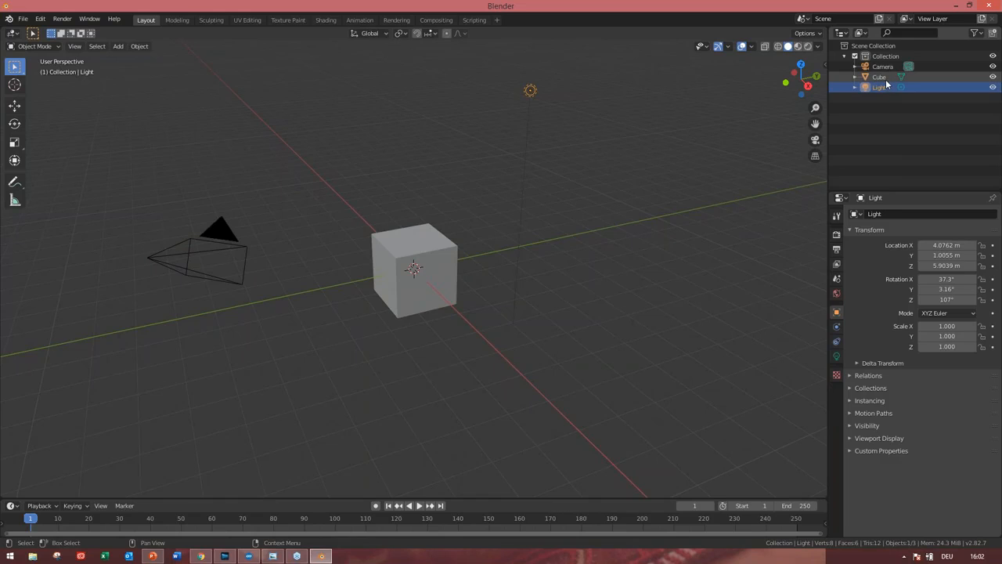
{"action": "left_click", "coordinate": [887, 78]}
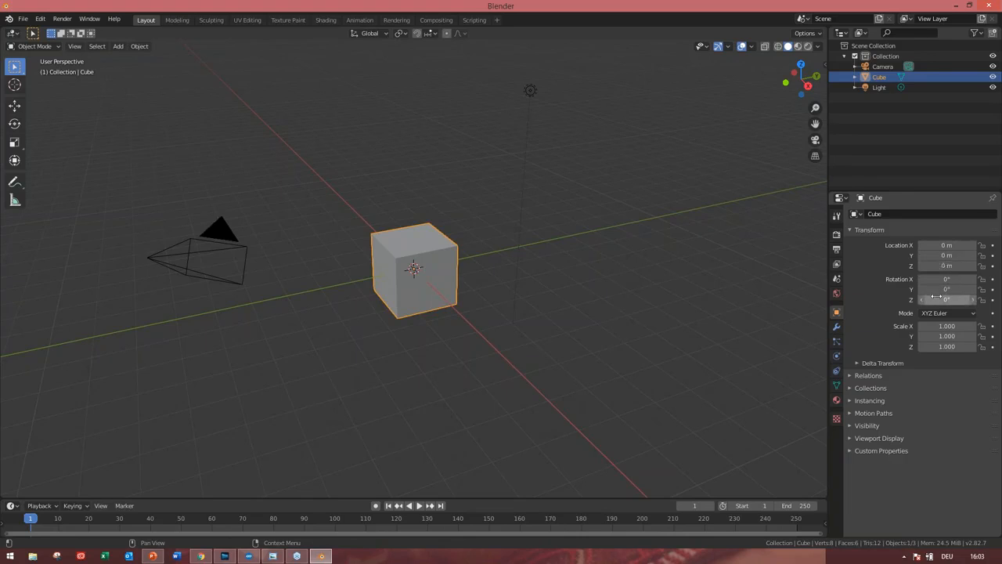
{"action": "left_click", "coordinate": [856, 363]}
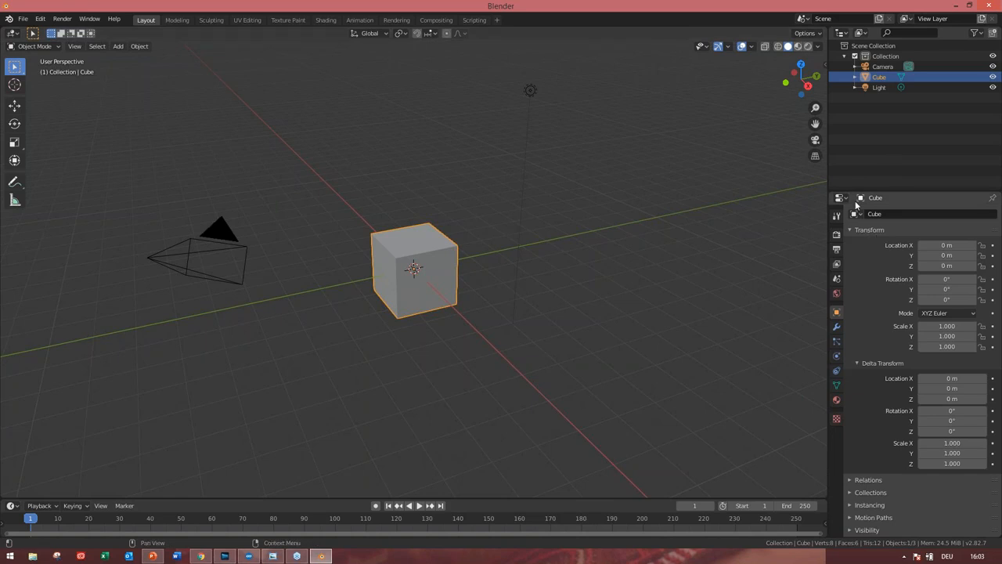
Delete the light and the camera from the scene collection
{"action": "left_click", "coordinate": [879, 87]}
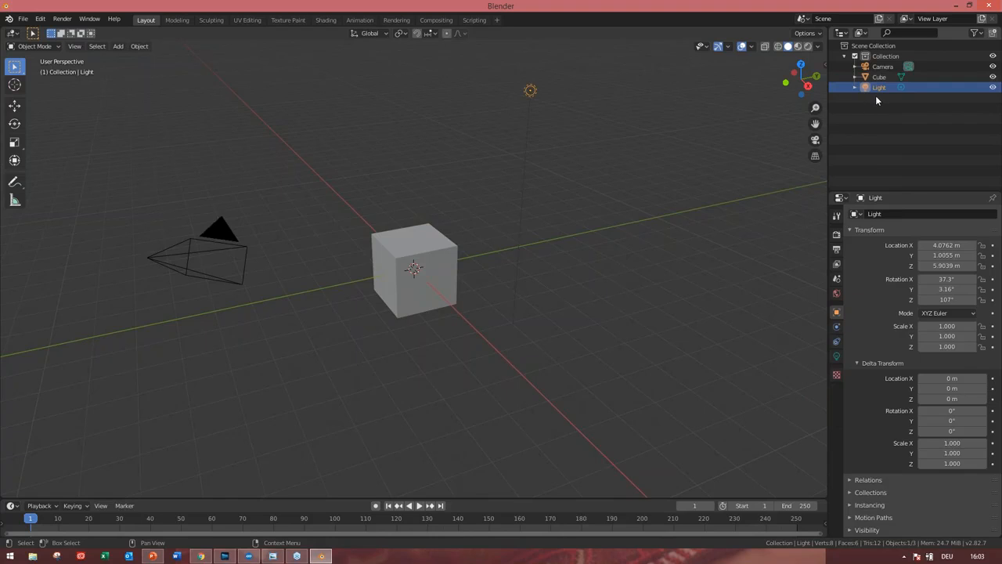
{"action": "right_click", "coordinate": [893, 88]}
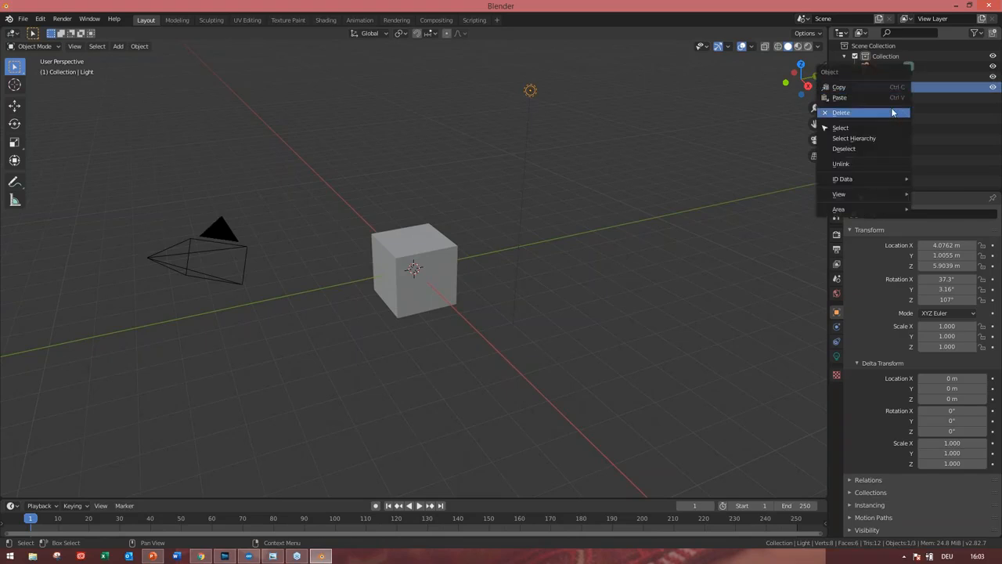
{"action": "left_click", "coordinate": [892, 113]}
{"action": "left_click", "coordinate": [898, 64]}
{"action": "right_click", "coordinate": [891, 67]}
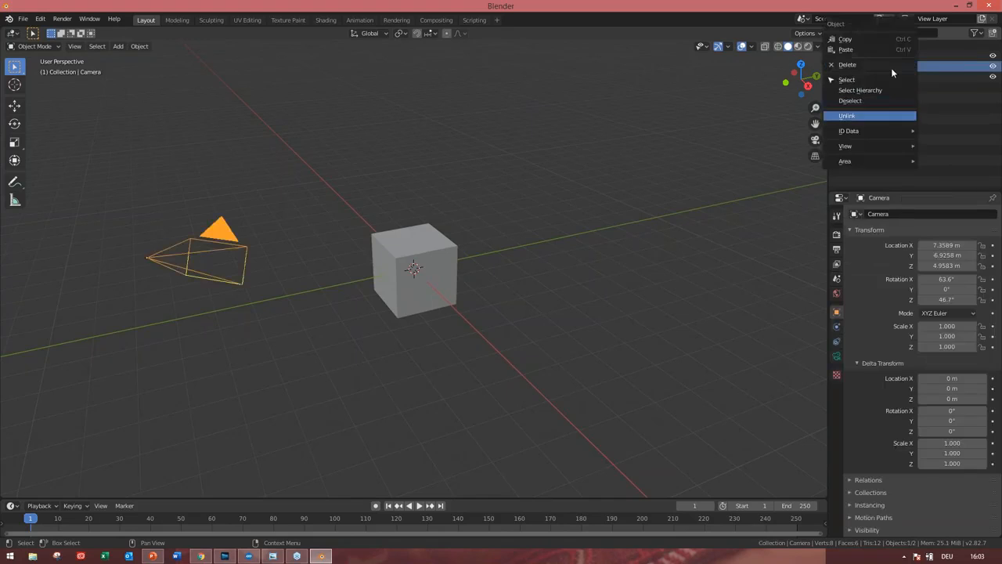
{"action": "left_click", "coordinate": [891, 66]}
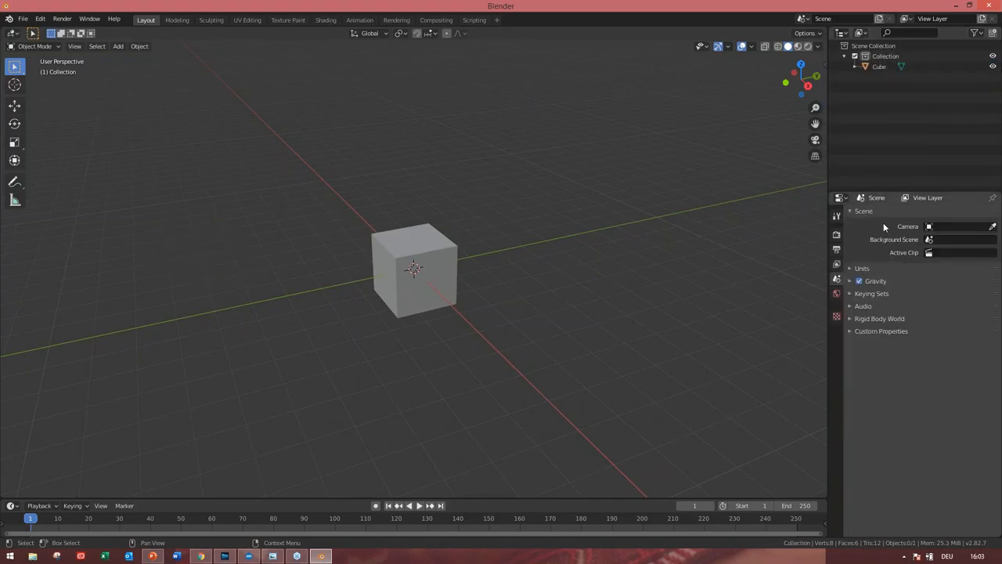
{"action": "left_click", "coordinate": [901, 66]}
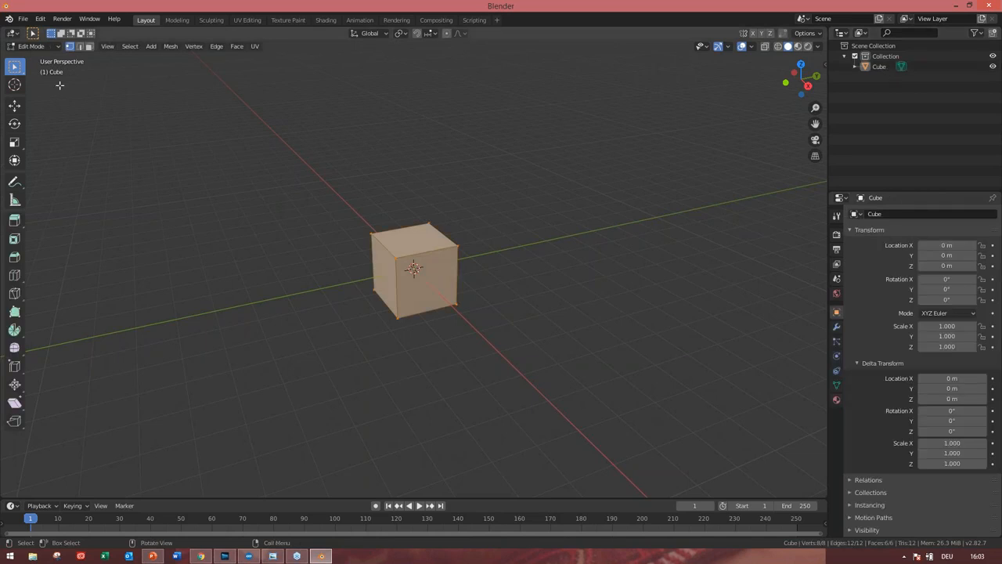
{"action": "left_click", "coordinate": [54, 45]}
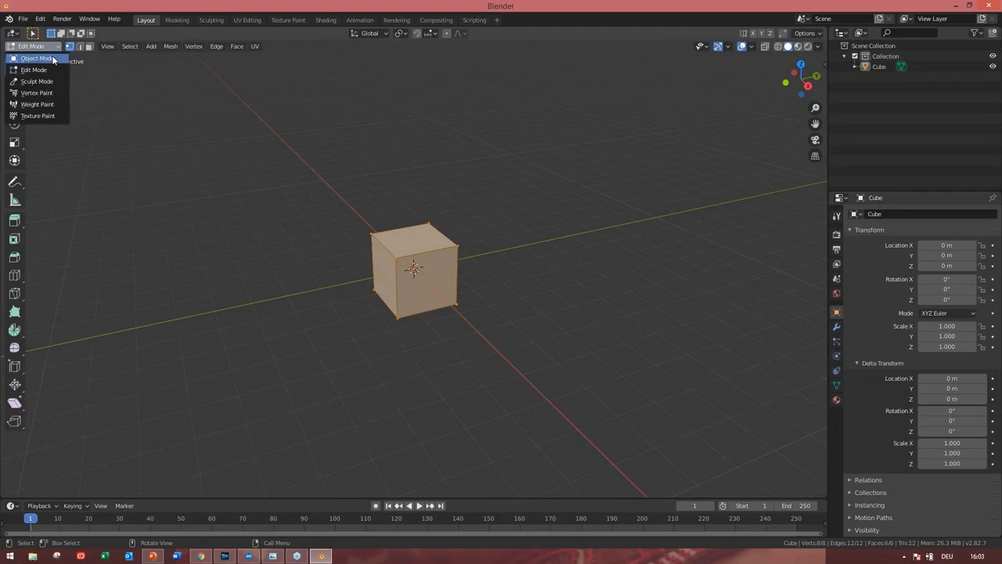
{"action": "left_click", "coordinate": [36, 58]}
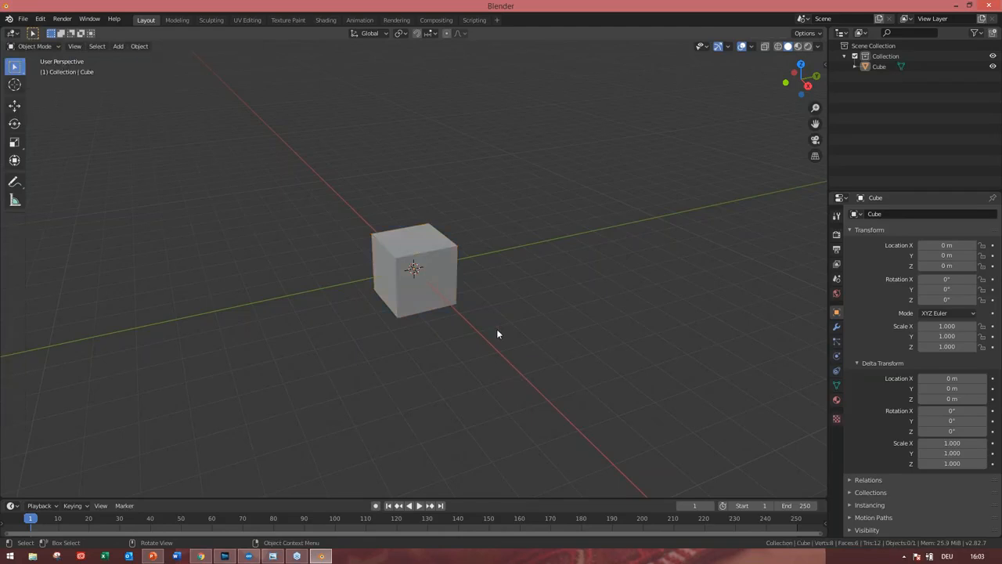
Turn on the Z axis guide line in the viewport overlays
{"action": "key", "text": "ctrl+KP_1"}
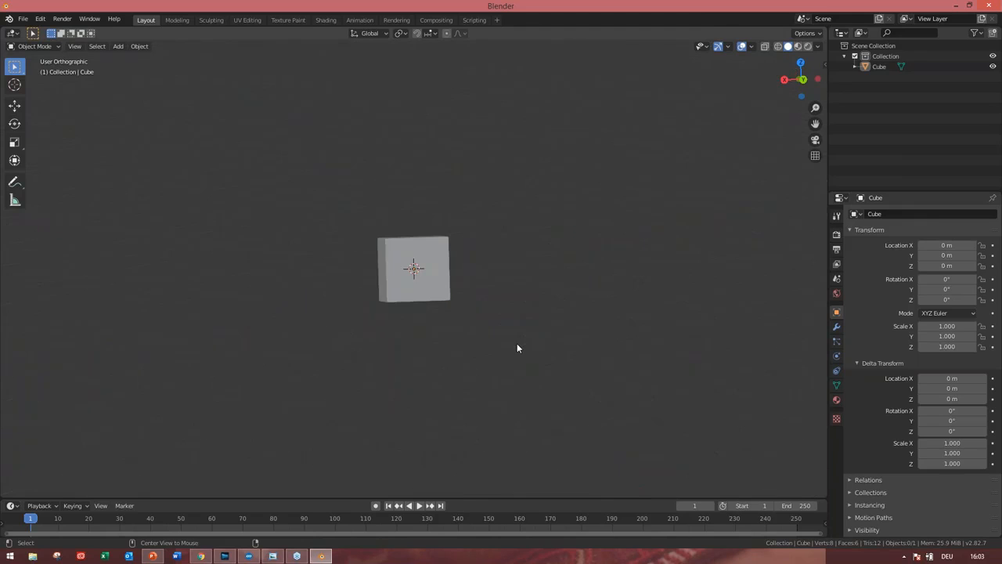
{"action": "middle_click_drag", "start_coordinate": [513, 372], "coordinate": [489, 324]}
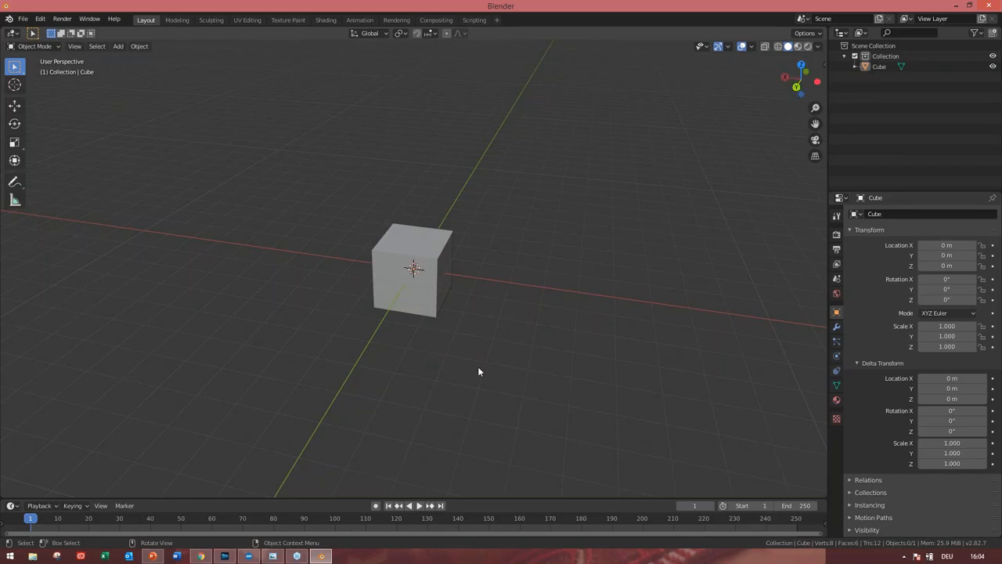
{"action": "middle_click_drag", "start_coordinate": [510, 347], "coordinate": [485, 340]}
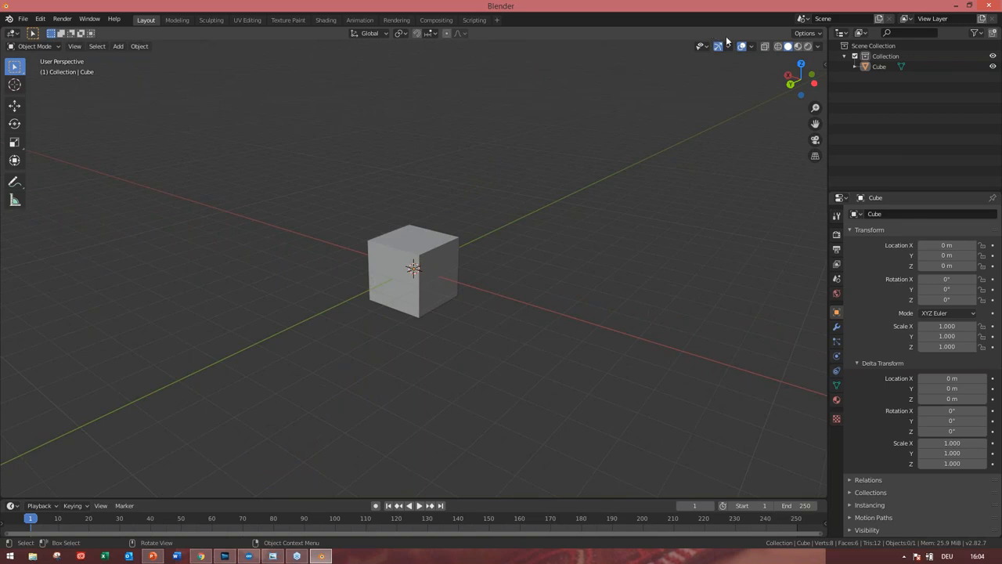
{"action": "left_click", "coordinate": [751, 47]}
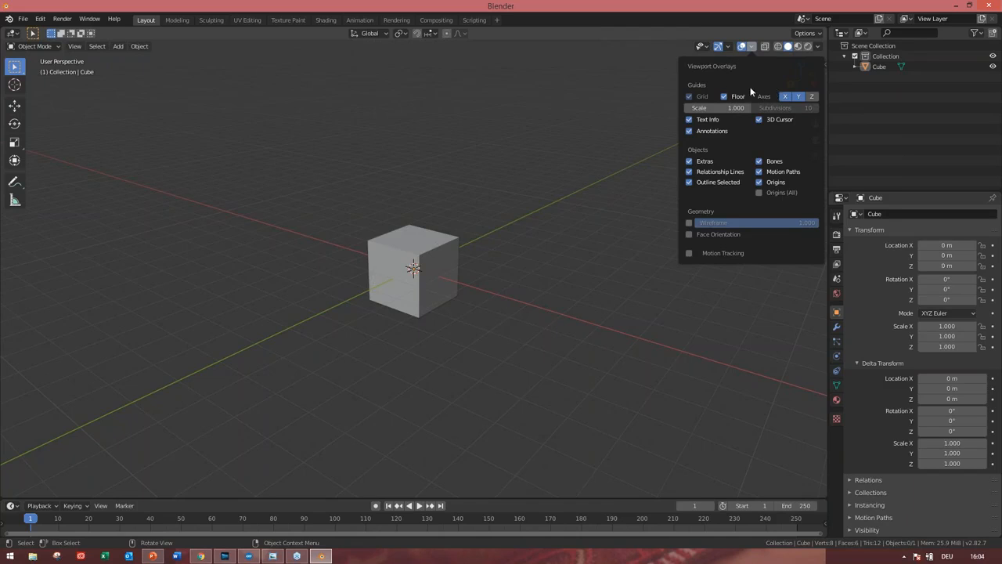
{"action": "left_click", "coordinate": [812, 97]}
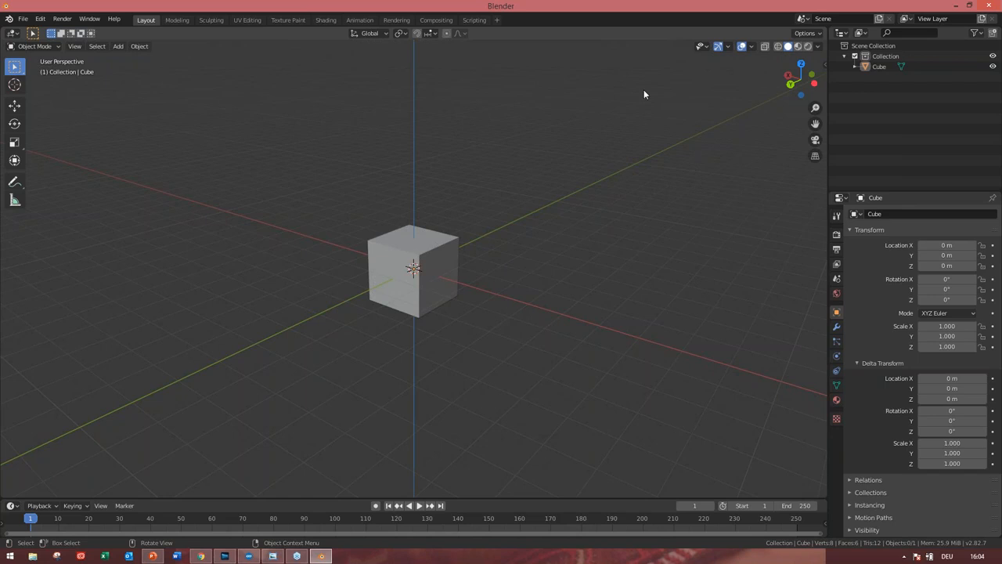
{"action": "left_click", "coordinate": [752, 47]}
{"action": "middle_click_drag", "start_coordinate": [579, 356], "coordinate": [510, 327]}
{"action": "scroll", "coordinate": [510, 327], "scroll_direction": "up", "scroll_amount": 1}
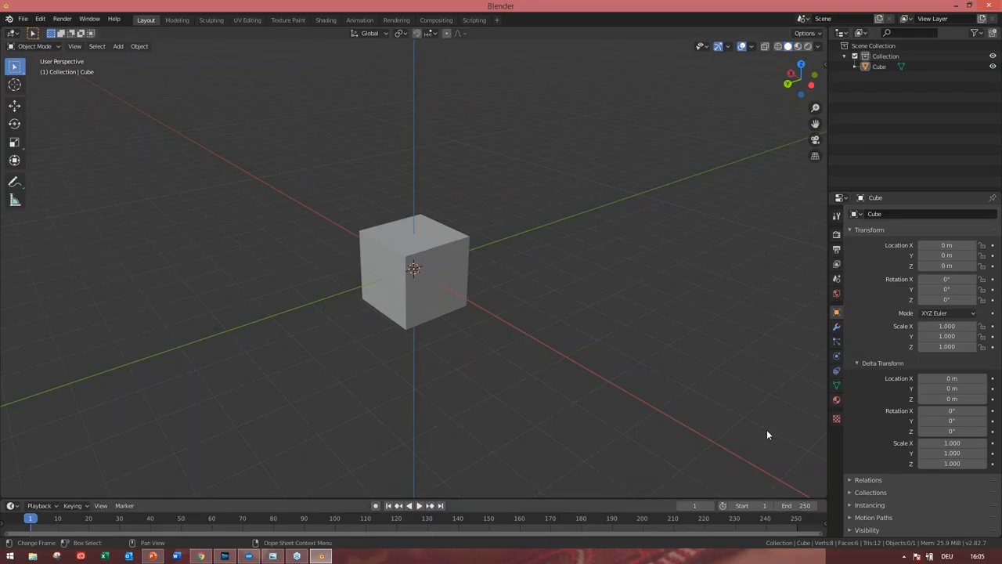
Examine the scene's unit settings, including the length unit, and the available interaction modes
{"action": "left_click", "coordinate": [836, 279]}
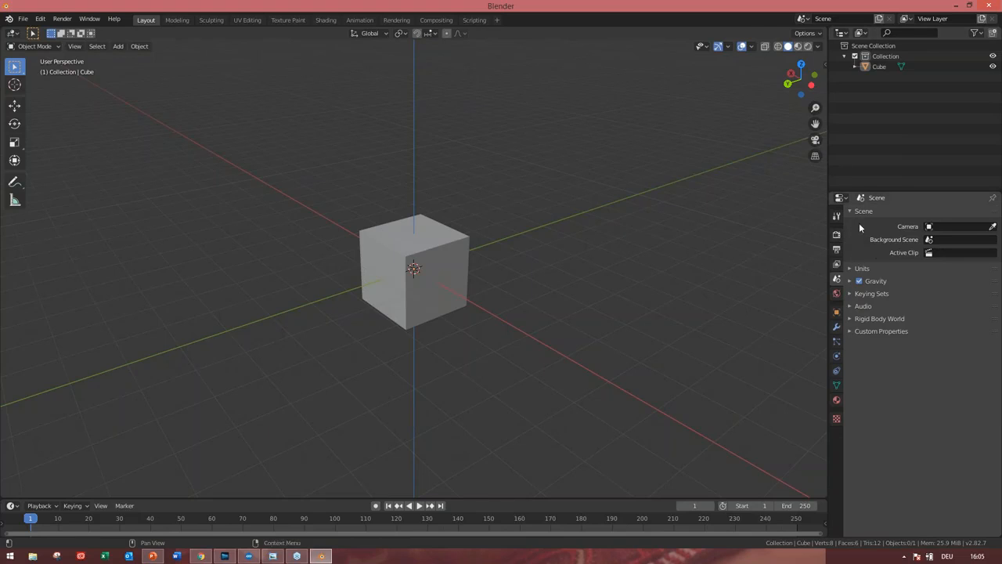
{"action": "left_click", "coordinate": [849, 268]}
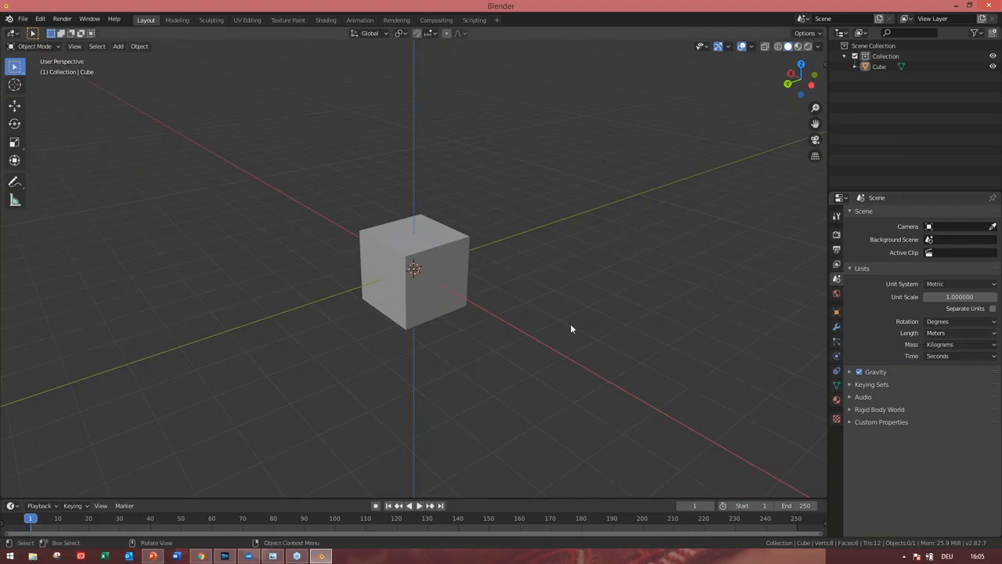
{"action": "left_click", "coordinate": [970, 335]}
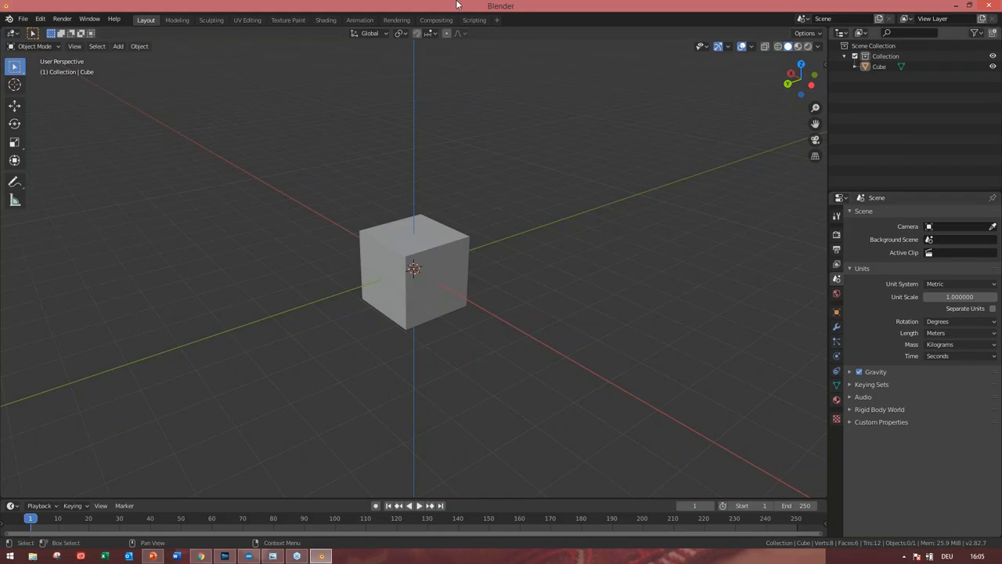
{"action": "left_click", "coordinate": [55, 46]}
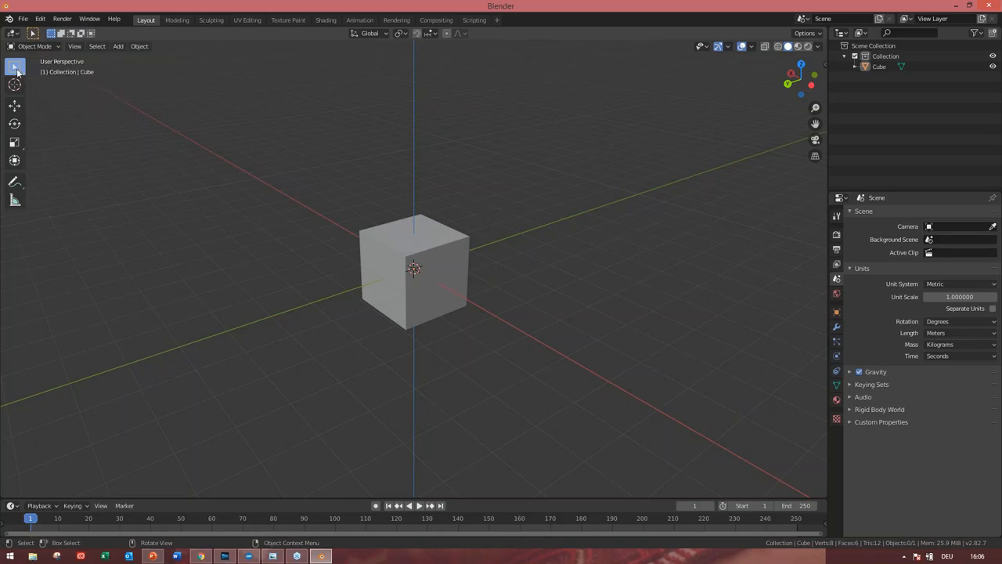
Select the cube and move it about 2.82 m along the X axis using the Transform tool
{"action": "left_click", "coordinate": [425, 277]}
{"action": "left_click_drag", "start_coordinate": [346, 253], "coordinate": [437, 268]}
{"action": "left_click_drag", "start_coordinate": [435, 267], "coordinate": [411, 247]}
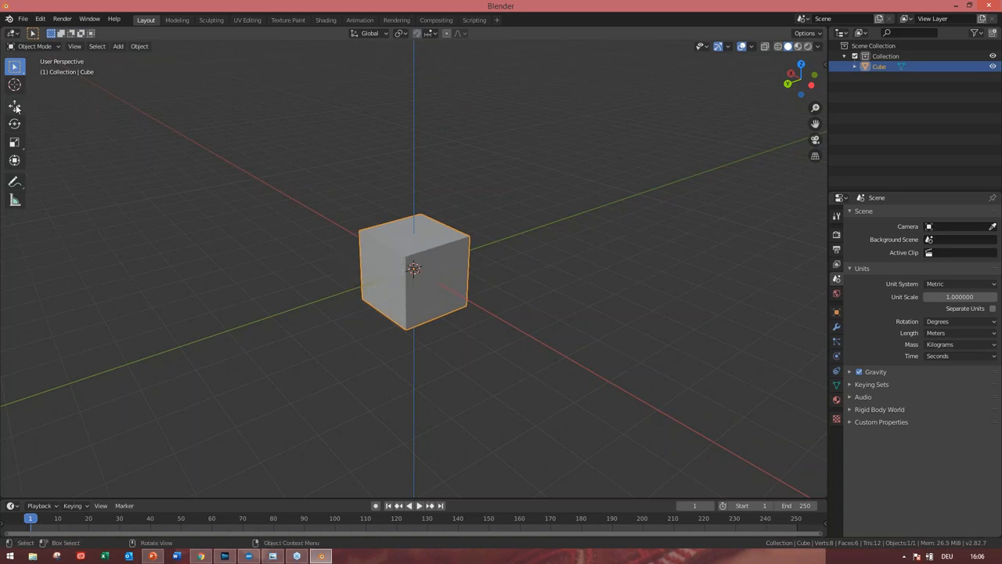
{"action": "left_click", "coordinate": [16, 161]}
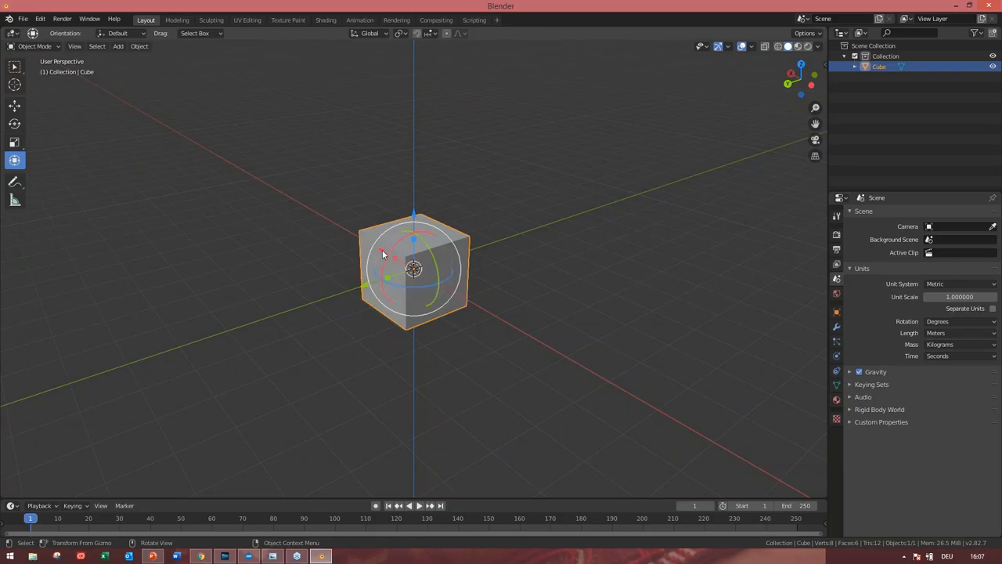
{"action": "key", "text": "g"}
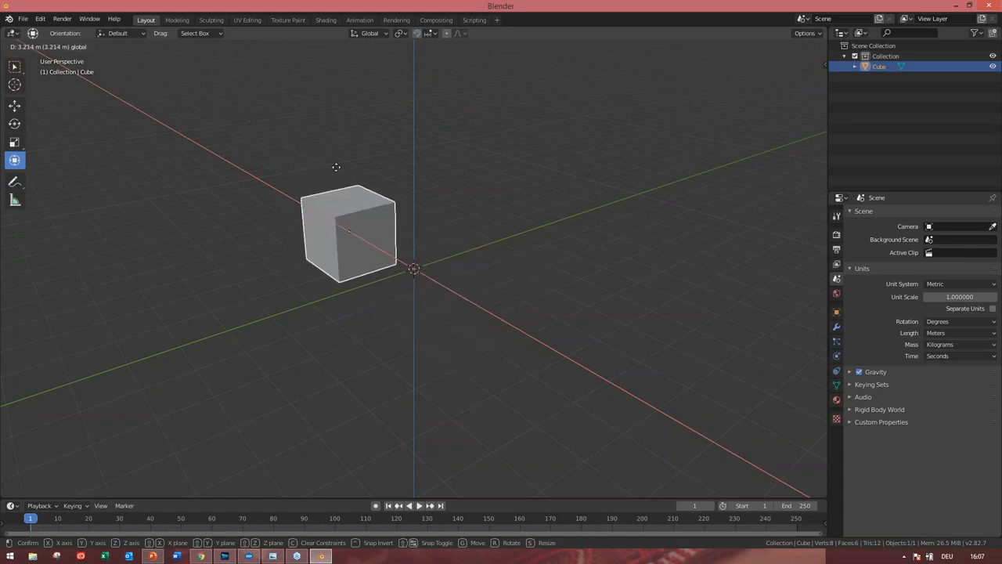
{"action": "left_click", "coordinate": [356, 233]}
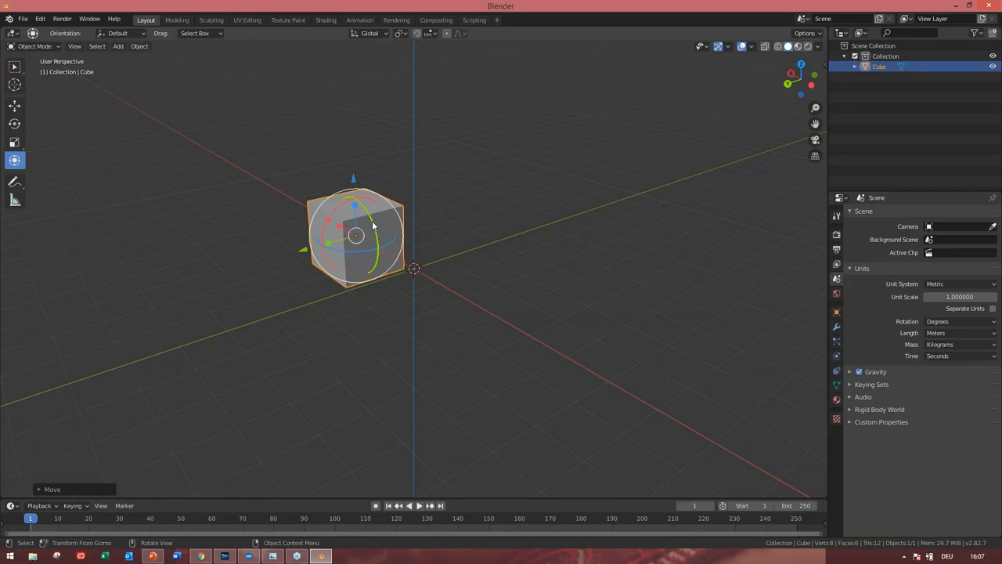
Rotate the cube about 46° around the Y axis, scale it to about 1.49 in X and 1.46 in Z, and display its object properties
{"action": "left_click_drag", "start_coordinate": [373, 226], "coordinate": [354, 188]}
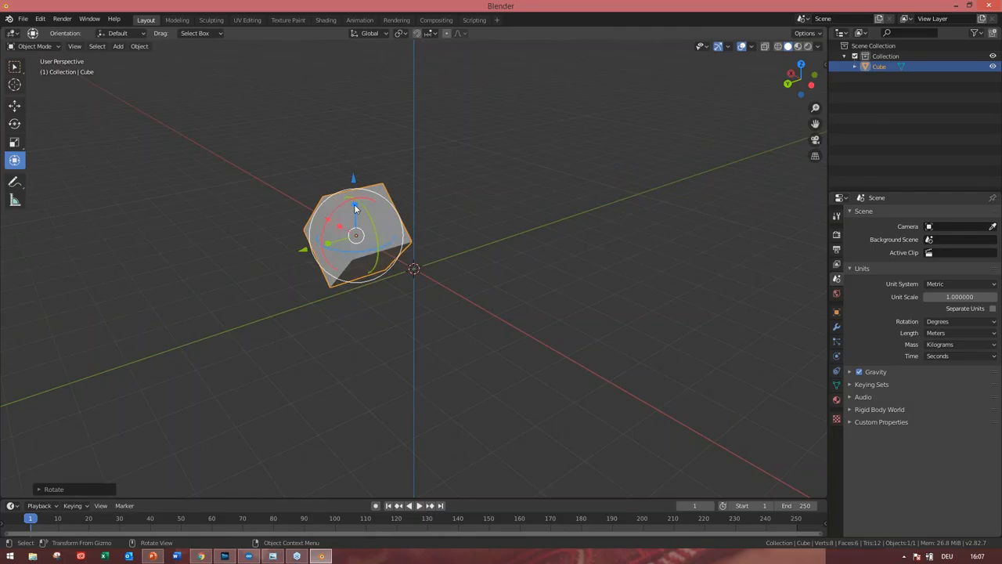
{"action": "mouse_move", "coordinate": [354, 206]}
{"action": "left_mouse_down"}
{"action": "mouse_move", "coordinate": [354, 144]}
{"action": "mouse_move", "coordinate": [356, 207]}
{"action": "left_mouse_up"}
{"action": "left_click", "coordinate": [836, 312]}
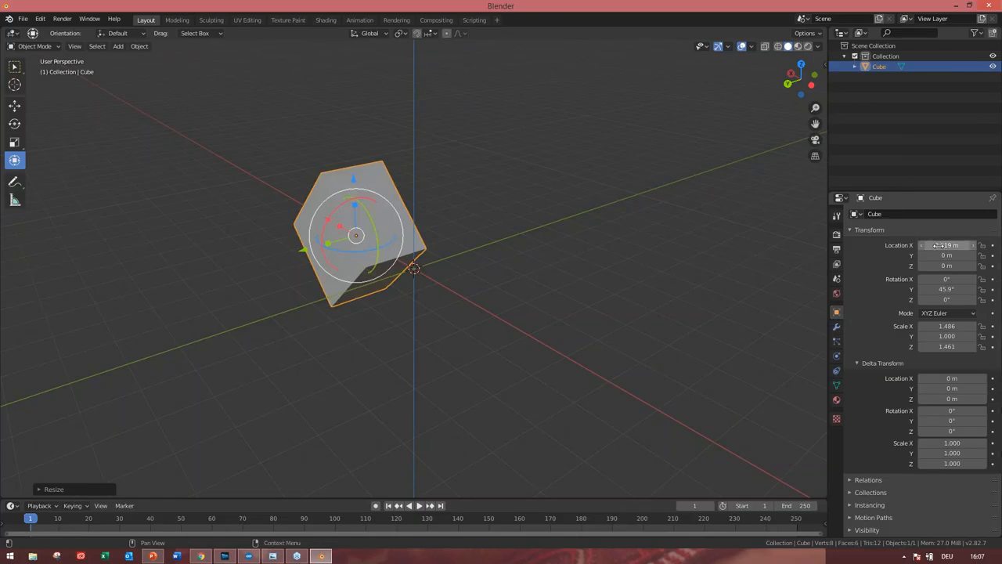
Delete the cube from the scene
{"action": "left_click", "coordinate": [380, 222]}
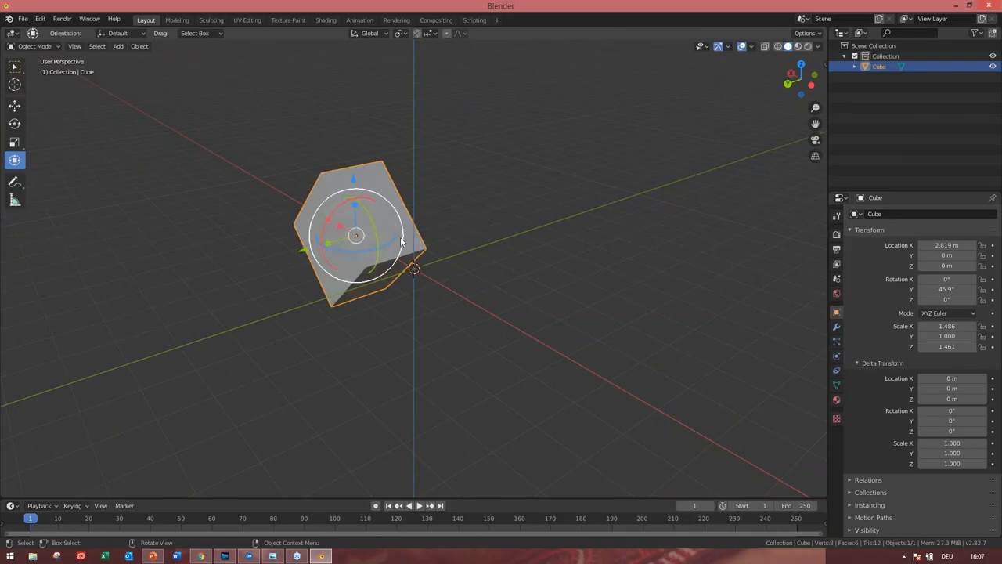
{"action": "key", "text": "x"}
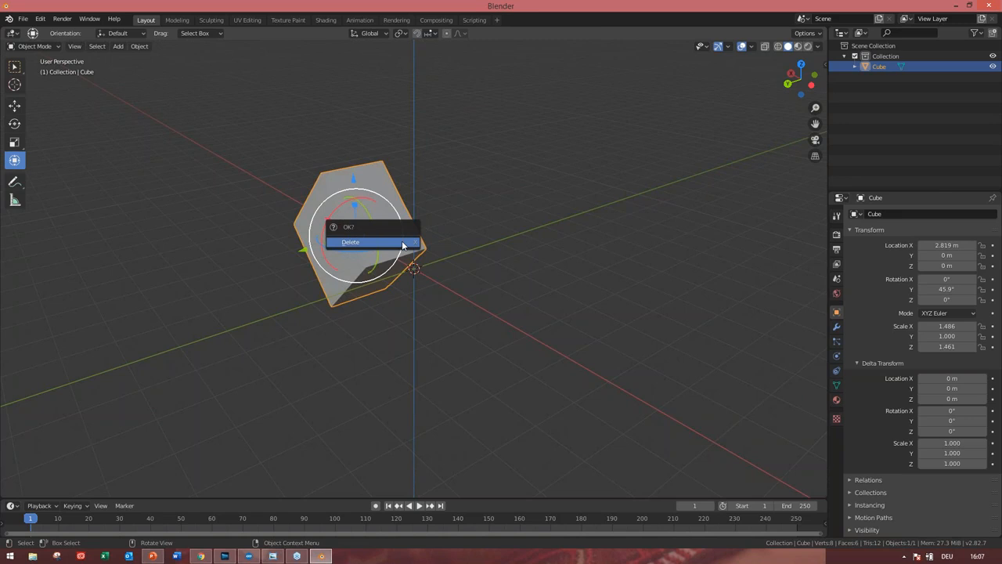
{"action": "left_click", "coordinate": [401, 241]}
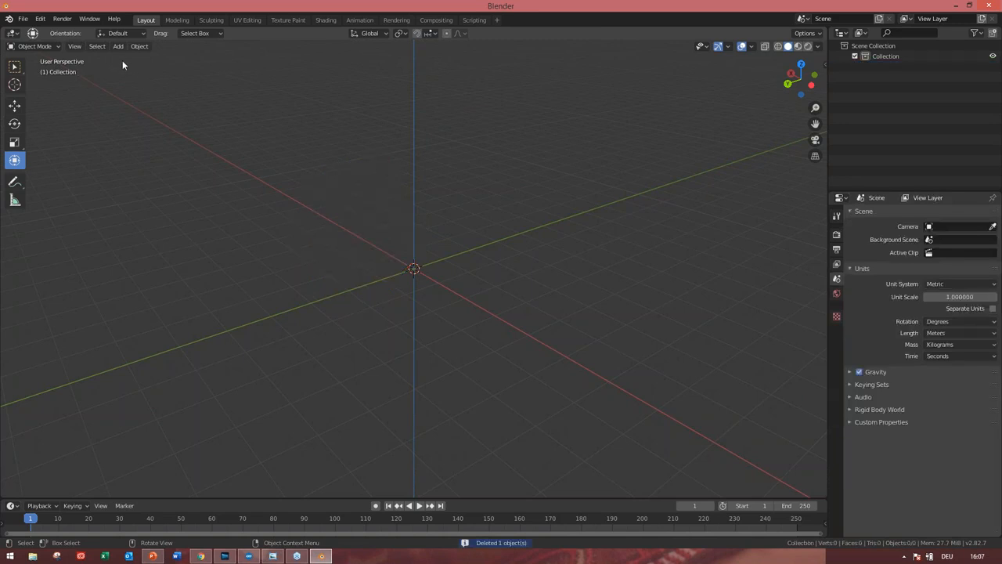
Add a cube mesh at the origin and set its size to 1 m
{"action": "left_click", "coordinate": [118, 47]}
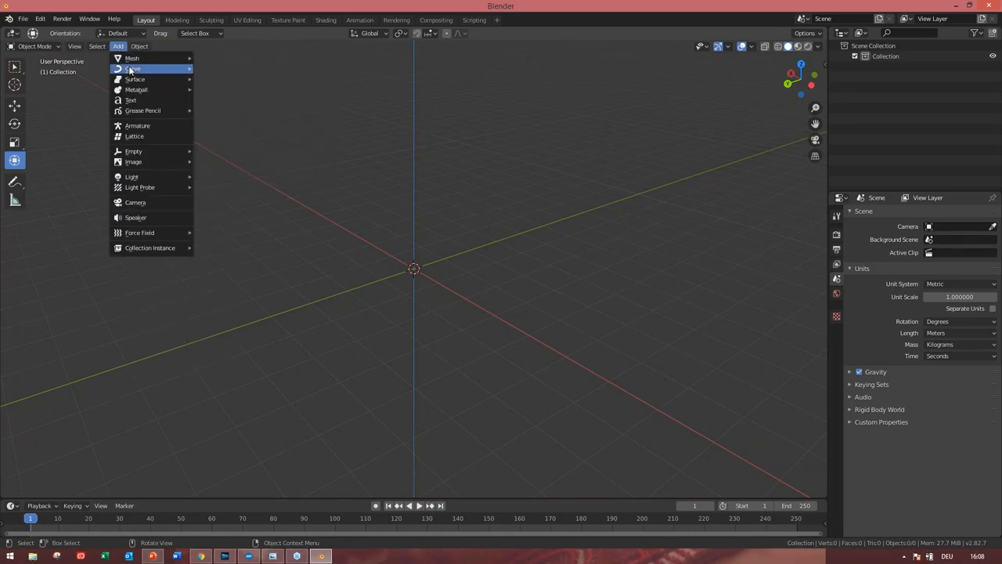
{"action": "mouse_move", "coordinate": [148, 62]}
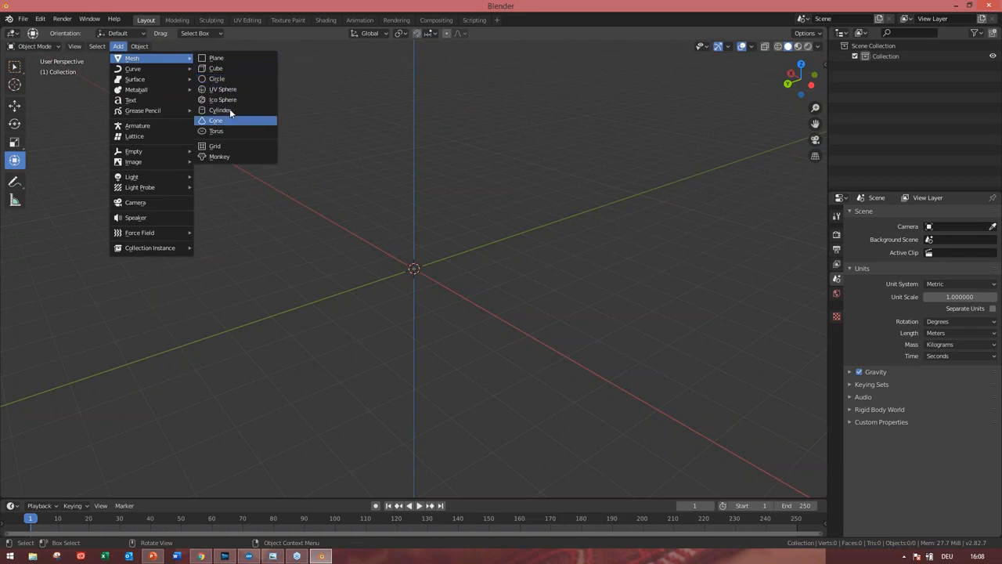
{"action": "left_click", "coordinate": [226, 69]}
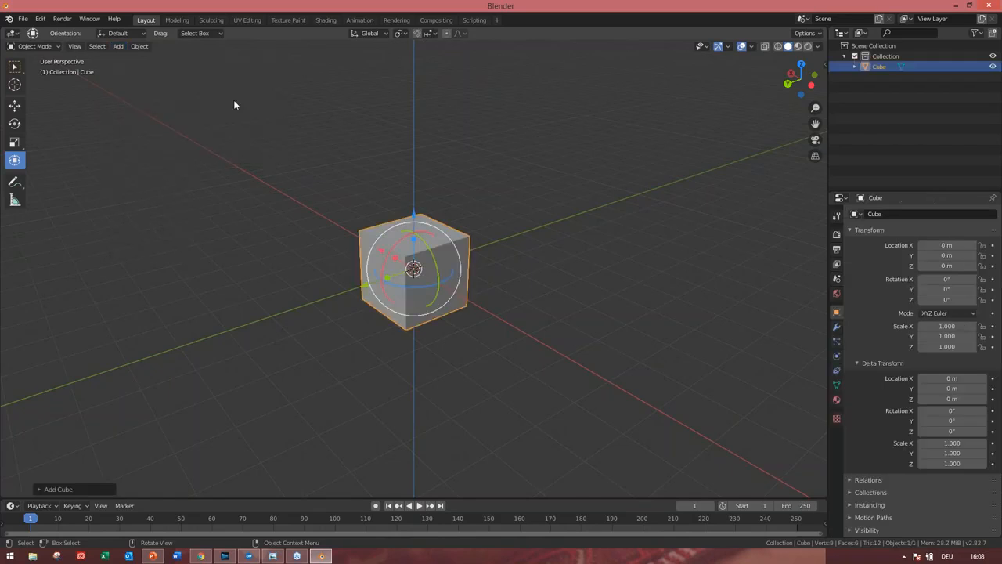
{"action": "left_click", "coordinate": [39, 489]}
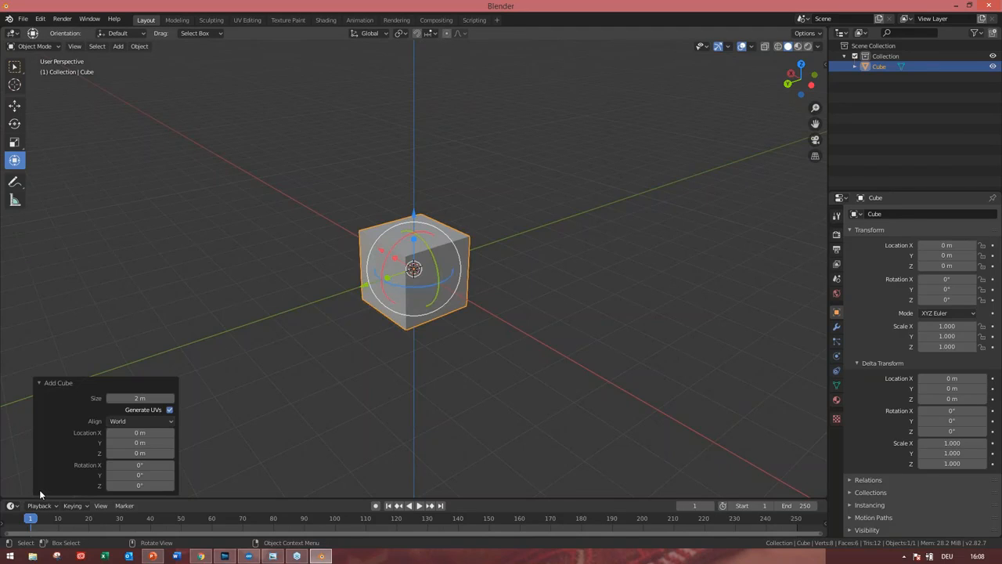
{"action": "left_click", "coordinate": [146, 398]}
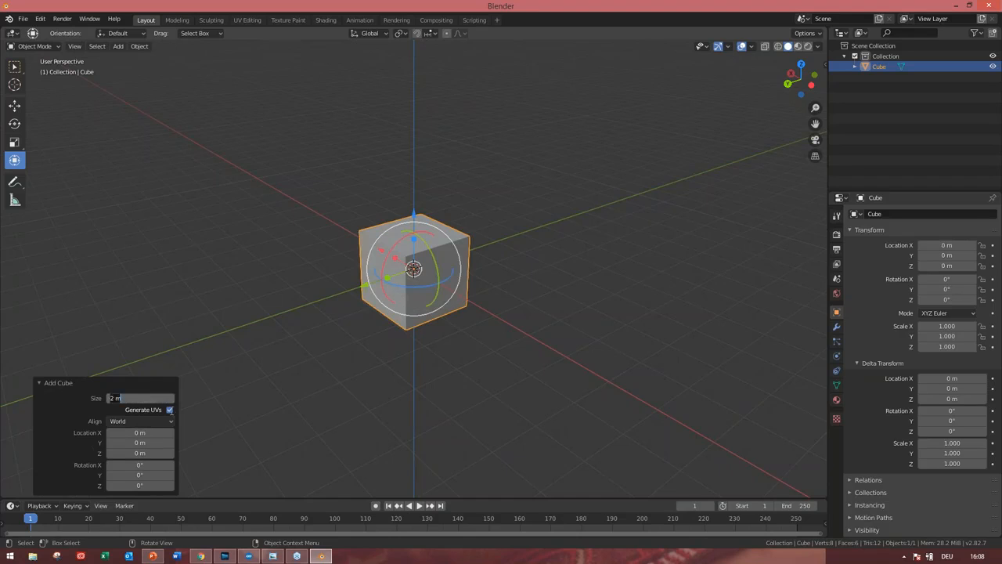
{"action": "type", "text": "1"}
{"action": "key", "text": "Return"}
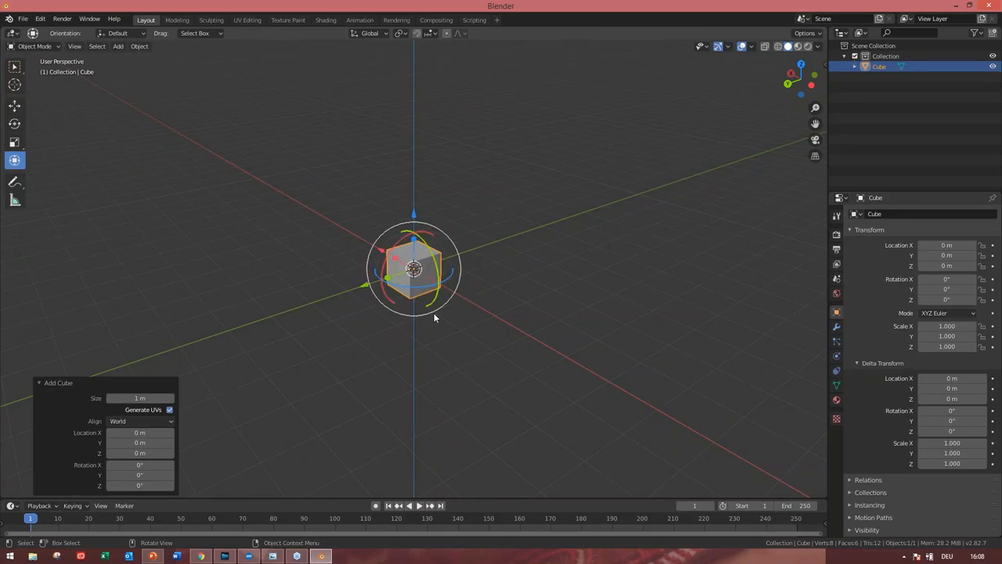
Switch to the Select Box tool and set the cube's X location to 0.5 m
{"action": "middle_click_drag", "start_coordinate": [393, 319], "coordinate": [403, 277]}
{"action": "left_click", "coordinate": [14, 65]}
{"action": "scroll", "coordinate": [369, 341], "scroll_direction": "up", "scroll_amount": 1}
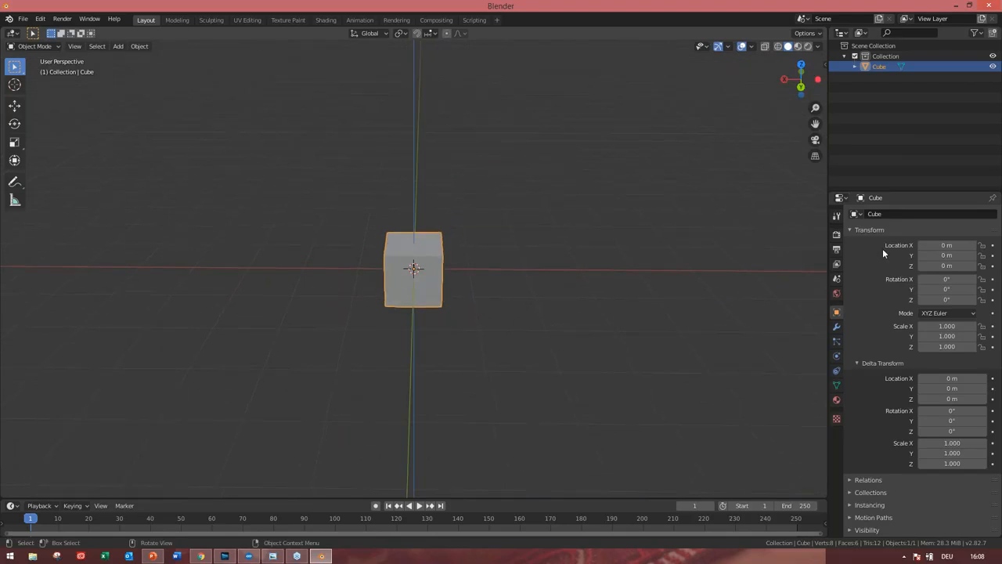
{"action": "left_click", "coordinate": [943, 245]}
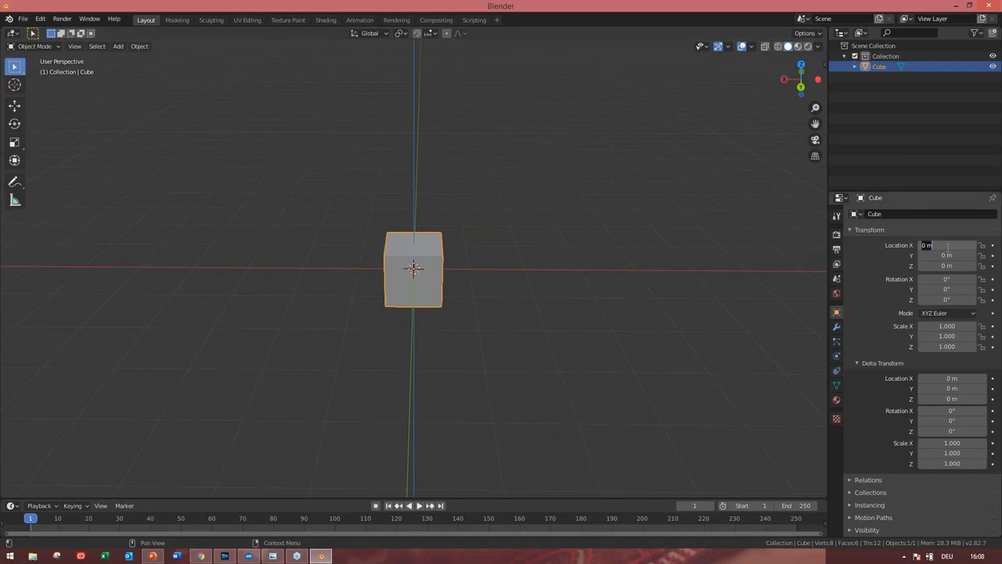
{"action": "type", "text": "0"}
{"action": "type", "text": "0"}
{"action": "type", "text": ".5"}
{"action": "key", "text": "BackSpace"}
{"action": "key", "text": "BackSpace"}
{"action": "key", "text": "BackSpace"}
{"action": "type", "text": ".5"}
{"action": "key", "text": "Return"}
{"action": "middle_click_drag", "start_coordinate": [467, 330], "coordinate": [383, 371]}
Set the cube's Y and Z locations to 0.5 m each
{"action": "left_click", "coordinate": [946, 255]}
{"action": "type", "text": "0.5"}
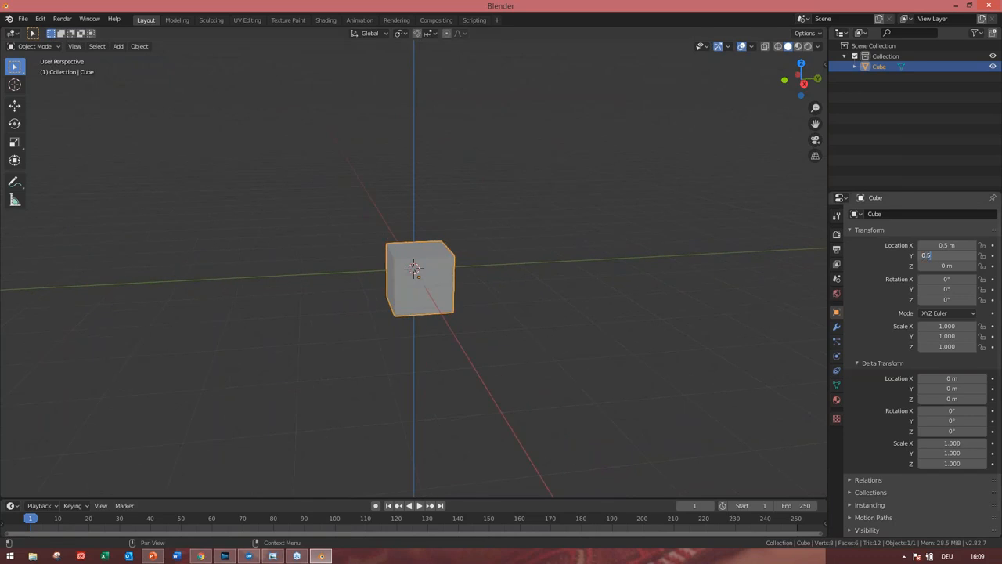
{"action": "key", "text": "Tab"}
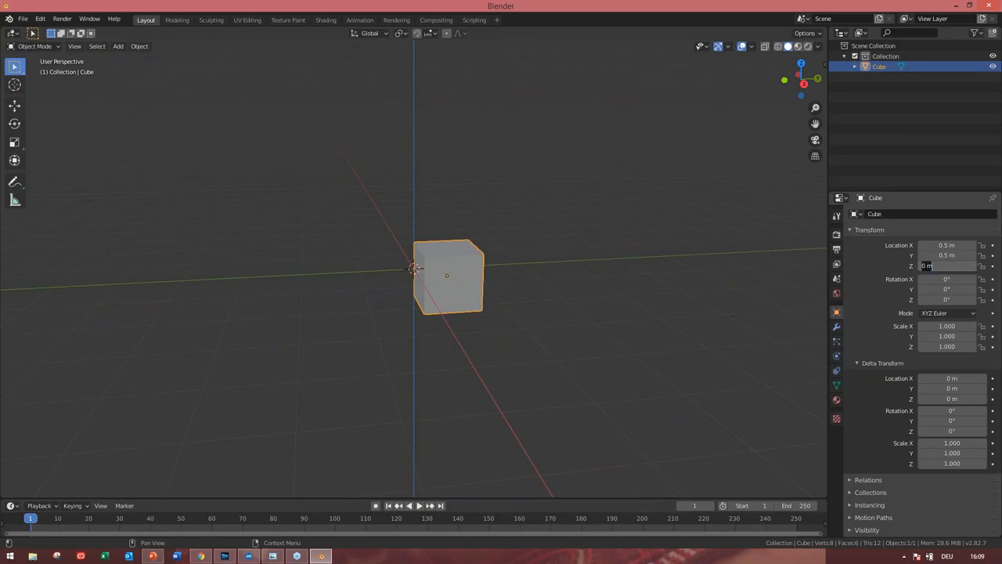
{"action": "type", "text": "0.5"}
{"action": "key", "text": "Return"}
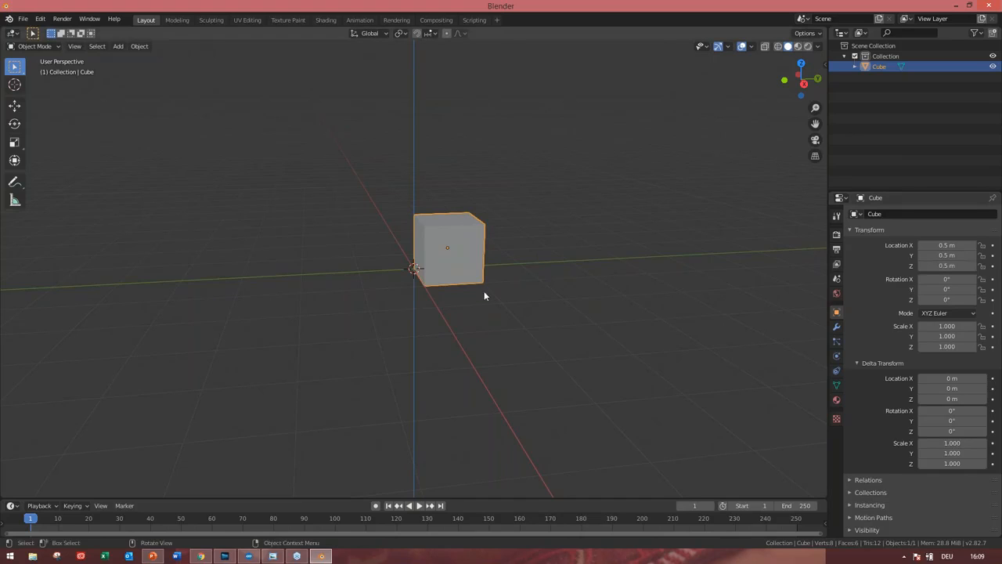
Examine the cube's alignment with the origin and axes from several angles and in the right orthographic view
{"action": "middle_click_drag", "start_coordinate": [466, 307], "coordinate": [466, 313]}
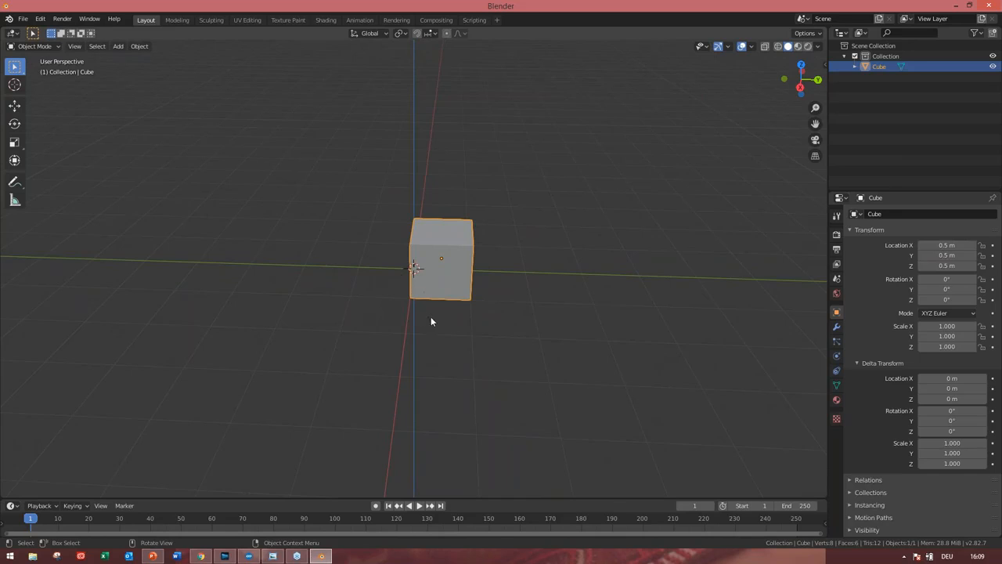
{"action": "middle_click_drag", "start_coordinate": [430, 316], "coordinate": [475, 314]}
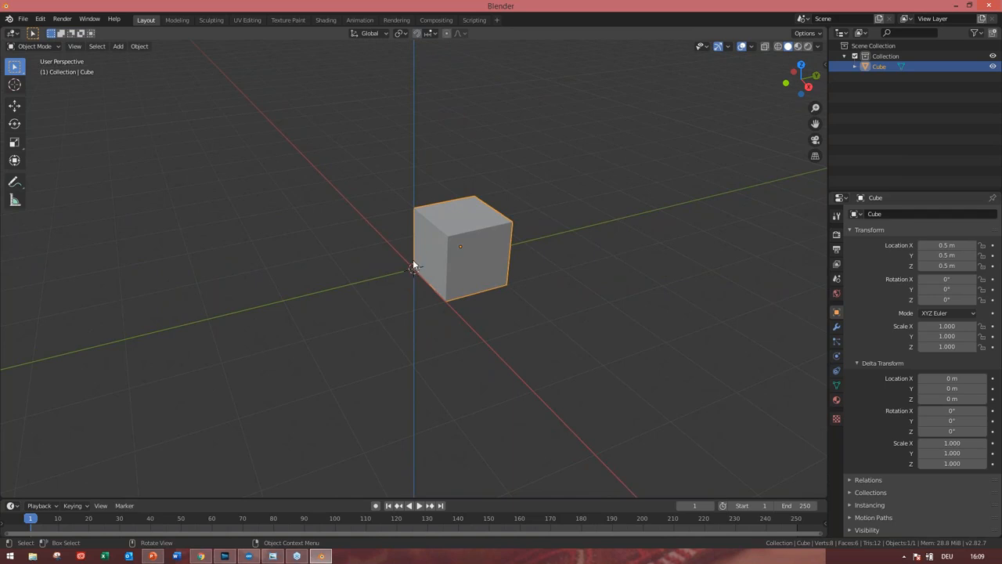
{"action": "middle_click_drag", "start_coordinate": [488, 335], "coordinate": [442, 337]}
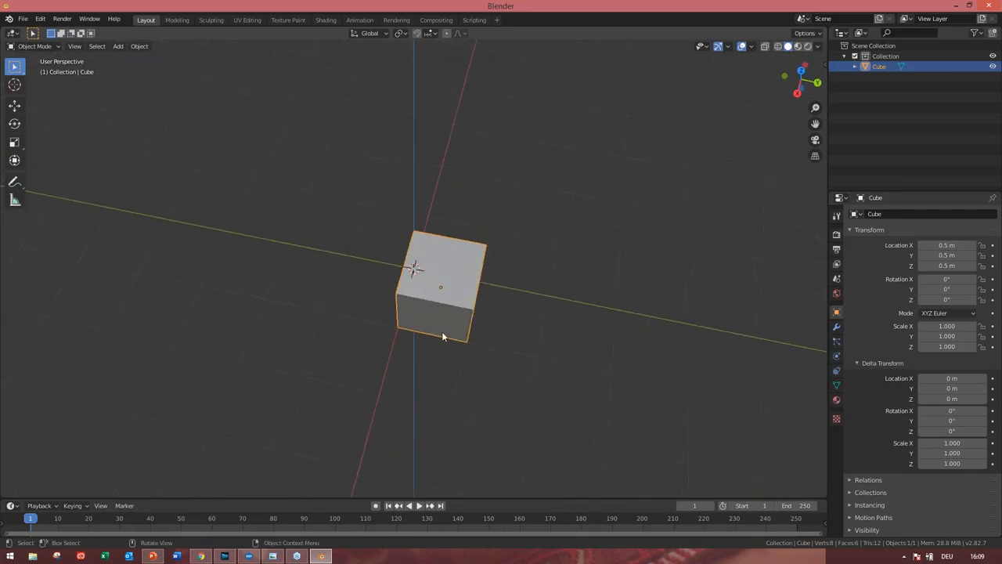
{"action": "left_click", "coordinate": [797, 92]}
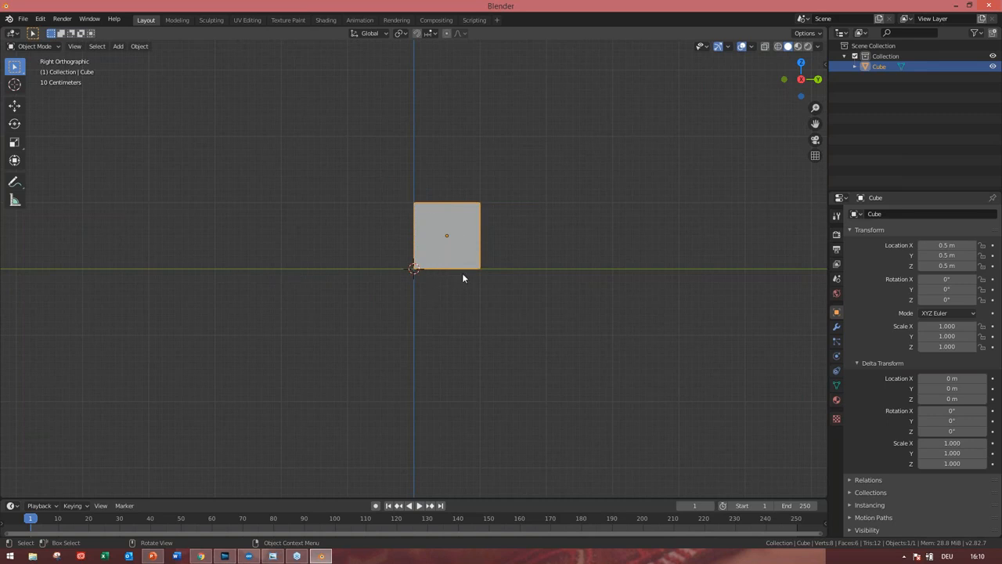
{"action": "middle_click_drag", "start_coordinate": [472, 278], "coordinate": [403, 307]}
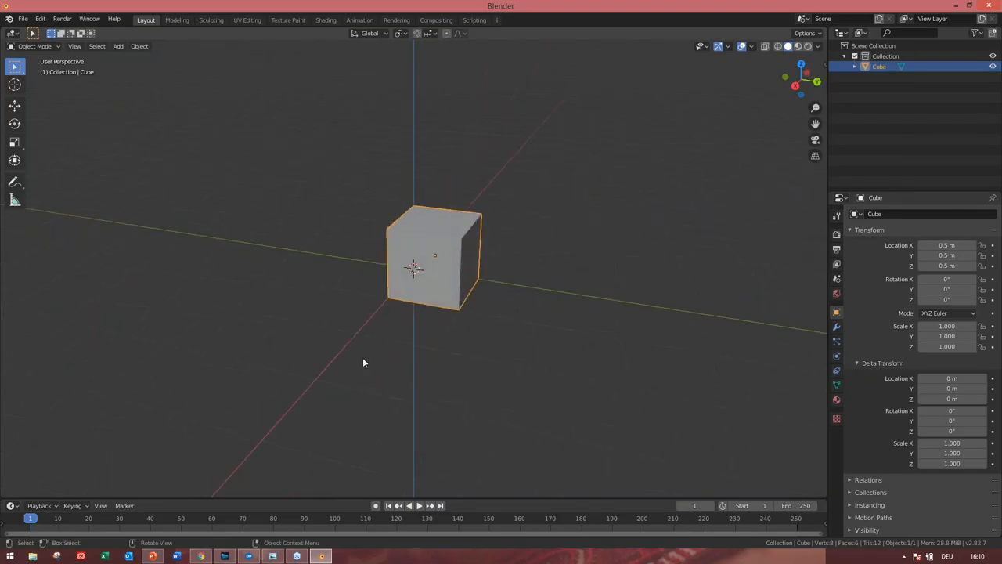
Put the cube into Edit Mode and enable edge selection
{"action": "left_click", "coordinate": [49, 45]}
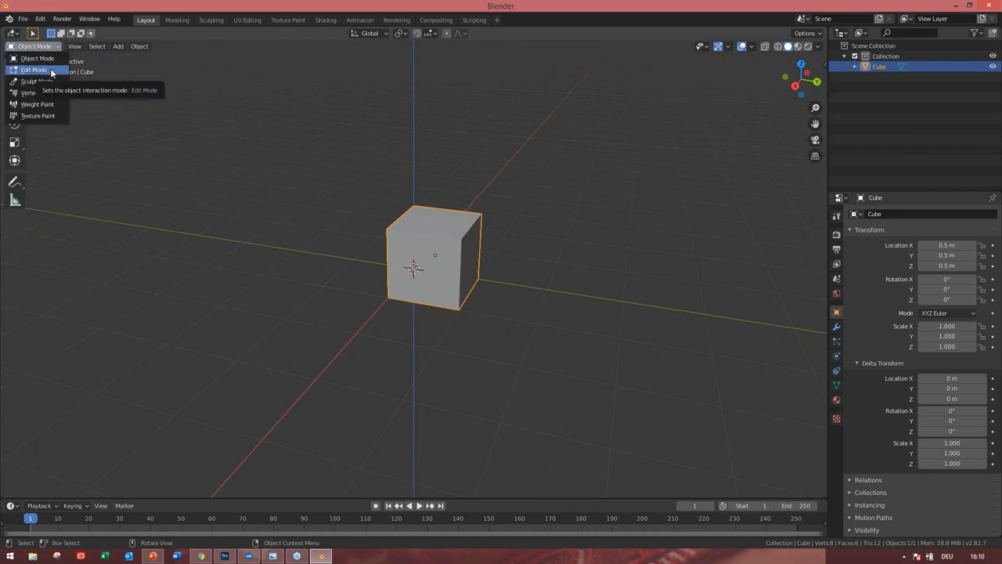
{"action": "left_click", "coordinate": [35, 69]}
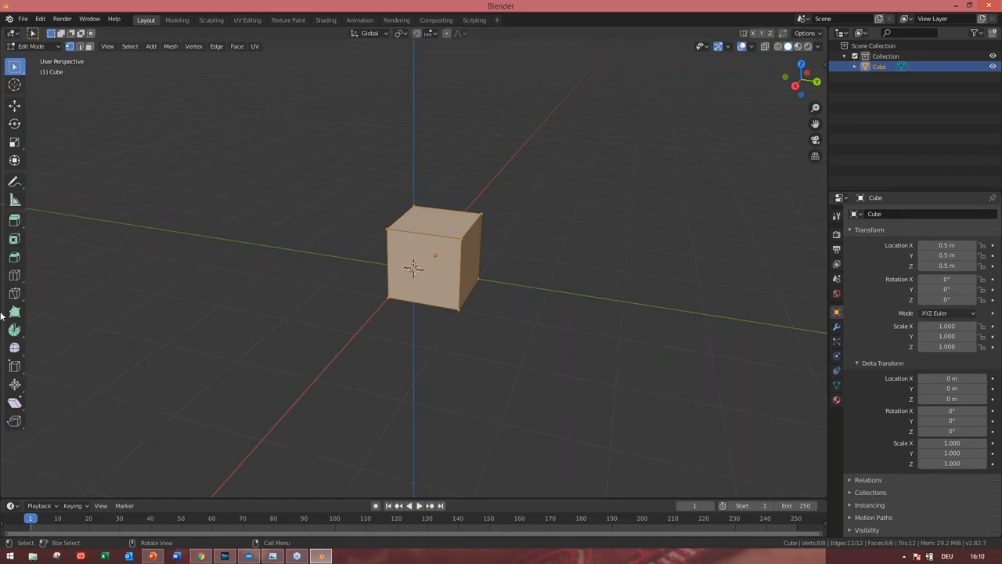
{"action": "left_click", "coordinate": [80, 47]}
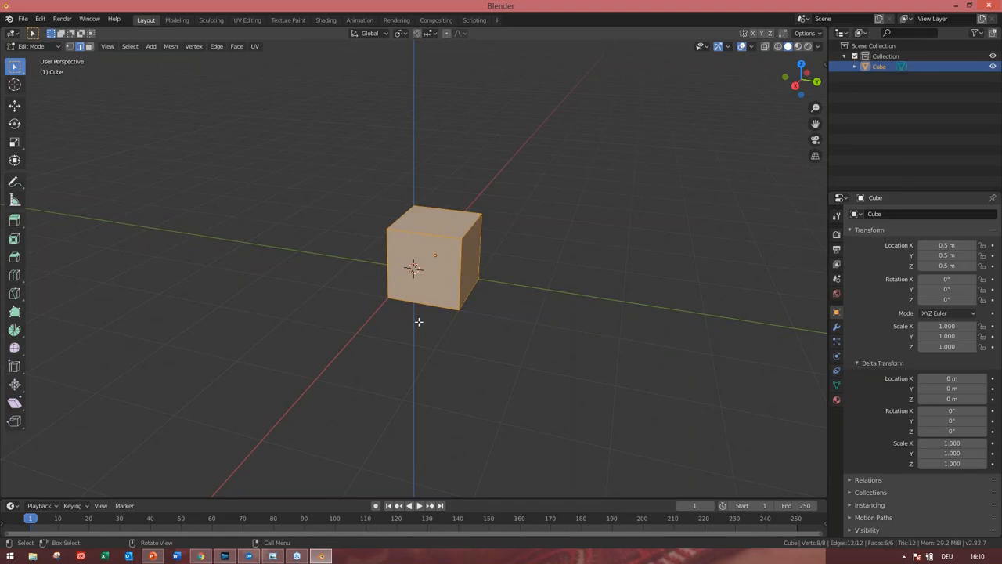
Select the cube's vertical edge at the far Y side and move it outward along Y and about 1.57 m up along Z
{"action": "left_click", "coordinate": [427, 233]}
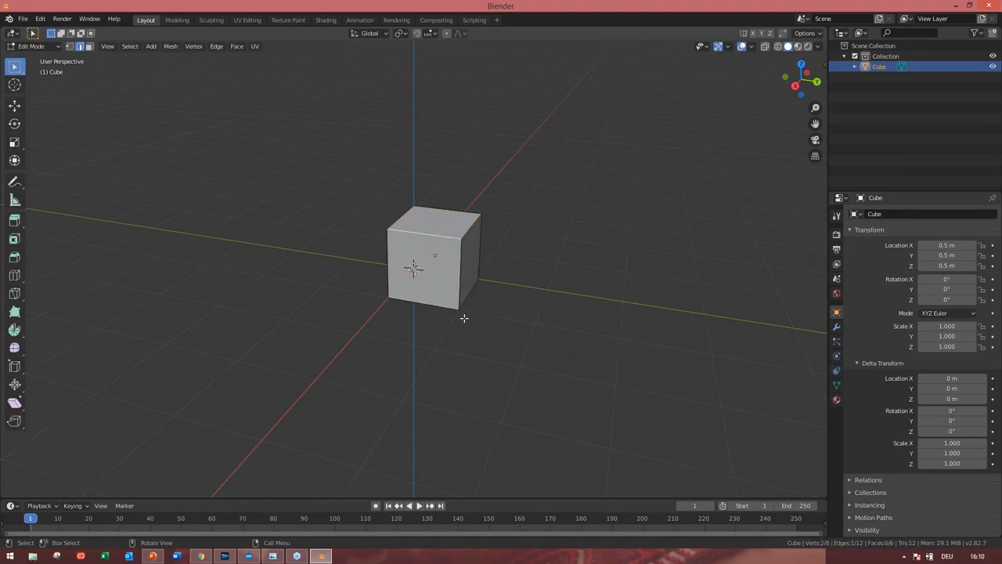
{"action": "left_click", "coordinate": [461, 251]}
{"action": "left_click", "coordinate": [480, 239]}
{"action": "left_click", "coordinate": [14, 107]}
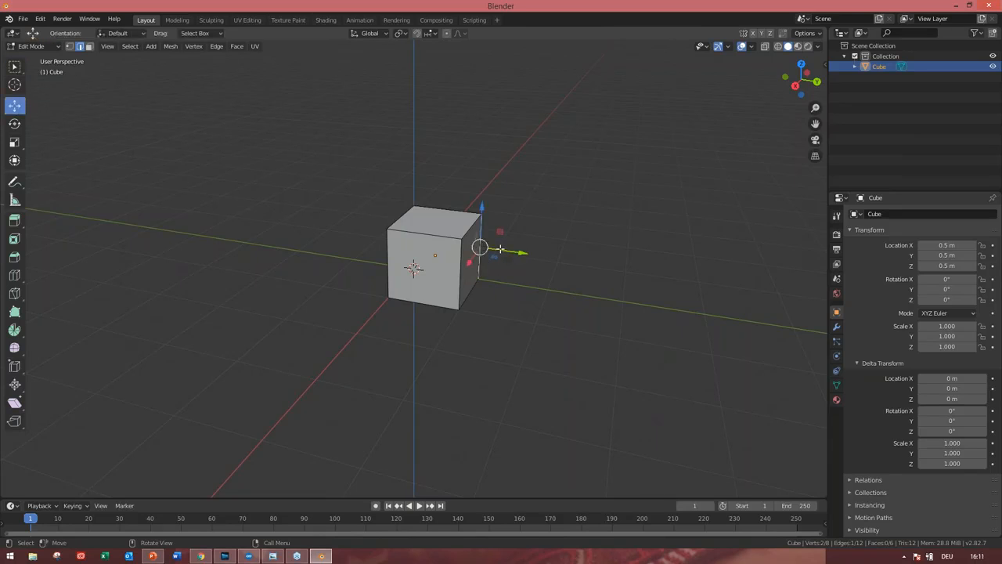
{"action": "left_click_drag", "start_coordinate": [499, 249], "coordinate": [600, 100]}
{"action": "middle_click_drag", "start_coordinate": [579, 315], "coordinate": [342, 468]}
Enable face selection, select the front face, and move it outward along X and about 0.993 m up along Z
{"action": "left_click", "coordinate": [90, 47]}
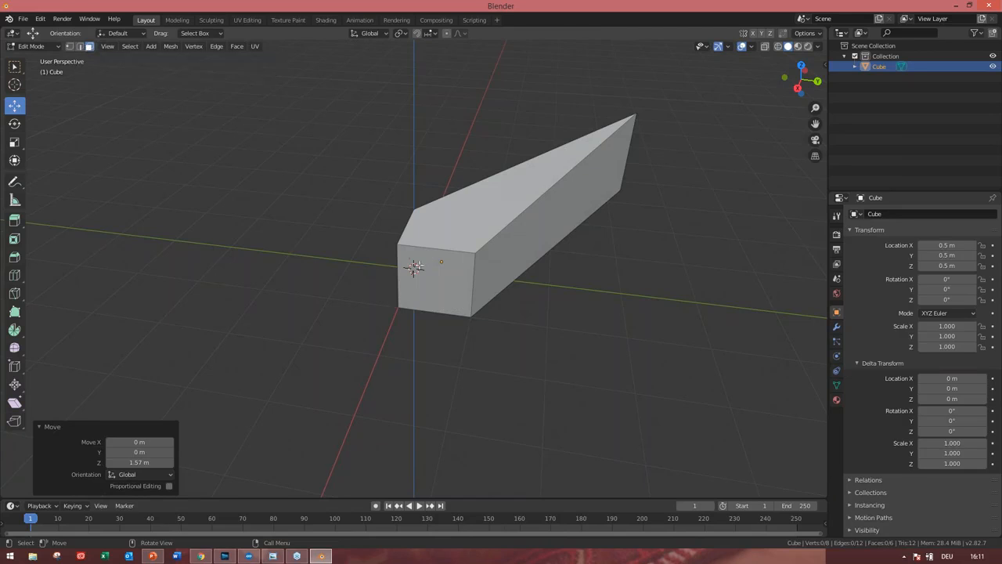
{"action": "left_click", "coordinate": [414, 267]}
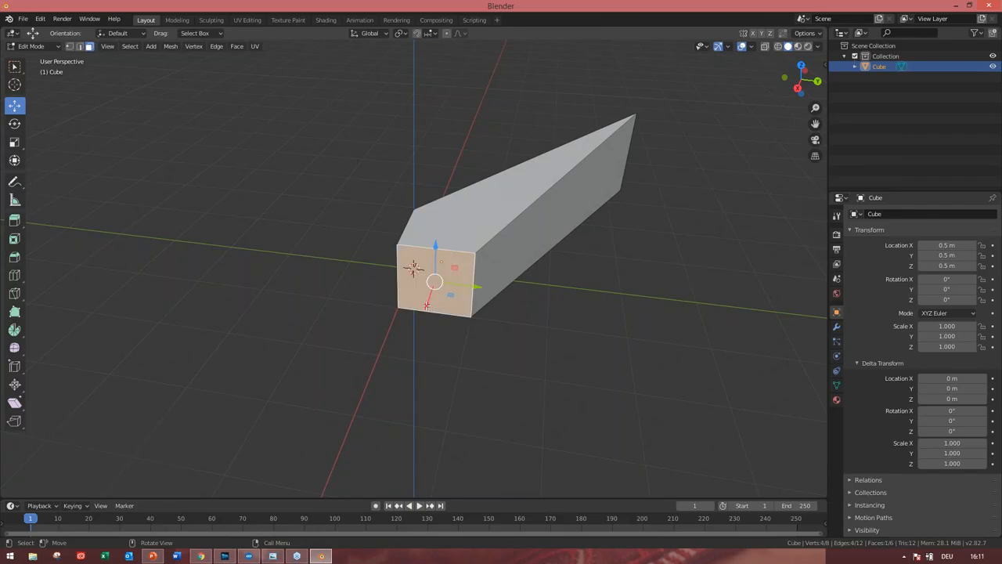
{"action": "left_click_drag", "start_coordinate": [415, 339], "coordinate": [378, 353]}
{"action": "left_click_drag", "start_coordinate": [416, 302], "coordinate": [371, 216]}
{"action": "middle_click_drag", "start_coordinate": [645, 376], "coordinate": [470, 395]}
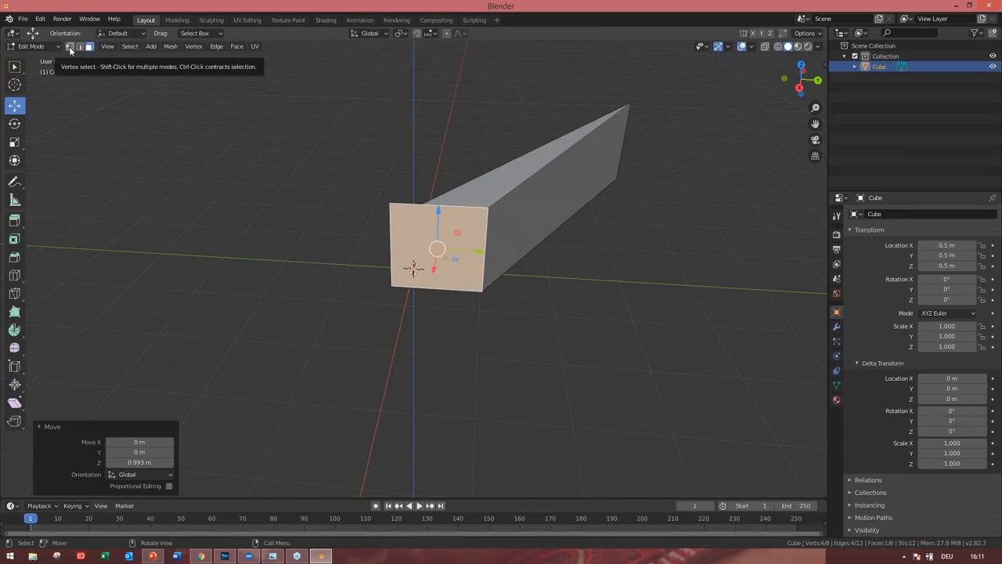
Switch to vertex selection and delete the selected front face with the Only Faces option
{"action": "left_click", "coordinate": [69, 46]}
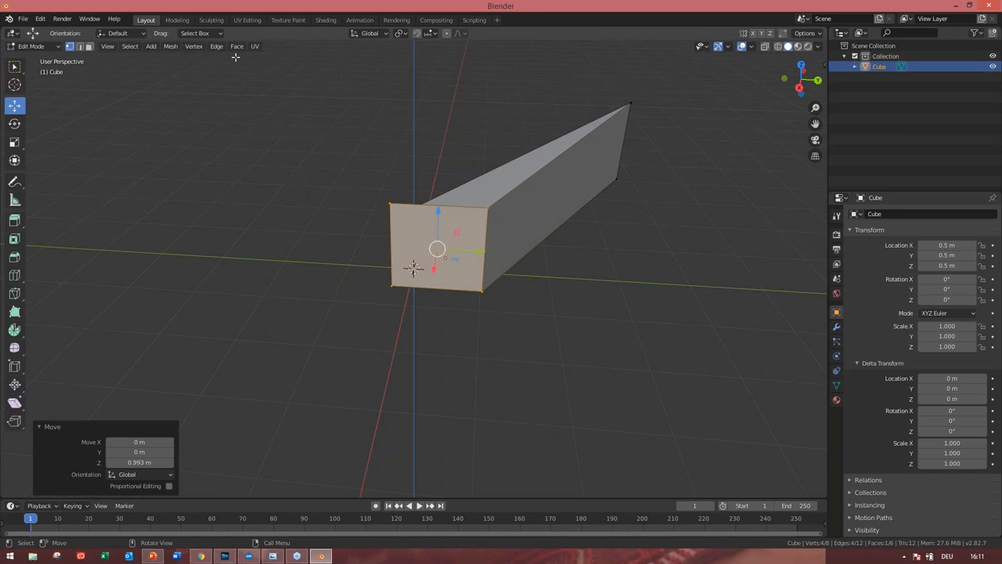
{"action": "left_click", "coordinate": [151, 47]}
{"action": "middle_click_drag", "start_coordinate": [413, 256], "coordinate": [538, 234]}
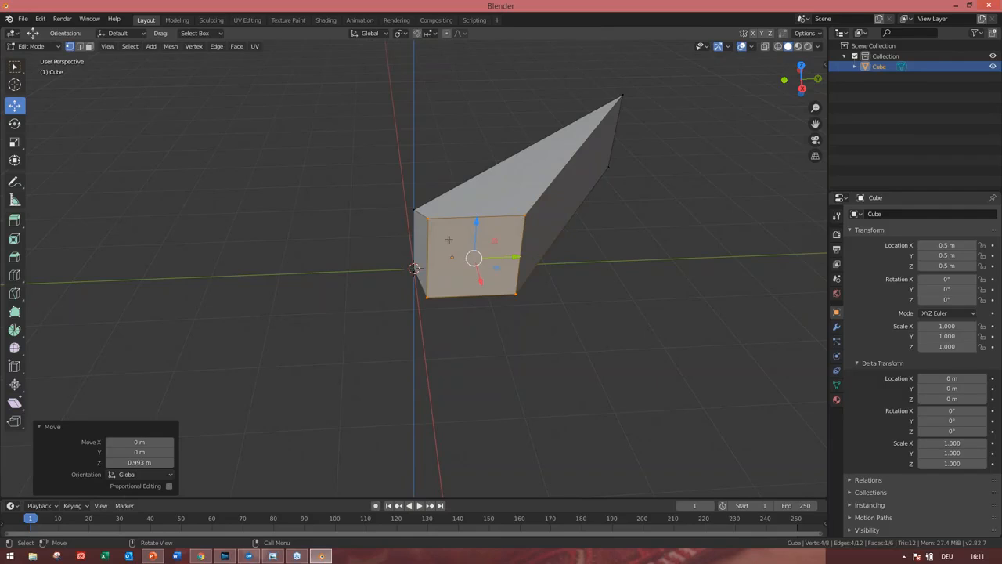
{"action": "key", "text": "x"}
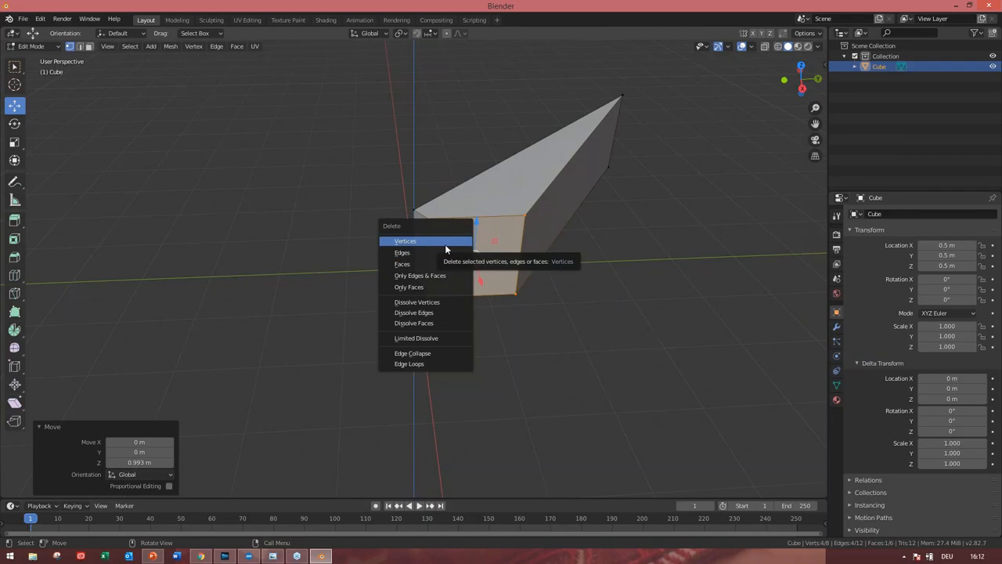
{"action": "left_click", "coordinate": [435, 286]}
Examine the interior of the mesh through the open front from several angles and distances
{"action": "mouse_move", "coordinate": [520, 309]}
{"action": "middle_mouse_down"}
{"action": "mouse_move", "coordinate": [514, 293]}
{"action": "mouse_move", "coordinate": [509, 309]}
{"action": "mouse_move", "coordinate": [487, 288]}
{"action": "mouse_move", "coordinate": [454, 311]}
{"action": "mouse_move", "coordinate": [472, 295]}
{"action": "mouse_move", "coordinate": [510, 290]}
{"action": "mouse_move", "coordinate": [517, 274]}
{"action": "mouse_move", "coordinate": [553, 287]}
{"action": "mouse_move", "coordinate": [555, 298]}
{"action": "mouse_move", "coordinate": [528, 302]}
{"action": "middle_mouse_up"}
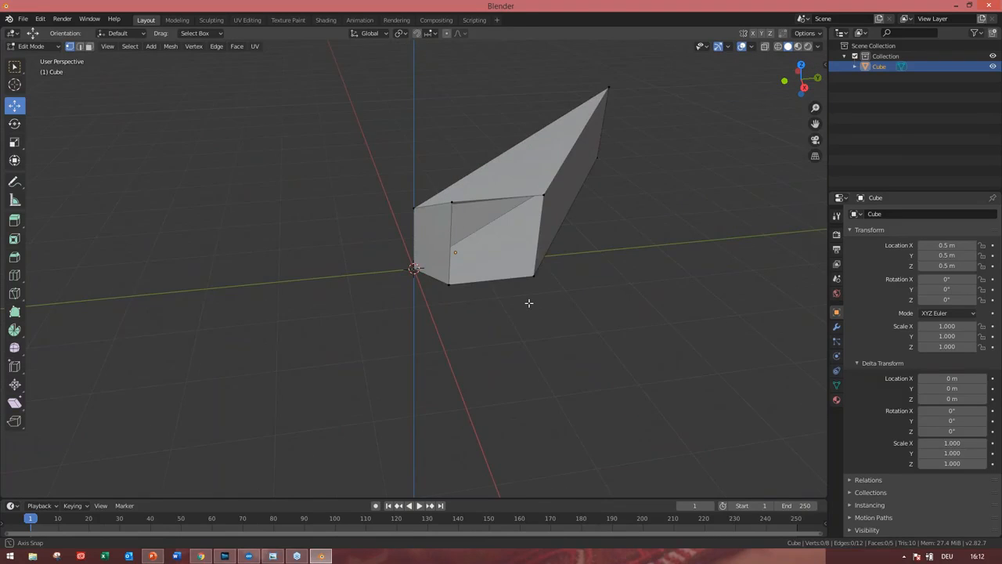
{"action": "scroll", "coordinate": [514, 266], "scroll_direction": "up", "scroll_amount": 3}
{"action": "middle_click_drag", "start_coordinate": [586, 274], "coordinate": [532, 276]}
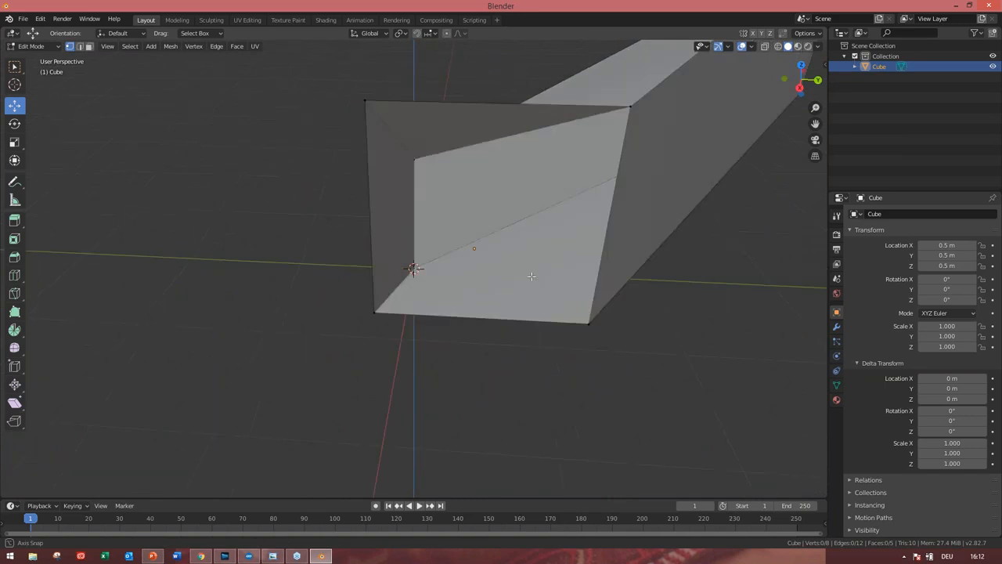
{"action": "scroll", "coordinate": [531, 276], "scroll_direction": "up", "scroll_amount": 2}
{"action": "scroll", "coordinate": [531, 272], "scroll_direction": "down", "scroll_amount": 1}
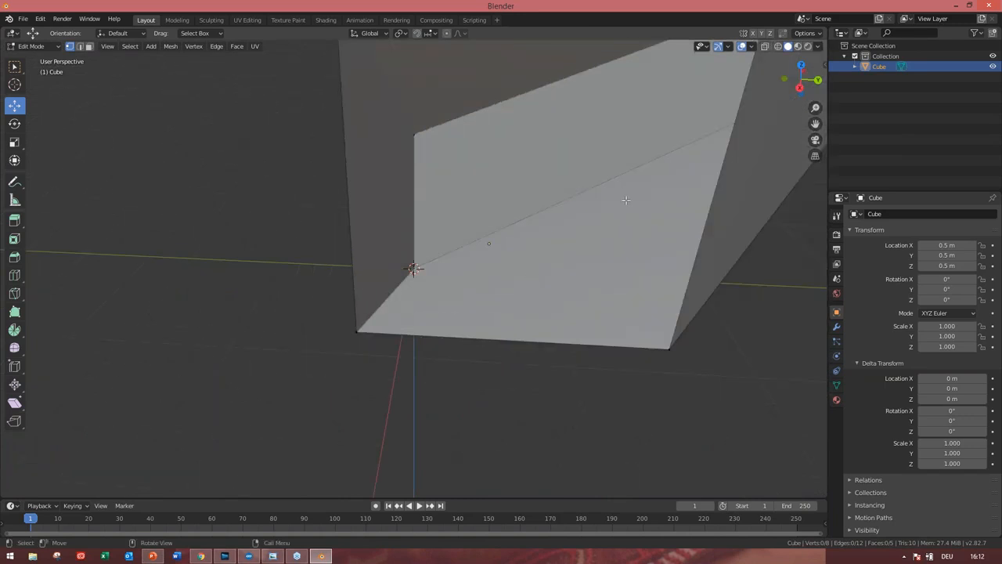
{"action": "middle_click_drag", "start_coordinate": [625, 200], "coordinate": [606, 220]}
{"action": "scroll", "coordinate": [604, 218], "scroll_direction": "down", "scroll_amount": 1}
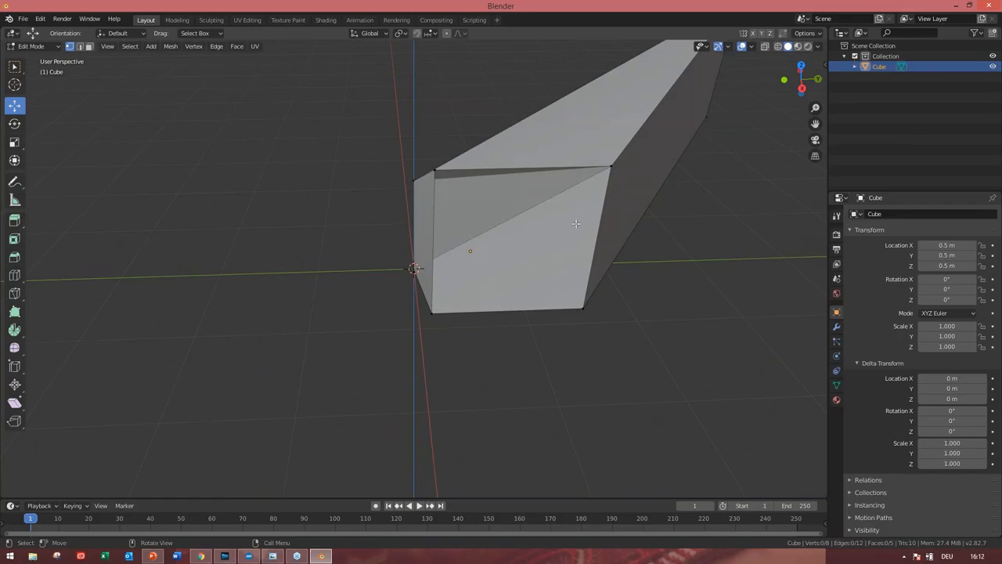
{"action": "scroll", "coordinate": [575, 223], "scroll_direction": "down", "scroll_amount": 1}
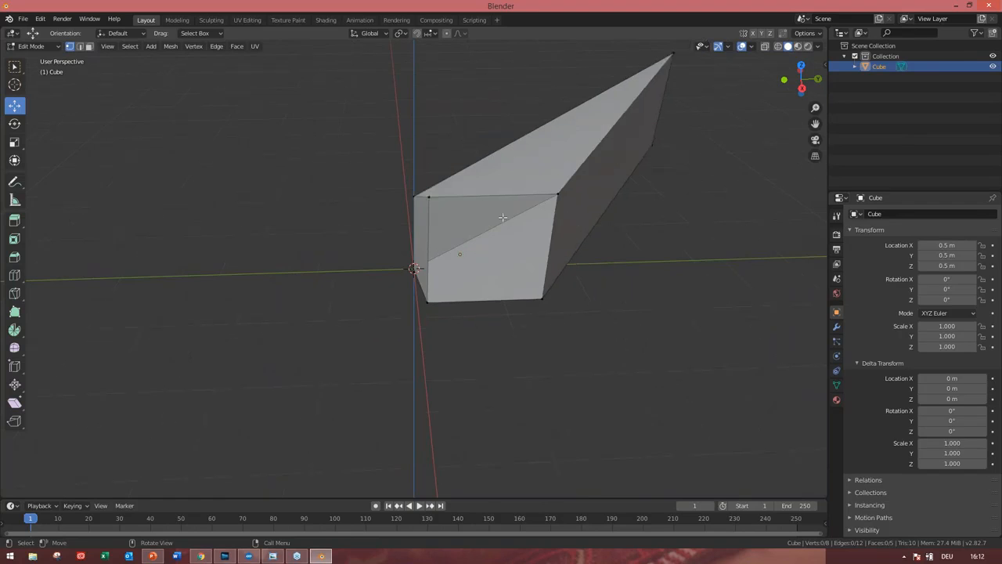
{"action": "scroll", "coordinate": [502, 217], "scroll_direction": "down", "scroll_amount": 1}
{"action": "scroll", "coordinate": [523, 243], "scroll_direction": "up", "scroll_amount": 2}
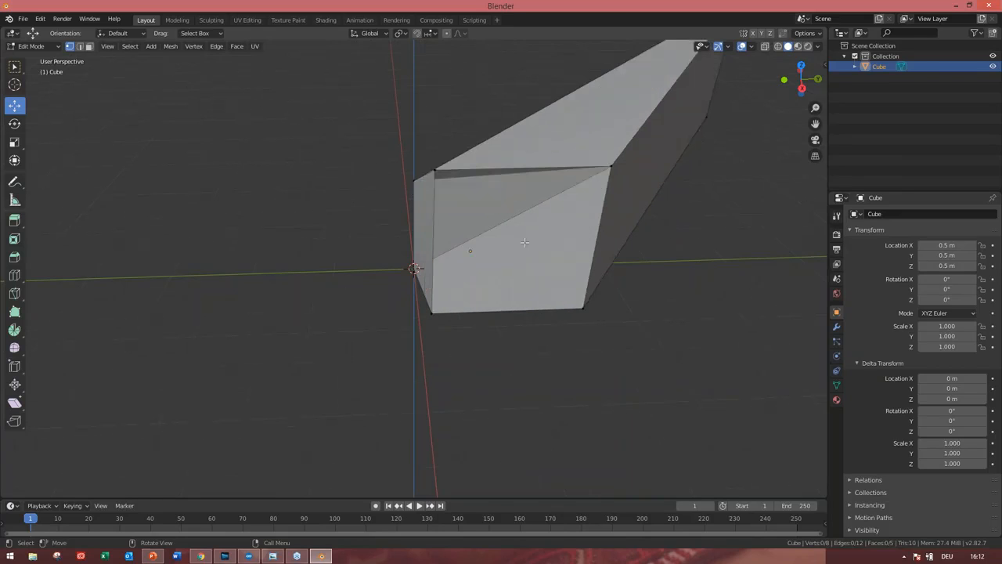
{"action": "scroll", "coordinate": [524, 243], "scroll_direction": "up", "scroll_amount": 1}
{"action": "mouse_move", "coordinate": [604, 268]}
{"action": "middle_mouse_down"}
{"action": "mouse_move", "coordinate": [582, 280]}
{"action": "mouse_move", "coordinate": [595, 259]}
{"action": "middle_mouse_up"}
{"action": "scroll", "coordinate": [595, 260], "scroll_direction": "down", "scroll_amount": 1}
{"action": "scroll", "coordinate": [595, 260], "scroll_direction": "up", "scroll_amount": 1}
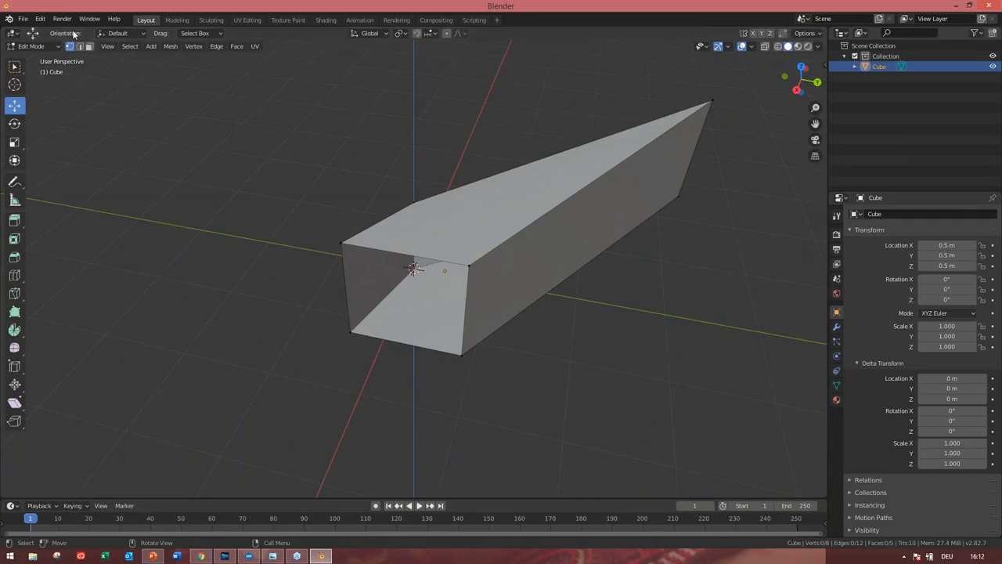
Return to Object Mode and delete the edited cube from the scene
{"action": "left_click", "coordinate": [55, 46]}
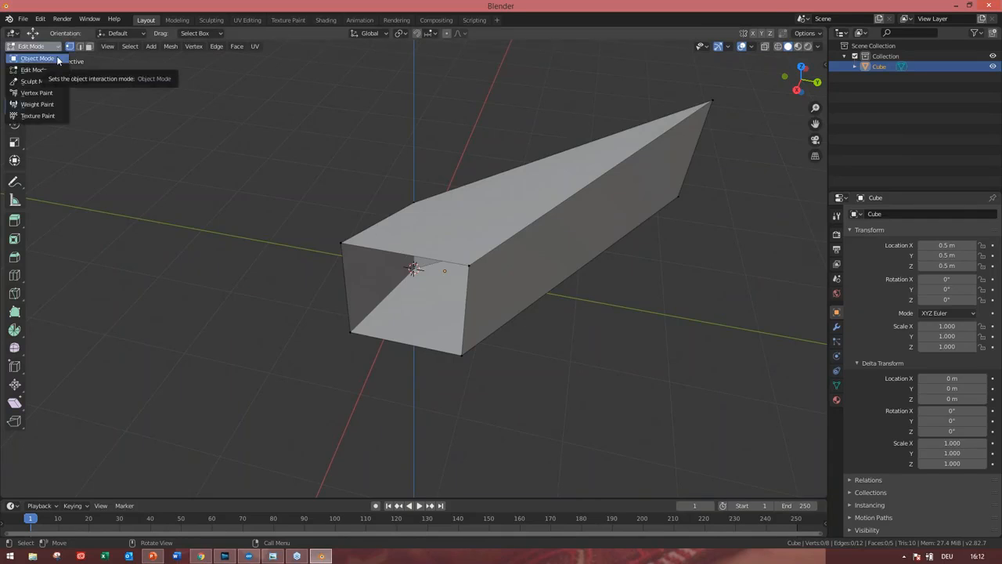
{"action": "left_click", "coordinate": [37, 58]}
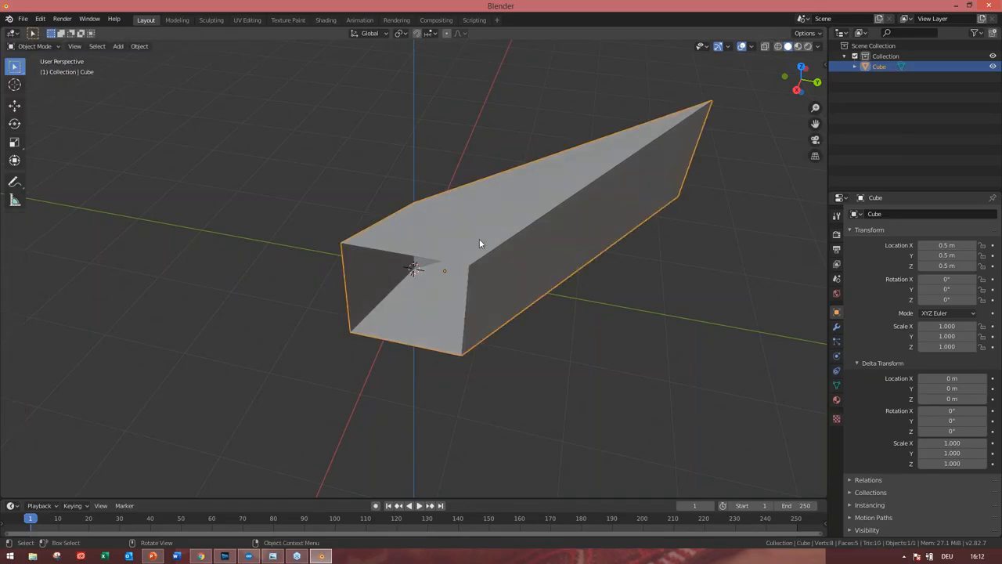
{"action": "key", "text": "x"}
{"action": "left_click", "coordinate": [480, 239]}
Add a mesh circle at the world origin with 32 vertices, 1 m radius, no fill and Generate UVs enabled
{"action": "middle_click_drag", "start_coordinate": [389, 291], "coordinate": [418, 290]}
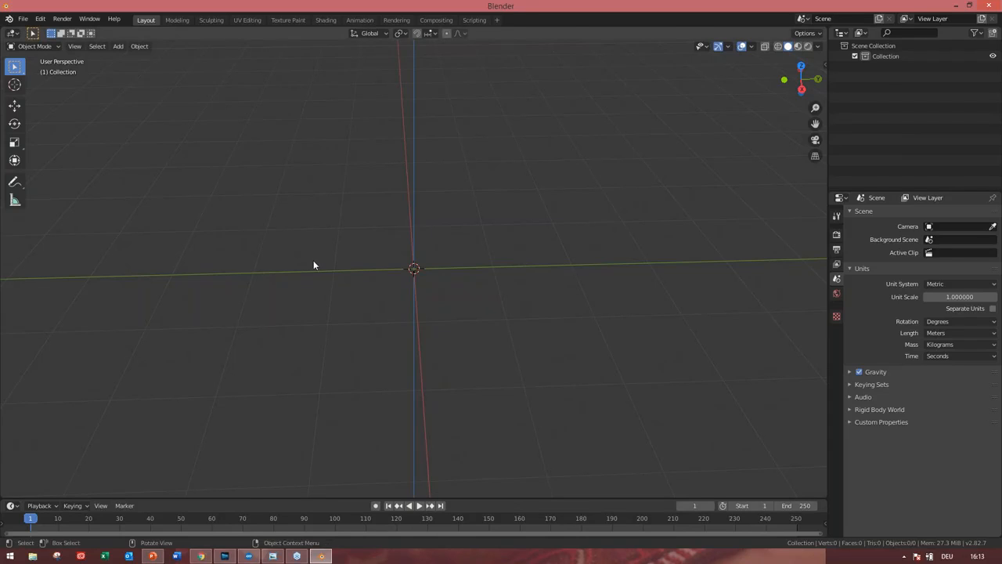
{"action": "middle_click_drag", "start_coordinate": [407, 321], "coordinate": [389, 317]}
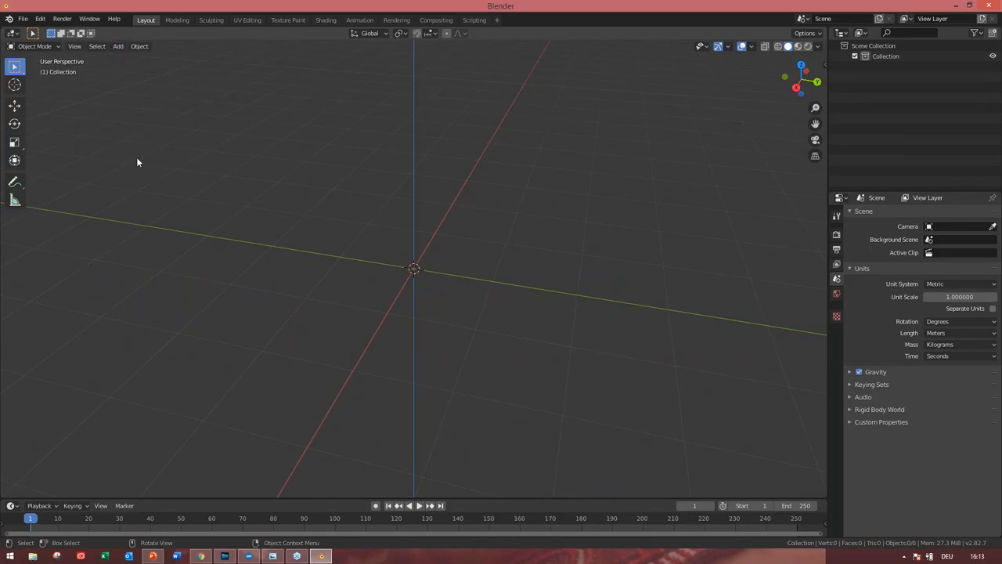
{"action": "middle_click_drag", "start_coordinate": [139, 164], "coordinate": [150, 161]}
{"action": "left_click", "coordinate": [799, 88]}
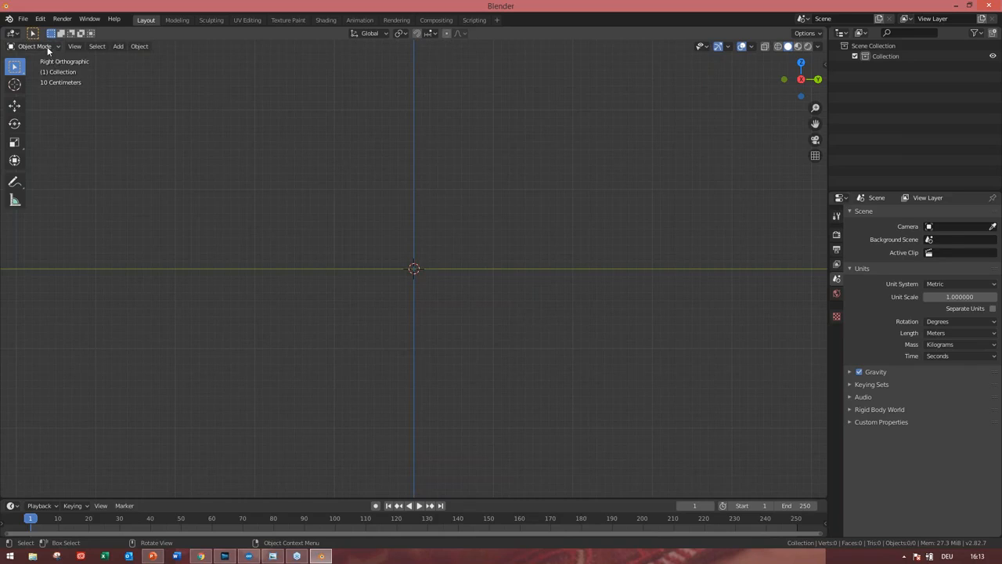
{"action": "left_click", "coordinate": [119, 46]}
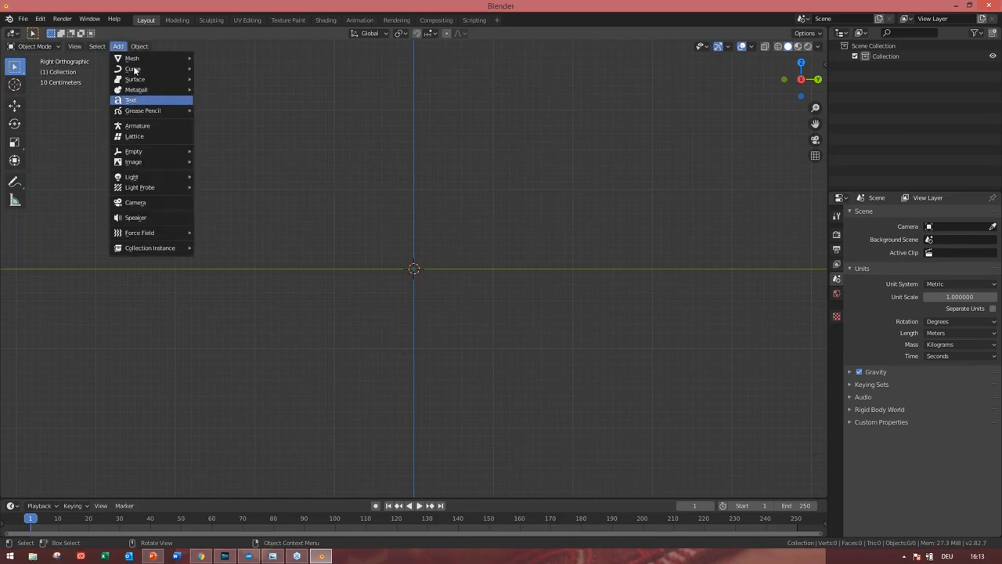
{"action": "mouse_move", "coordinate": [133, 58]}
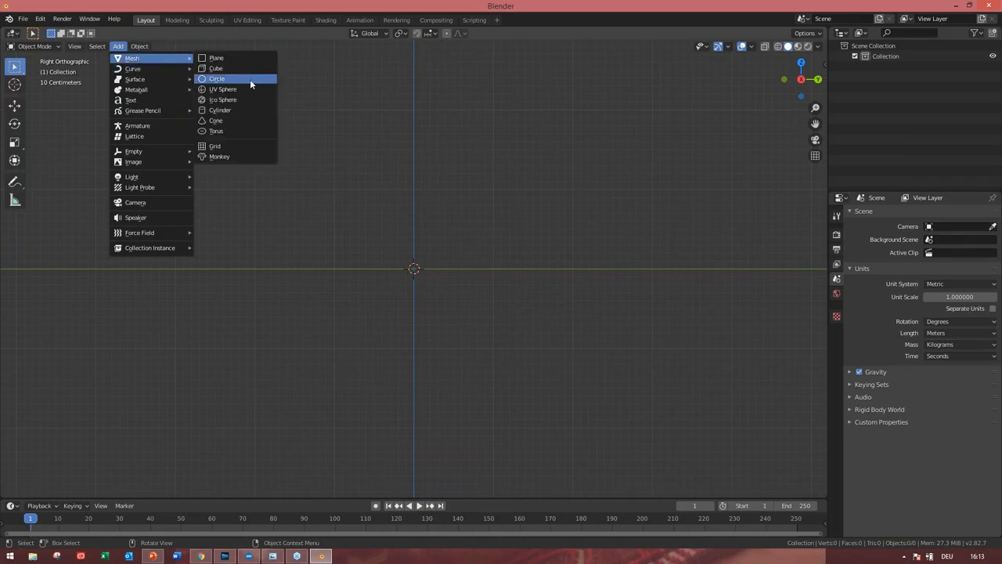
{"action": "left_click", "coordinate": [251, 79]}
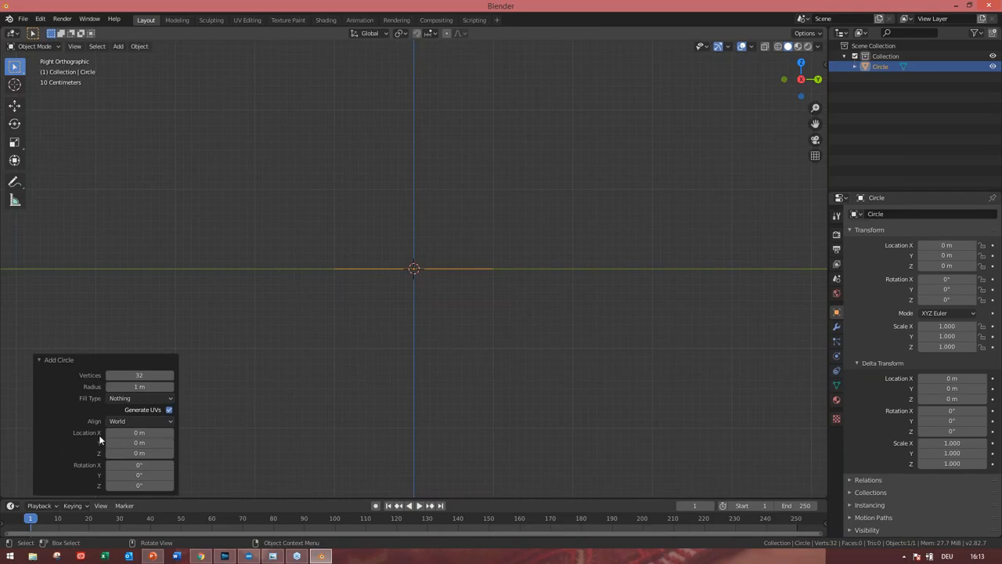
{"action": "left_click", "coordinate": [170, 411]}
{"action": "left_click", "coordinate": [169, 412]}
Put the circle into Edit Mode and align the view to Right Orthographic
{"action": "middle_click_drag", "start_coordinate": [421, 280], "coordinate": [387, 350]}
{"action": "left_click", "coordinate": [37, 47]}
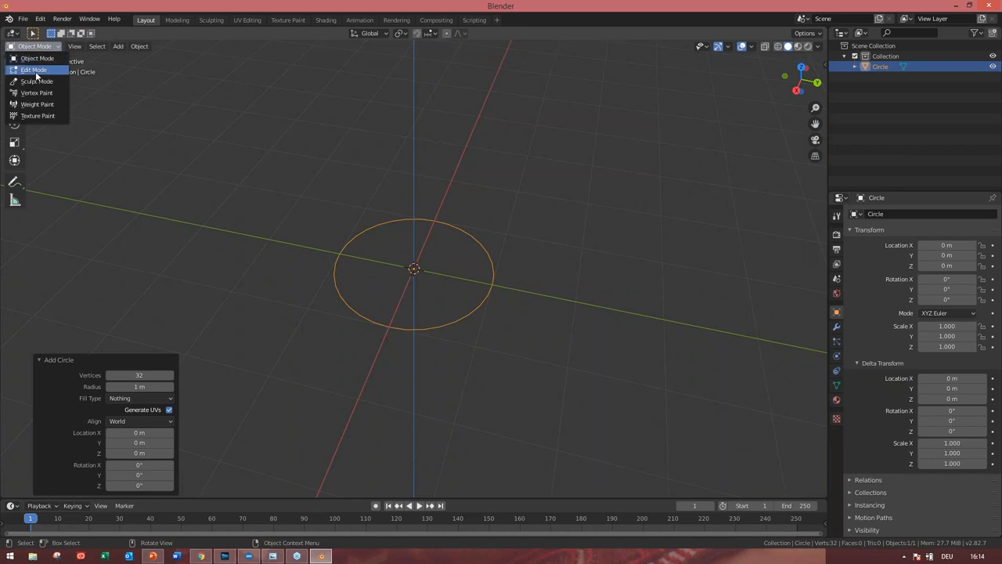
{"action": "left_click", "coordinate": [35, 71]}
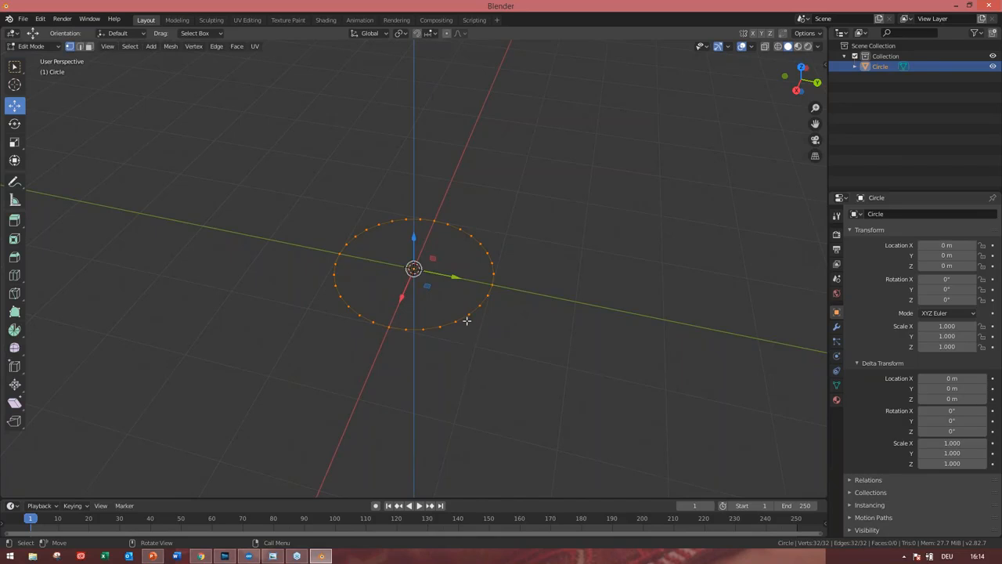
{"action": "left_click", "coordinate": [796, 89]}
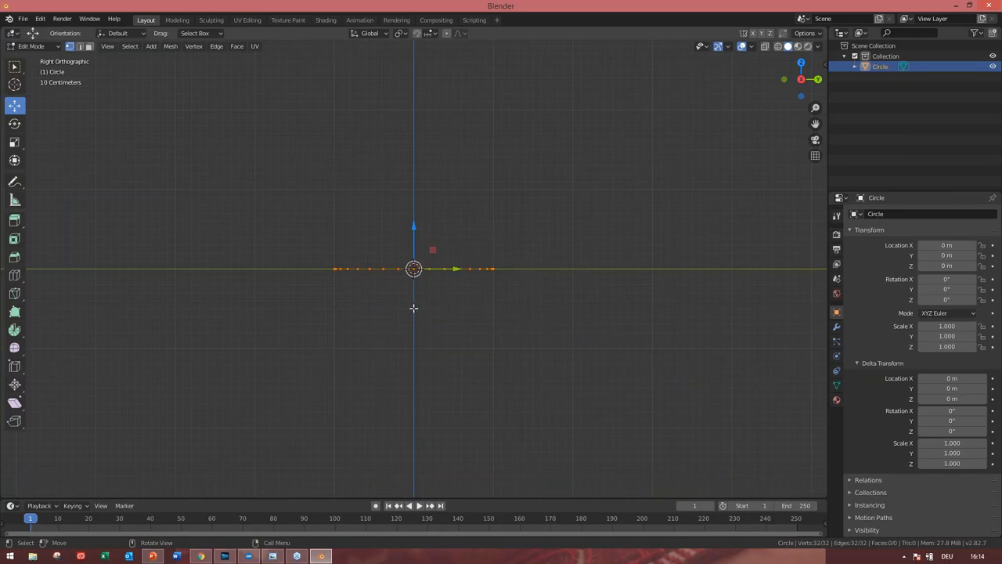
Extrude the circle about 0.177 m up along Z and scale the new ring to about 0.619
{"action": "key", "text": "e"}
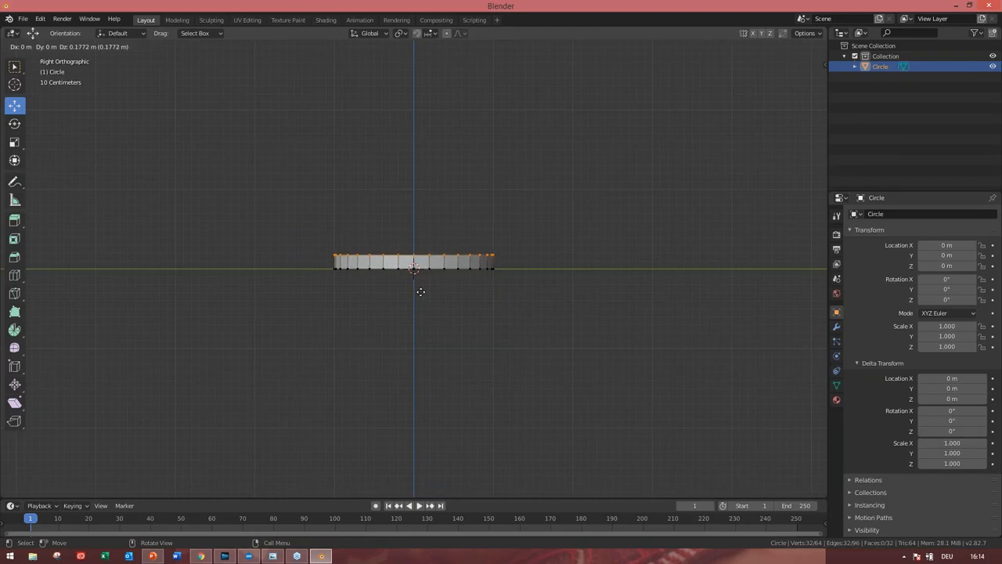
{"action": "left_click", "coordinate": [420, 291]}
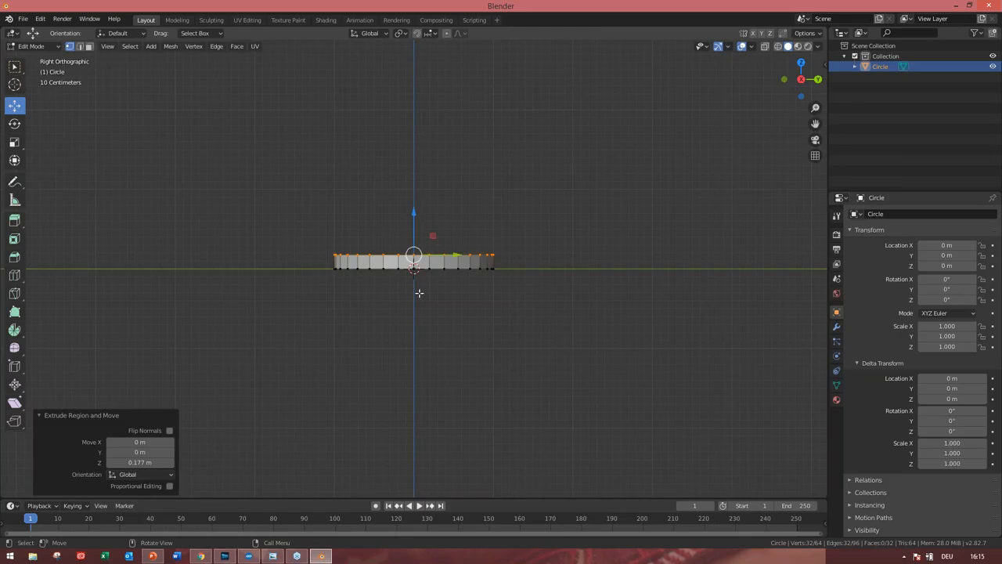
{"action": "key", "text": "s"}
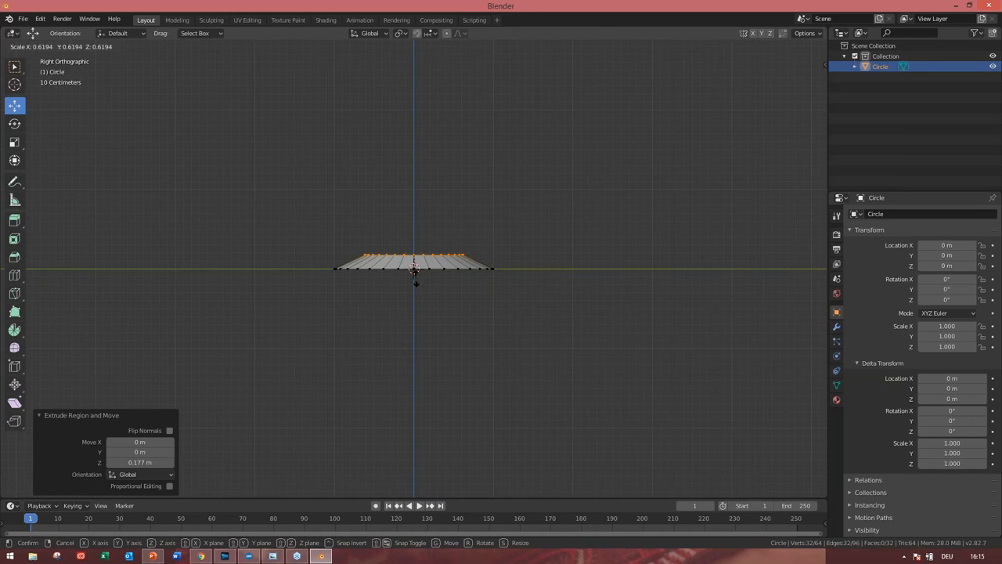
{"action": "left_click", "coordinate": [415, 281]}
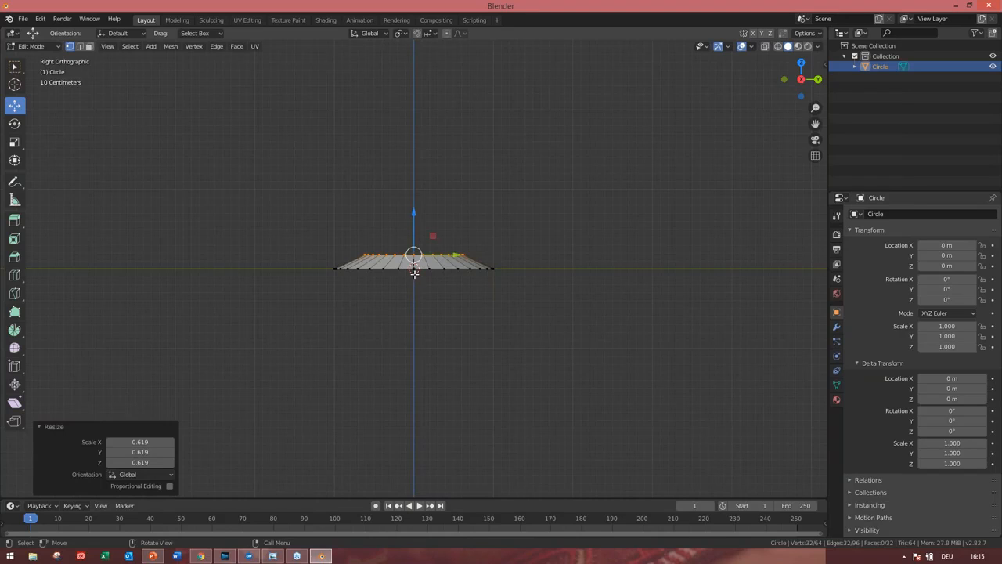
Extrude the base's upper ring about 0.144 m up and scale it to about 0.447
{"action": "key", "text": "e"}
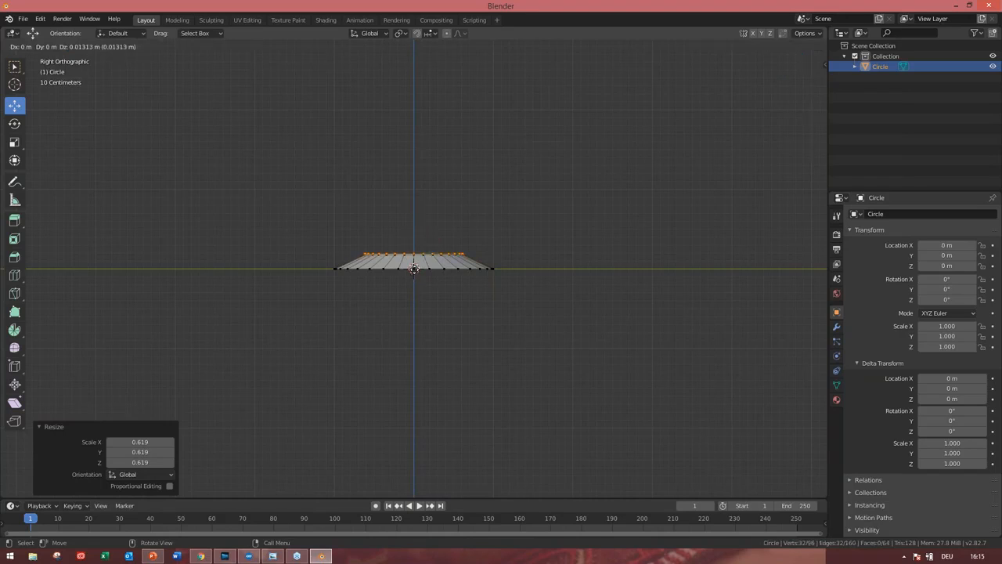
{"action": "left_click", "coordinate": [413, 264]}
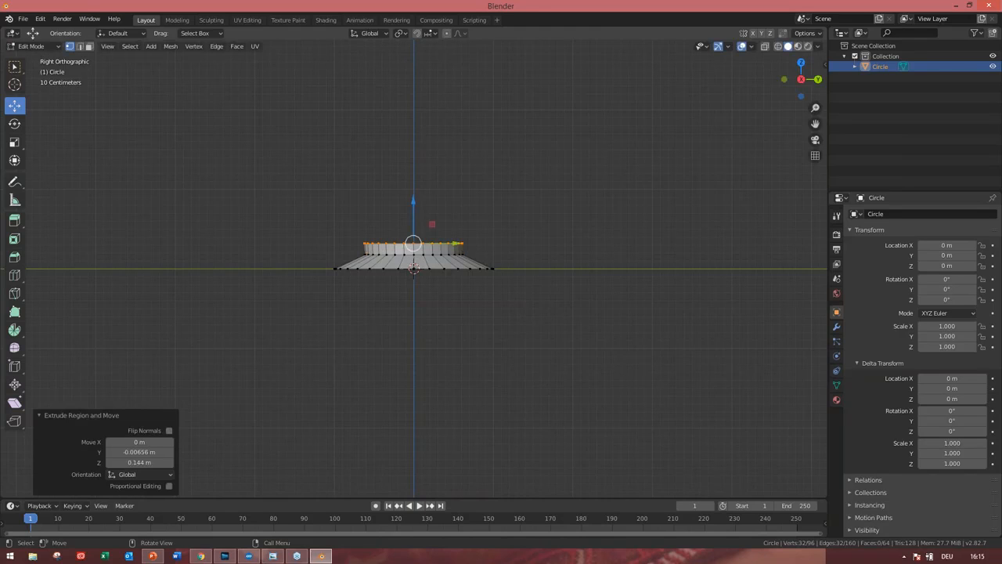
{"action": "key", "text": "s"}
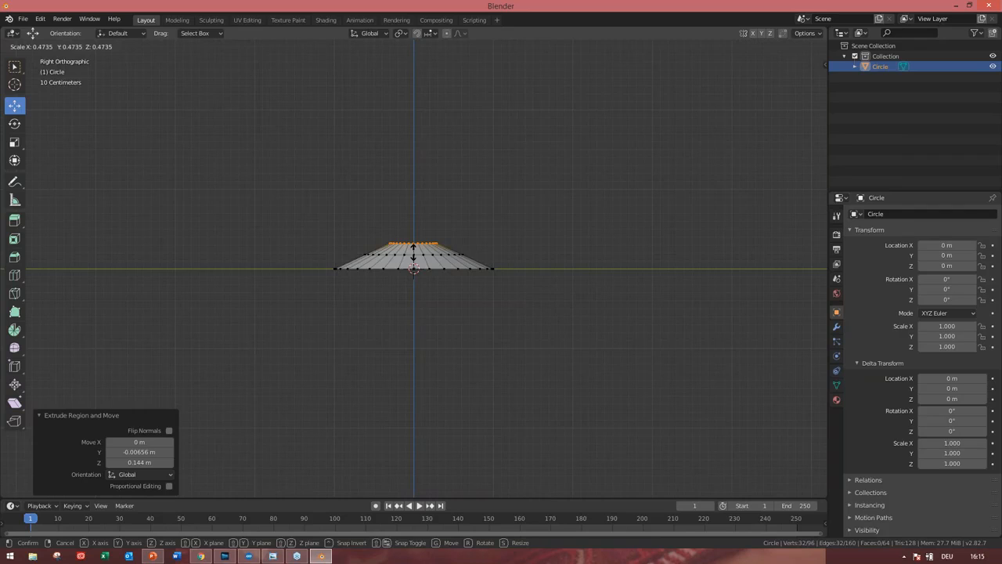
{"action": "left_click", "coordinate": [414, 253]}
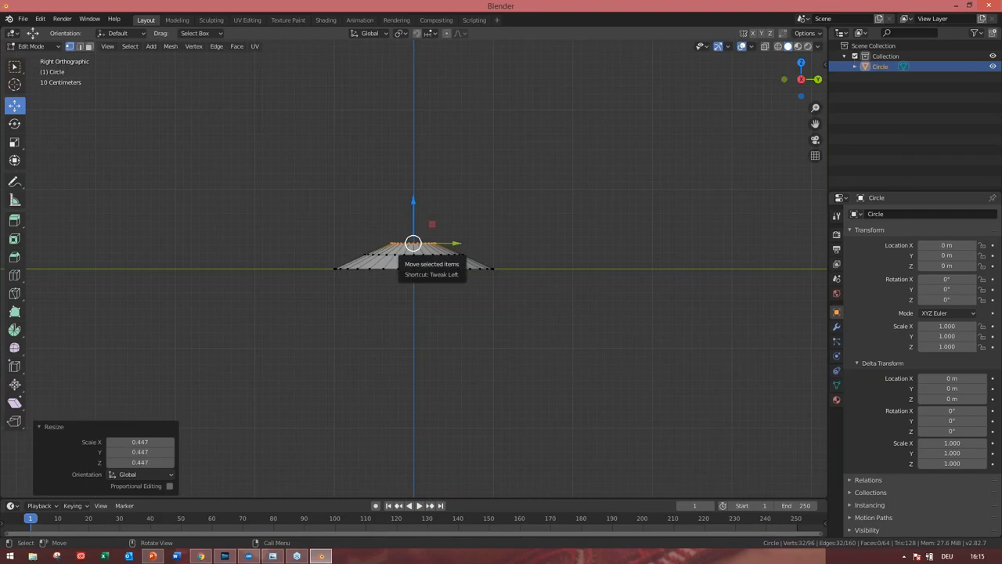
Extrude the narrowed ring about 0.066 m up and scale it to about 0.707
{"action": "key", "text": "e"}
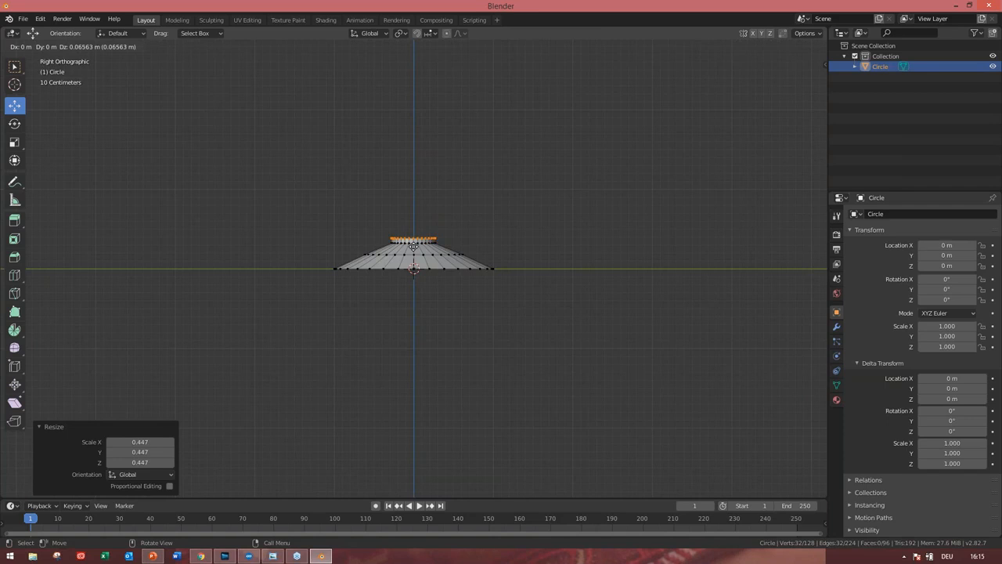
{"action": "left_click", "coordinate": [413, 246]}
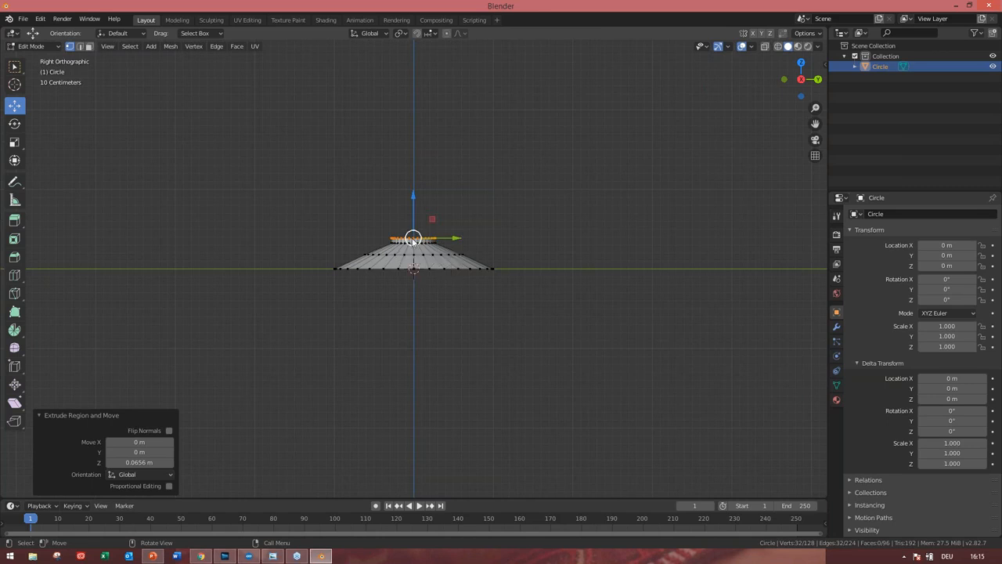
{"action": "key", "text": "s"}
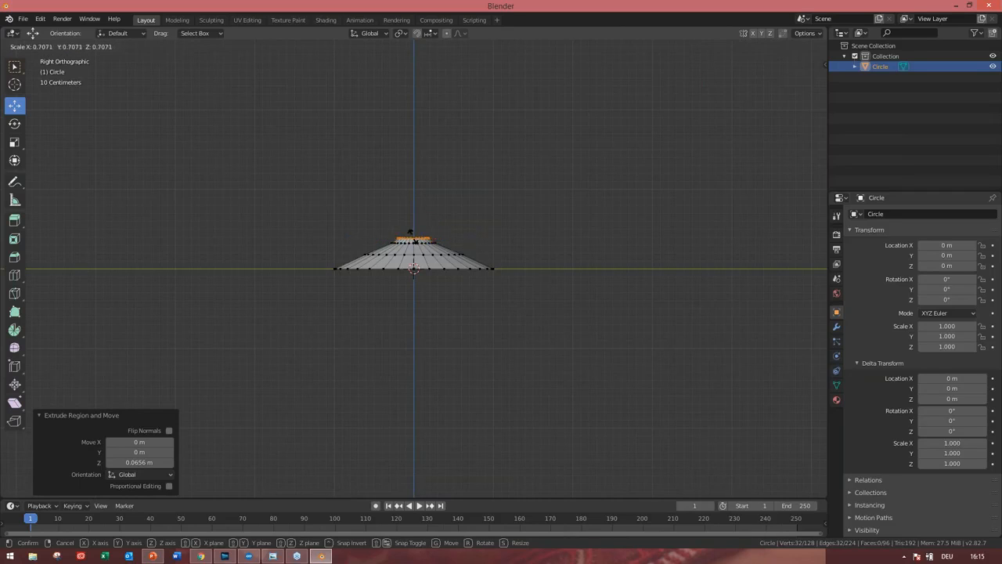
{"action": "left_click", "coordinate": [410, 233]}
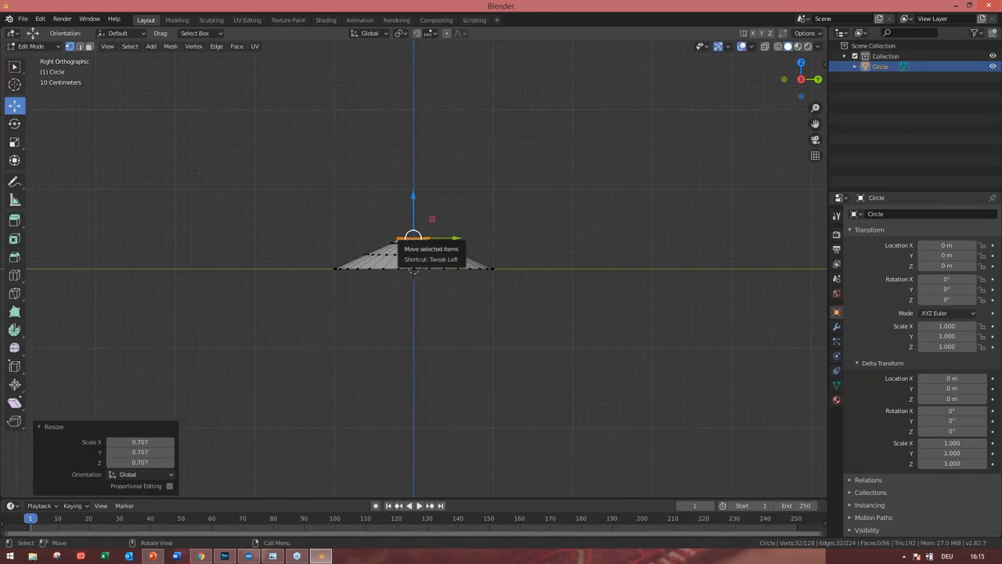
Extrude a stem about 1.72 m up, and flare its end with a 0.085 m extrusion scaled to about 3.04
{"action": "key", "text": "e"}
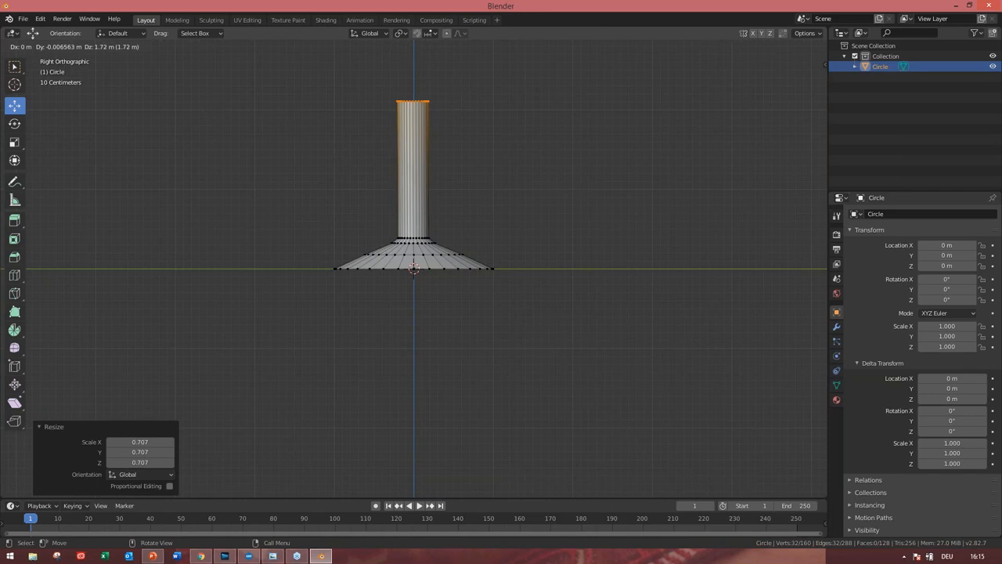
{"action": "left_click", "coordinate": [412, 102]}
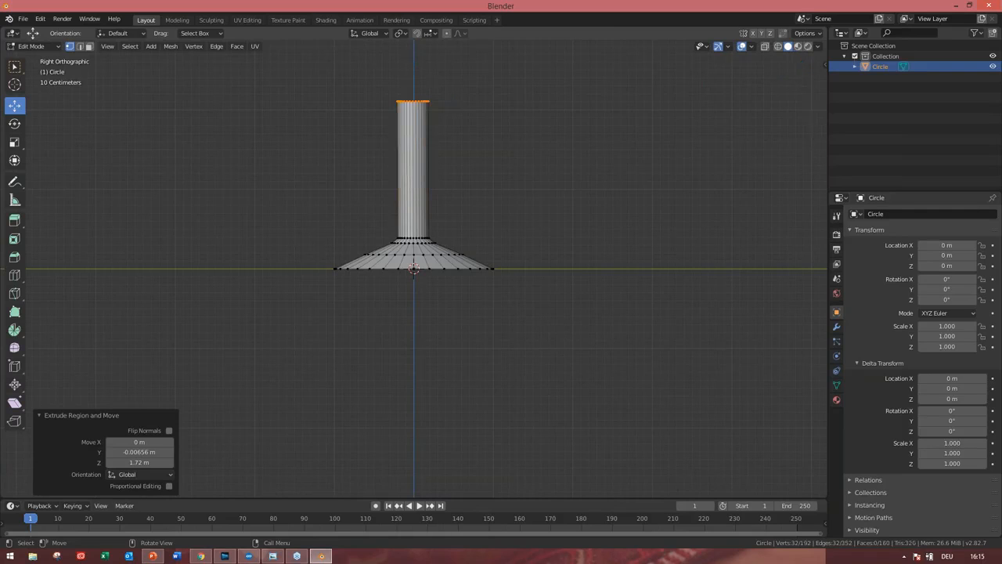
{"action": "key", "text": "e"}
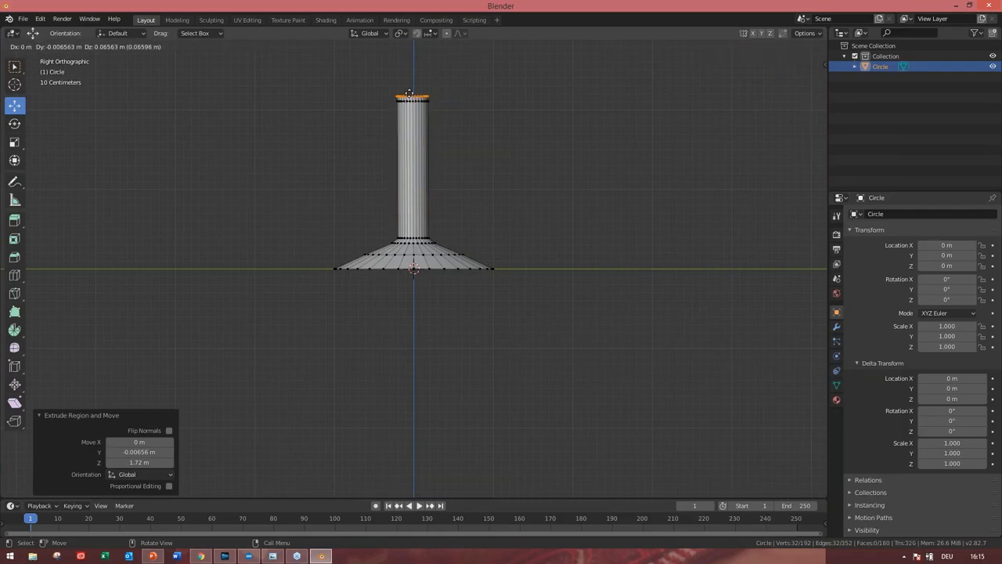
{"action": "left_click", "coordinate": [409, 93]}
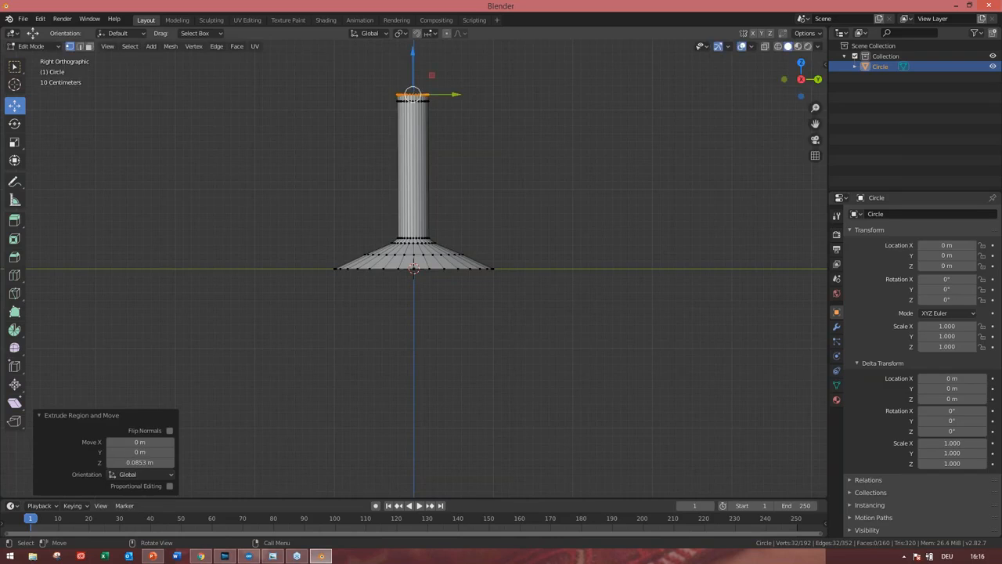
{"action": "key", "text": "s"}
{"action": "left_click", "coordinate": [413, 92]}
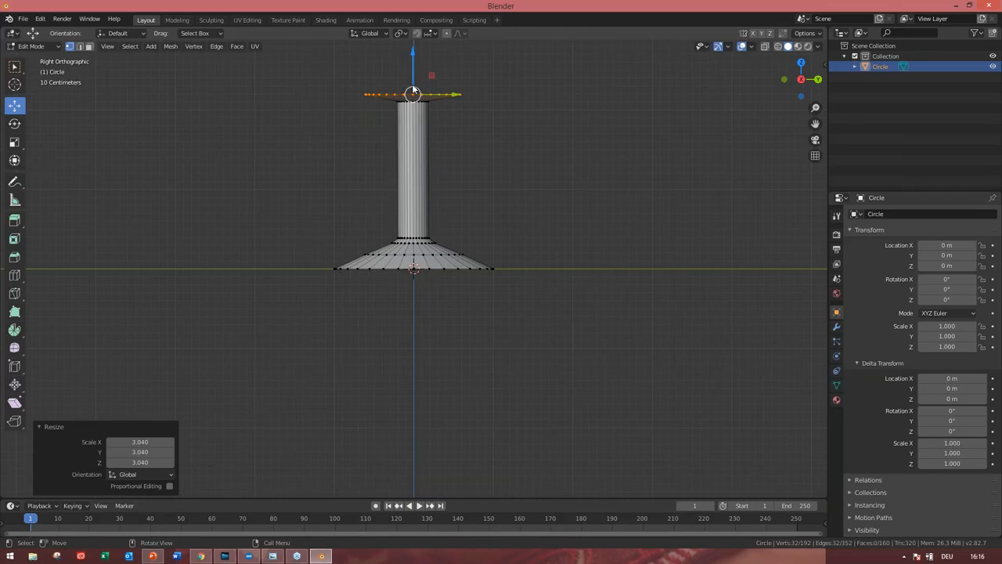
Extrude the flared ring above the stem about 0.158 m up and scale it to about 1.399
{"action": "scroll", "coordinate": [413, 91], "scroll_direction": "down", "scroll_amount": 1}
{"action": "key", "text": "g"}
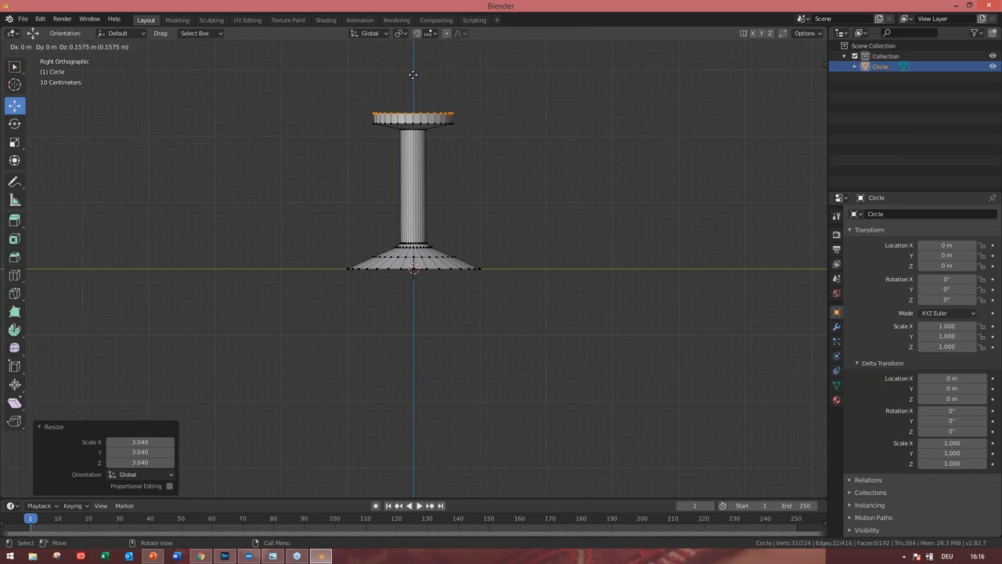
{"action": "left_click", "coordinate": [412, 74]}
{"action": "key", "text": "s"}
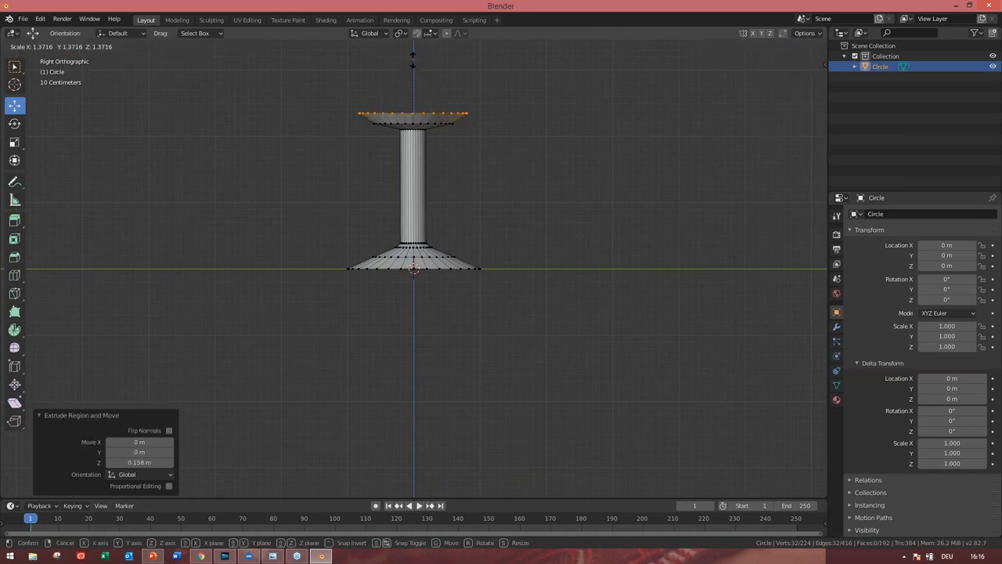
{"action": "left_click", "coordinate": [412, 60]}
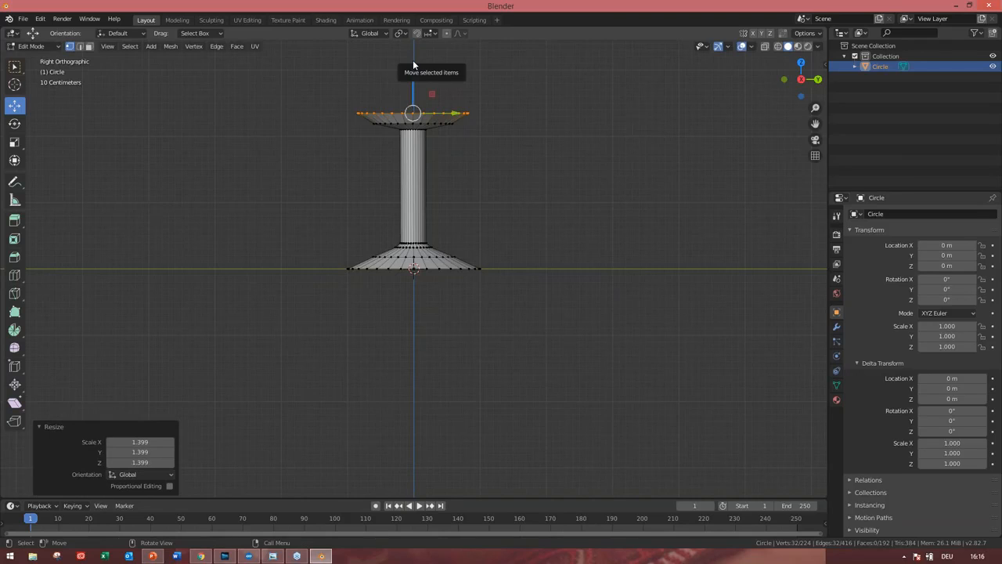
Extrude the bowl's rim about 0.197 m up and widen it to a scale of about 1.09
{"action": "key", "text": "e"}
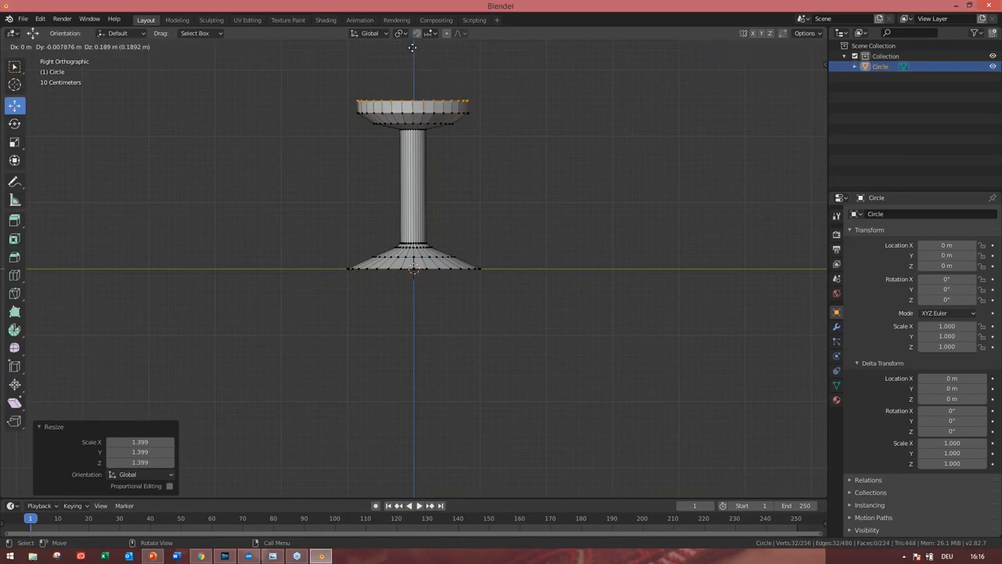
{"action": "left_click", "coordinate": [411, 47]}
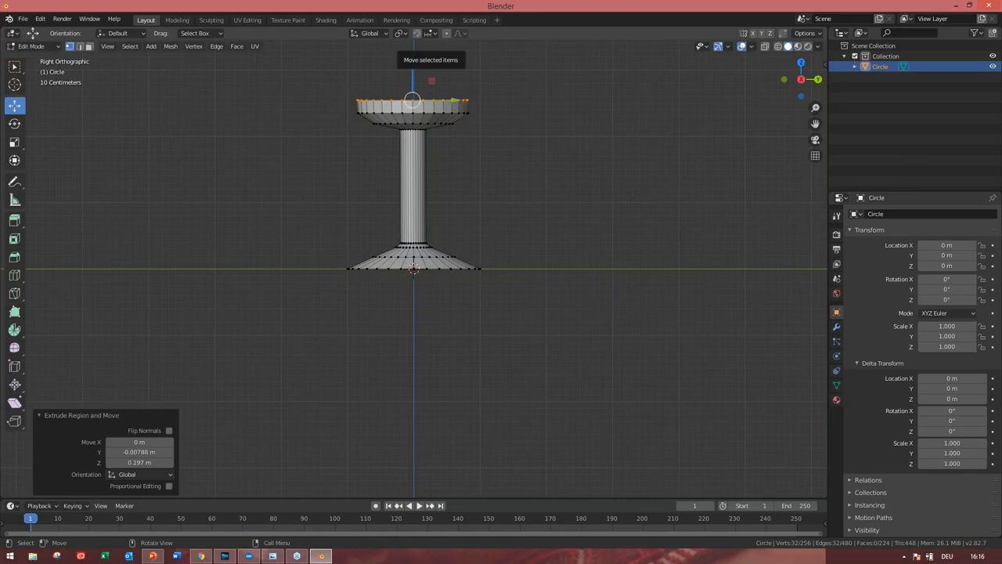
{"action": "key", "text": "s"}
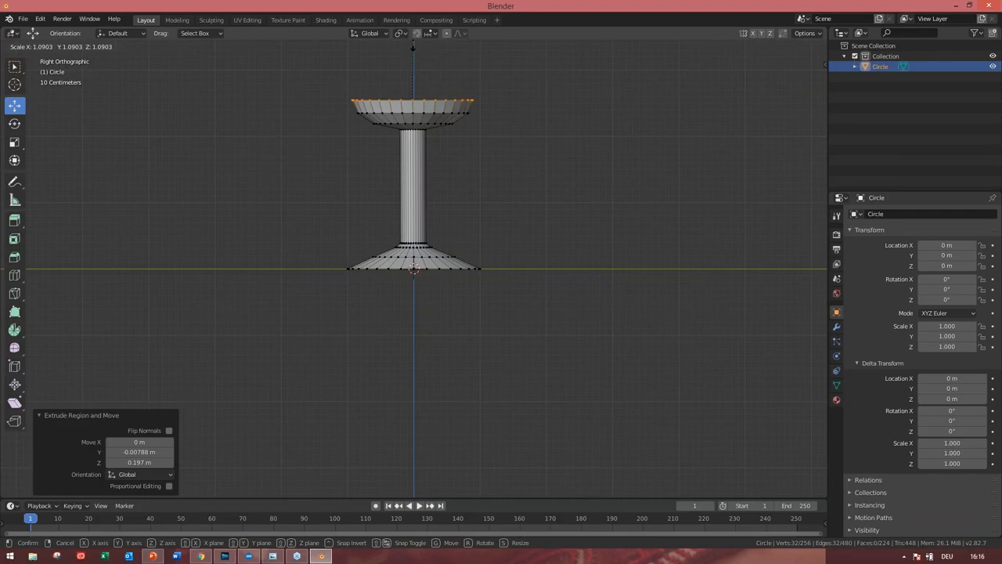
{"action": "left_click", "coordinate": [419, 57]}
Extrude the bowl's rim about 0.369 m up and narrow it to a scale of about 0.933
{"action": "scroll", "coordinate": [418, 56], "scroll_direction": "up", "scroll_amount": 2}
{"action": "scroll", "coordinate": [418, 56], "scroll_direction": "down", "scroll_amount": 3}
{"action": "key", "text": "e"}
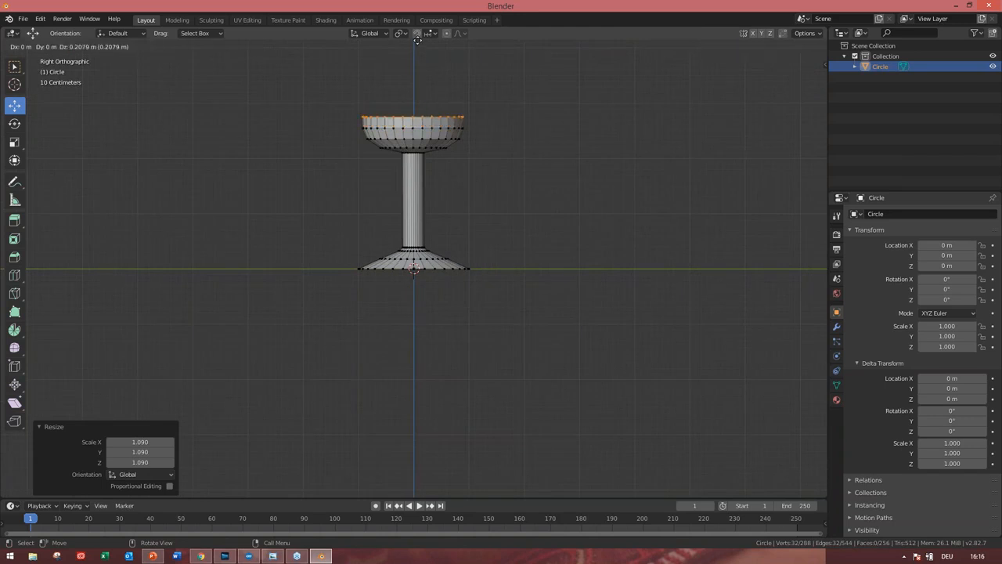
{"action": "left_click", "coordinate": [416, 489]}
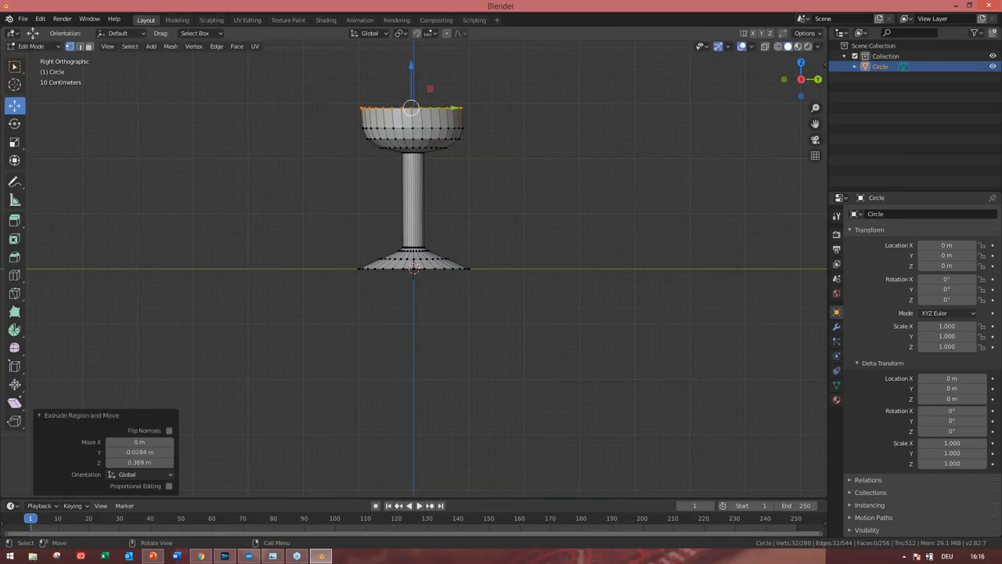
{"action": "key", "text": "s"}
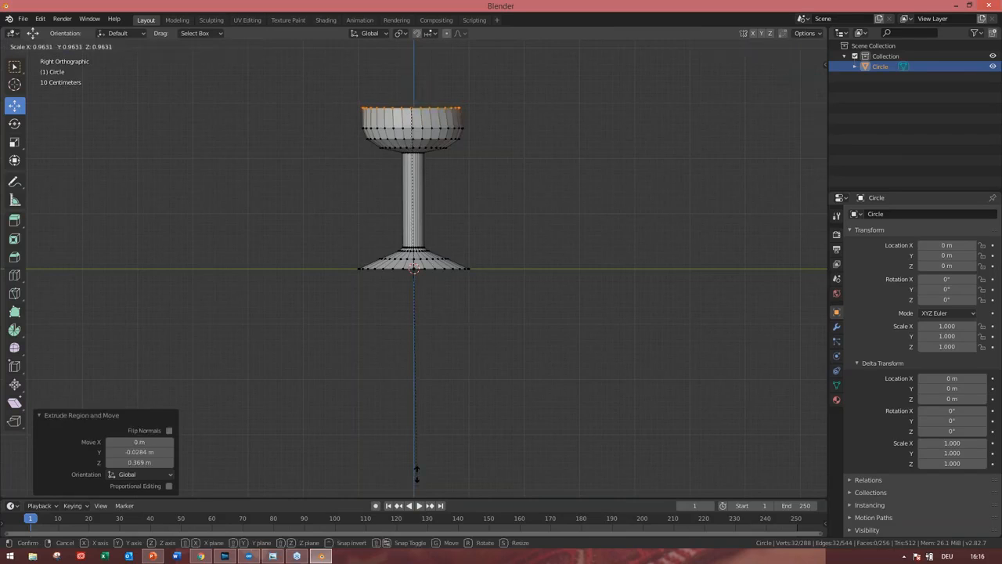
{"action": "left_click", "coordinate": [418, 463]}
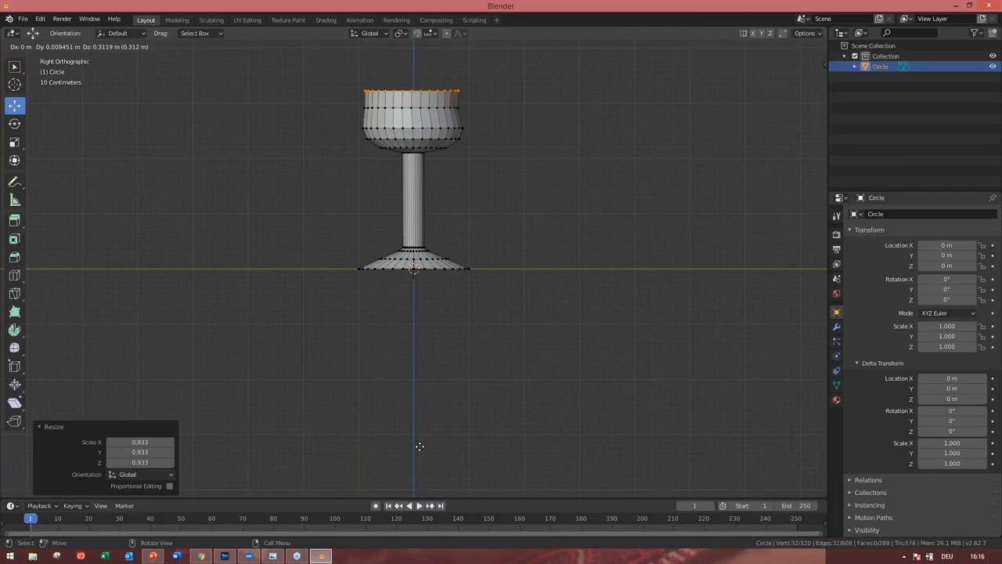
Extrude the rim another 0.312 m or so up and narrow the opening to a scale of about 0.754
{"action": "left_click", "coordinate": [419, 446]}
{"action": "key", "text": "s"}
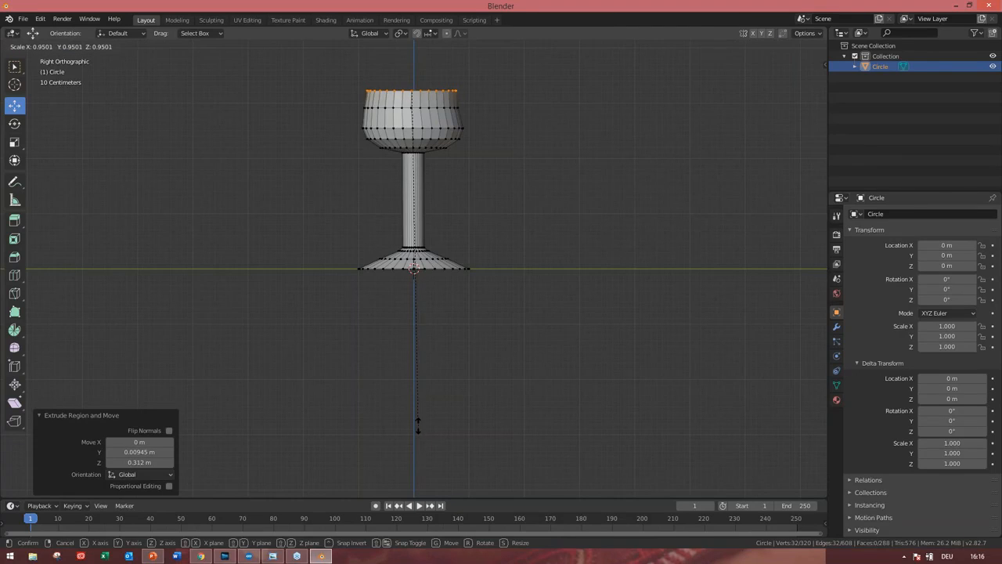
{"action": "left_click", "coordinate": [420, 359]}
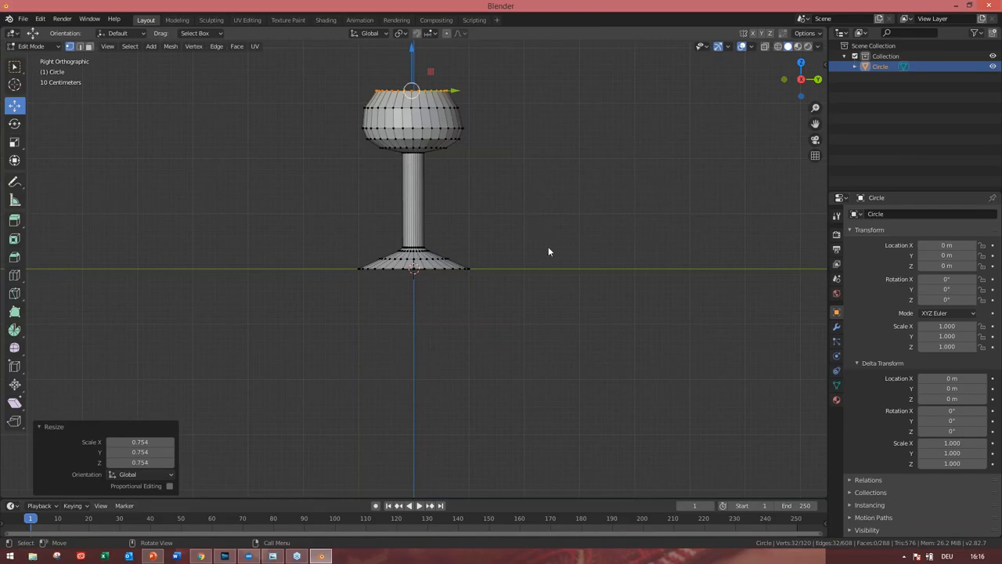
Examine the goblet's bowl, opening, stem and base from several angles
{"action": "middle_click_drag", "start_coordinate": [548, 251], "coordinate": [442, 130]}
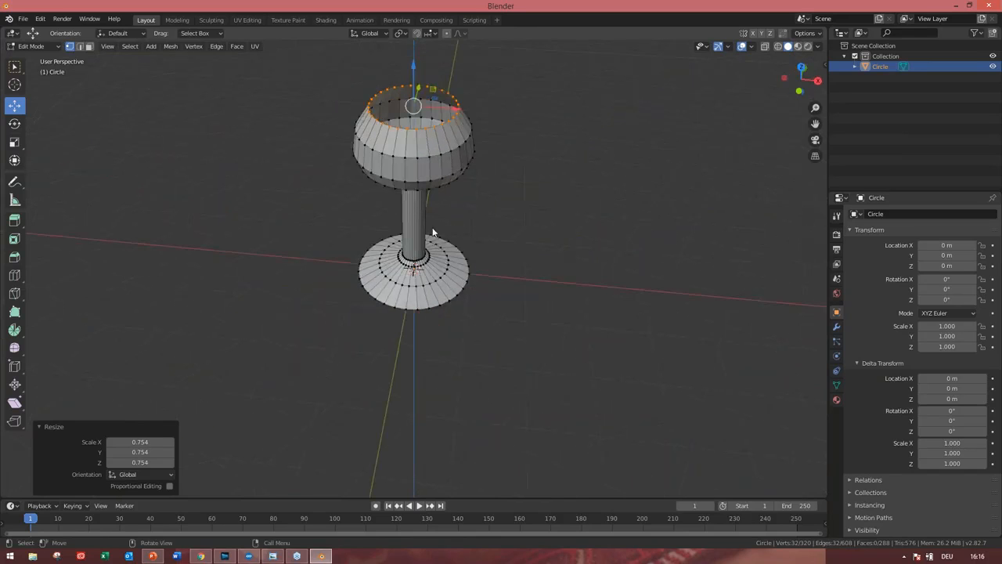
{"action": "middle_click_drag", "start_coordinate": [484, 341], "coordinate": [406, 73]}
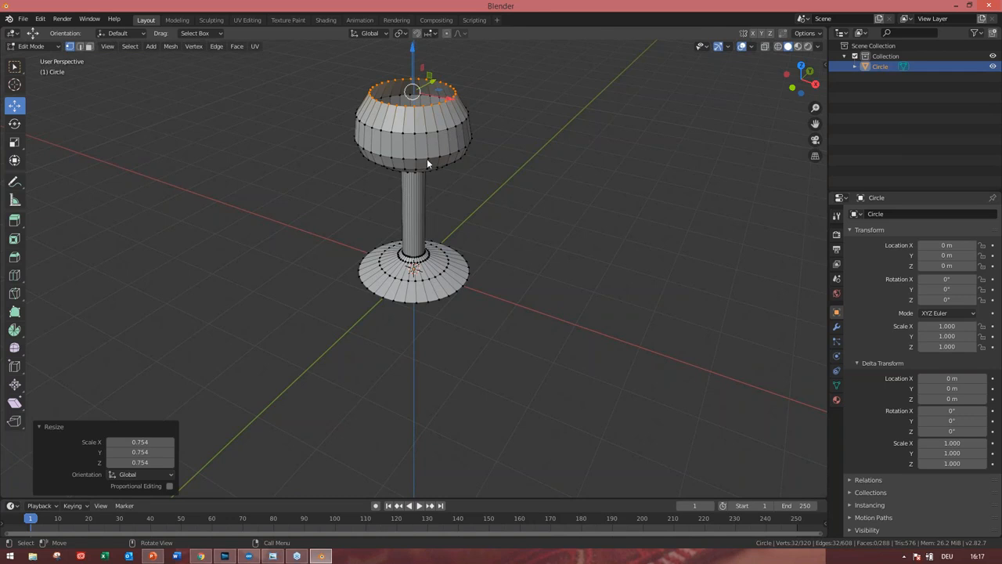
{"action": "middle_click_drag", "start_coordinate": [473, 212], "coordinate": [349, 192]}
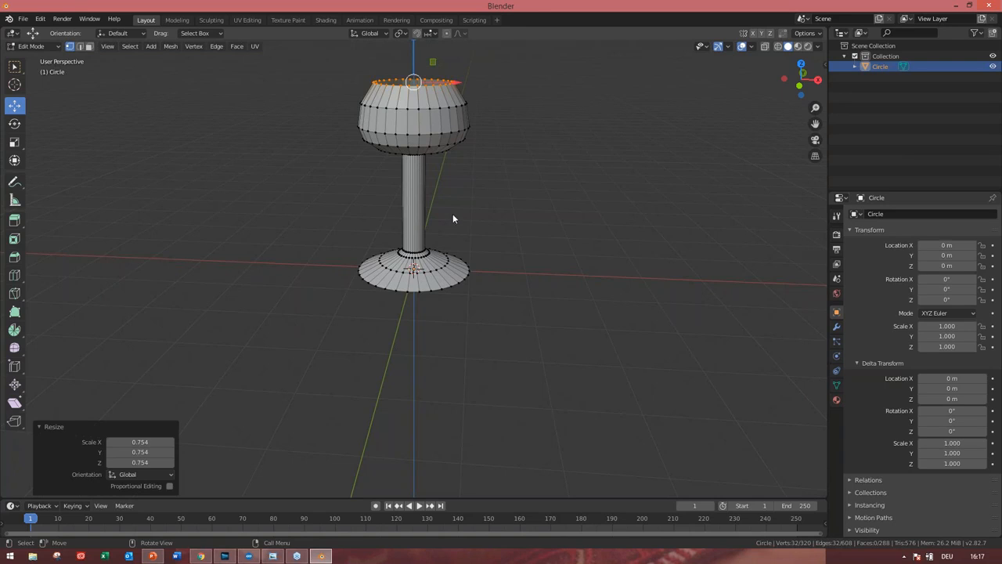
{"action": "middle_click_drag", "start_coordinate": [443, 189], "coordinate": [463, 253]}
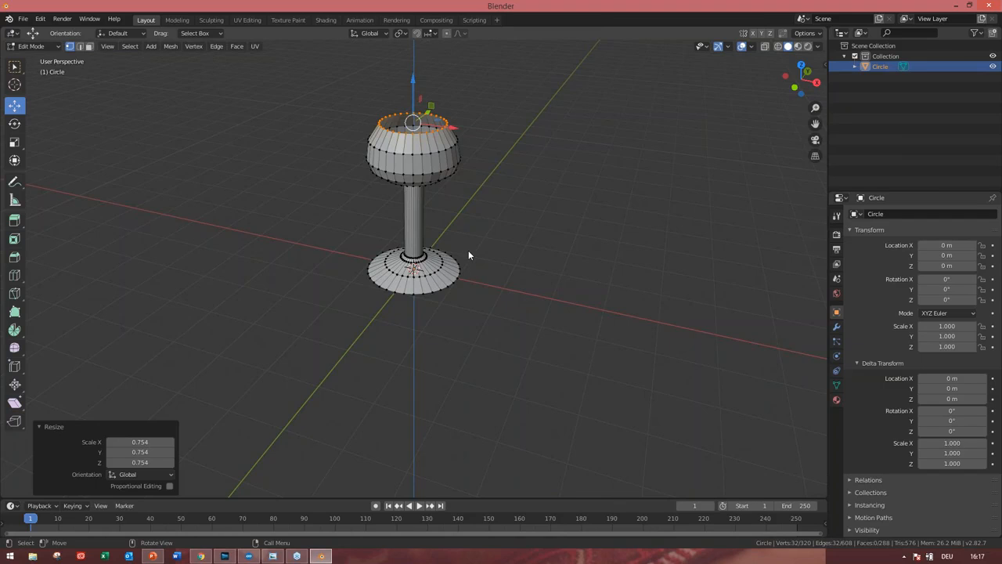
{"action": "middle_click_drag", "start_coordinate": [476, 258], "coordinate": [469, 268]}
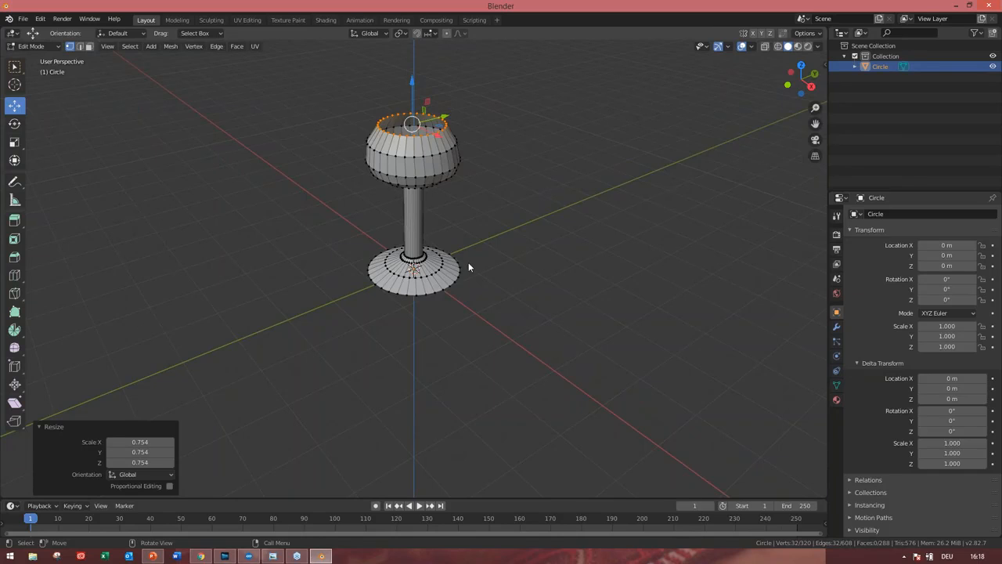
{"action": "middle_click_drag", "start_coordinate": [465, 270], "coordinate": [470, 271]}
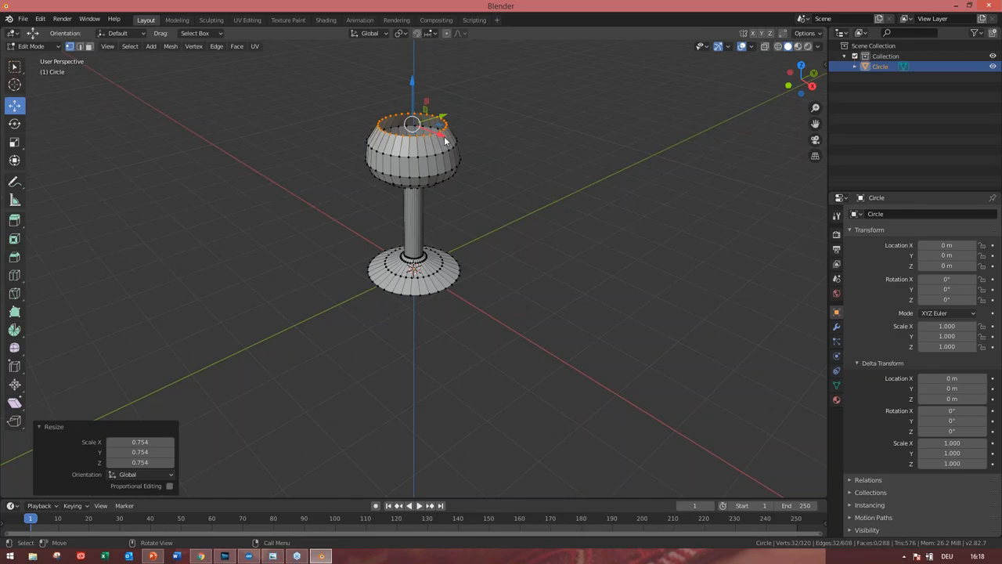
{"action": "middle_click_drag", "start_coordinate": [489, 229], "coordinate": [463, 256]}
{"action": "scroll", "coordinate": [464, 257], "scroll_direction": "up", "scroll_amount": 1}
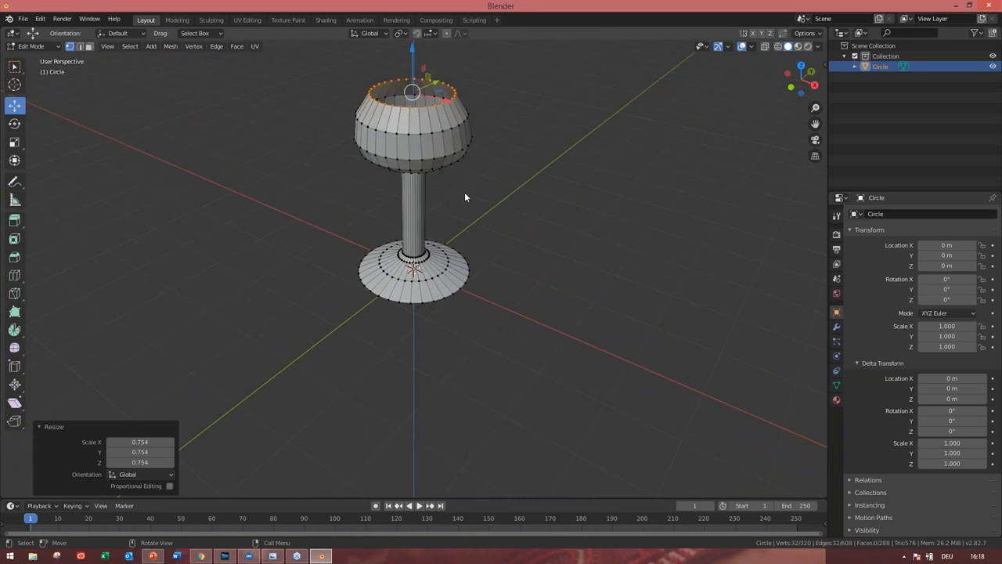
{"action": "scroll", "coordinate": [465, 197], "scroll_direction": "down", "scroll_amount": 1}
{"action": "middle_click_drag", "start_coordinate": [513, 277], "coordinate": [451, 204]}
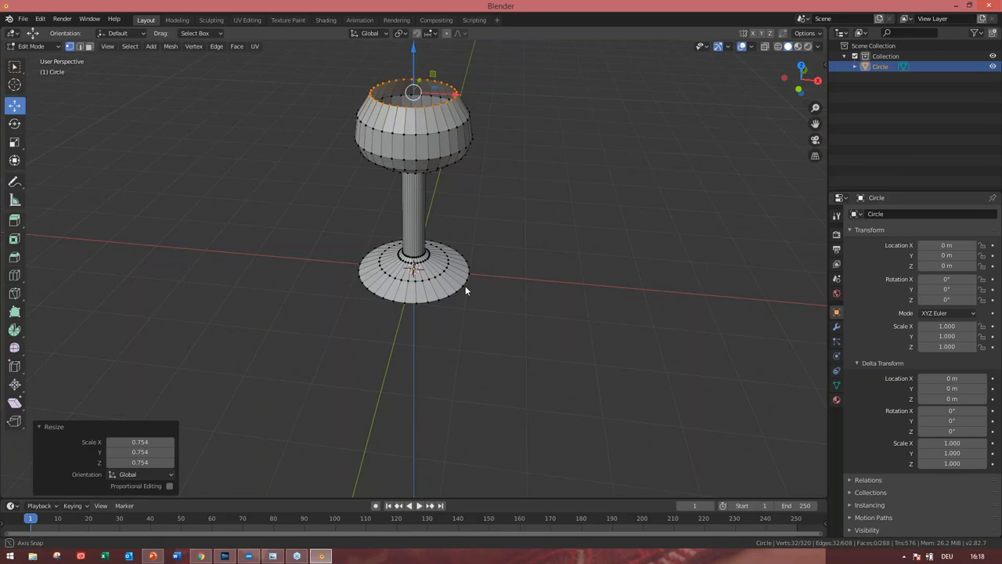
{"action": "middle_click_drag", "start_coordinate": [465, 286], "coordinate": [470, 287]}
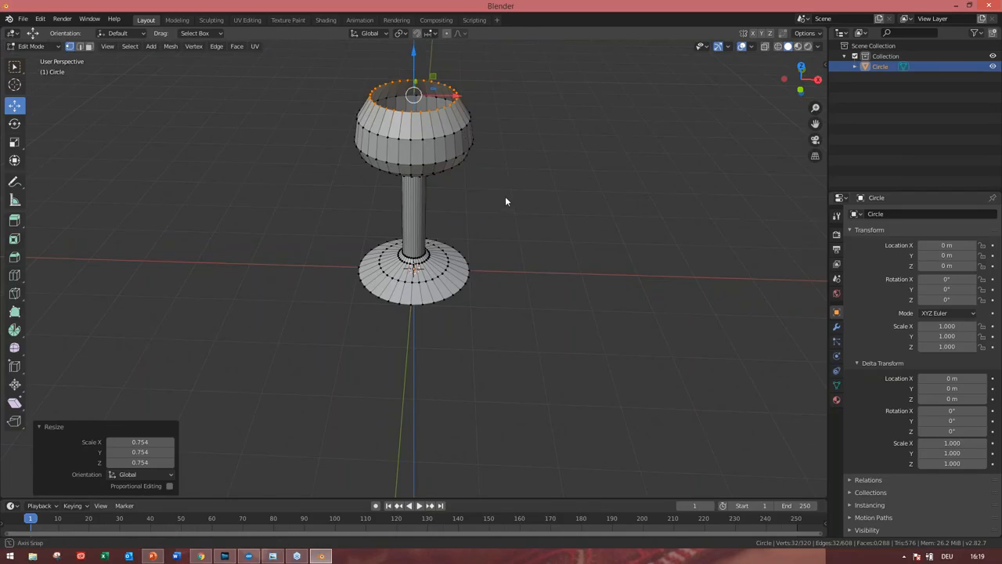
{"action": "middle_click_drag", "start_coordinate": [504, 196], "coordinate": [505, 187]}
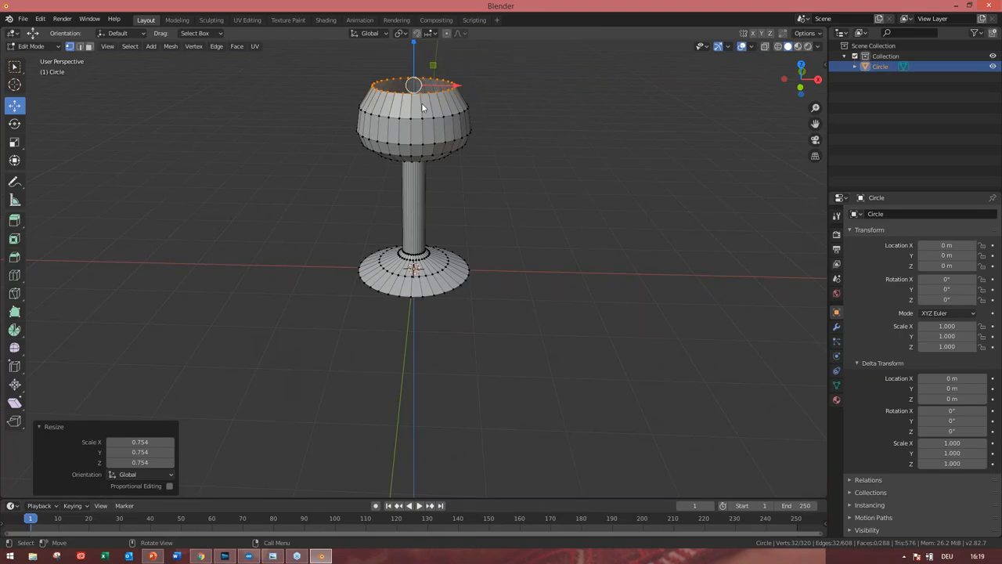
Try extruding the rim about 0.554 m up while repeatedly toggling the Z-axis constraint, and keep Solid shading
{"action": "left_click_drag", "start_coordinate": [416, 87], "coordinate": [420, 65]}
{"action": "key", "text": "z"}
{"action": "key", "text": "z"}
{"action": "key", "text": "z"}
{"action": "key", "text": "z"}
{"action": "key", "text": "z"}
{"action": "key", "text": "z"}
{"action": "key", "text": "z"}
{"action": "key", "text": "z"}
{"action": "key", "text": "z"}
{"action": "key", "text": "z"}
{"action": "key", "text": "z"}
{"action": "key", "text": "z"}
{"action": "key", "text": "z"}
{"action": "key", "text": "z"}
{"action": "key", "text": "z"}
{"action": "key", "text": "z"}
{"action": "key", "text": "z"}
{"action": "key", "text": "z"}
{"action": "key", "text": "z"}
{"action": "key", "text": "z"}
{"action": "key", "text": "z"}
{"action": "key", "text": "z"}
{"action": "key", "text": "z"}
{"action": "key", "text": "z"}
{"action": "key", "text": "z"}
{"action": "key", "text": "z"}
{"action": "key", "text": "z"}
{"action": "key", "text": "z"}
{"action": "key", "text": "z"}
{"action": "key", "text": "z"}
{"action": "key", "text": "z"}
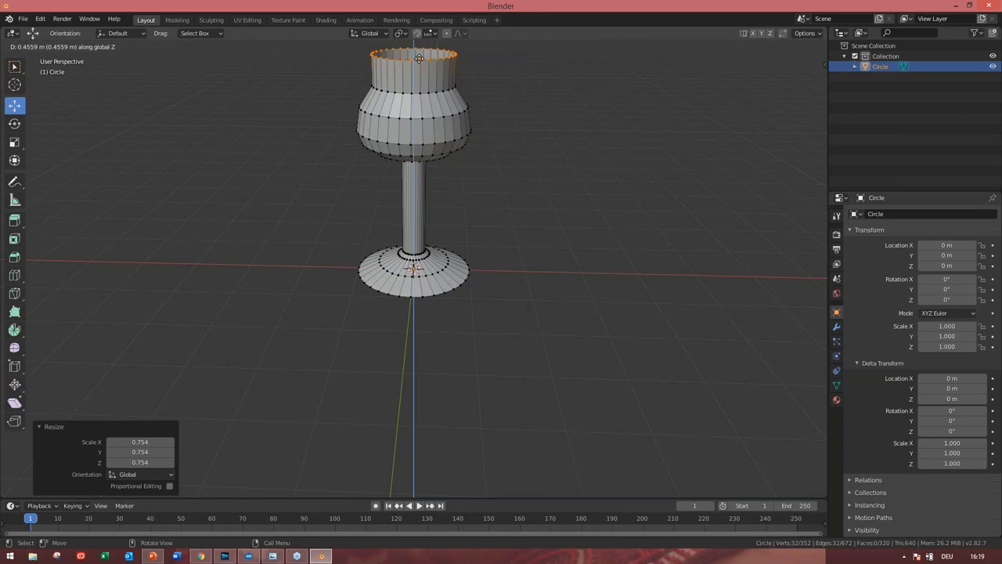
{"action": "key", "text": "z"}
{"action": "key", "text": "z"}
{"action": "key", "text": "z"}
{"action": "key", "text": "z"}
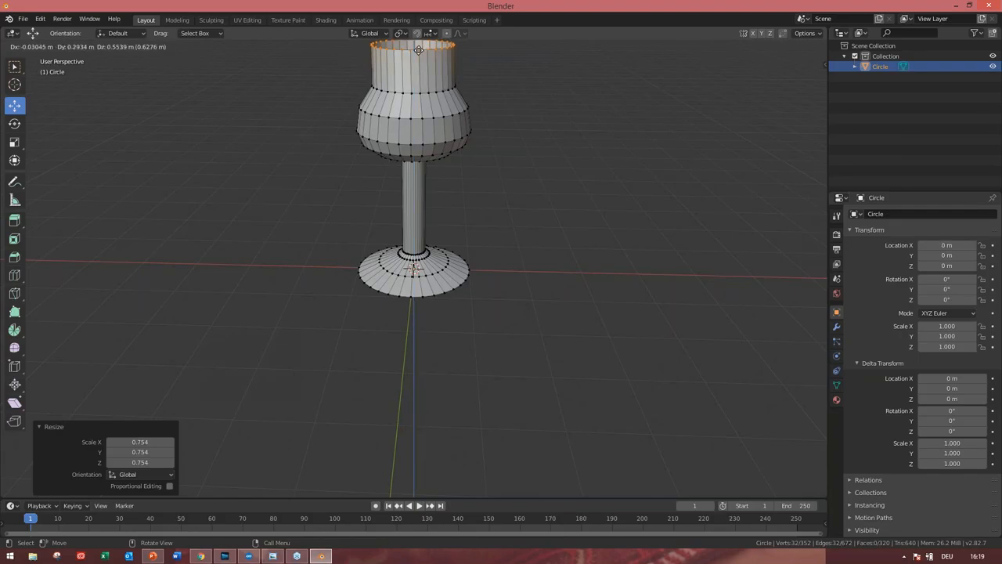
{"action": "left_click", "coordinate": [419, 50]}
{"action": "key", "text": "z"}
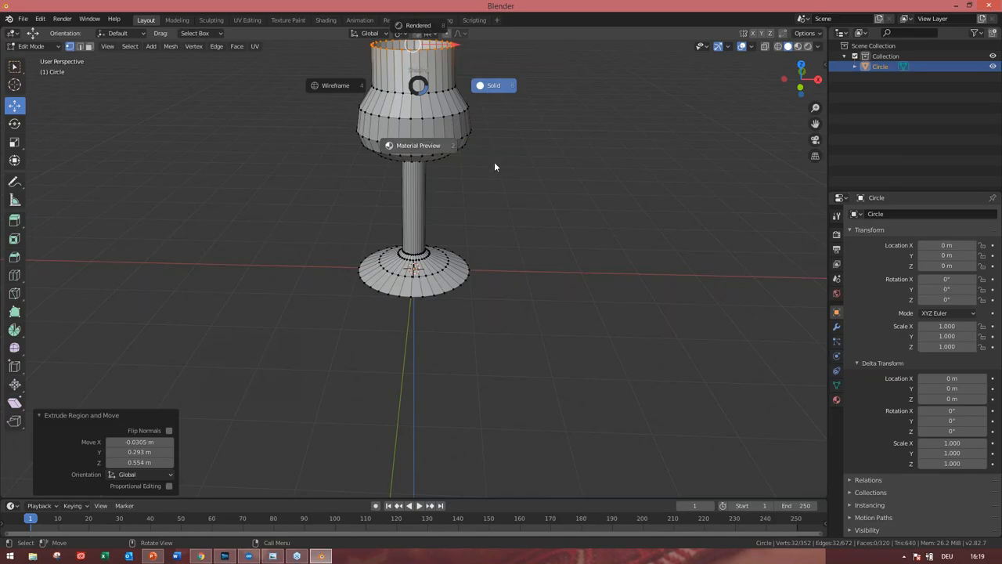
{"action": "left_click", "coordinate": [485, 87]}
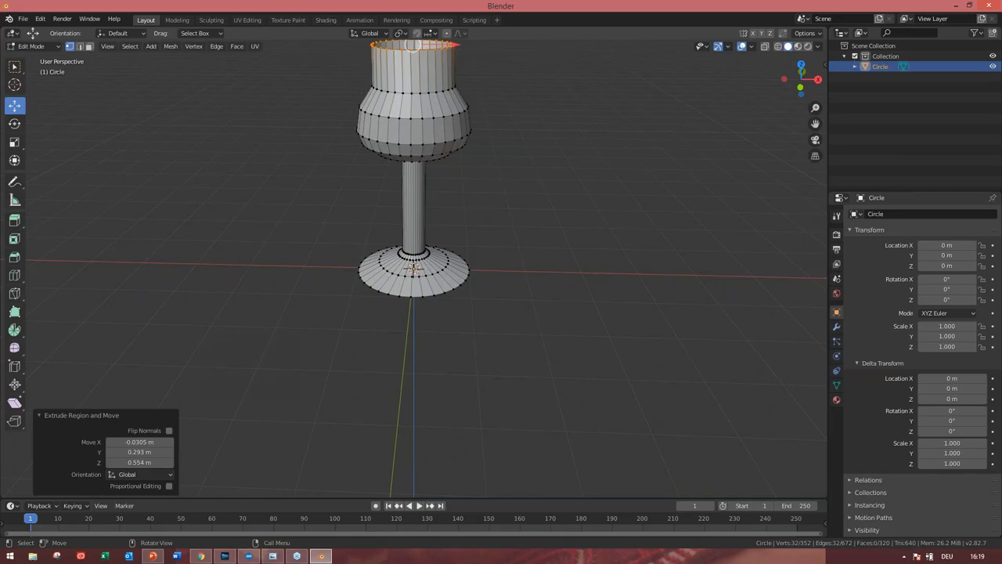
Undo the last extrusion of the rim
{"action": "middle_click_drag", "start_coordinate": [473, 159], "coordinate": [429, 333]}
{"action": "middle_click_drag", "start_coordinate": [476, 193], "coordinate": [483, 212]}
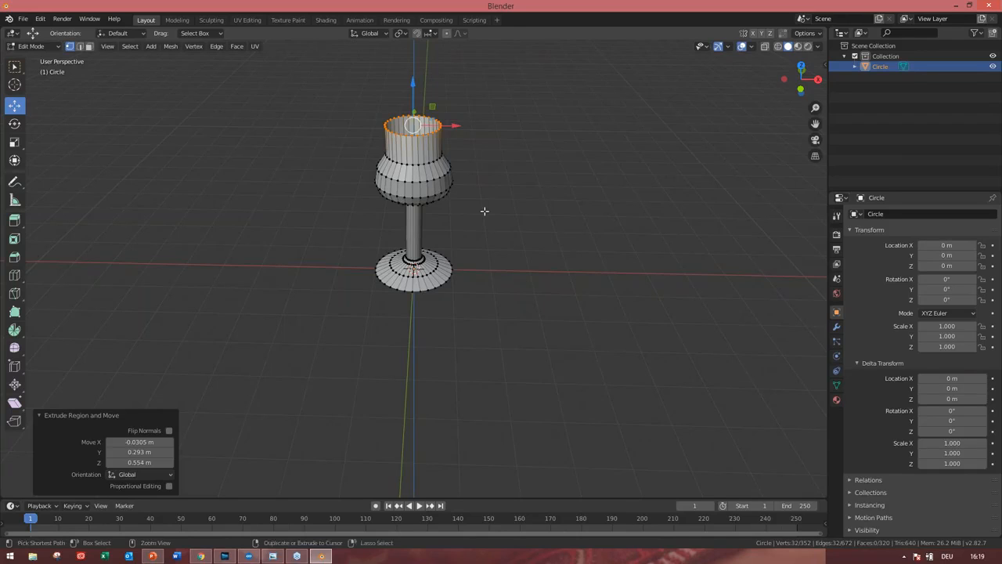
{"action": "key", "text": "ctrl+z"}
Switch to face selection and select a single face in the bowl's upper band using the Select Box tool
{"action": "middle_click_drag", "start_coordinate": [465, 275], "coordinate": [358, 201]}
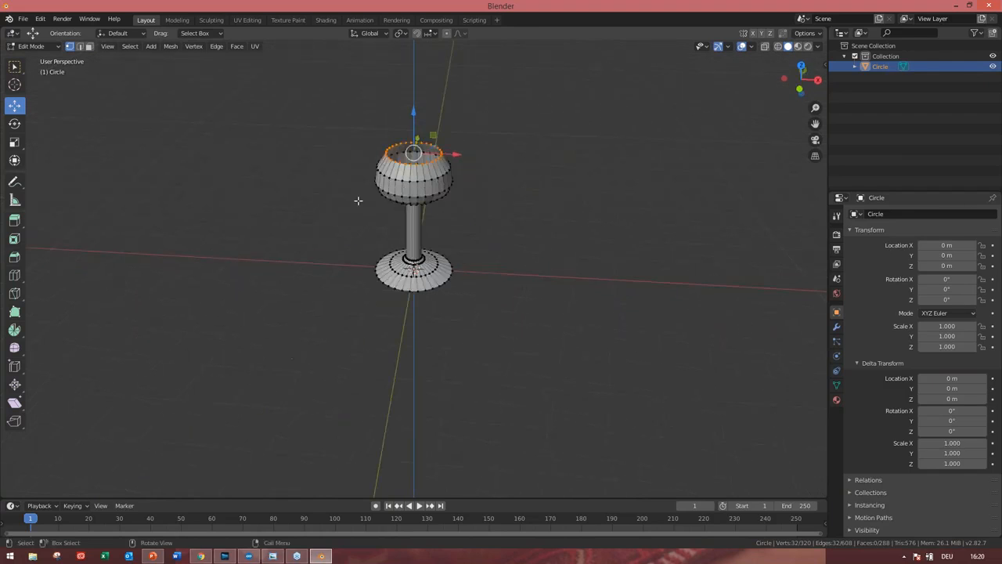
{"action": "scroll", "coordinate": [357, 200], "scroll_direction": "up", "scroll_amount": 1}
{"action": "middle_click_drag", "start_coordinate": [337, 261], "coordinate": [351, 263]}
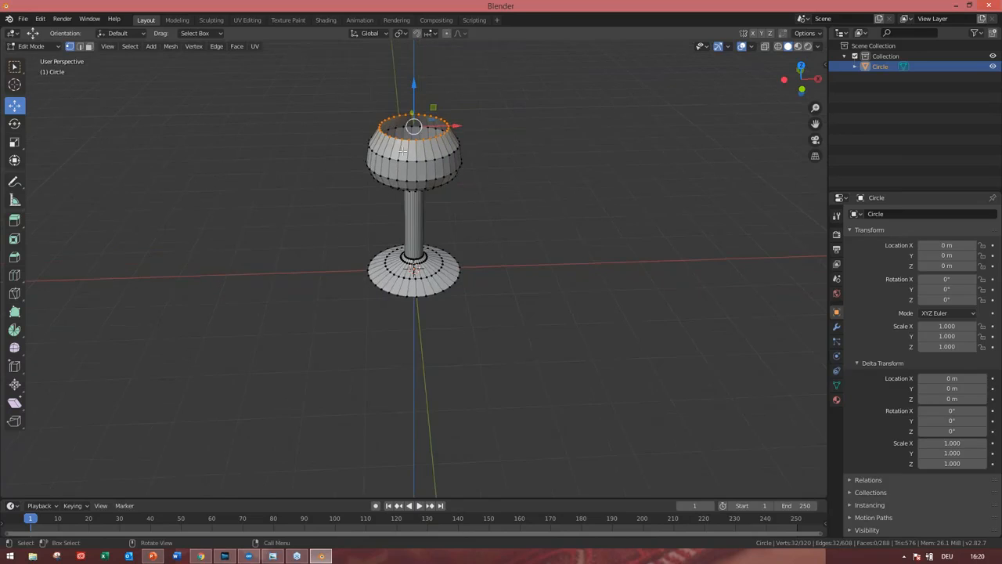
{"action": "left_click", "coordinate": [89, 48]}
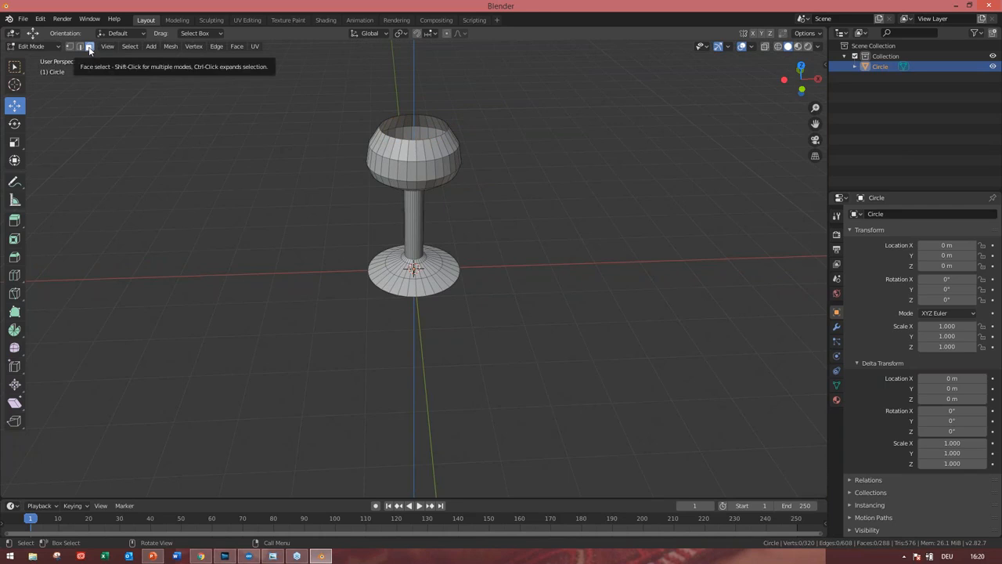
{"action": "left_click", "coordinate": [427, 148]}
{"action": "key", "text": "w"}
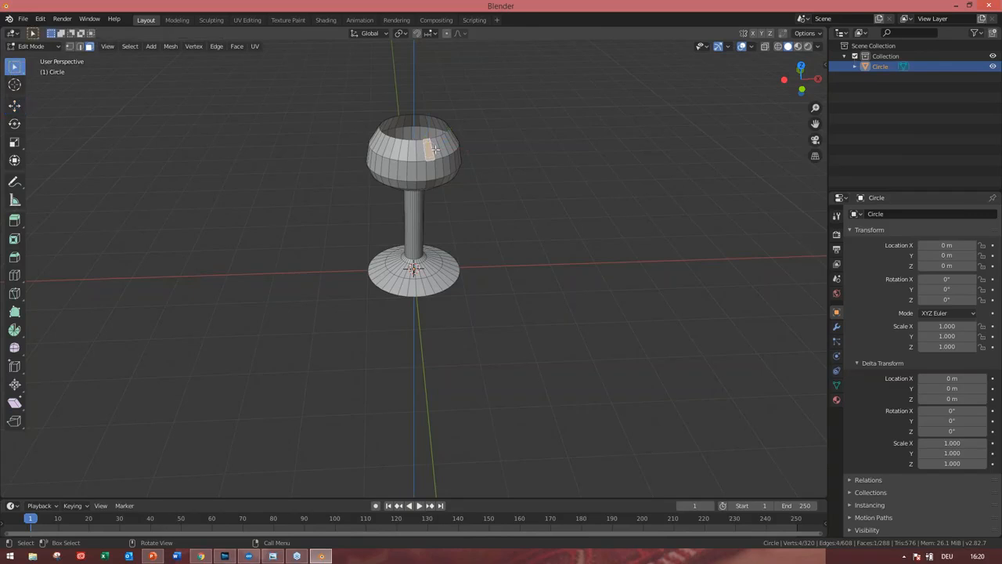
{"action": "left_click", "coordinate": [437, 148]}
{"action": "middle_click_drag", "start_coordinate": [462, 200], "coordinate": [415, 145]}
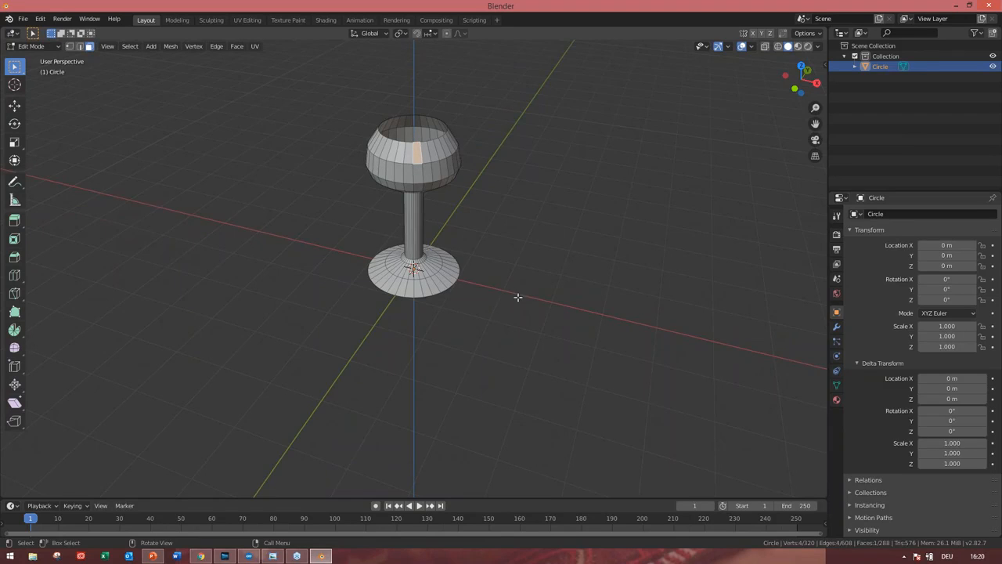
{"action": "middle_click_drag", "start_coordinate": [433, 289], "coordinate": [499, 280]}
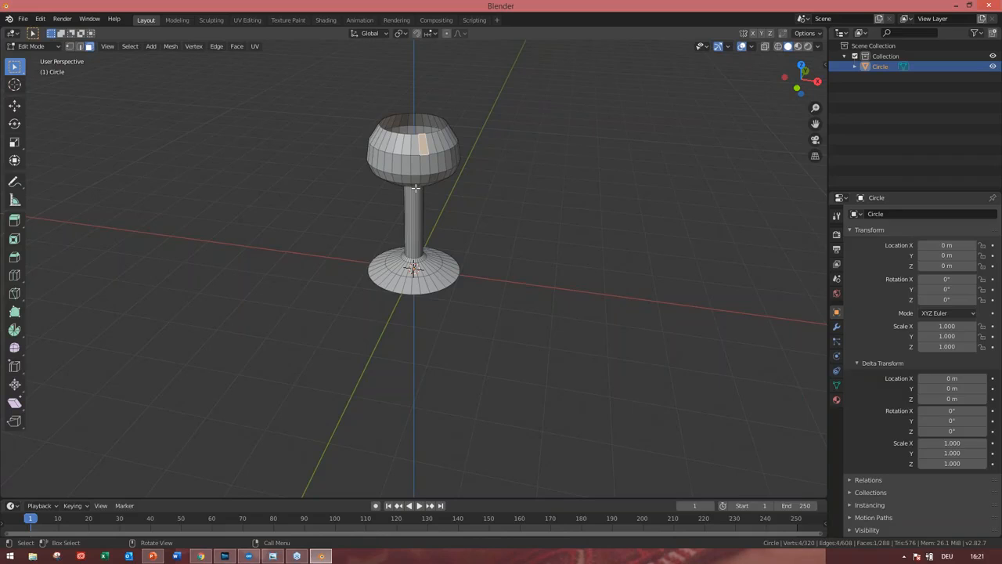
Select all of the goblet's faces and triangulate them
{"action": "key", "text": "a"}
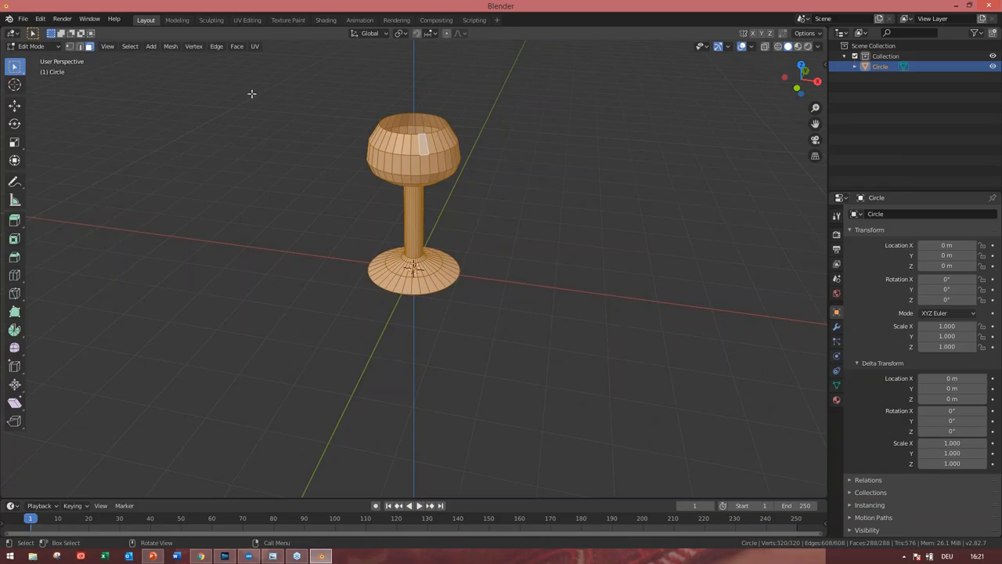
{"action": "left_click", "coordinate": [237, 46]}
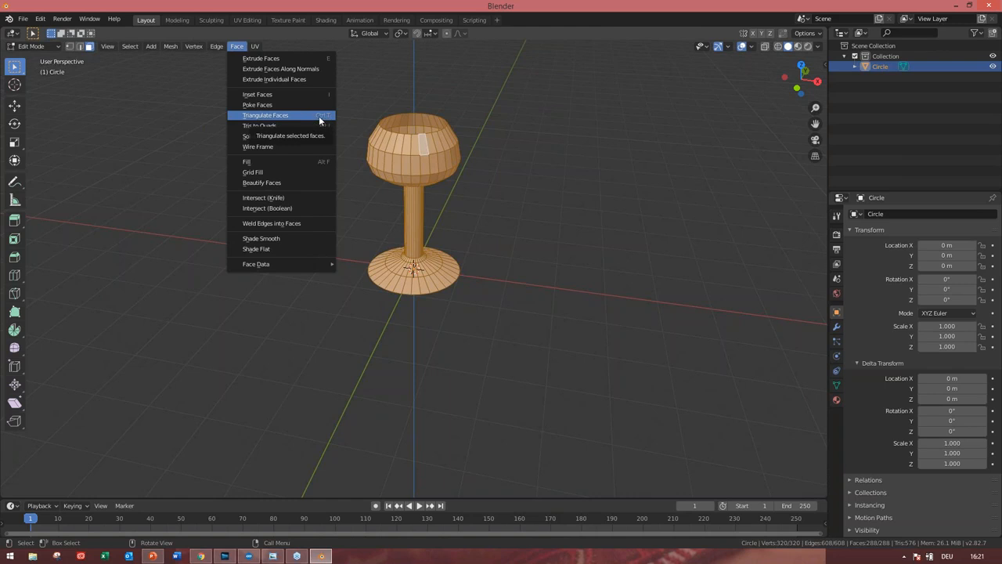
{"action": "key", "text": "Return"}
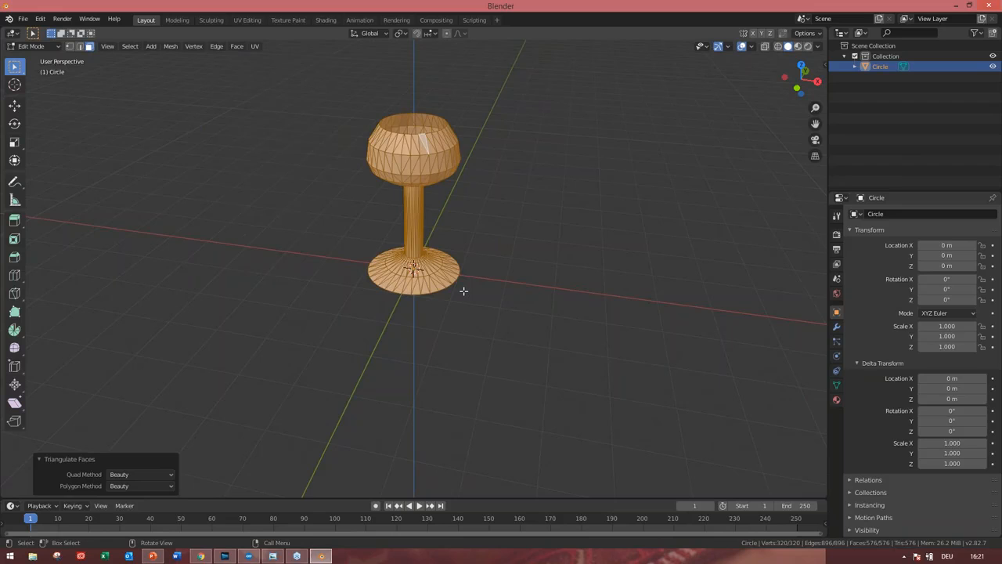
{"action": "middle_click_drag", "start_coordinate": [462, 289], "coordinate": [477, 329]}
{"action": "scroll", "coordinate": [489, 364], "scroll_direction": "up", "scroll_amount": 2}
{"action": "middle_click_drag", "start_coordinate": [488, 364], "coordinate": [277, 300]}
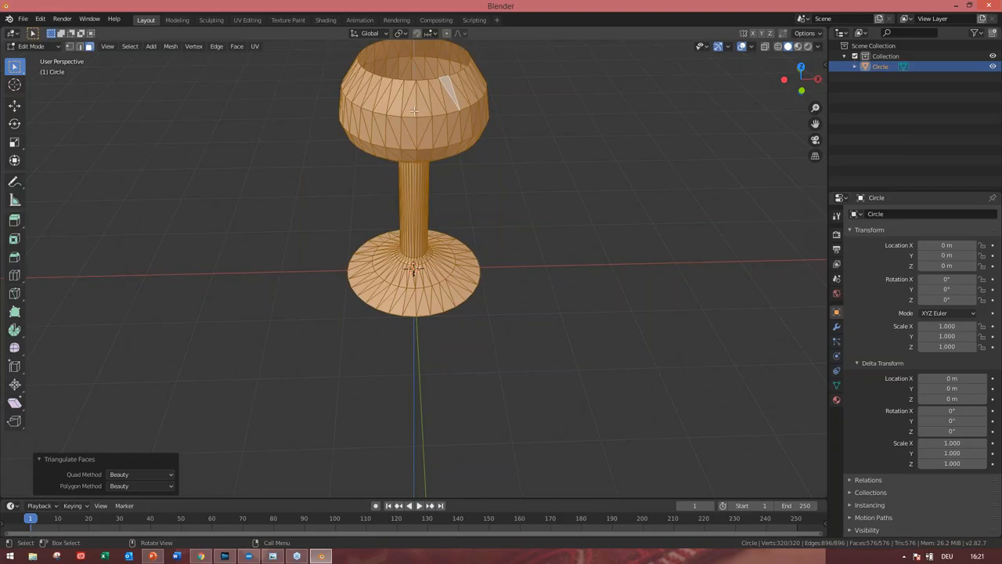
View the triangulated mesh in vertex selection, return to face selection, and convert all triangles back to quads
{"action": "left_click", "coordinate": [69, 47]}
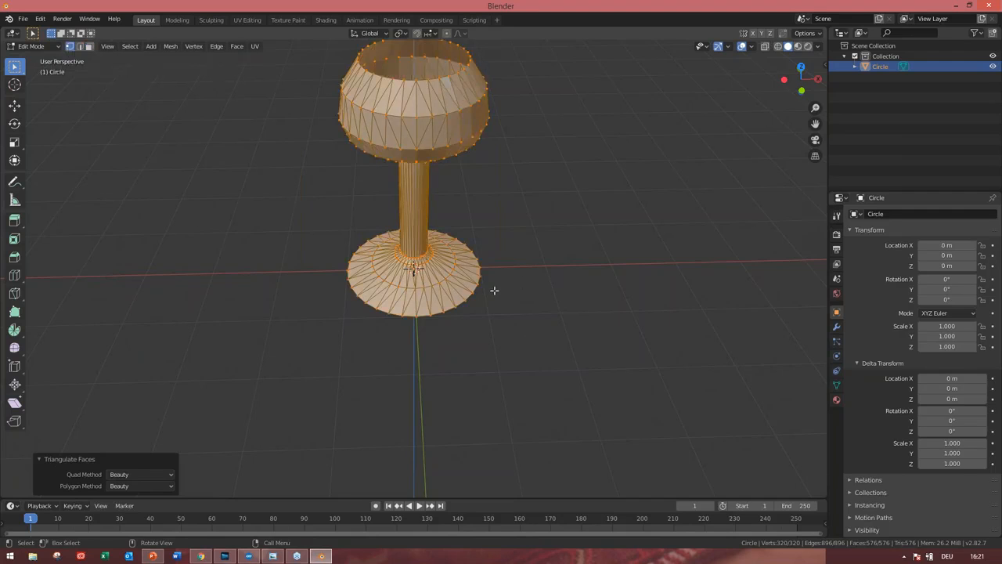
{"action": "middle_click_drag", "start_coordinate": [485, 300], "coordinate": [405, 221]}
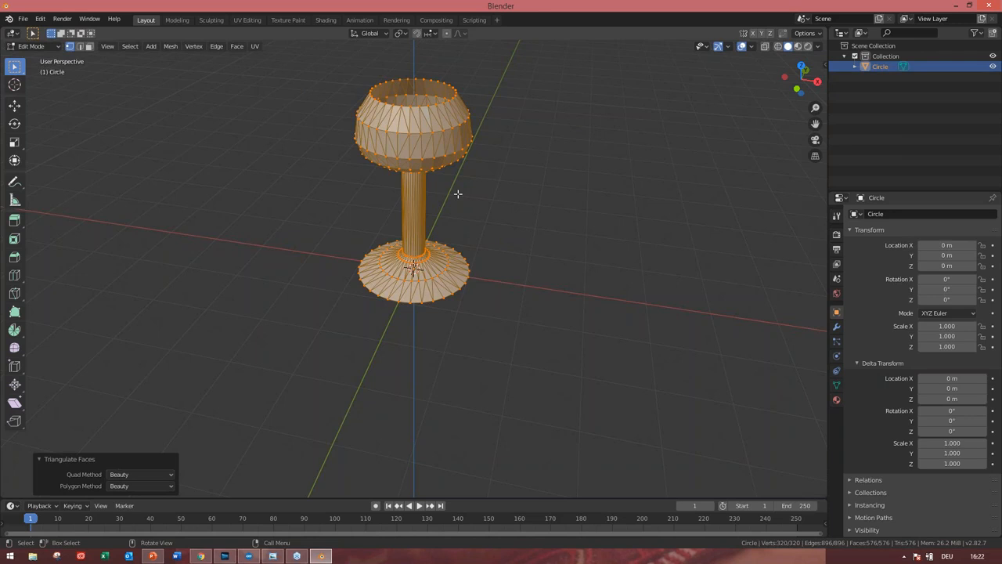
{"action": "key", "text": "3"}
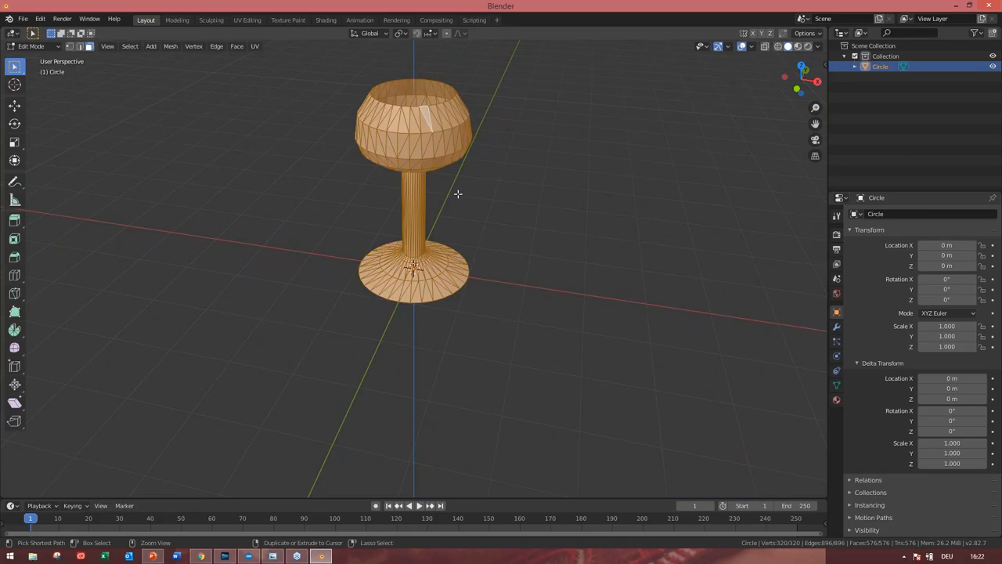
{"action": "key", "text": "alt+j"}
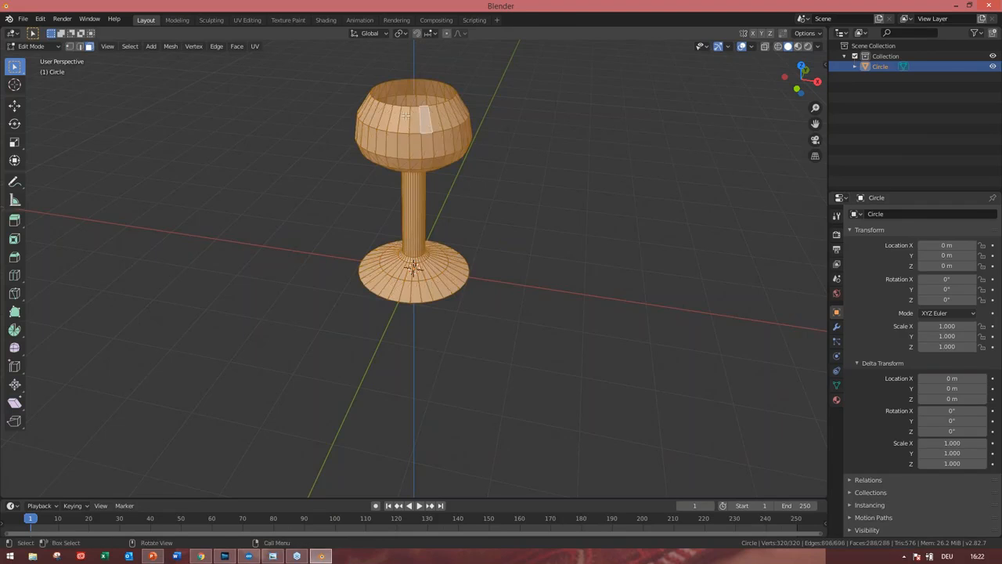
Poke all of the goblet's faces, view the mesh in vertex selection, and return to face selection
{"action": "left_click", "coordinate": [242, 47]}
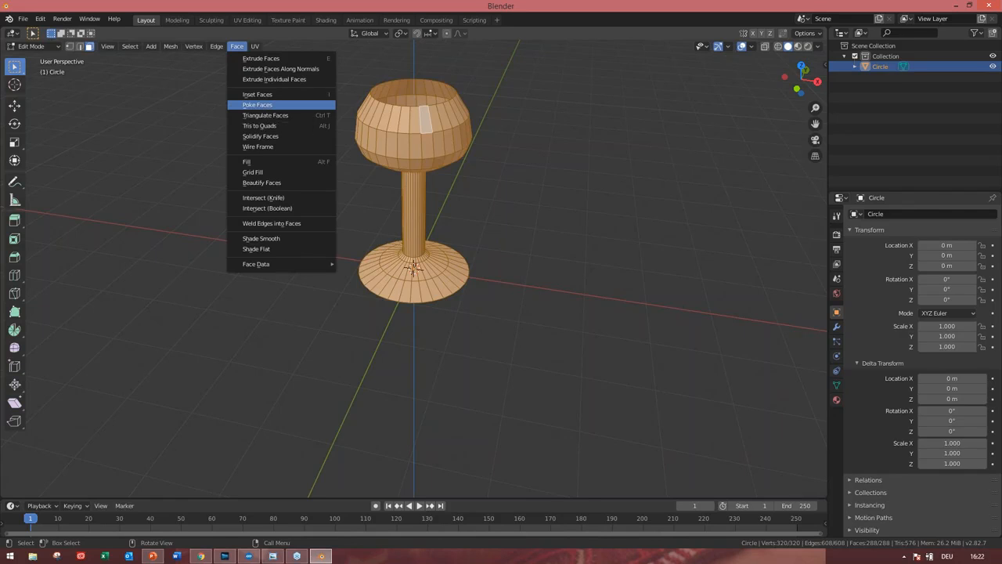
{"action": "left_click", "coordinate": [258, 104]}
{"action": "middle_click_drag", "start_coordinate": [507, 276], "coordinate": [410, 115]}
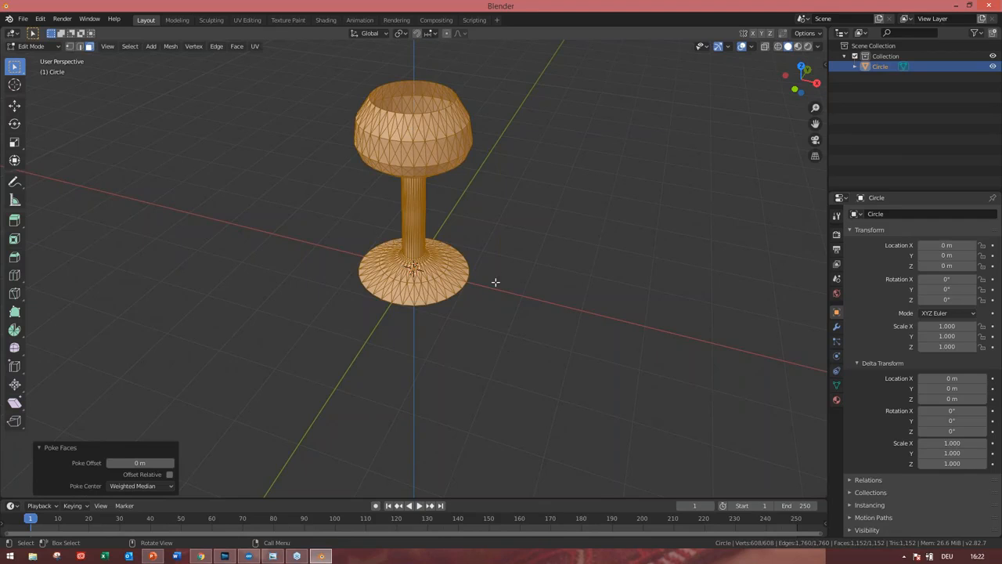
{"action": "middle_click_drag", "start_coordinate": [495, 273], "coordinate": [454, 188]}
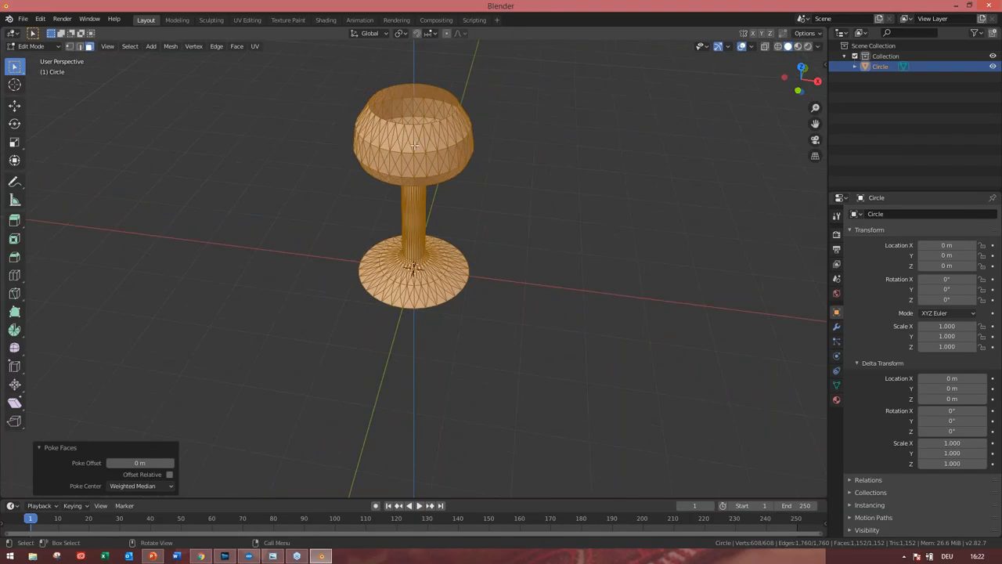
{"action": "left_click", "coordinate": [69, 45]}
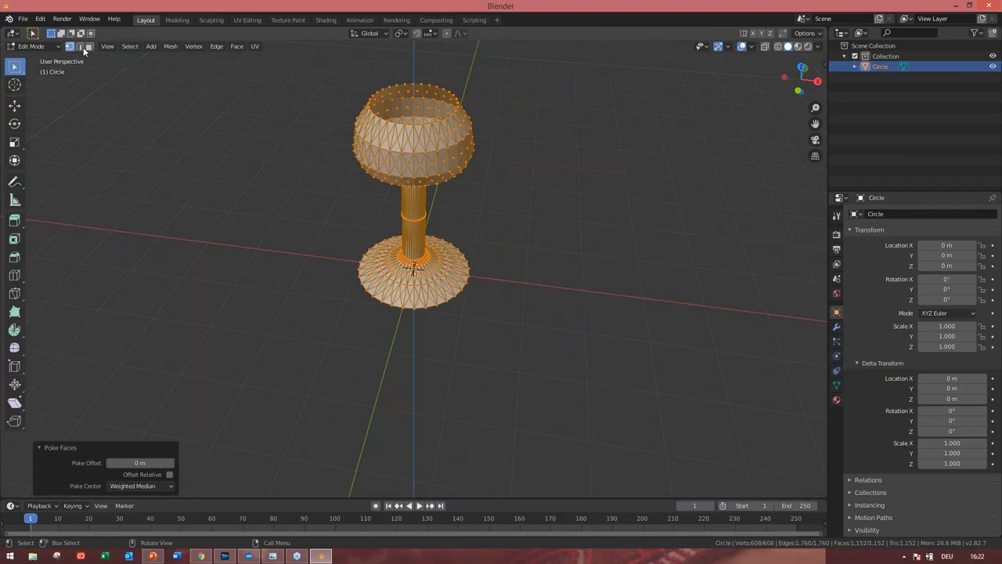
{"action": "left_click", "coordinate": [89, 45]}
Clear the selection, select a single poked triangle in the bowl's upper band, and inspect it from several angles
{"action": "key", "text": "alt+a"}
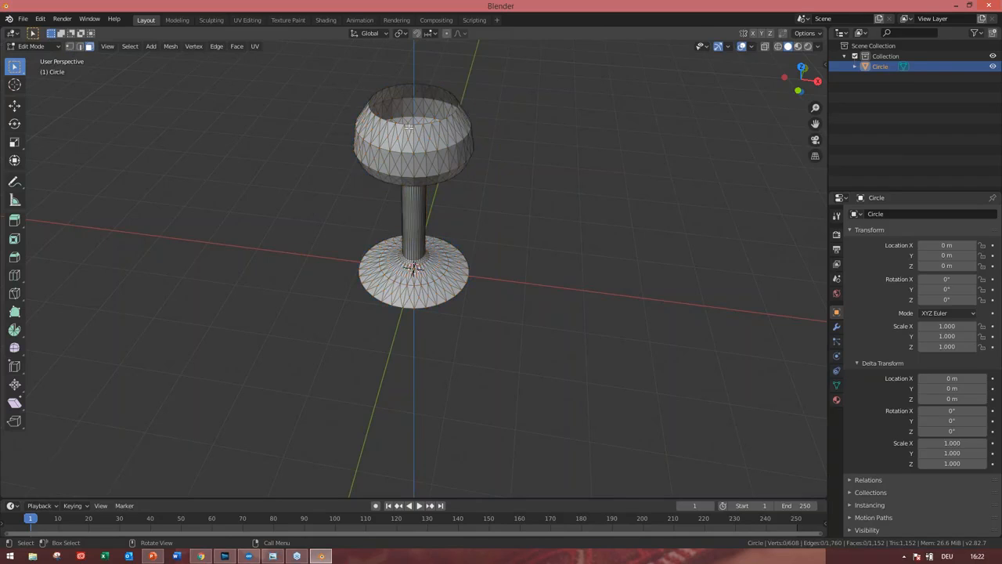
{"action": "left_click", "coordinate": [409, 126]}
{"action": "scroll", "coordinate": [322, 172], "scroll_direction": "up", "scroll_amount": 2}
{"action": "middle_click_drag", "start_coordinate": [323, 172], "coordinate": [326, 174]}
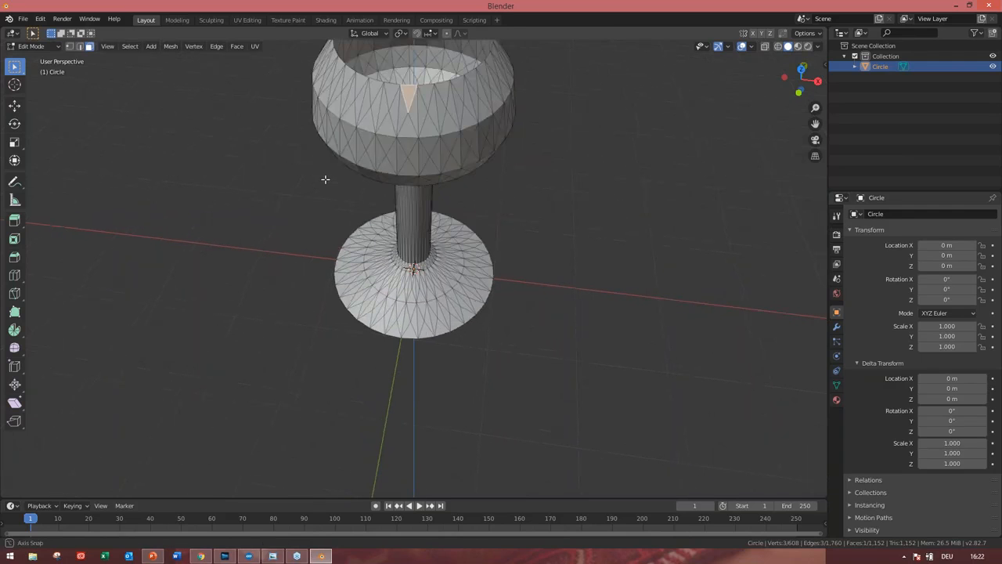
{"action": "middle_click_drag", "start_coordinate": [519, 371], "coordinate": [514, 360]}
{"action": "scroll", "coordinate": [446, 365], "scroll_direction": "down", "scroll_amount": 1}
{"action": "middle_click_drag", "start_coordinate": [446, 365], "coordinate": [446, 365]}
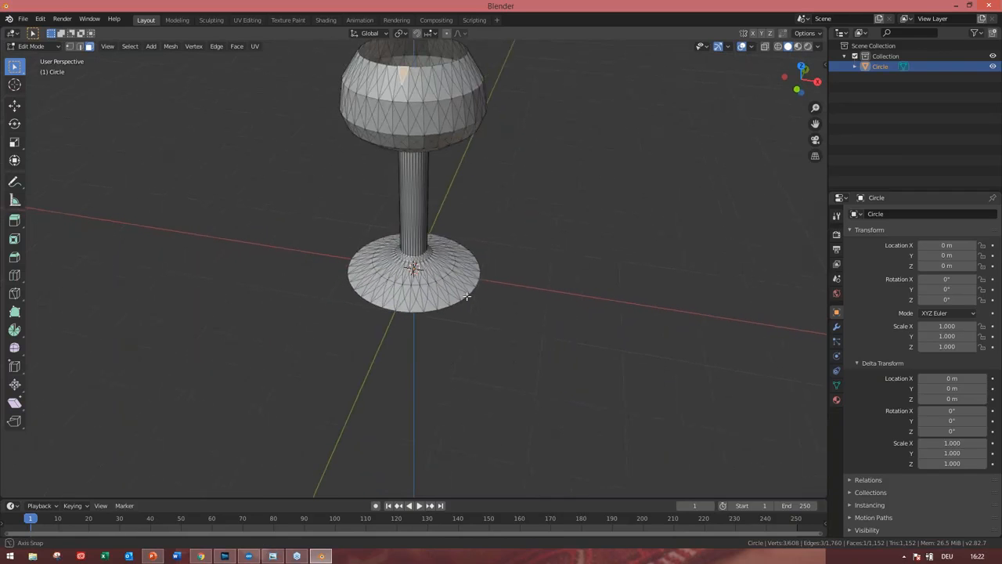
{"action": "middle_click_drag", "start_coordinate": [466, 295], "coordinate": [483, 125]}
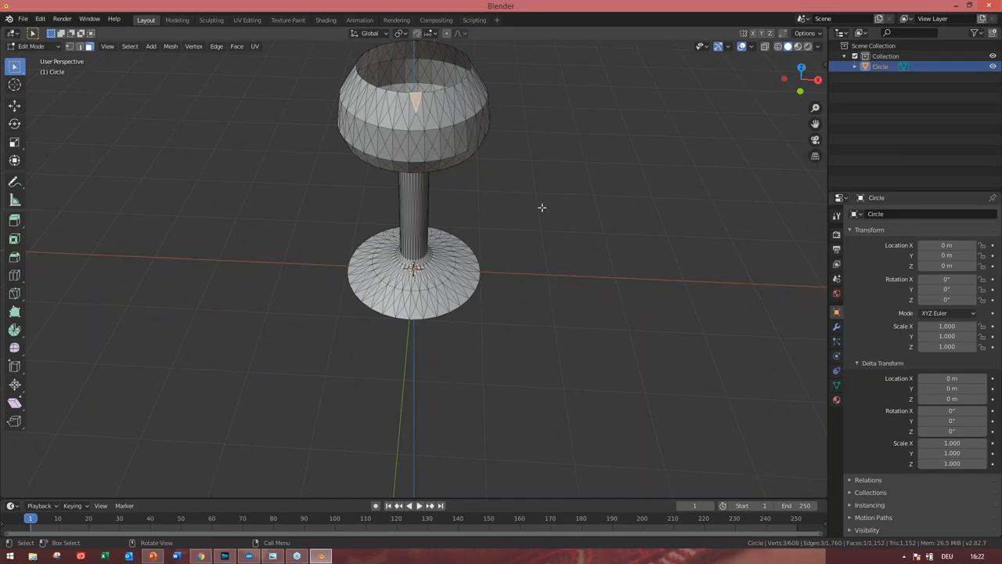
{"action": "middle_click_drag", "start_coordinate": [487, 368], "coordinate": [550, 367]}
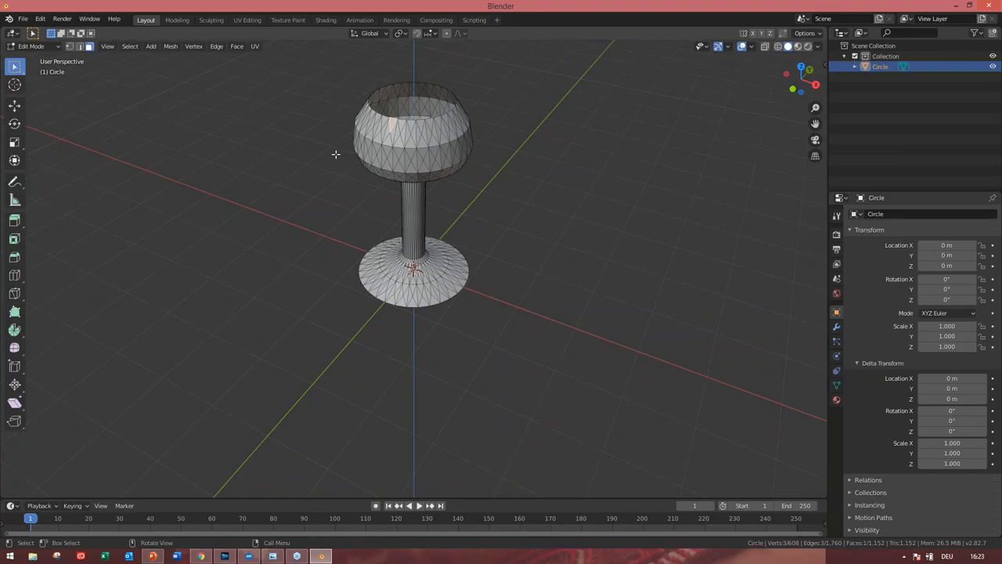
Undo the recent selection changes and the Poke Faces operation, restoring the goblet's quads with all faces selected
{"action": "left_click", "coordinate": [242, 46]}
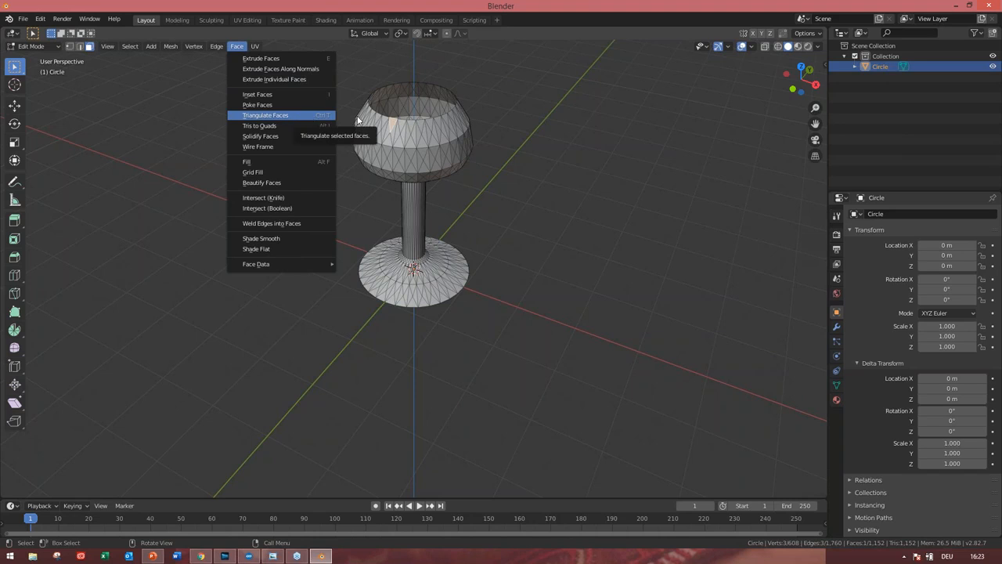
{"action": "left_click_drag", "start_coordinate": [527, 363], "coordinate": [317, 101]}
{"action": "key", "text": "a"}
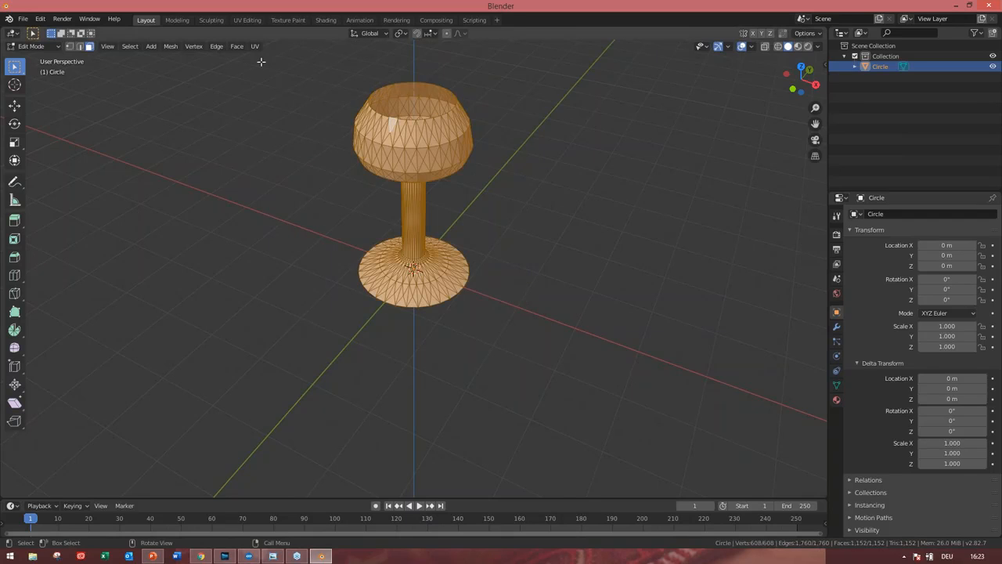
{"action": "key", "text": "ctrl+z"}
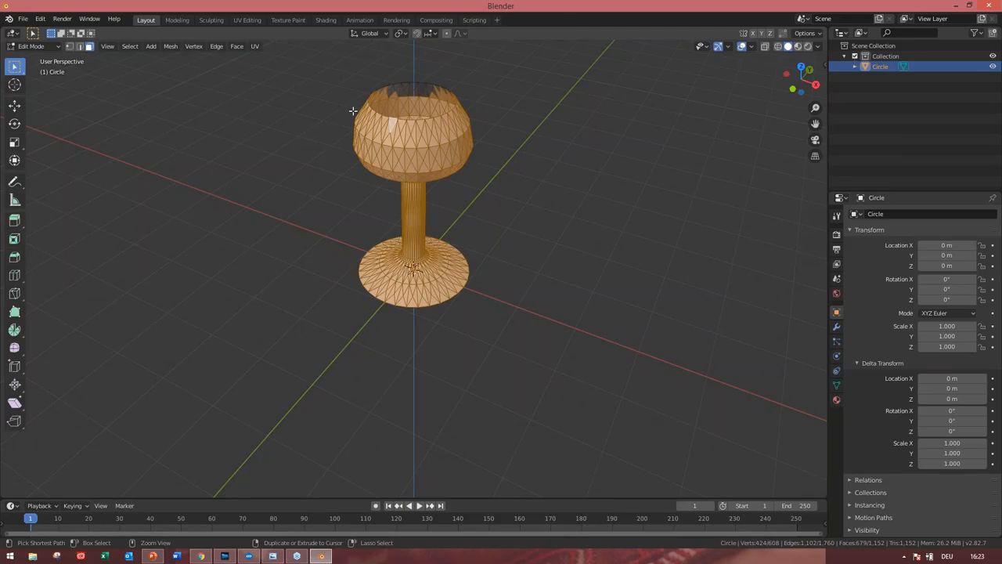
{"action": "key", "text": "alt+a"}
{"action": "key", "text": "a"}
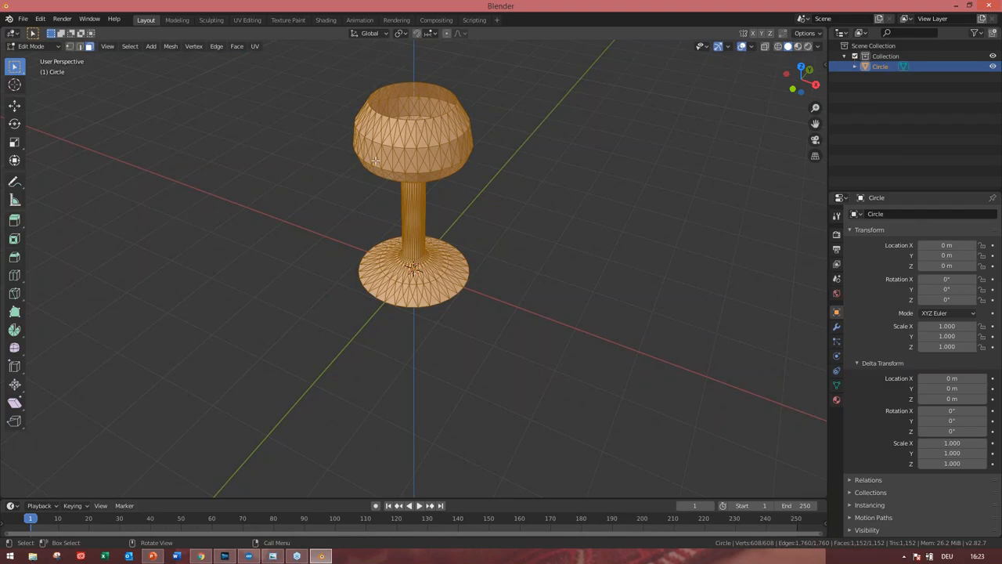
{"action": "key", "text": "1"}
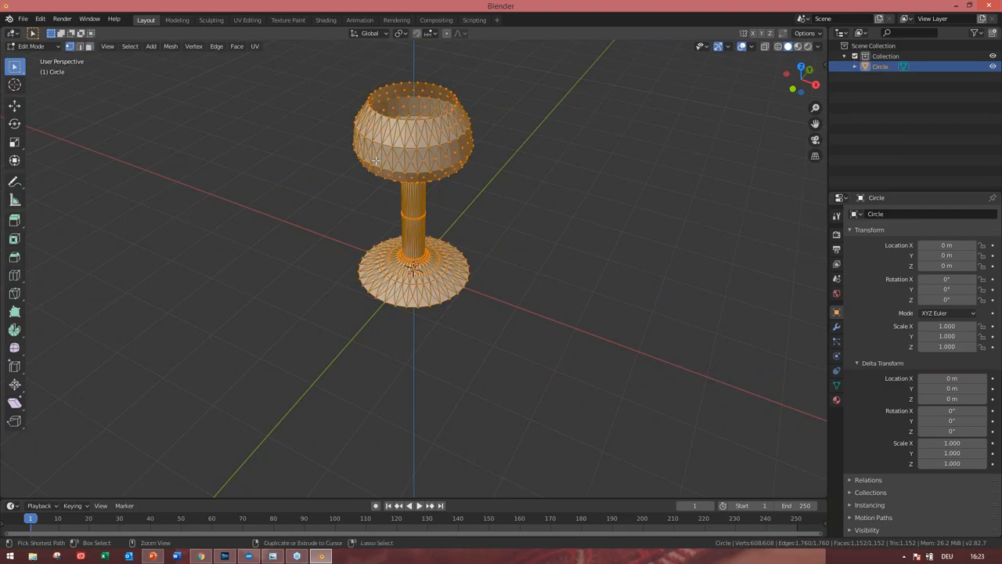
{"action": "key", "text": "ctrl+z"}
{"action": "key", "text": "ctrl+z"}
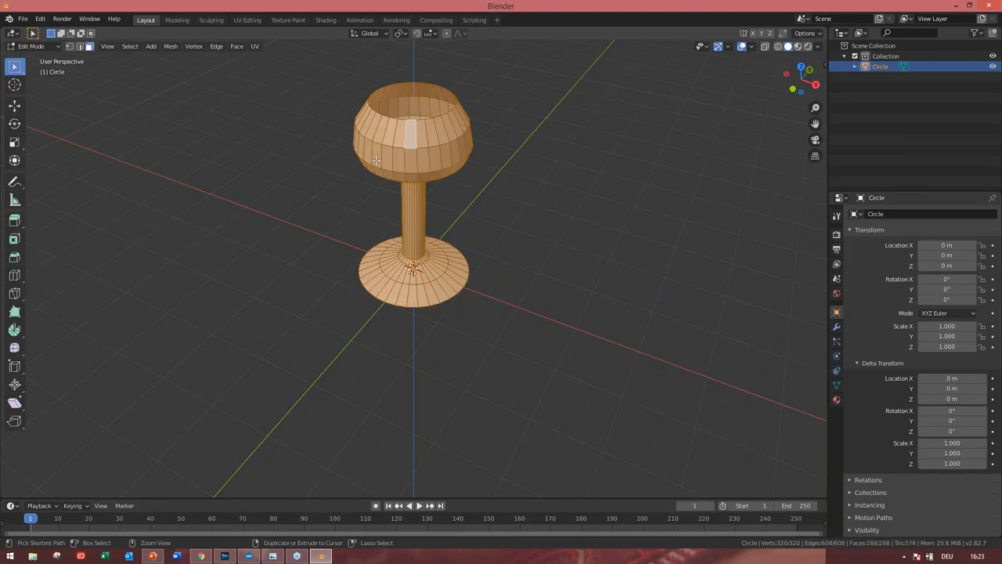
Triangulate all of the goblet's selected faces and inspect the mesh from another side
{"action": "left_click", "coordinate": [239, 47]}
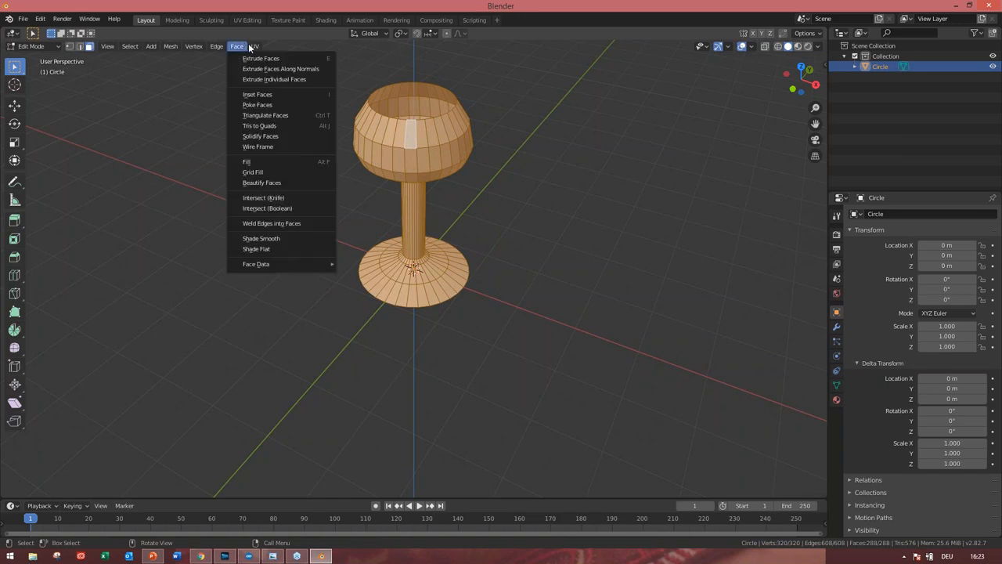
{"action": "left_click", "coordinate": [254, 46]}
{"action": "left_click", "coordinate": [233, 46]}
{"action": "left_click", "coordinate": [235, 47]}
{"action": "left_click", "coordinate": [268, 117]}
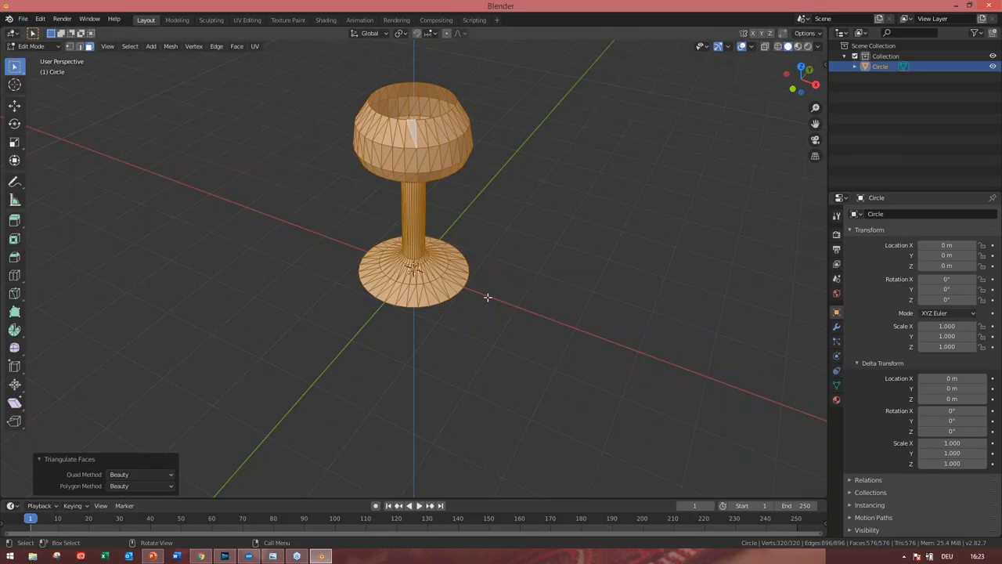
{"action": "middle_click_drag", "start_coordinate": [422, 331], "coordinate": [291, 333]}
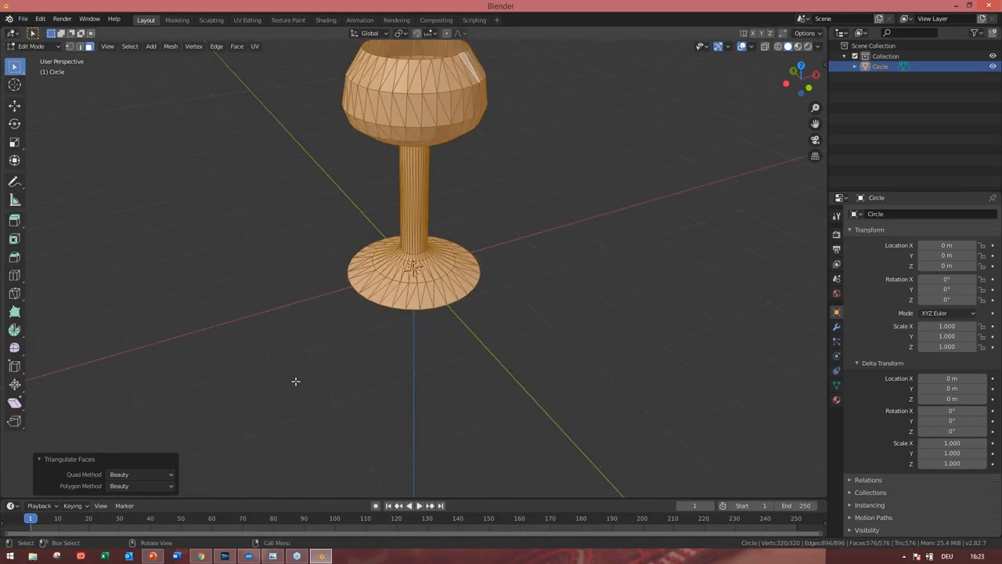
{"action": "scroll", "coordinate": [413, 234], "scroll_direction": "down", "scroll_amount": 1}
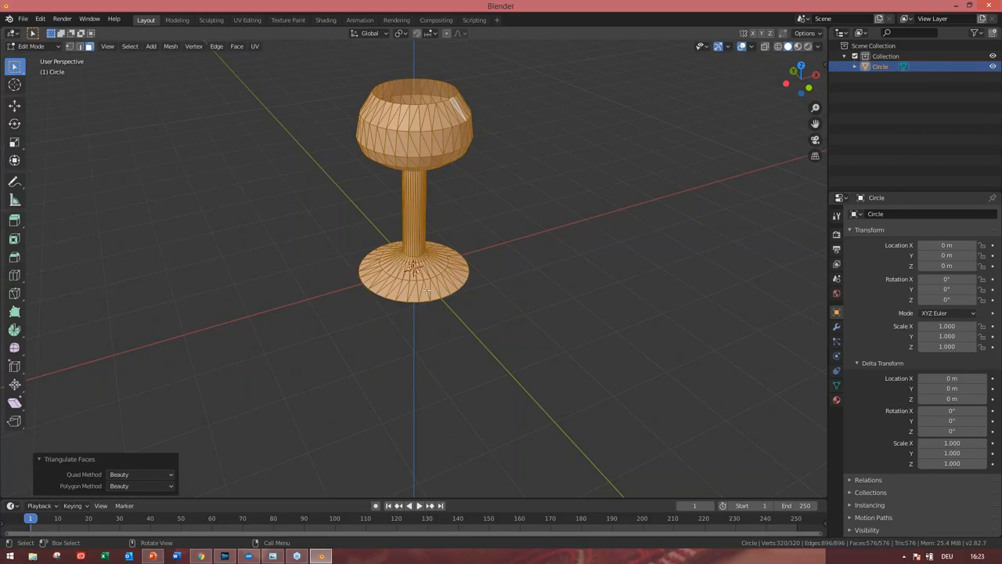
Start an FBX export of the goblet and set Apply Scalings to FBX Units Scale
{"action": "left_click", "coordinate": [26, 19]}
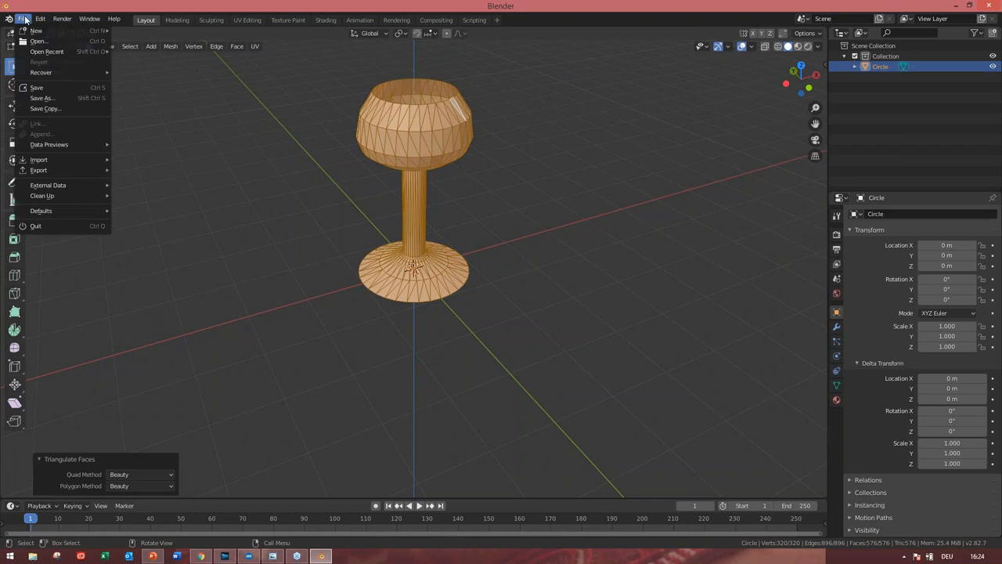
{"action": "mouse_move", "coordinate": [48, 169]}
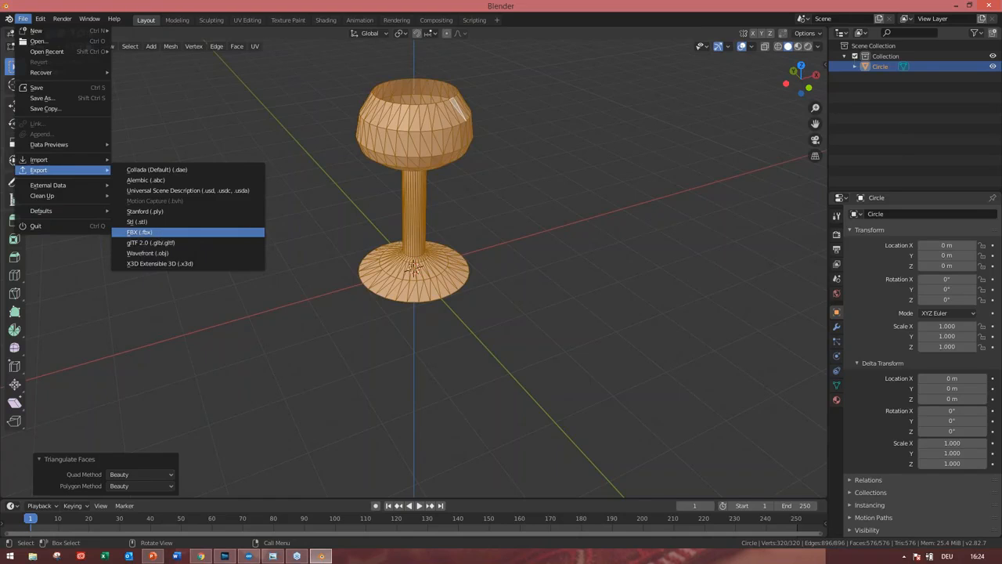
{"action": "left_click", "coordinate": [140, 232]}
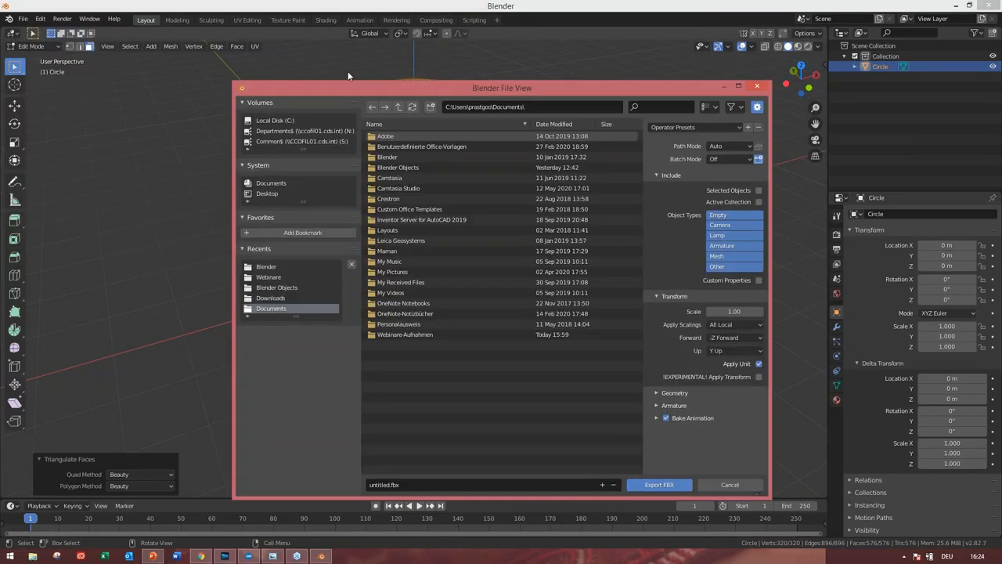
{"action": "left_click_drag", "start_coordinate": [349, 72], "coordinate": [373, 63]}
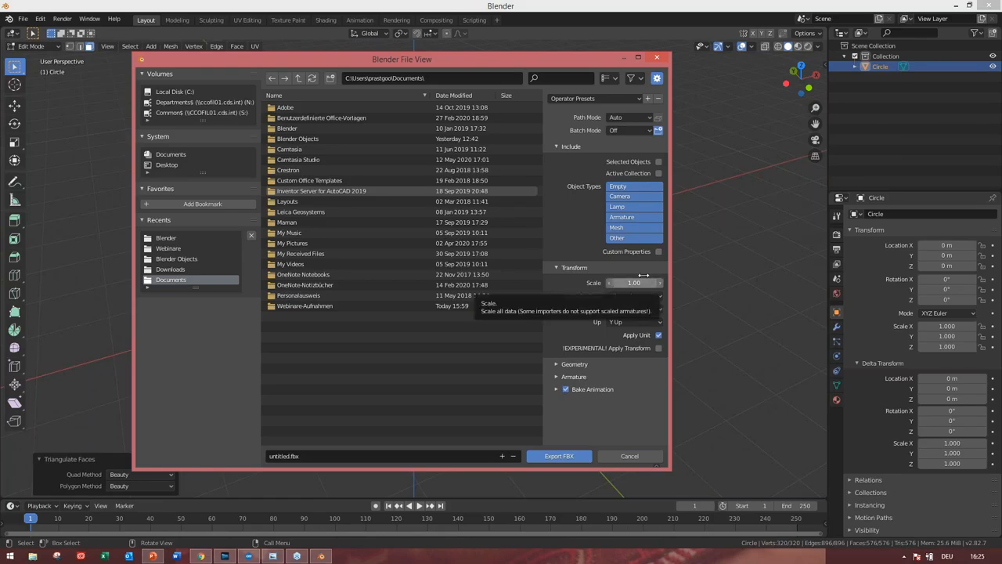
{"action": "left_click_drag", "start_coordinate": [466, 55], "coordinate": [422, 39]}
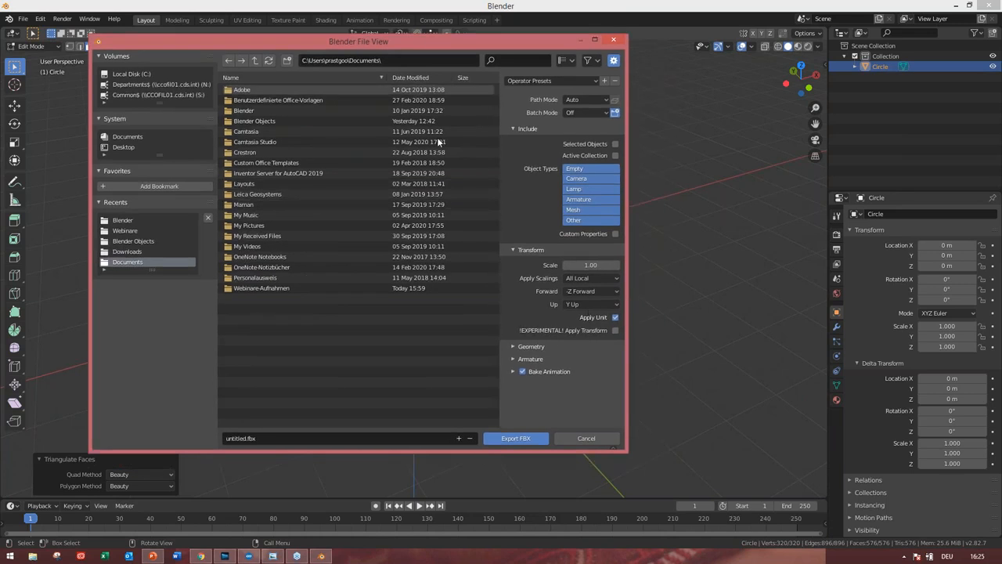
{"action": "left_click", "coordinate": [611, 281]}
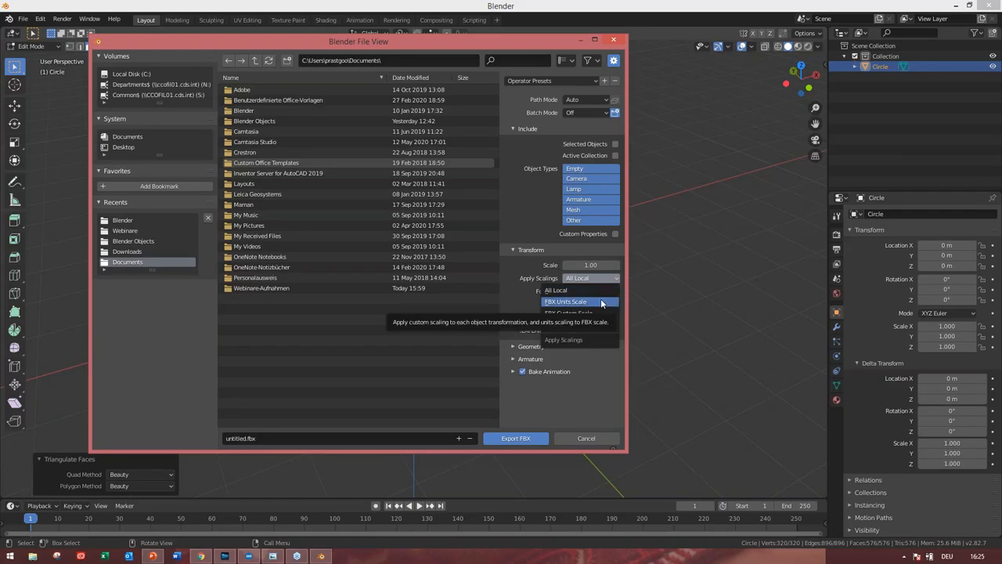
{"action": "left_click", "coordinate": [600, 301]}
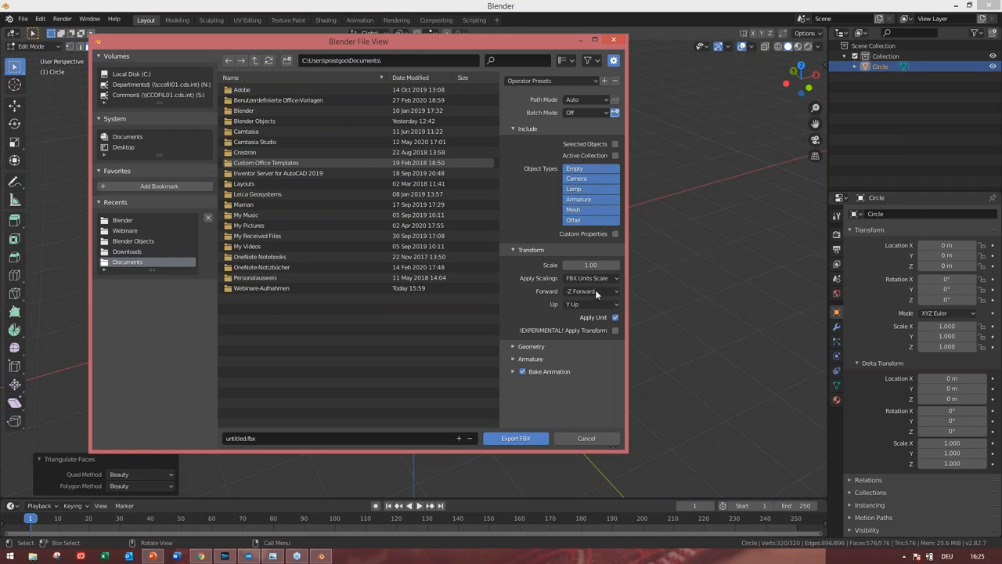
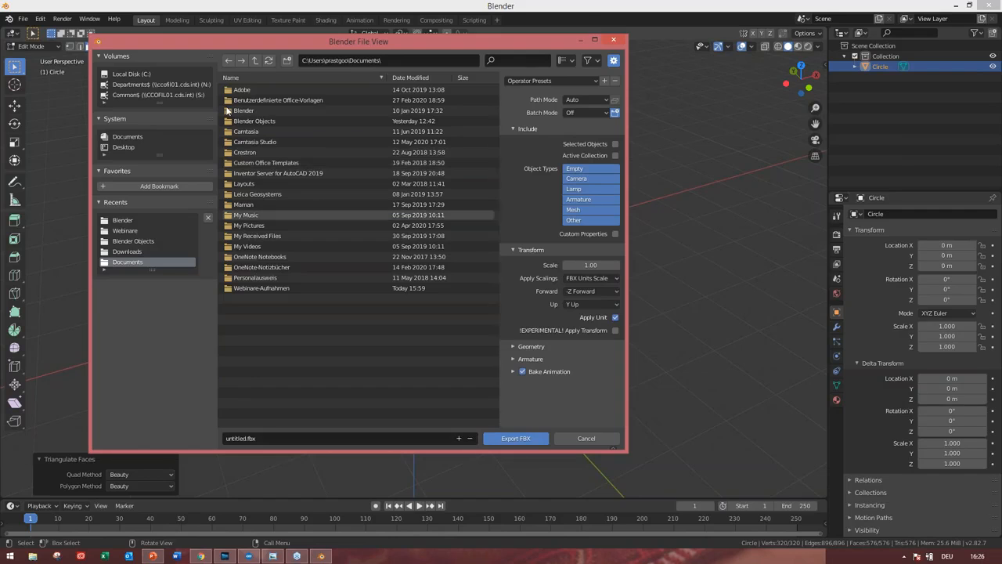
Export the goblet to the Webinare\Blender folder as Weinglass2.fbx, deriving the name from the existing Weinglass.fbx
{"action": "left_click", "coordinate": [144, 221]}
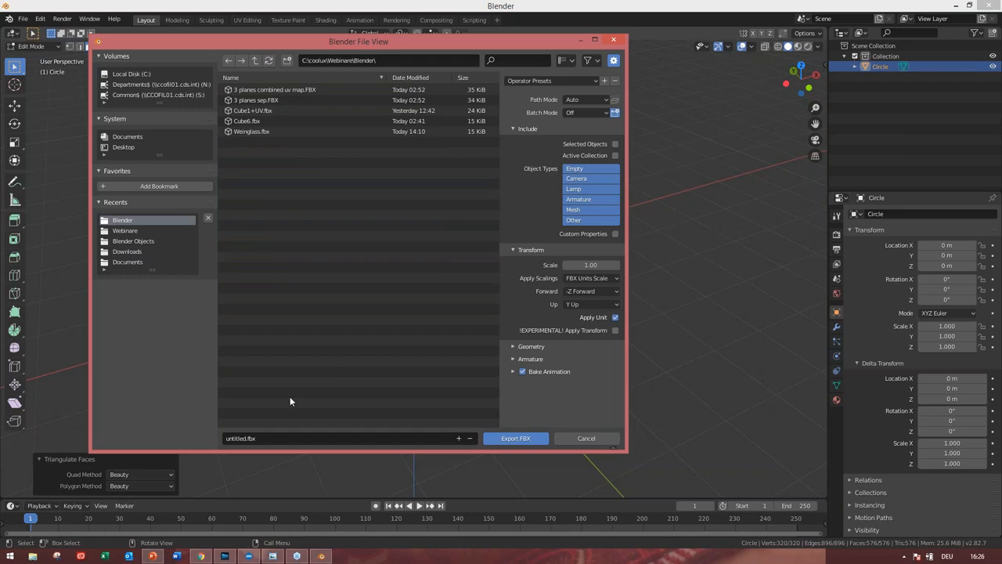
{"action": "left_click", "coordinate": [257, 437]}
{"action": "key", "text": "BackSpace"}
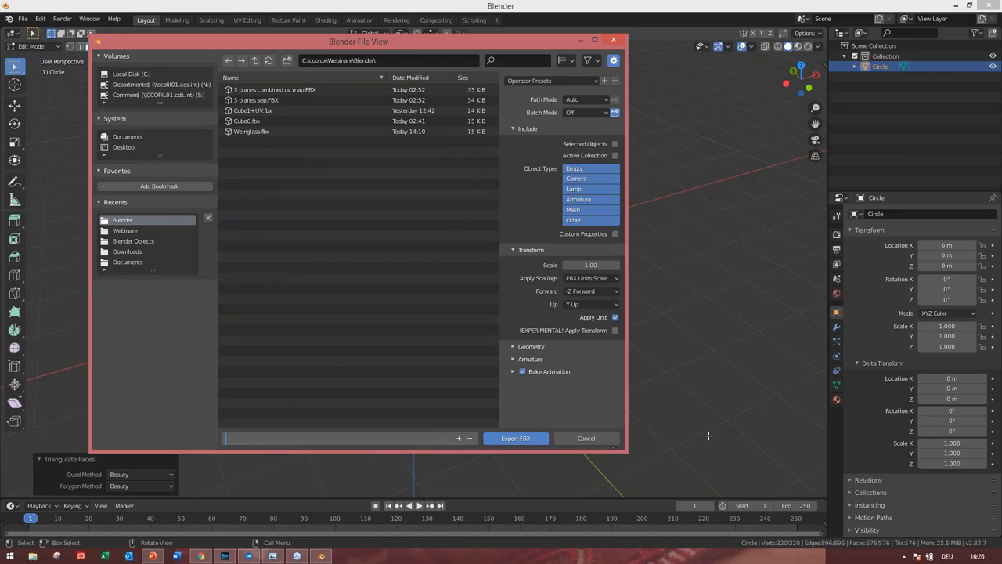
{"action": "left_click", "coordinate": [259, 131]}
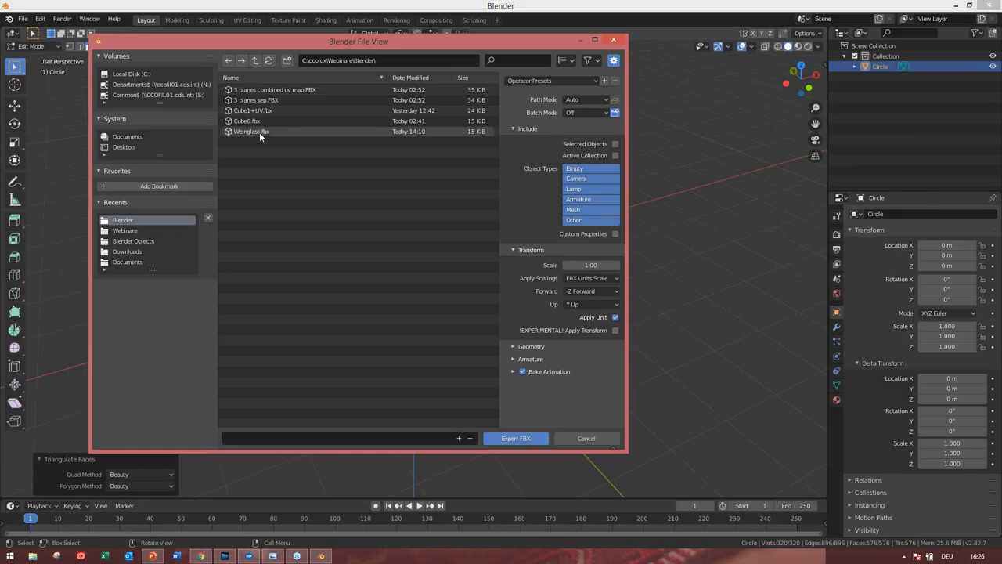
{"action": "left_click", "coordinate": [458, 438]}
{"action": "left_click", "coordinate": [459, 436]}
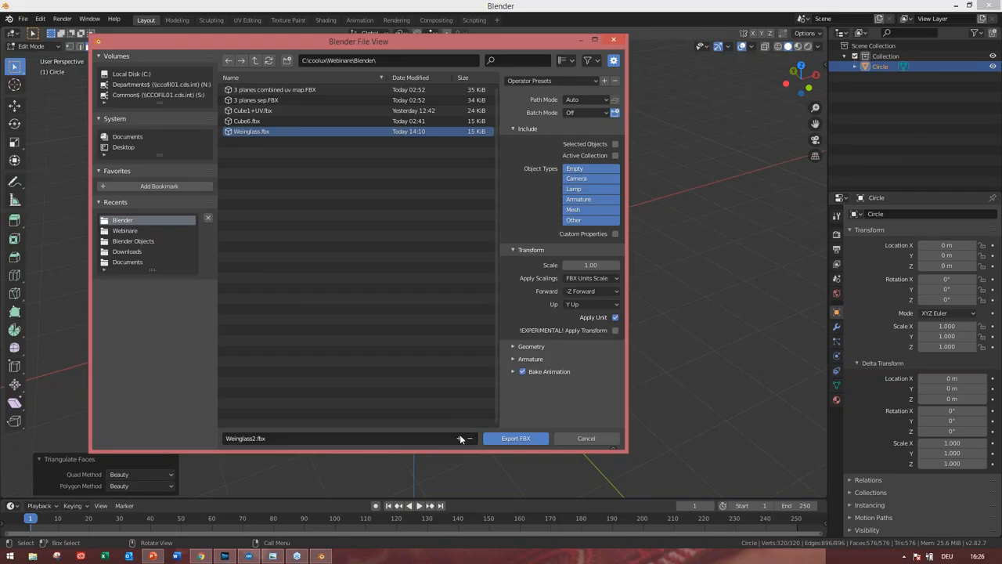
{"action": "left_click", "coordinate": [515, 439]}
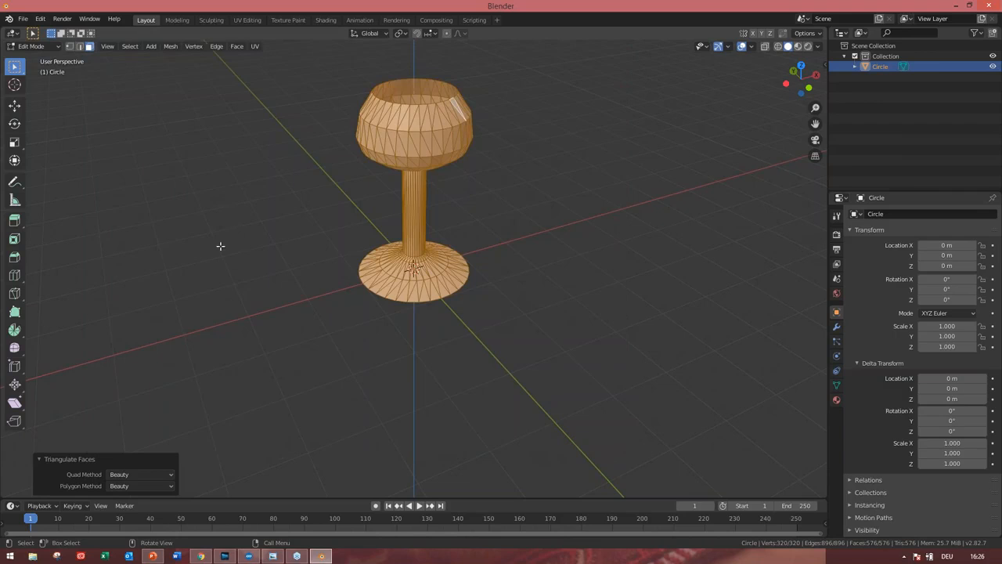
Switch to Pandoras Box Manager
{"action": "scroll", "coordinate": [321, 493], "scroll_direction": "down", "scroll_amount": 1}
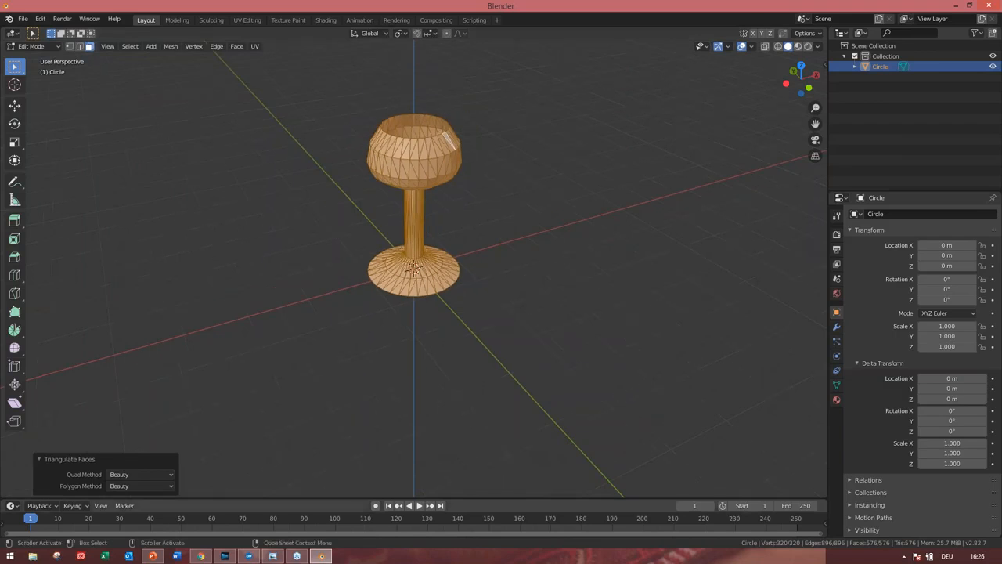
{"action": "mouse_move", "coordinate": [250, 559]}
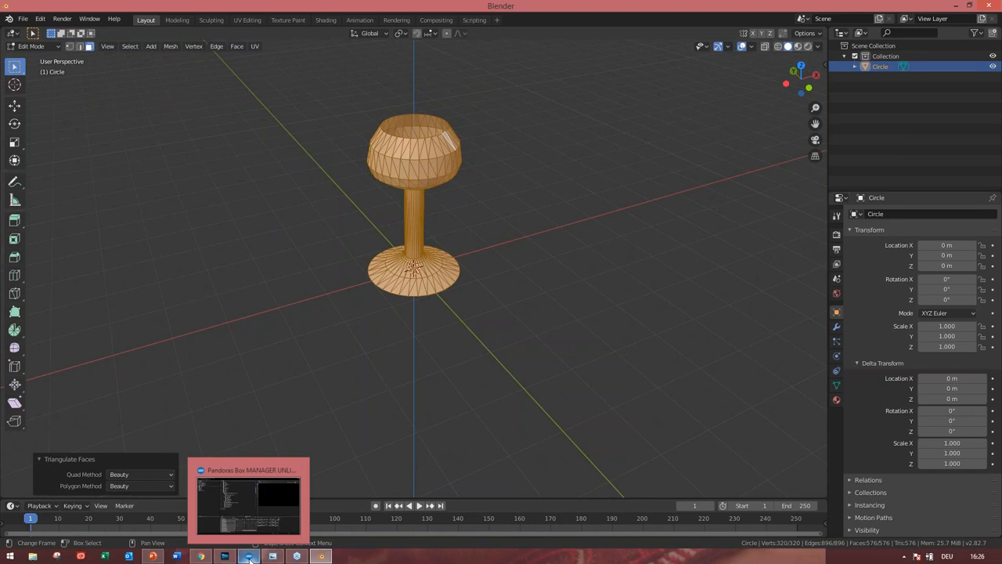
{"action": "left_click", "coordinate": [250, 557]}
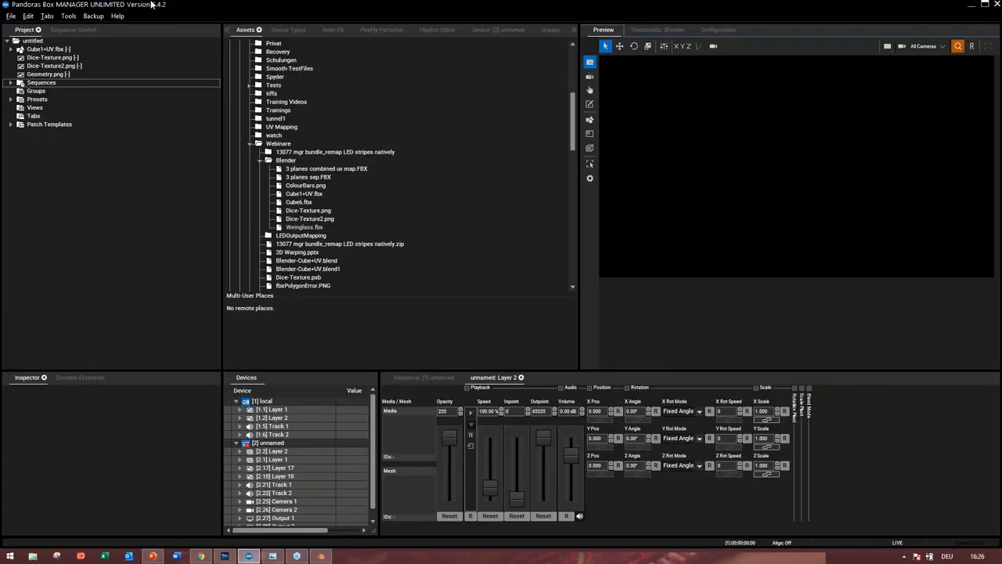
Refresh the Blender asset folder and import Weinglass2.fbx into the project with object transformation applied to vertices and scale factor 1.0
{"action": "right_click", "coordinate": [297, 161]}
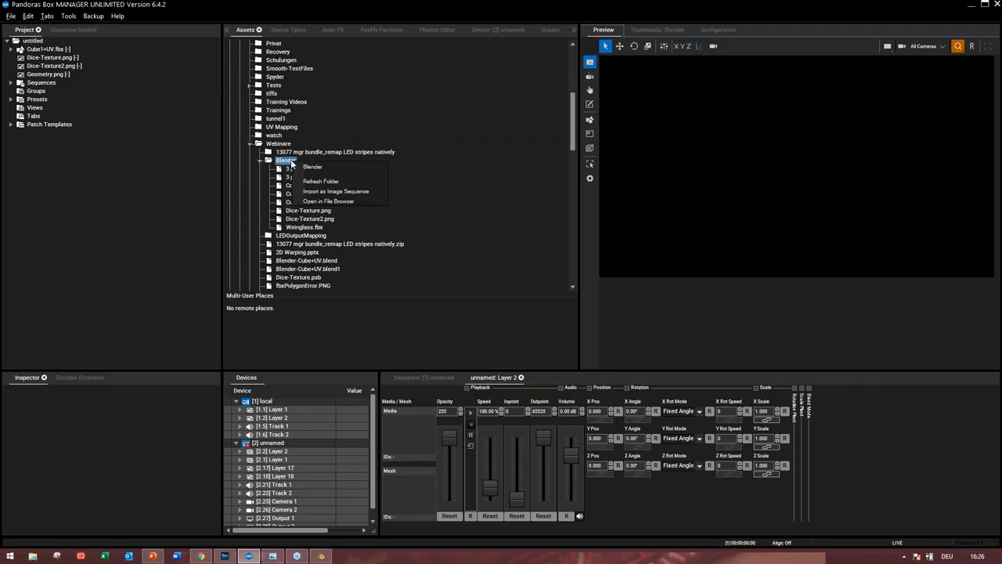
{"action": "left_click", "coordinate": [314, 181]}
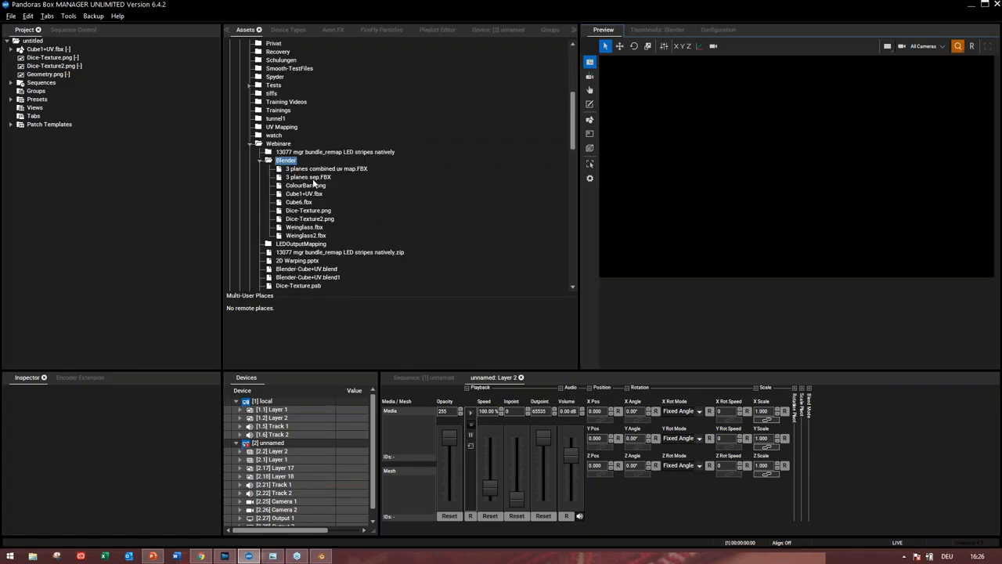
{"action": "left_click", "coordinate": [317, 236]}
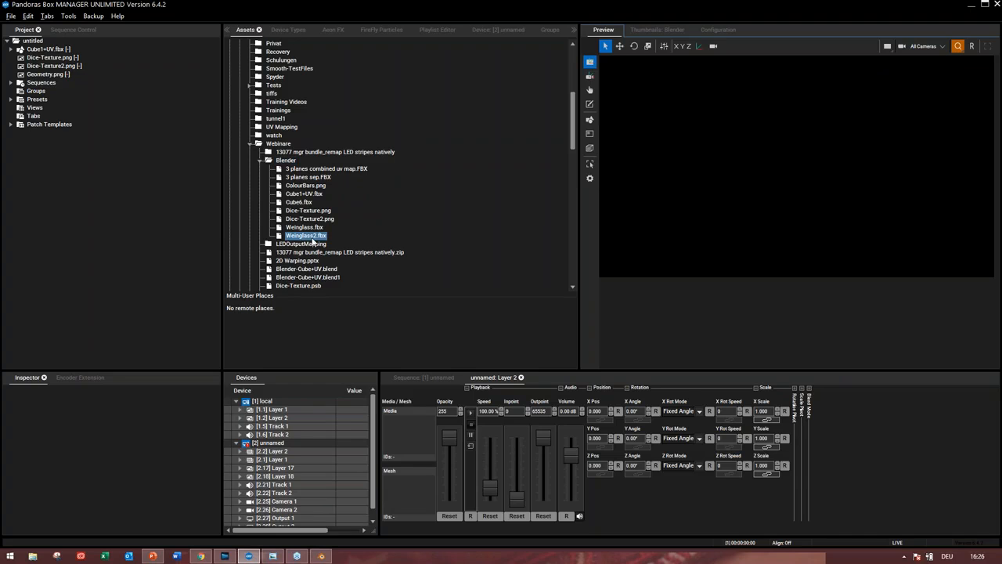
{"action": "left_click_drag", "start_coordinate": [315, 239], "coordinate": [36, 49]}
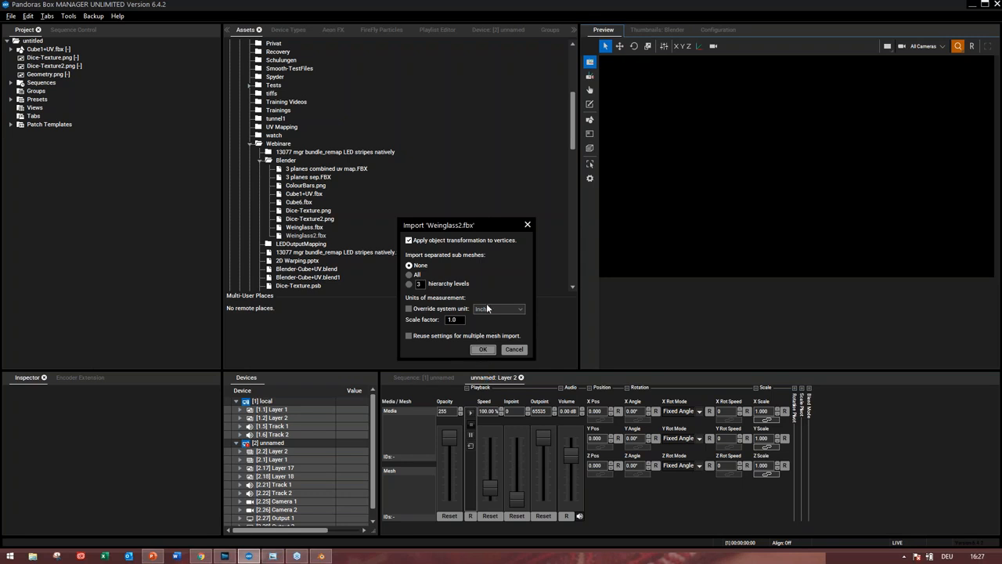
{"action": "left_click", "coordinate": [482, 349]}
Assign the Weinglass2.fbx mesh to Layer 2 of the unnamed device and bring it into view in the preview
{"action": "left_click", "coordinate": [47, 83]}
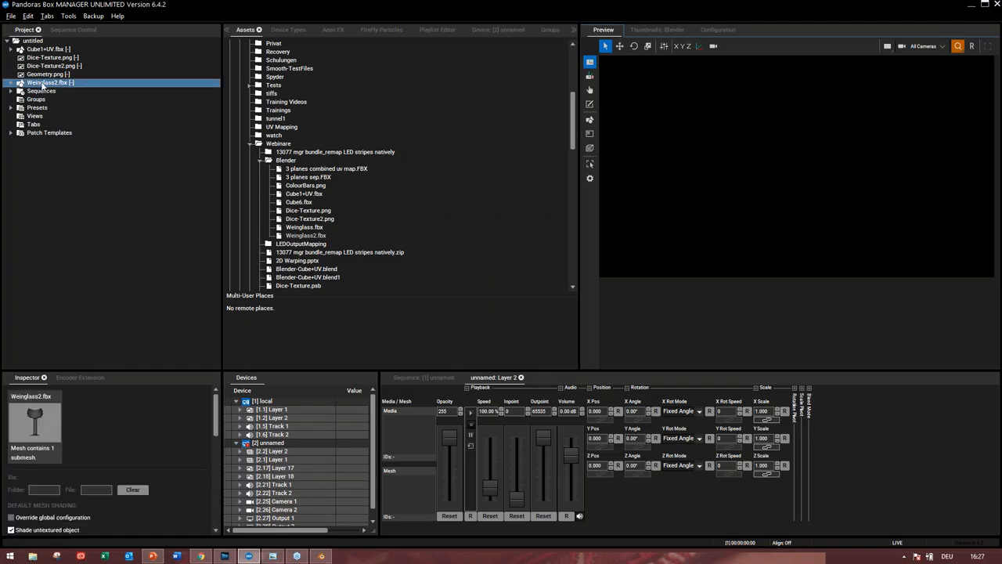
{"action": "left_click_drag", "start_coordinate": [306, 460], "coordinate": [282, 452]}
{"action": "middle_click_drag", "start_coordinate": [858, 195], "coordinate": [791, 214]}
{"action": "scroll", "coordinate": [791, 214], "scroll_direction": "down", "scroll_amount": 3}
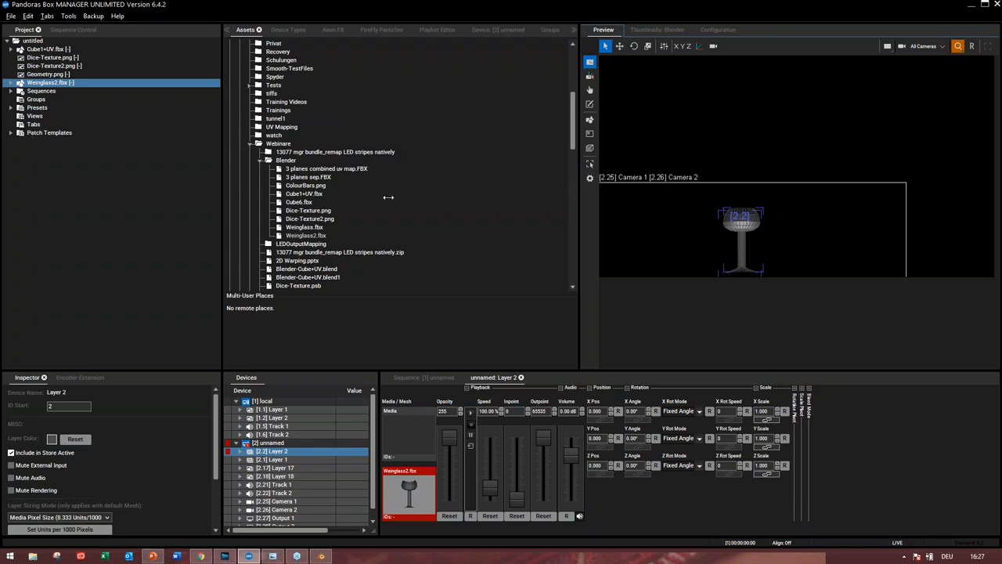
Widen the preview area and inspect the goblet from the front and at an angle
{"action": "left_click_drag", "start_coordinate": [437, 192], "coordinate": [387, 192]}
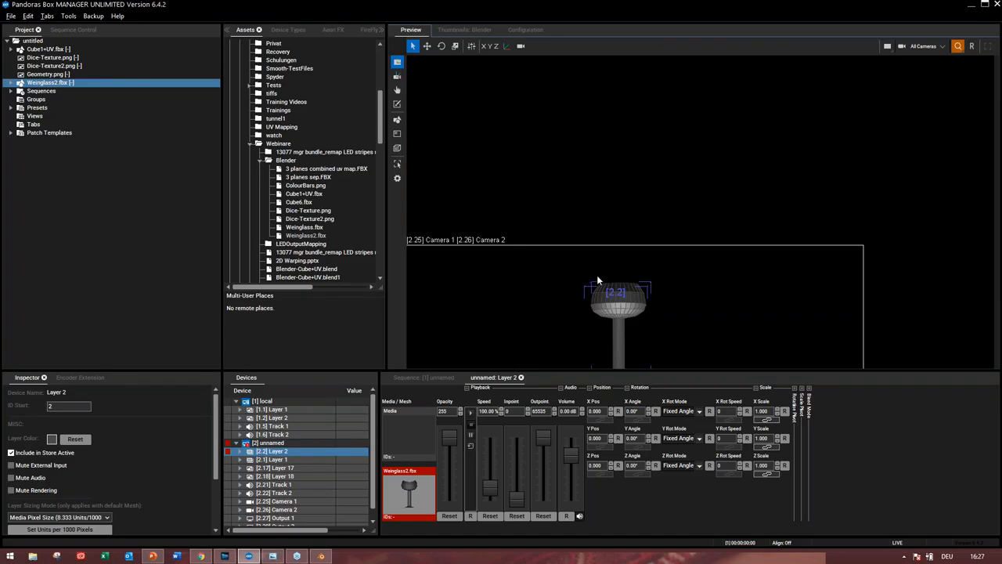
{"action": "scroll", "coordinate": [618, 322], "scroll_direction": "down", "scroll_amount": 5}
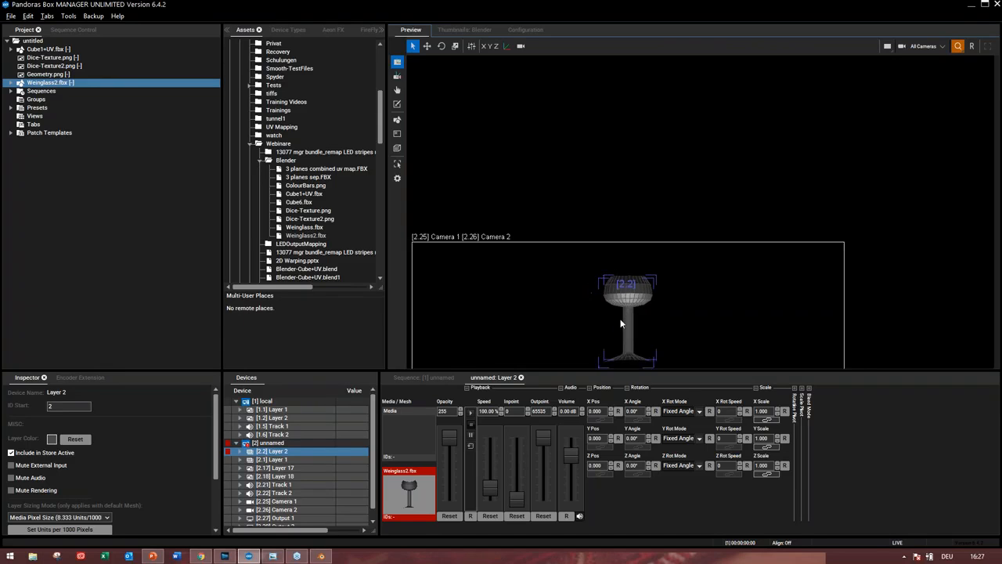
{"action": "middle_click_drag", "start_coordinate": [729, 335], "coordinate": [815, 285]}
{"action": "left_click", "coordinate": [972, 45]}
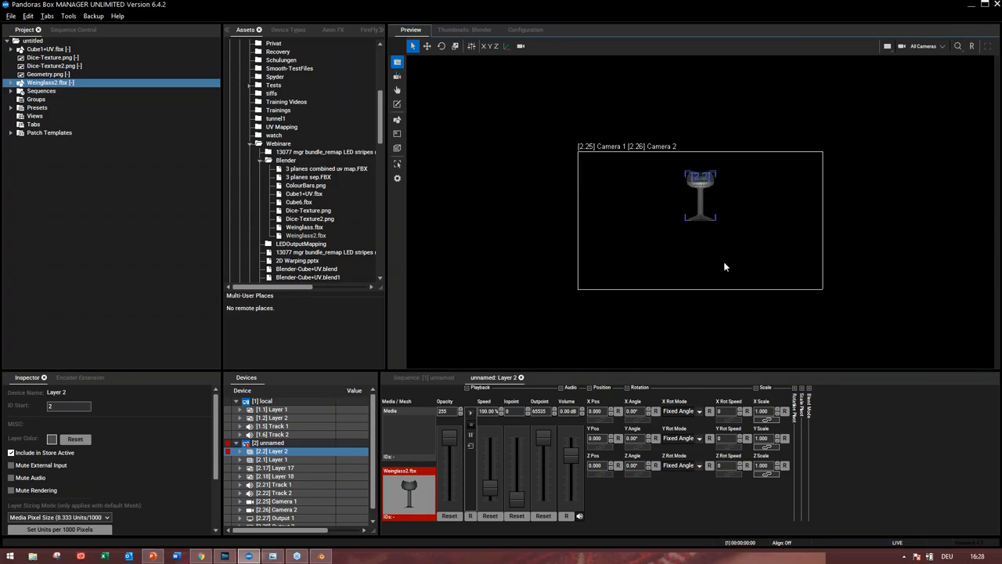
{"action": "scroll", "coordinate": [708, 241], "scroll_direction": "up", "scroll_amount": 5}
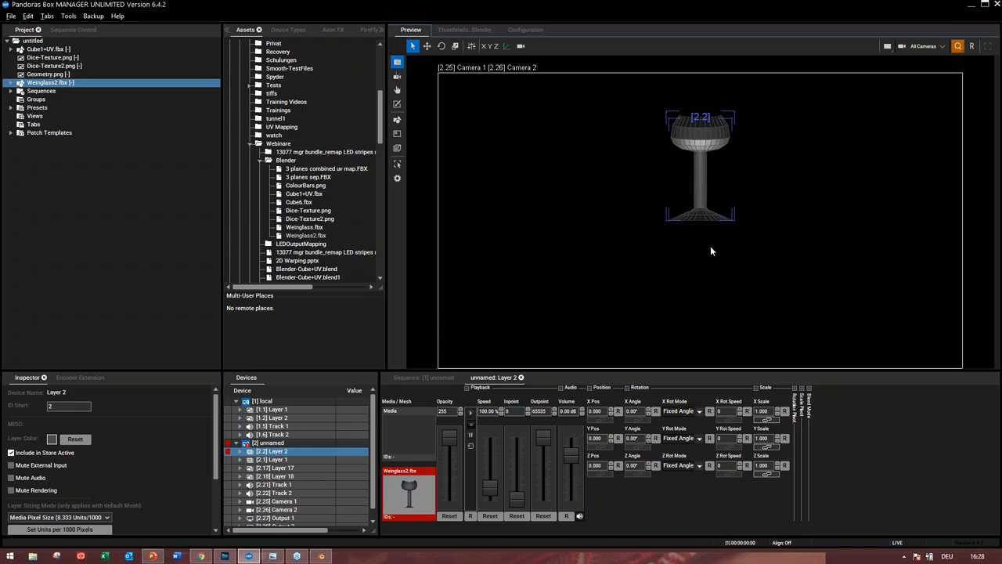
{"action": "middle_click_drag", "start_coordinate": [712, 256], "coordinate": [744, 296]}
{"action": "scroll", "coordinate": [744, 295], "scroll_direction": "down", "scroll_amount": 1}
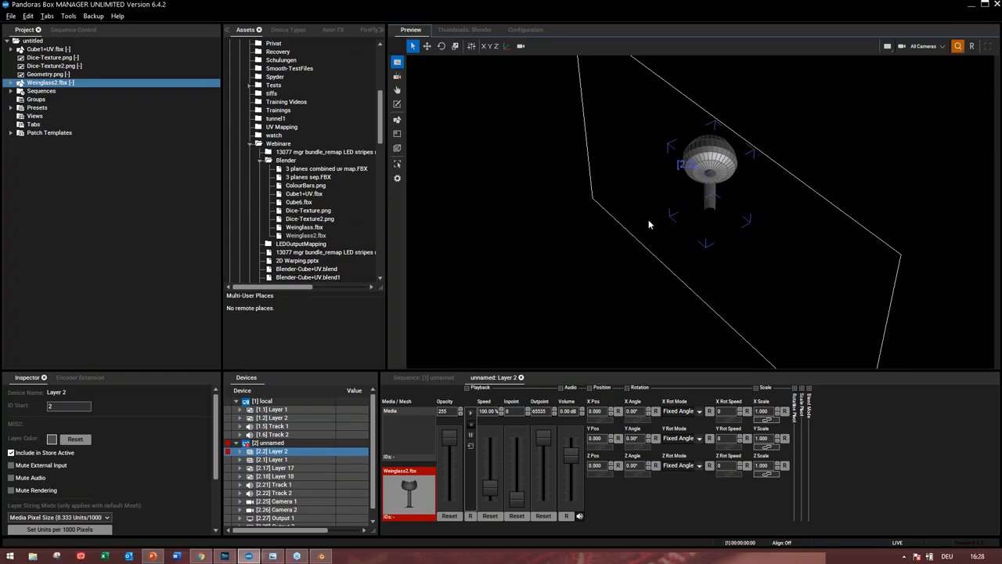
Add ColourBars.png from the 1920x1080 test patterns in Stock Assets to the project
{"action": "left_click", "coordinate": [37, 74]}
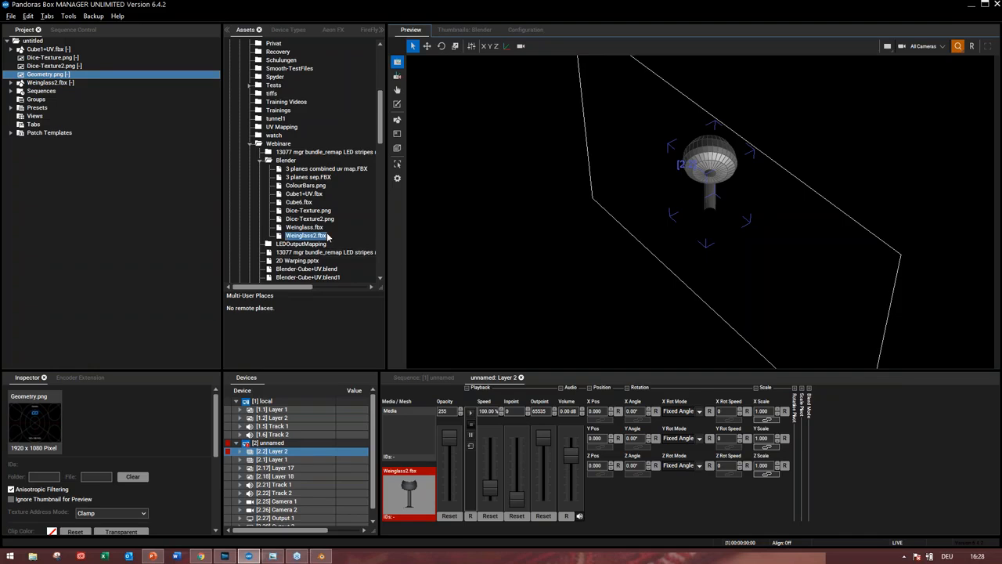
{"action": "scroll", "coordinate": [325, 235], "scroll_direction": "down", "scroll_amount": 10}
{"action": "scroll", "coordinate": [327, 235], "scroll_direction": "down", "scroll_amount": 8}
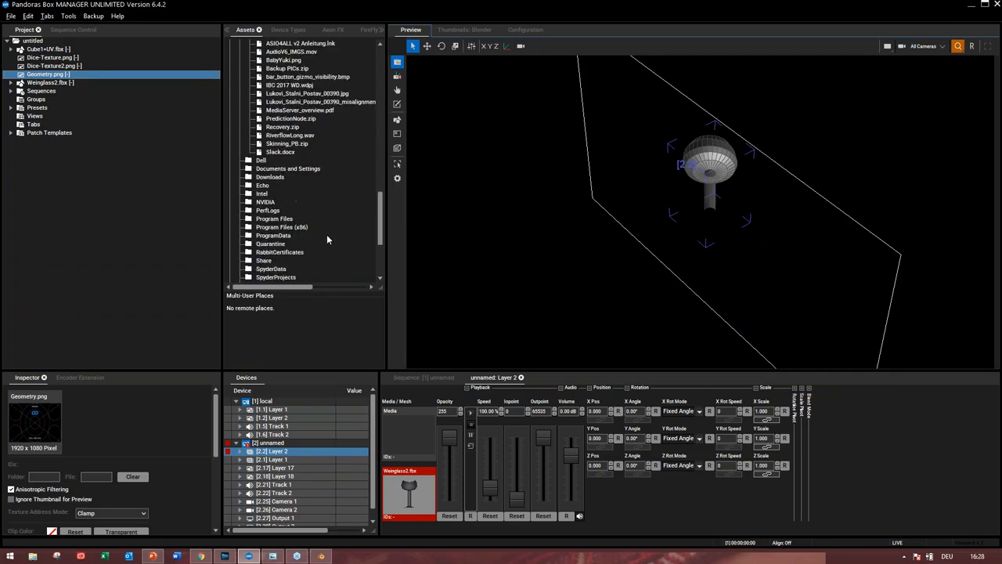
{"action": "scroll", "coordinate": [327, 235], "scroll_direction": "down", "scroll_amount": 5}
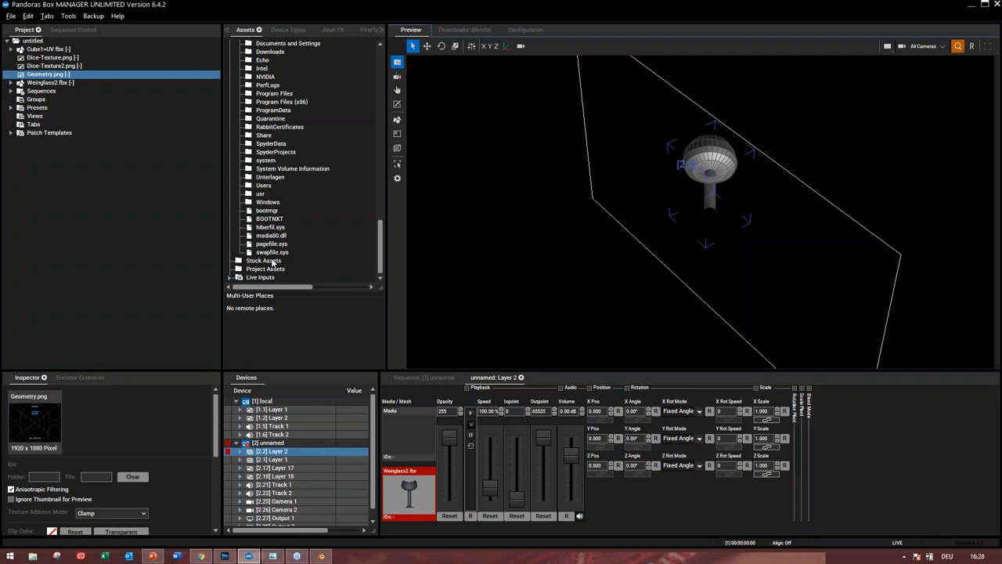
{"action": "double_click", "coordinate": [272, 261]}
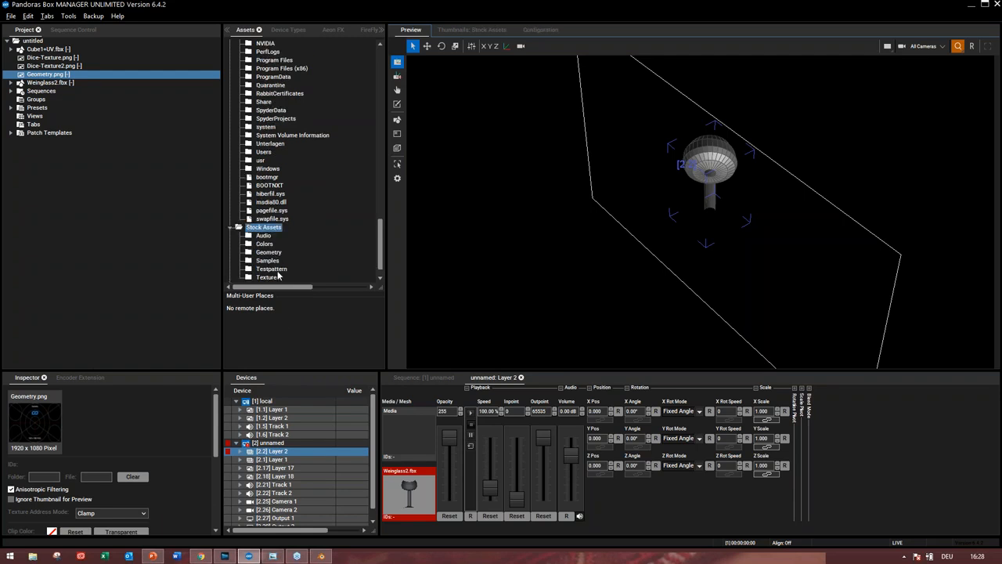
{"action": "double_click", "coordinate": [274, 269]}
{"action": "left_click", "coordinate": [286, 221]}
{"action": "double_click", "coordinate": [284, 220]}
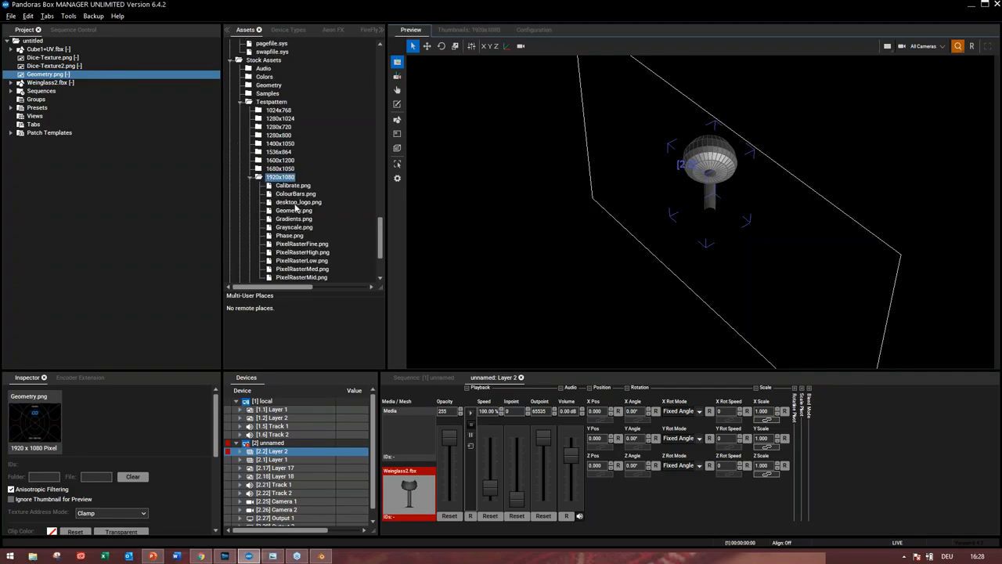
{"action": "left_click_drag", "start_coordinate": [295, 194], "coordinate": [40, 50]}
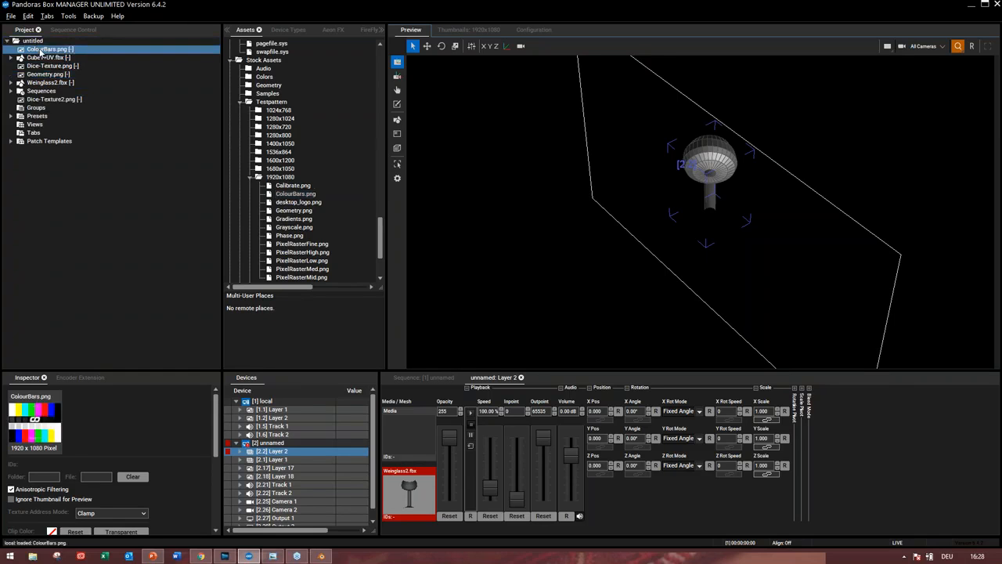
Apply ColourBars.png as media on Layer 2 and inspect how the texture maps onto the goblet
{"action": "middle_click_drag", "start_coordinate": [681, 257], "coordinate": [696, 292]}
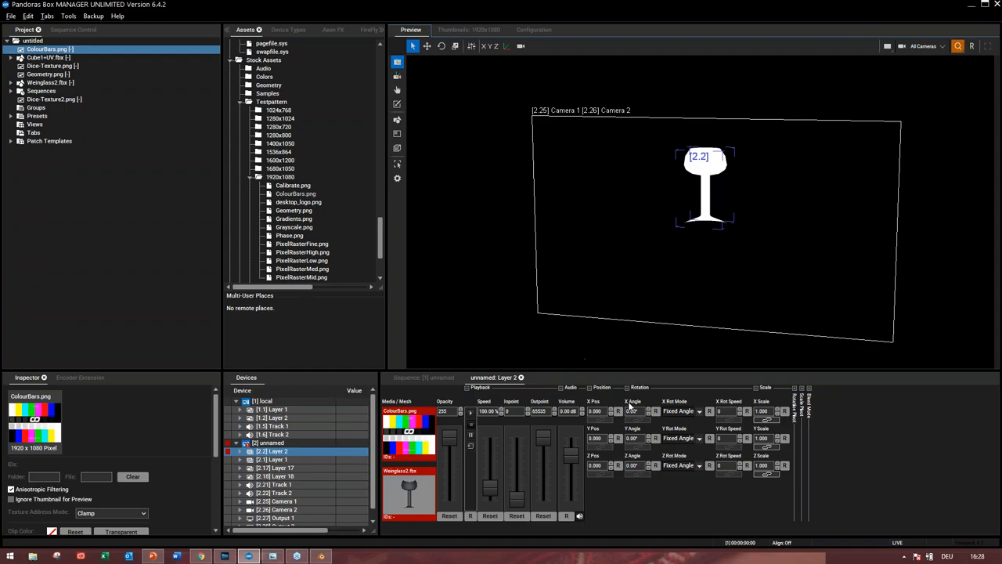
{"action": "scroll", "coordinate": [716, 254], "scroll_direction": "up", "scroll_amount": 3}
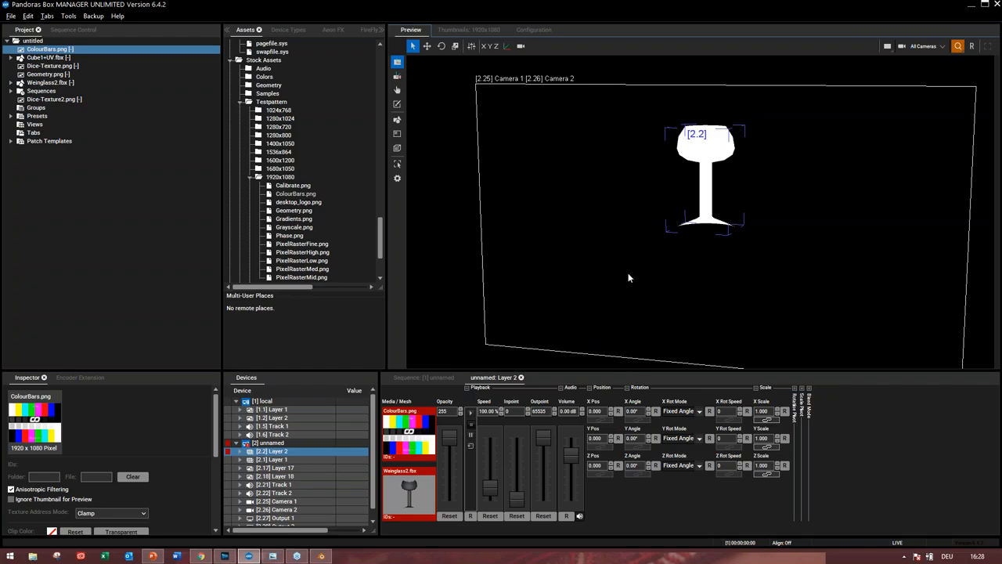
{"action": "scroll", "coordinate": [666, 273], "scroll_direction": "up", "scroll_amount": 3}
{"action": "scroll", "coordinate": [669, 248], "scroll_direction": "down", "scroll_amount": 4}
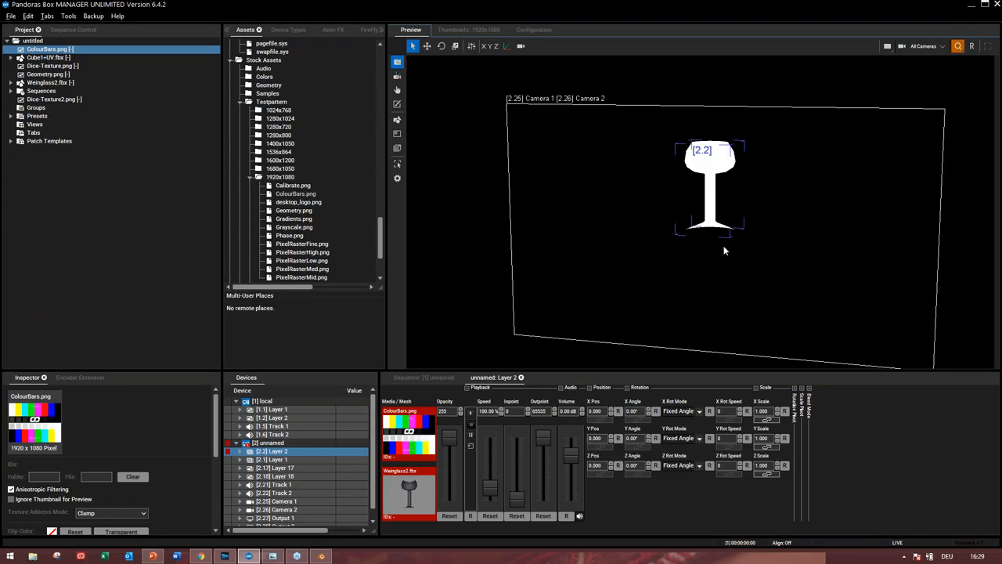
Switch back to Blender and delete the goblet in Object Mode
{"action": "left_click", "coordinate": [971, 5]}
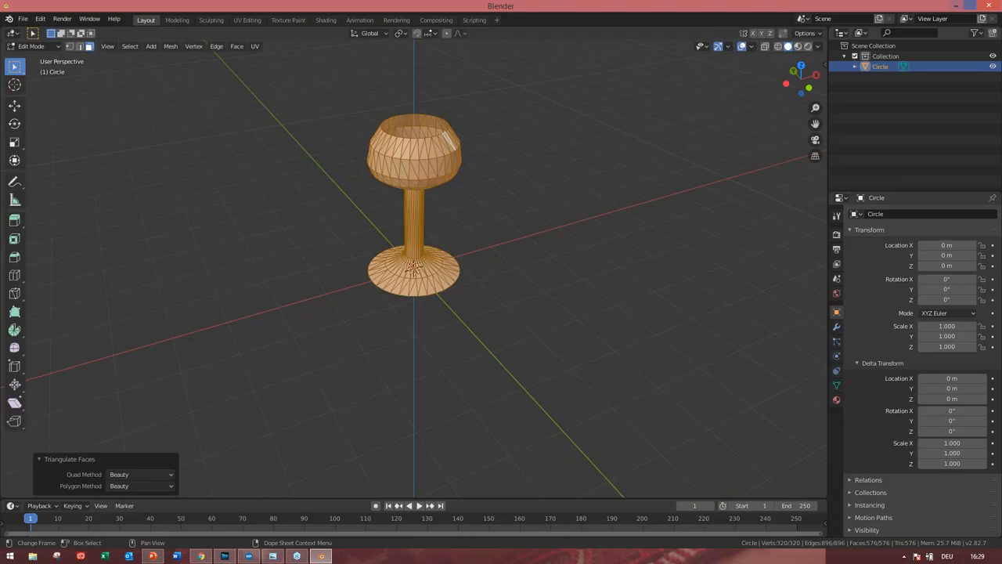
{"action": "left_click_drag", "start_coordinate": [612, 458], "coordinate": [251, 41]}
{"action": "key", "text": "alt+a"}
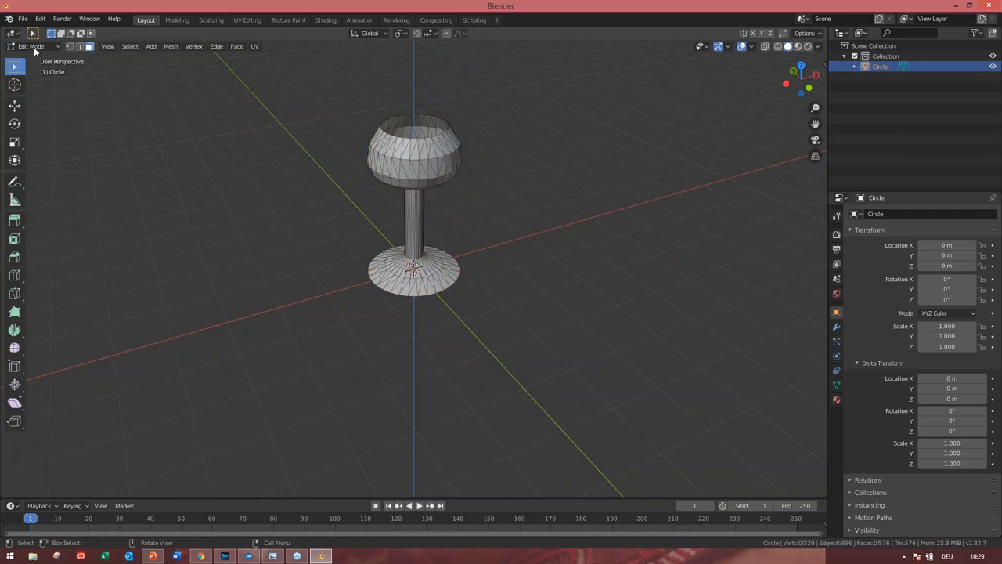
{"action": "left_click", "coordinate": [33, 47]}
{"action": "left_click", "coordinate": [36, 59]}
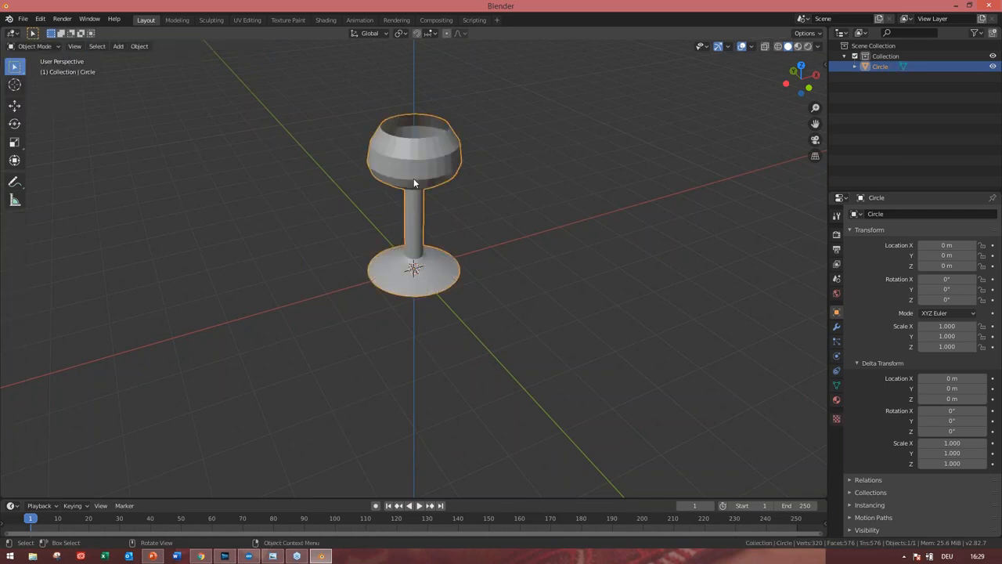
{"action": "key", "text": "x"}
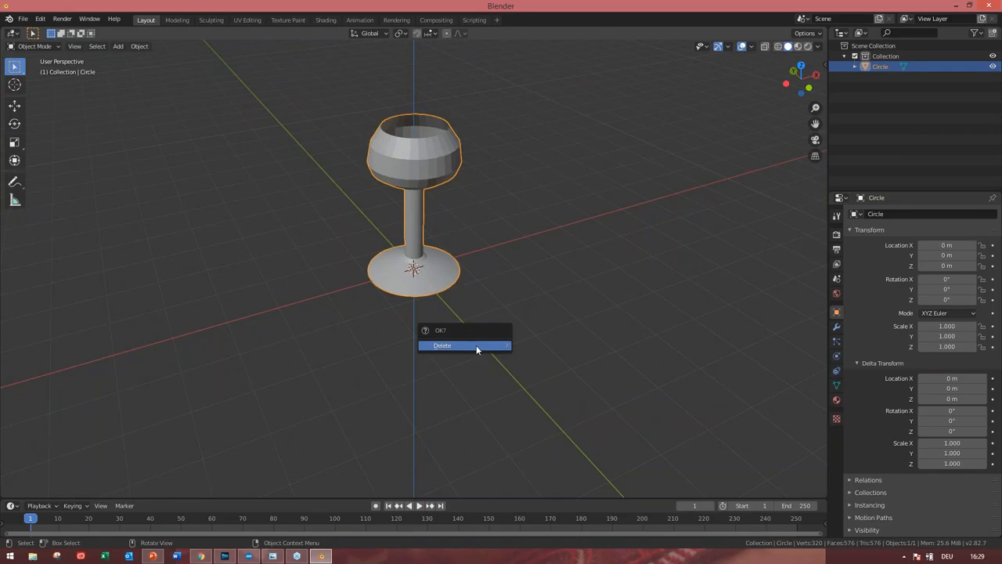
{"action": "left_click", "coordinate": [476, 345]}
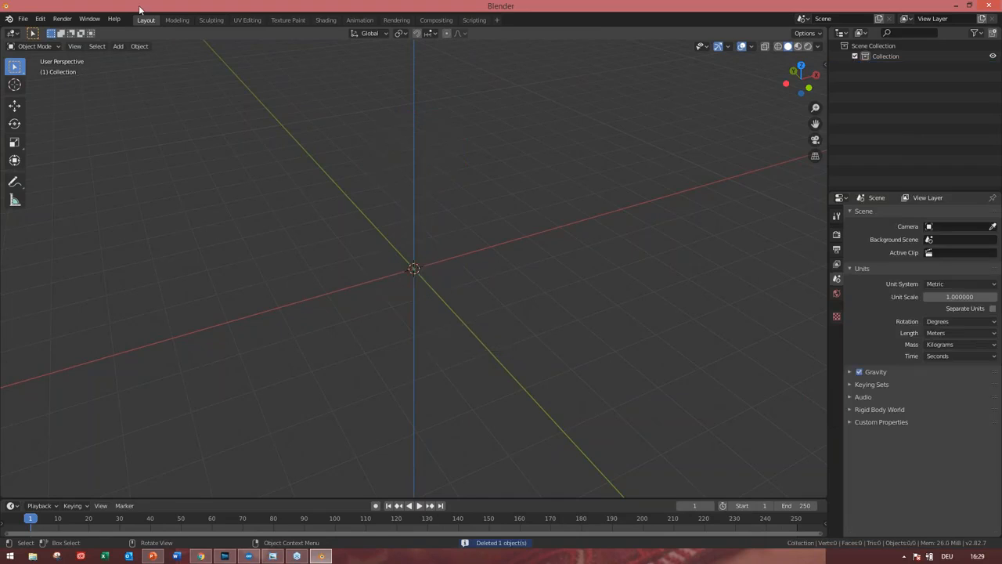
Add a cube mesh with a size of 1 m at the origin
{"action": "left_click", "coordinate": [118, 46]}
{"action": "mouse_move", "coordinate": [135, 60]}
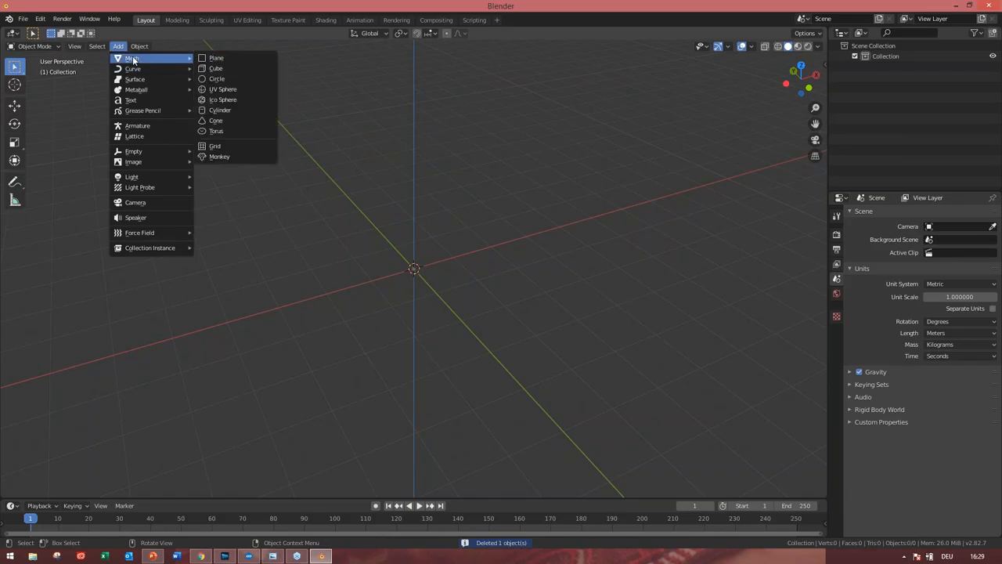
{"action": "left_click", "coordinate": [266, 70]}
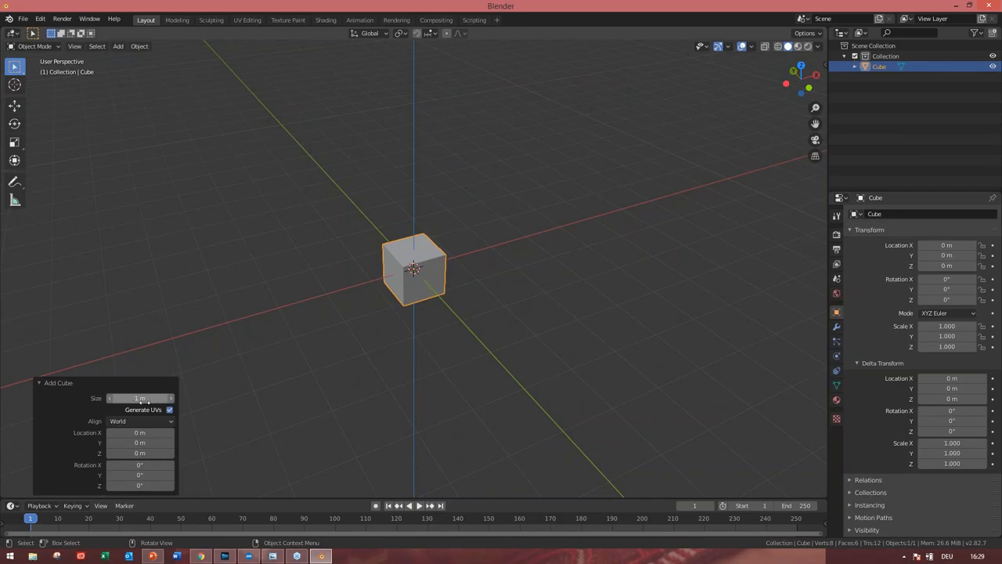
{"action": "left_click", "coordinate": [417, 274]}
{"action": "middle_click_drag", "start_coordinate": [452, 315], "coordinate": [444, 305]}
Set the cube's X, Y and Z location to 0.5 m each
{"action": "left_click", "coordinate": [947, 245]}
{"action": "type", "text": "0.5"}
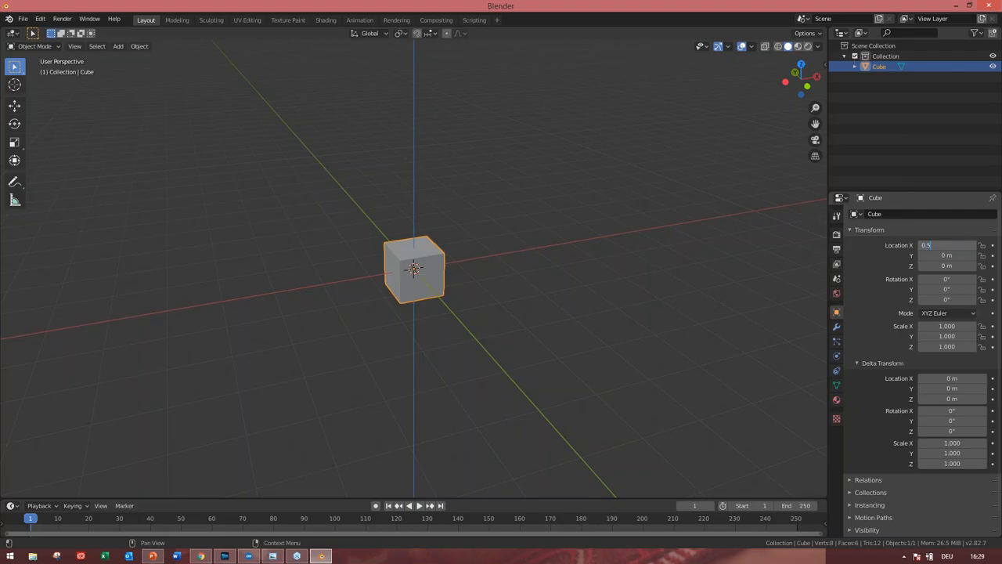
{"action": "key", "text": "Return"}
{"action": "left_click", "coordinate": [946, 255]}
{"action": "type", "text": "0.5"}
{"action": "key", "text": "Tab"}
{"action": "type", "text": "0.5"}
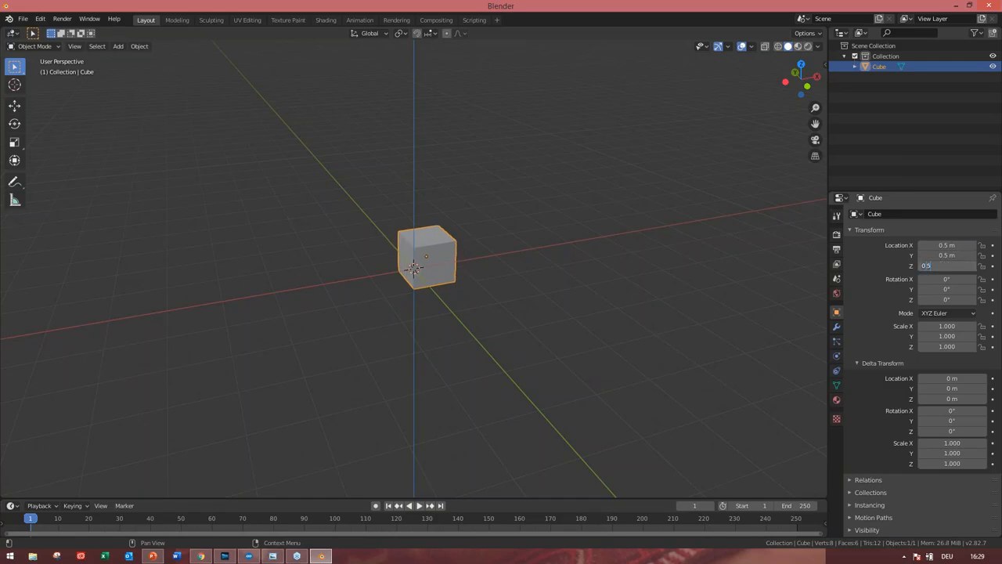
{"action": "key", "text": "Return"}
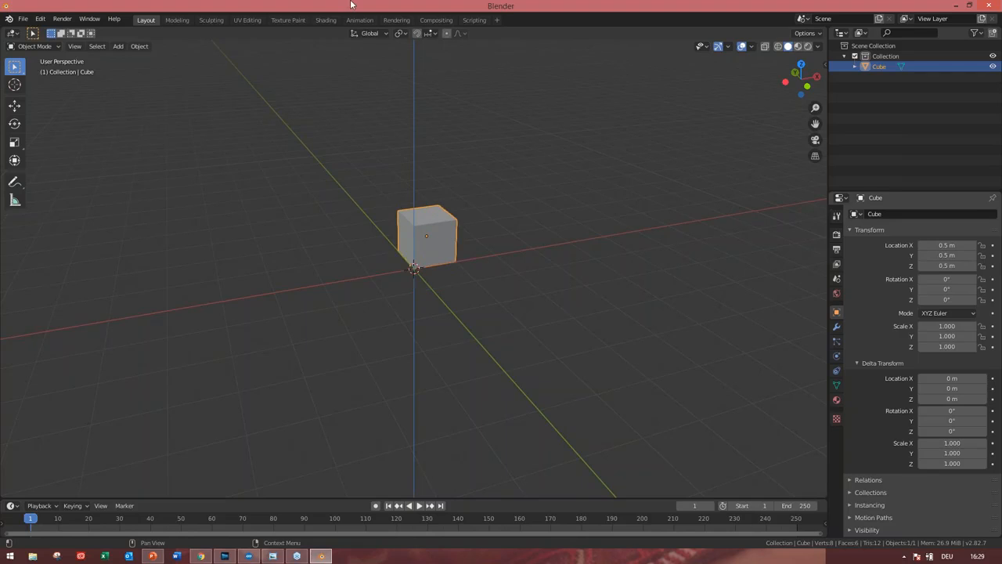
{"action": "mouse_move", "coordinate": [439, 295]}
{"action": "middle_mouse_down"}
{"action": "mouse_move", "coordinate": [426, 295]}
{"action": "mouse_move", "coordinate": [457, 296]}
{"action": "middle_mouse_up"}
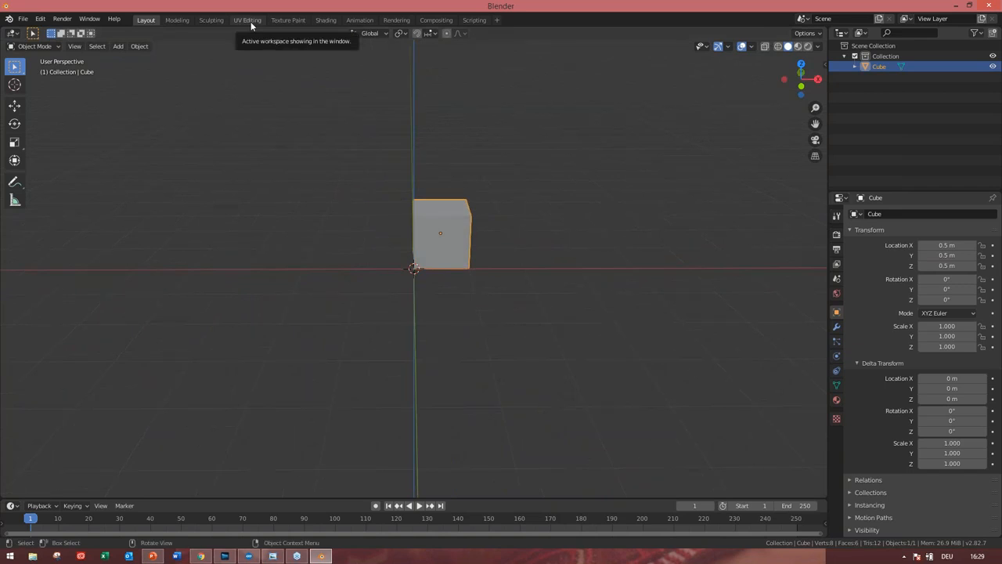
Open the UV Editing workspace and load Dice-Texture.png from C:\coolux\Webinare\Blender behind the cube's UV layout
{"action": "left_click", "coordinate": [247, 20]}
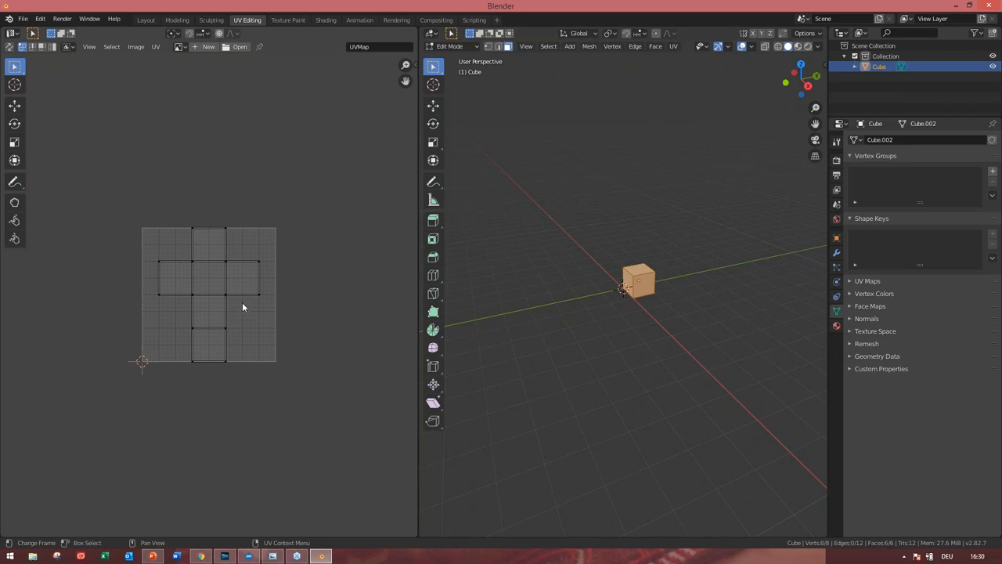
{"action": "left_click", "coordinate": [180, 46]}
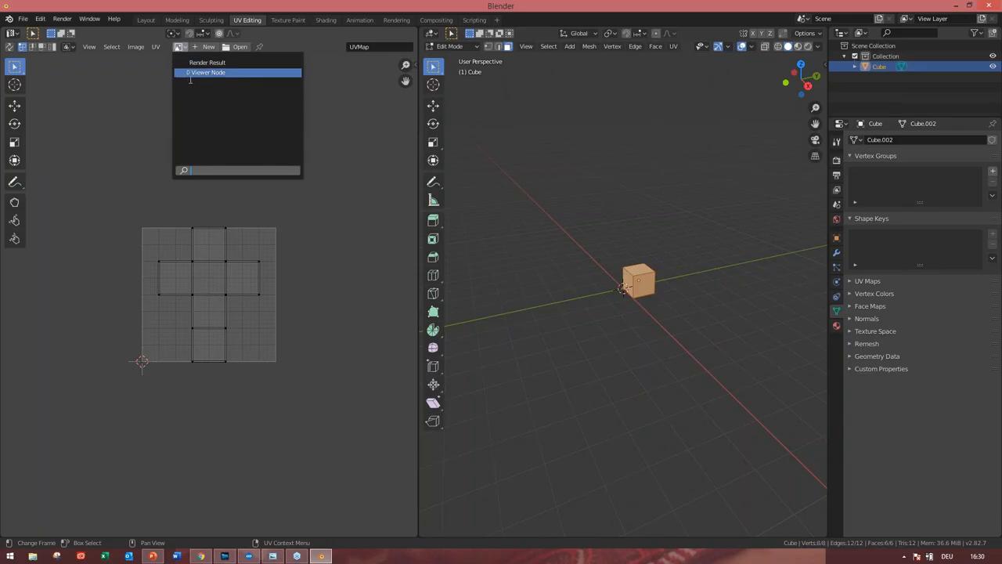
{"action": "left_click", "coordinate": [216, 45]}
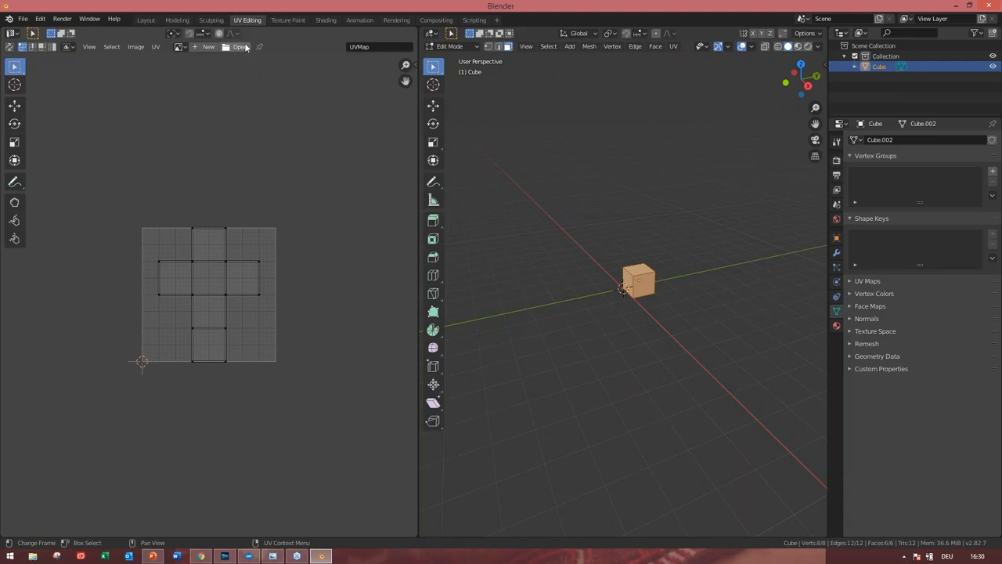
{"action": "left_click", "coordinate": [239, 47]}
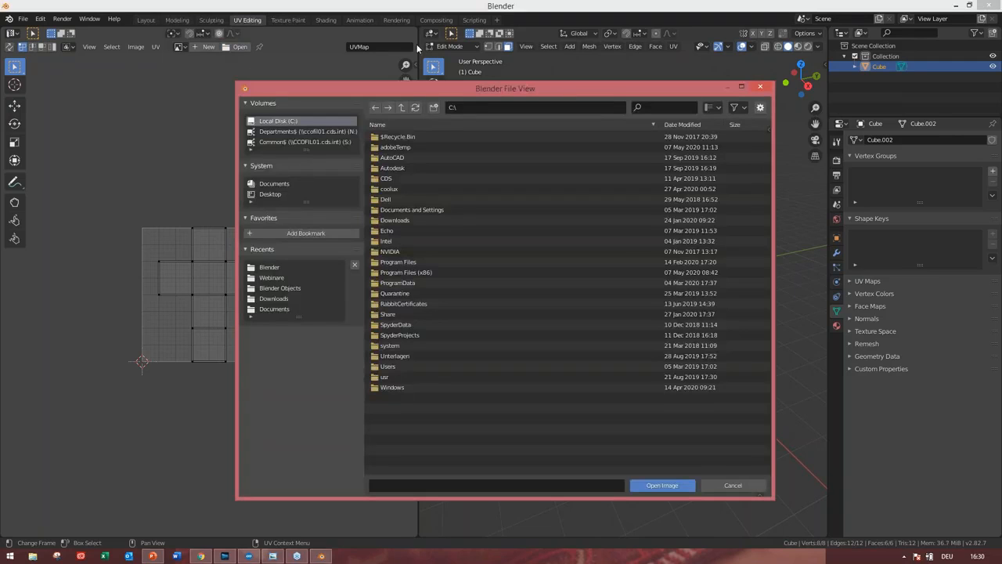
{"action": "left_click", "coordinate": [220, 218]}
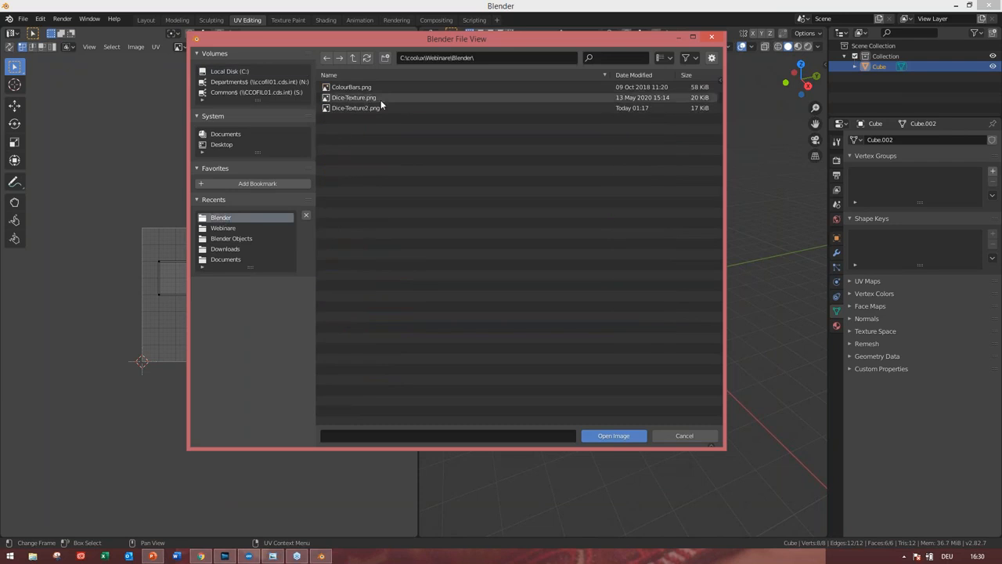
{"action": "left_click", "coordinate": [380, 101]}
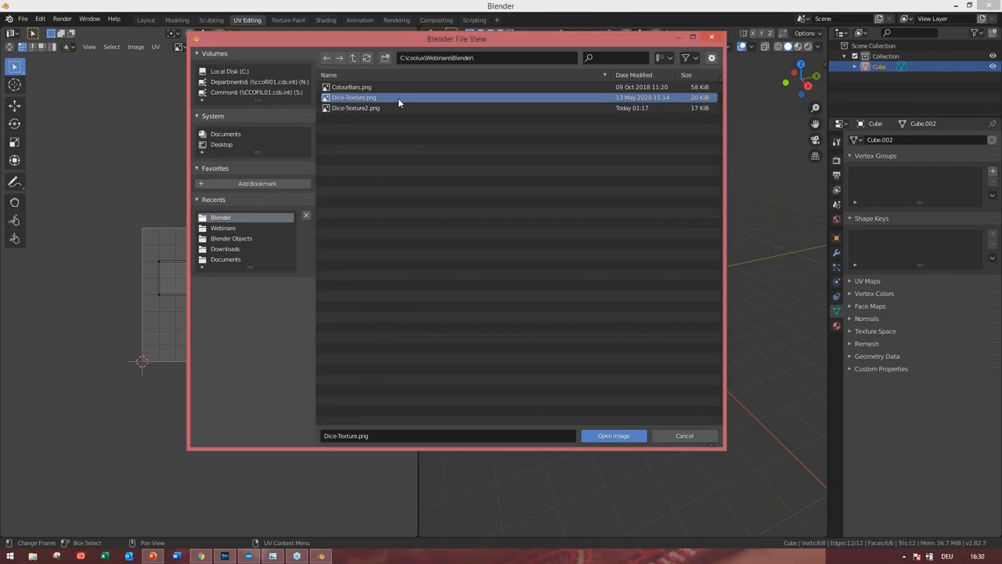
{"action": "double_click", "coordinate": [398, 98]}
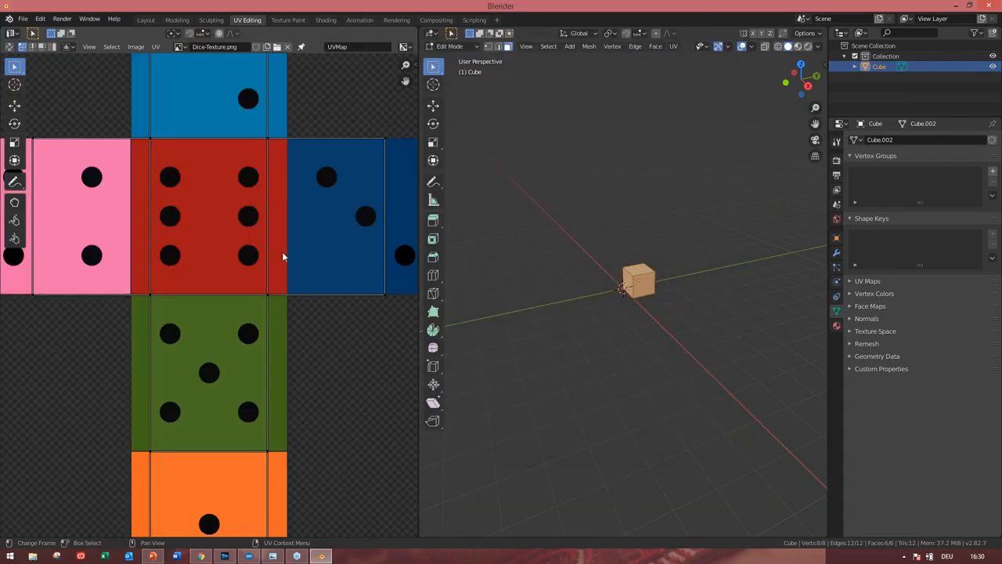
{"action": "scroll", "coordinate": [282, 256], "scroll_direction": "down", "scroll_amount": 5}
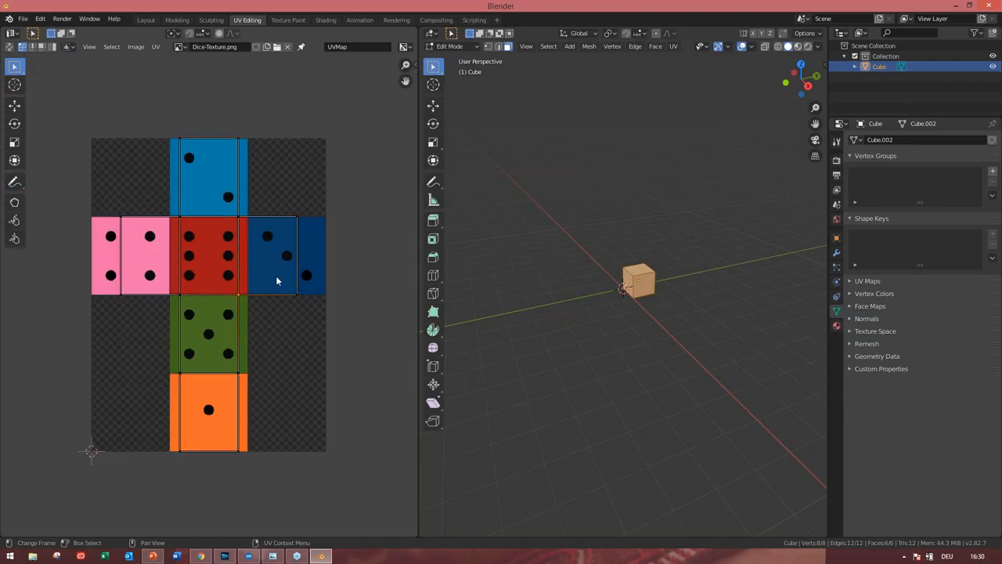
{"action": "scroll", "coordinate": [276, 281], "scroll_direction": "up", "scroll_amount": 1}
Scale the cube's entire UV layout horizontally until its faces line up with the coloured squares of the dice texture
{"action": "left_click", "coordinate": [14, 105]}
{"action": "left_click", "coordinate": [223, 295]}
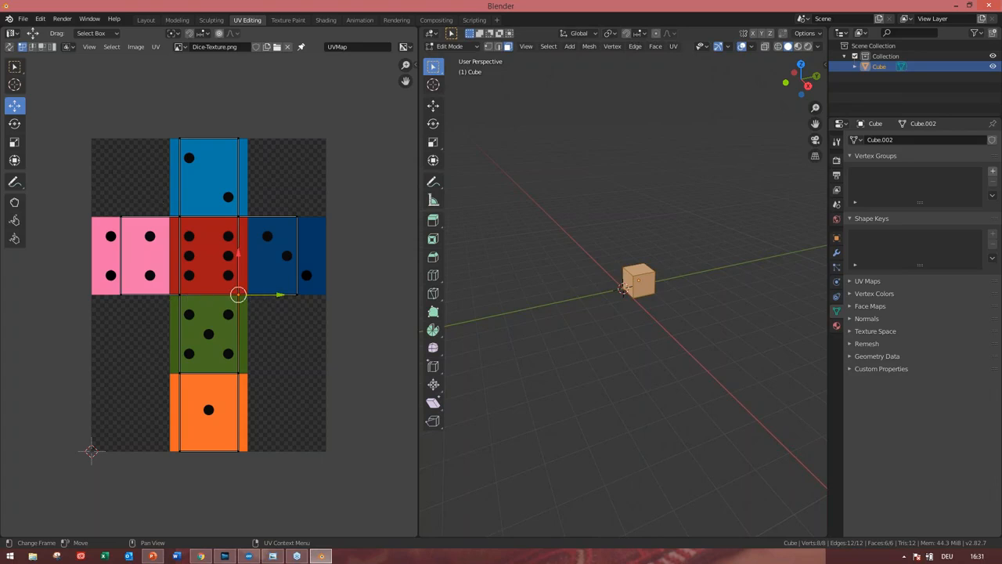
{"action": "left_click", "coordinate": [14, 142]}
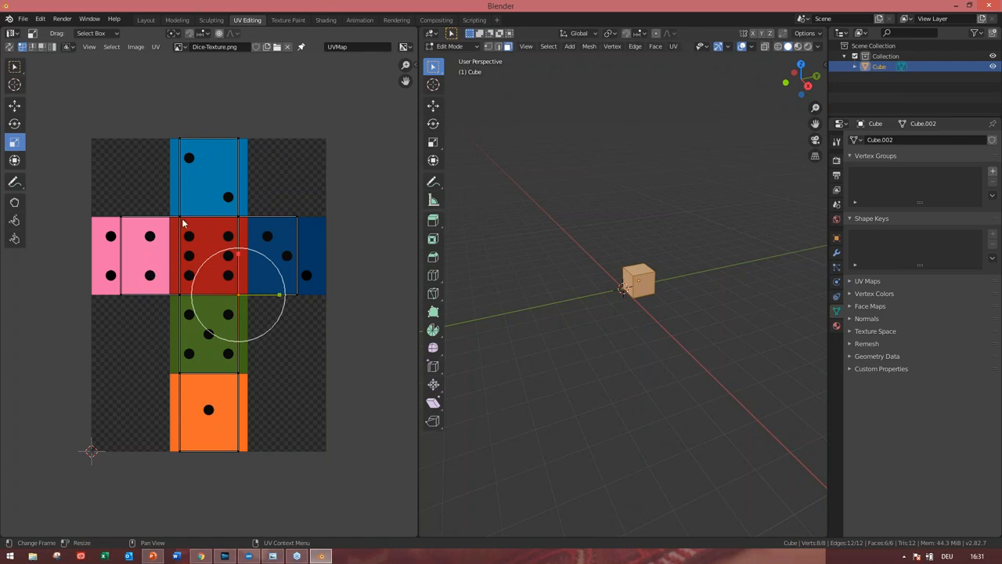
{"action": "left_click", "coordinate": [180, 219]}
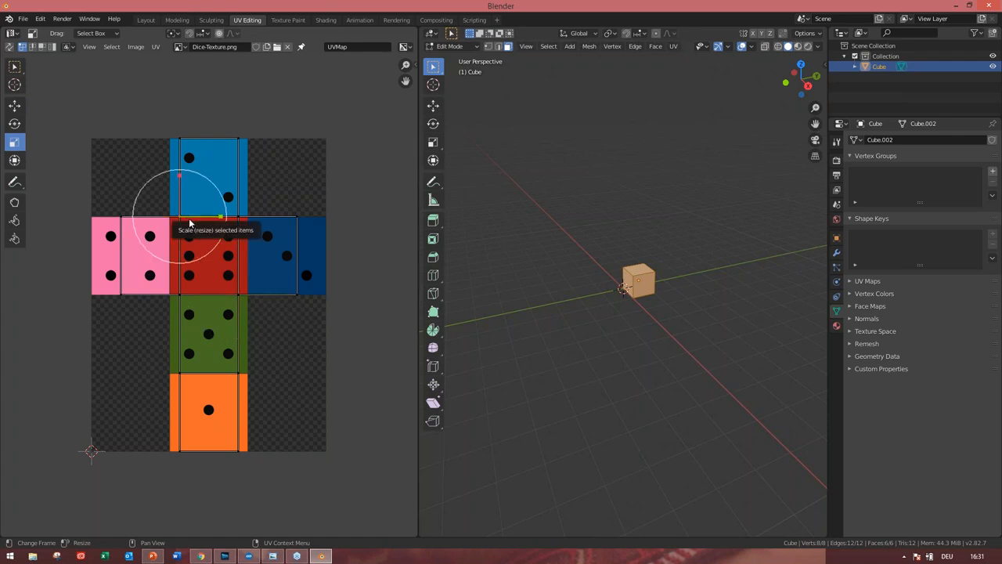
{"action": "key", "text": "a"}
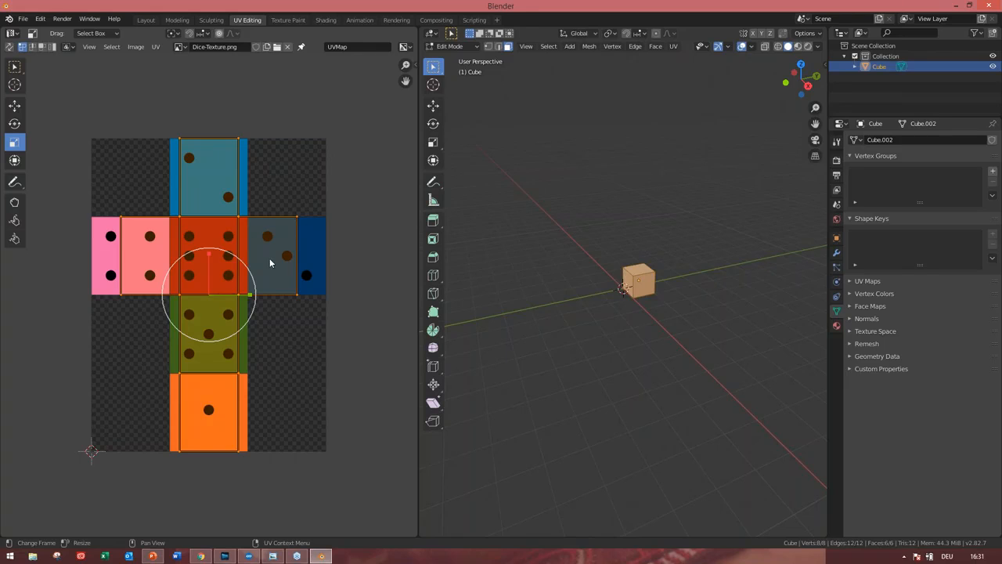
{"action": "left_click_drag", "start_coordinate": [247, 294], "coordinate": [263, 294]}
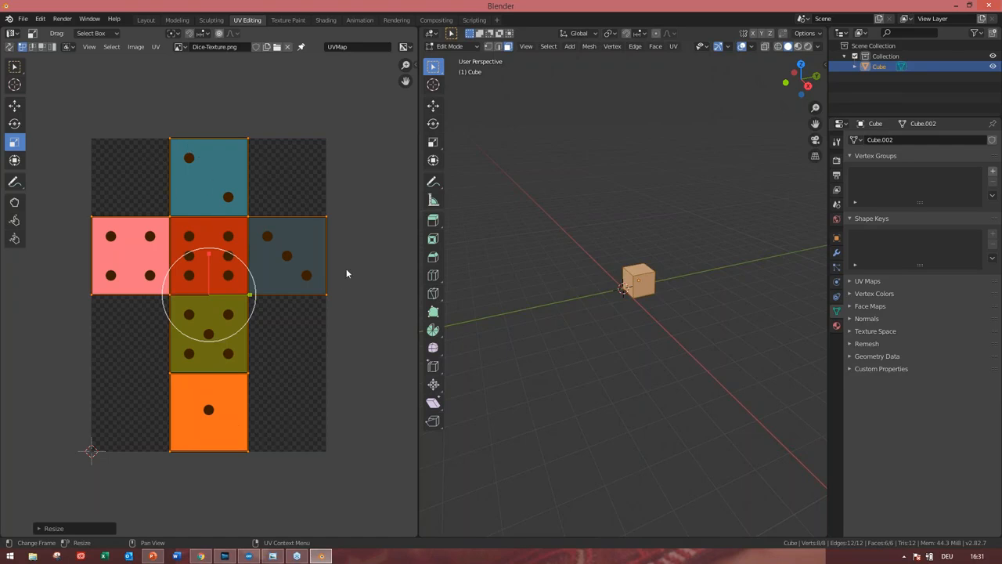
Load Dice-Texture2.png as the image in the UV editor in place of the first dice texture
{"action": "left_click", "coordinate": [181, 48]}
{"action": "left_click", "coordinate": [277, 47]}
{"action": "left_click", "coordinate": [429, 158]}
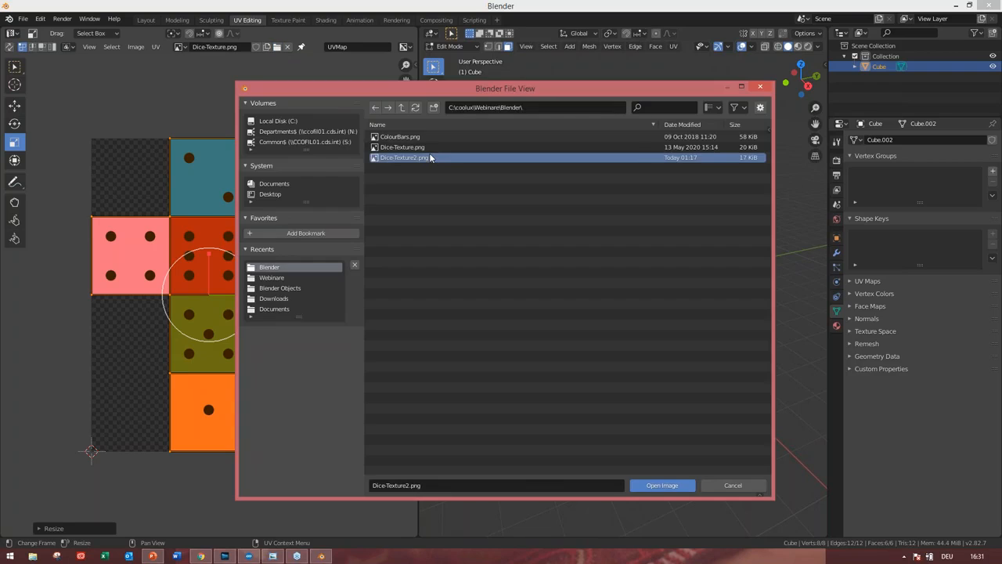
{"action": "double_click", "coordinate": [429, 157]}
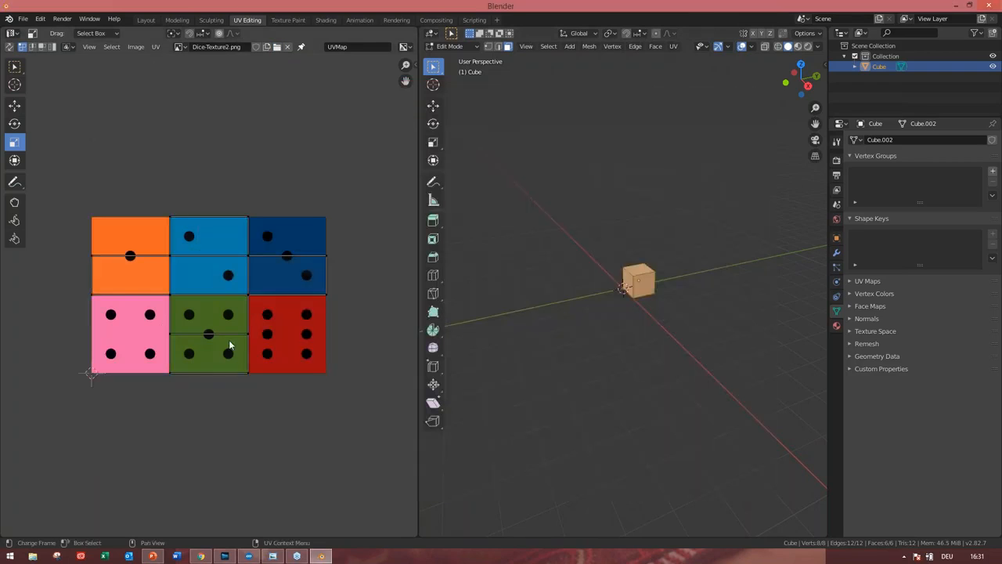
Select a corner point of the UV layout and mark the cube's selected edges as seams
{"action": "key", "text": "c"}
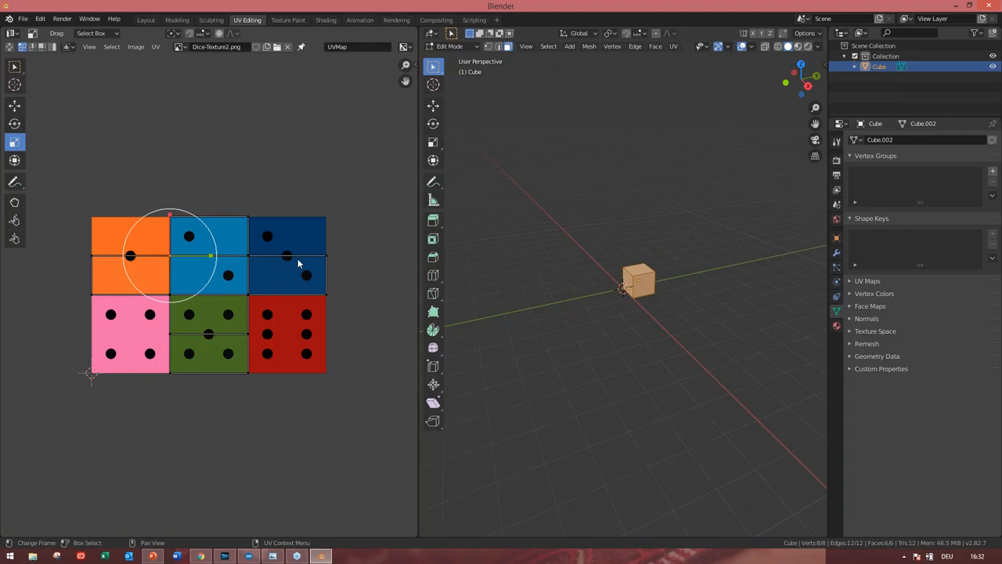
{"action": "left_click", "coordinate": [673, 46]}
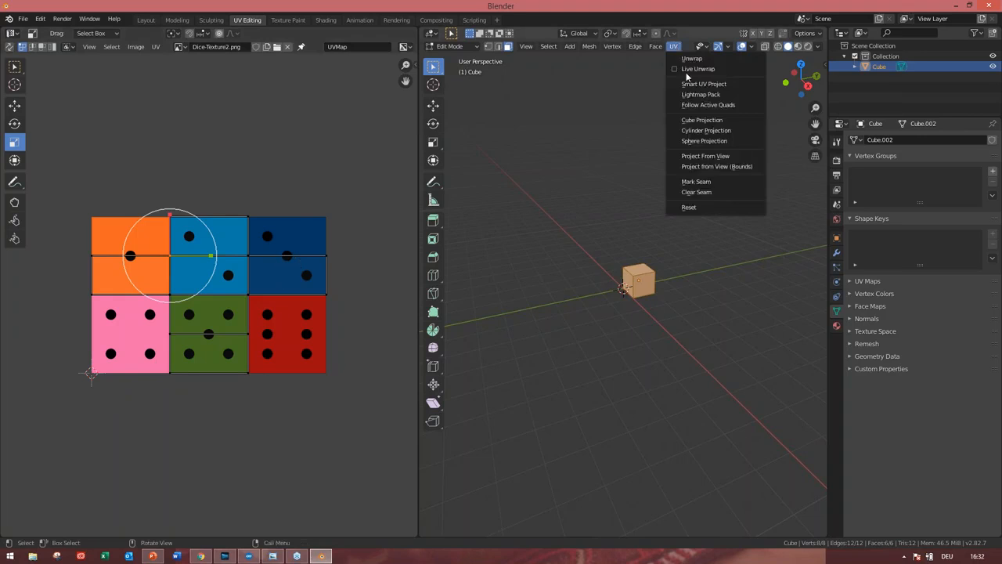
{"action": "left_click", "coordinate": [704, 182]}
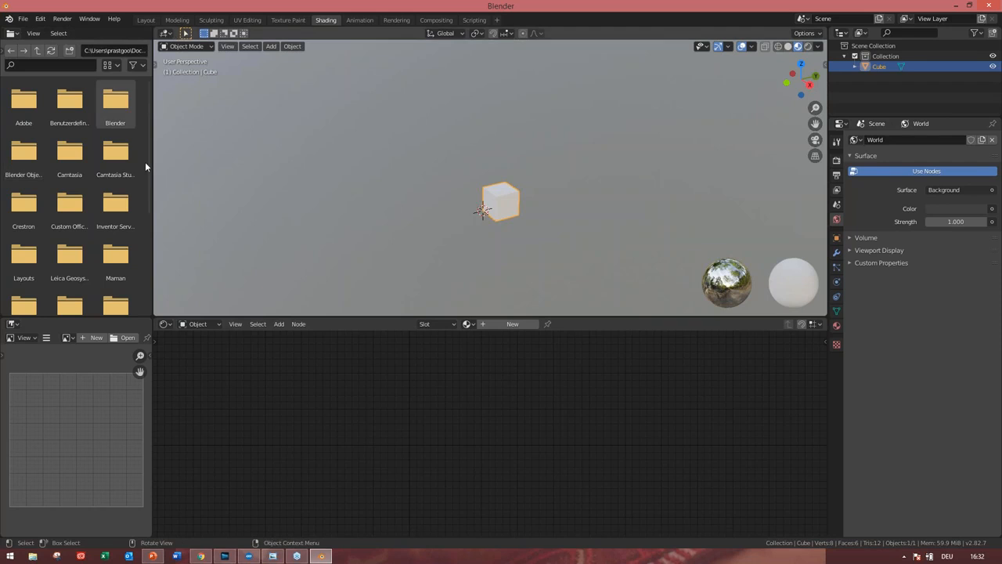
Create a new material for the cube in the Shading workspace and bring its Principled BSDF node into view
{"action": "left_click", "coordinate": [517, 326]}
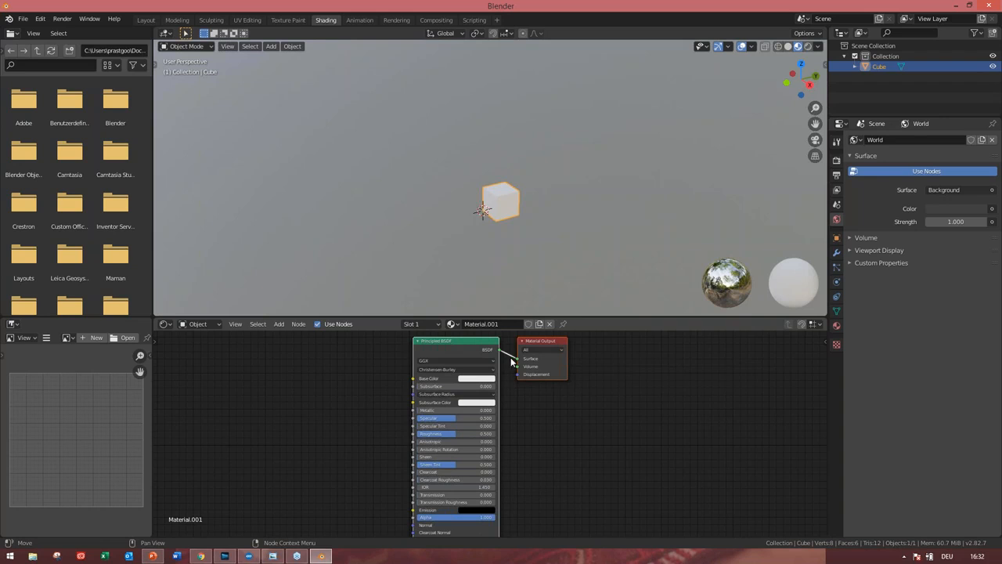
{"action": "left_click", "coordinate": [537, 409]}
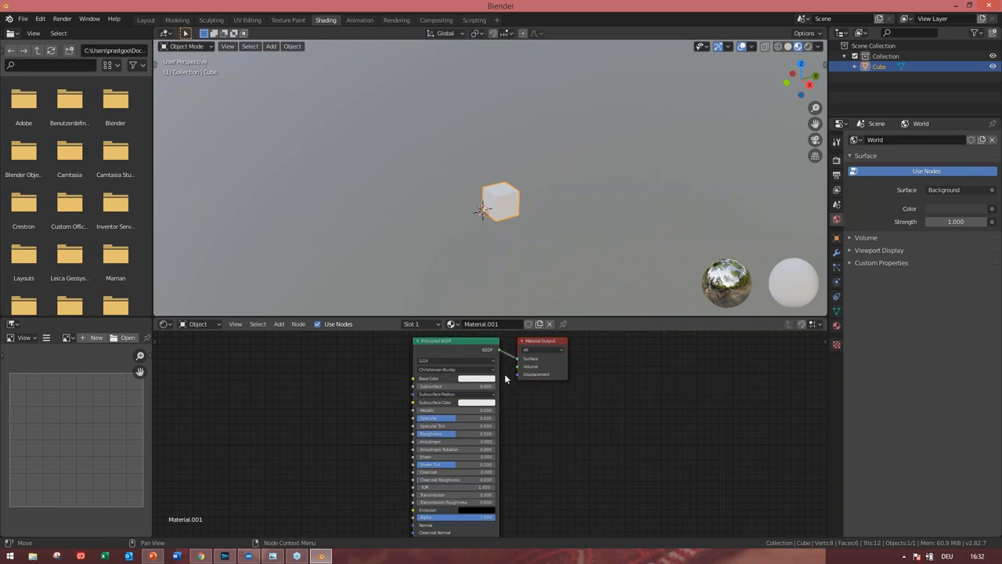
{"action": "left_click", "coordinate": [467, 344]}
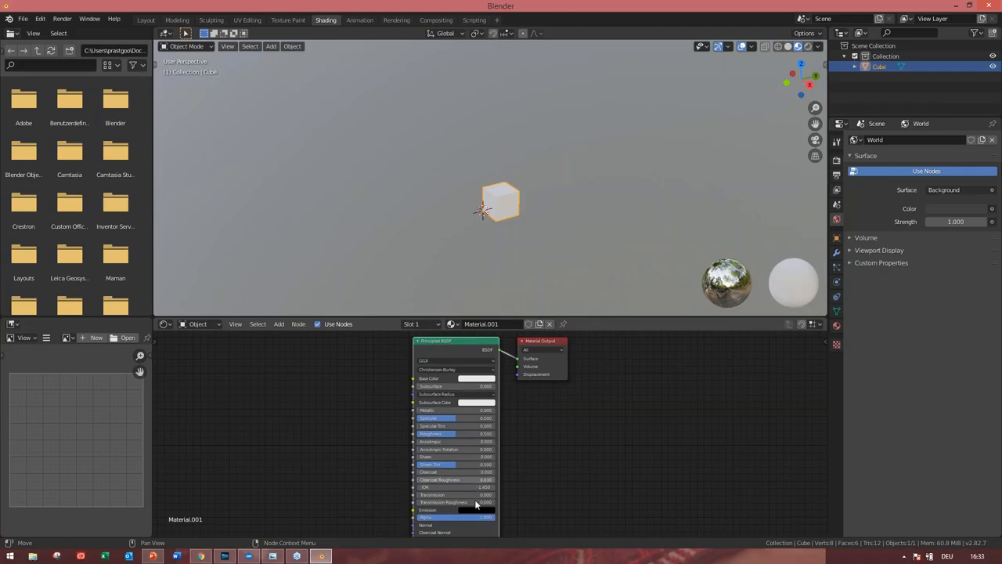
{"action": "scroll", "coordinate": [520, 470], "scroll_direction": "down", "scroll_amount": 1}
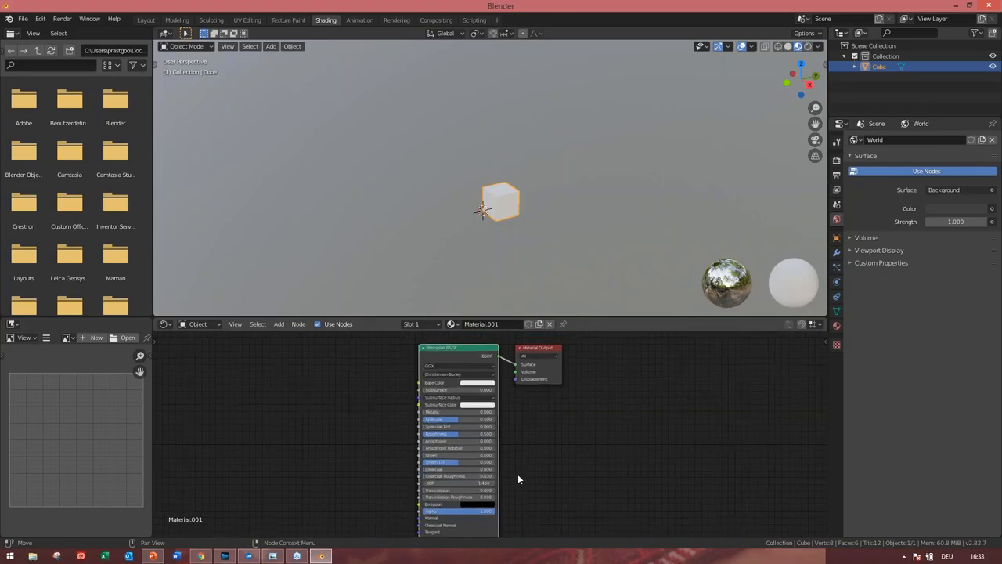
{"action": "scroll", "coordinate": [517, 479], "scroll_direction": "up", "scroll_amount": 1}
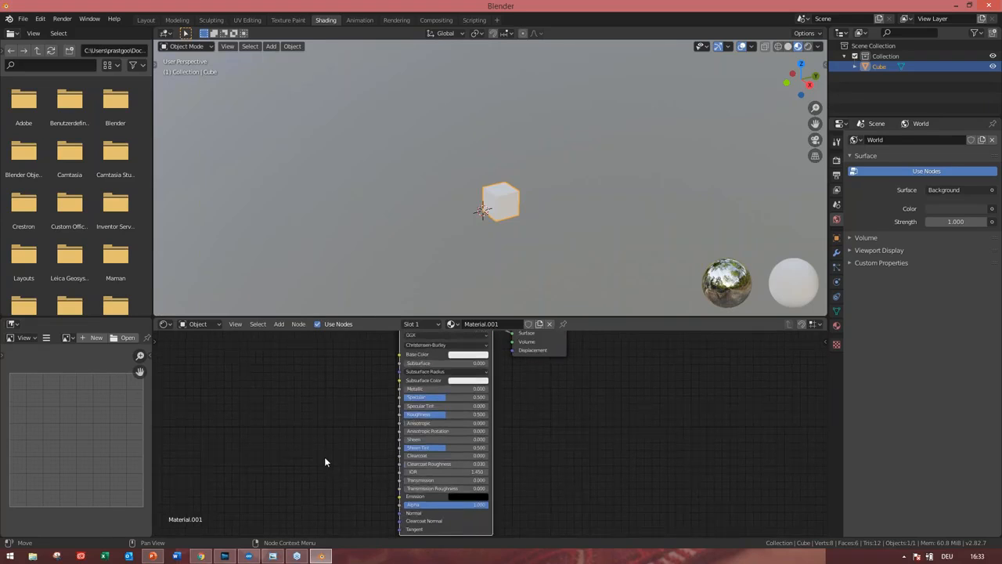
{"action": "scroll", "coordinate": [324, 458], "scroll_direction": "down", "scroll_amount": 2}
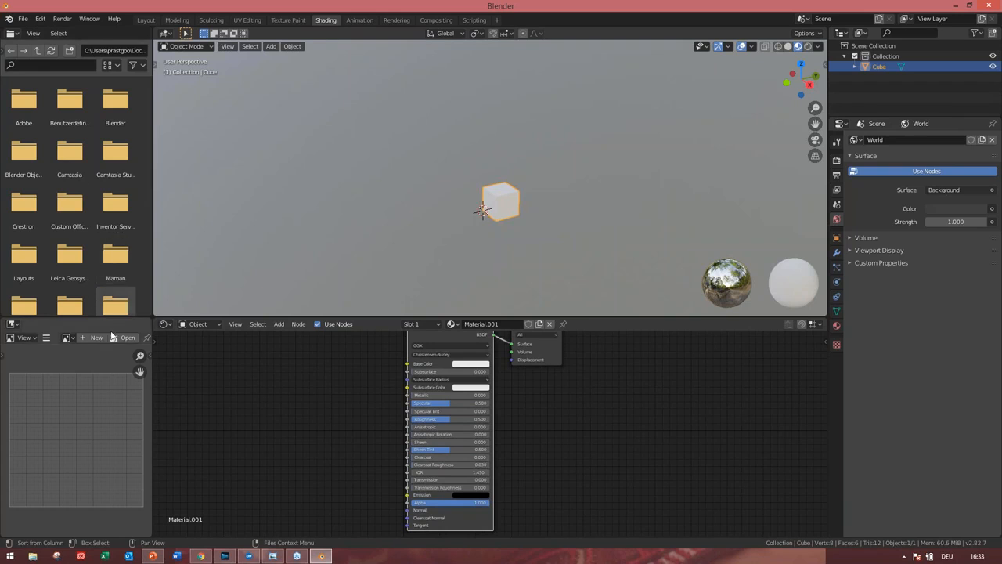
{"action": "left_click", "coordinate": [123, 202]}
{"action": "scroll", "coordinate": [124, 196], "scroll_direction": "down", "scroll_amount": 1}
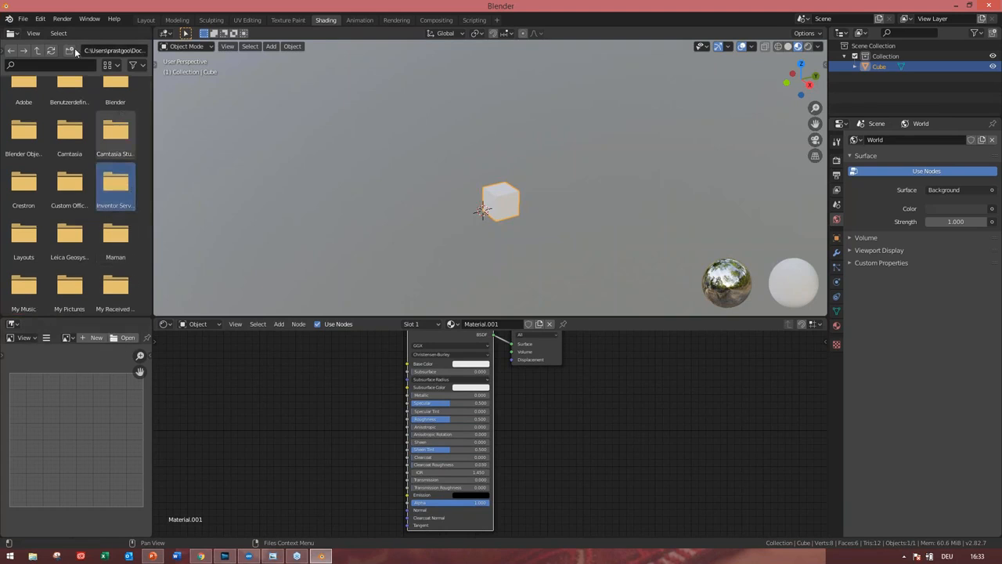
{"action": "double_click", "coordinate": [36, 51]}
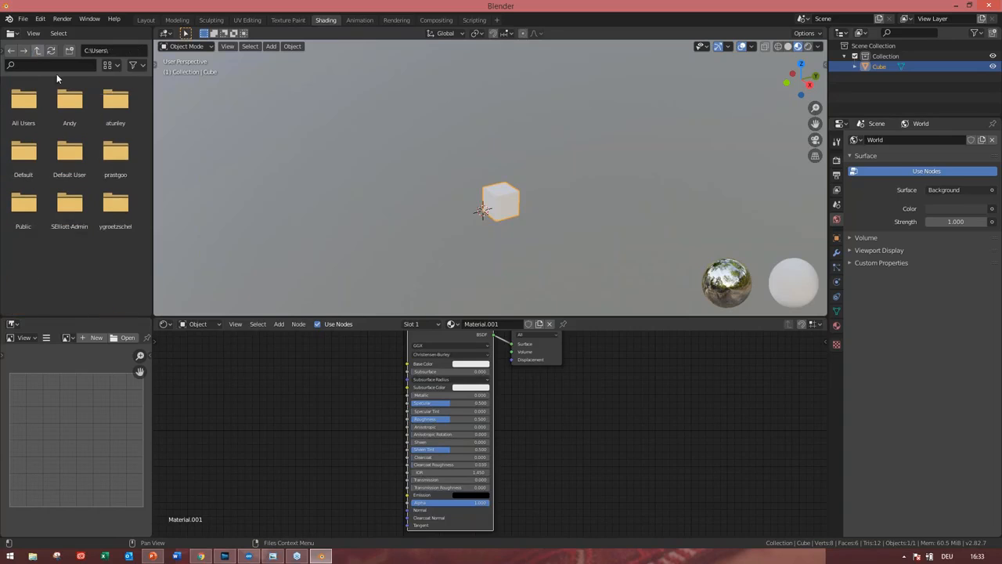
{"action": "left_click", "coordinate": [11, 51]}
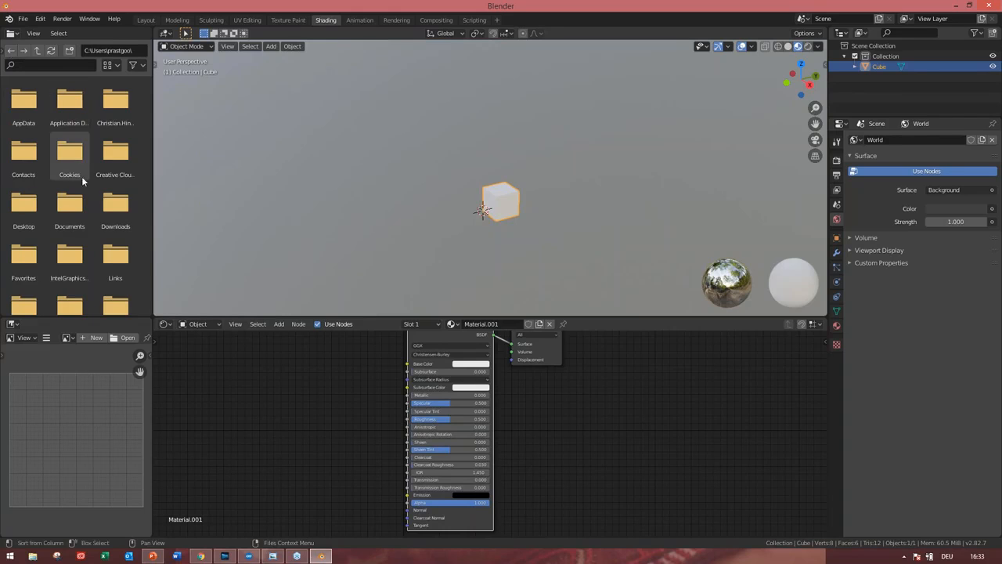
{"action": "left_click", "coordinate": [116, 206]}
{"action": "scroll", "coordinate": [95, 202], "scroll_direction": "down", "scroll_amount": 1}
{"action": "scroll", "coordinate": [94, 202], "scroll_direction": "down", "scroll_amount": 2}
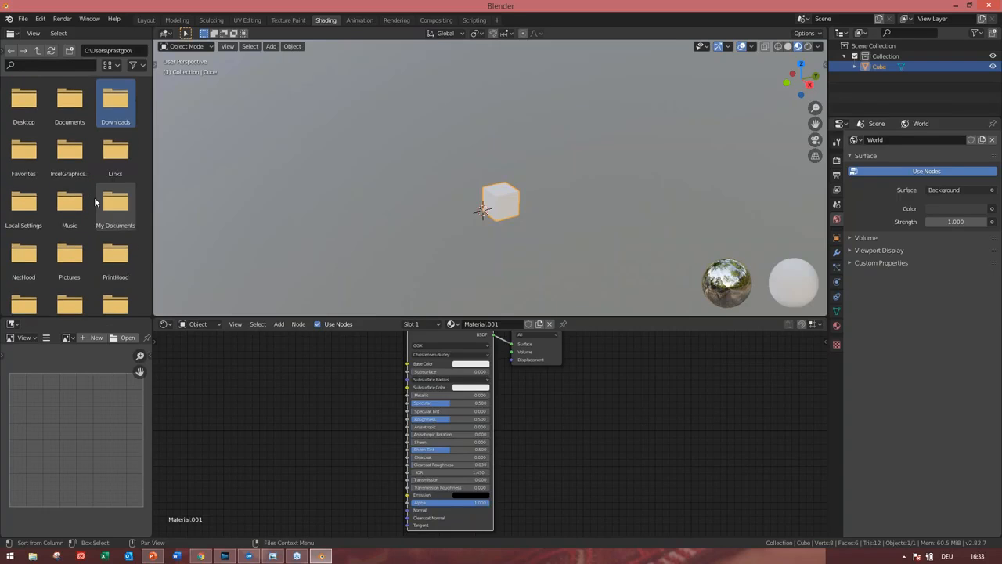
{"action": "scroll", "coordinate": [95, 202], "scroll_direction": "down", "scroll_amount": 3}
{"action": "scroll", "coordinate": [94, 197], "scroll_direction": "up", "scroll_amount": 3}
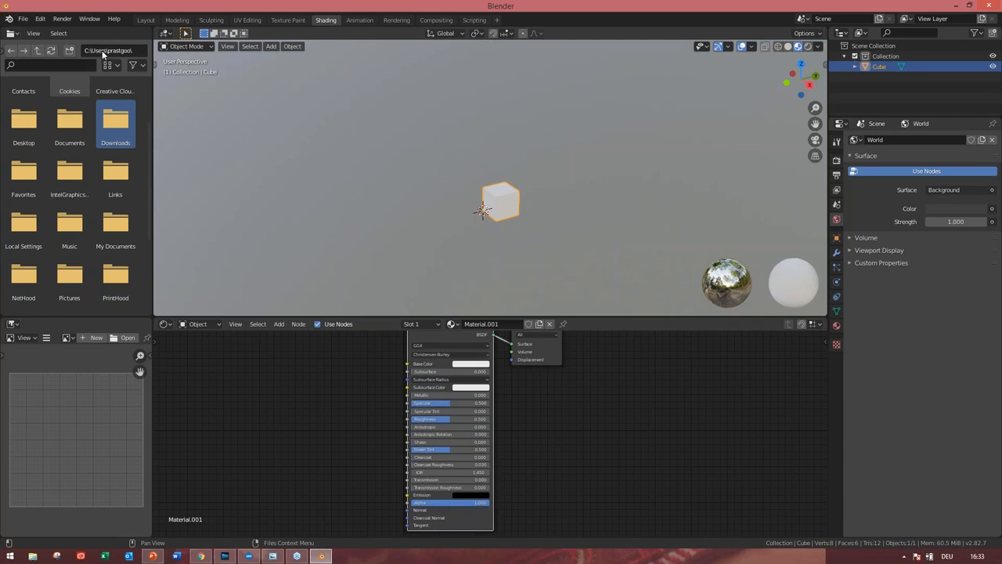
Browse the file browser to the folder C:\coolux\Webinare\Blender that holds the dice textures
{"action": "left_click", "coordinate": [38, 50]}
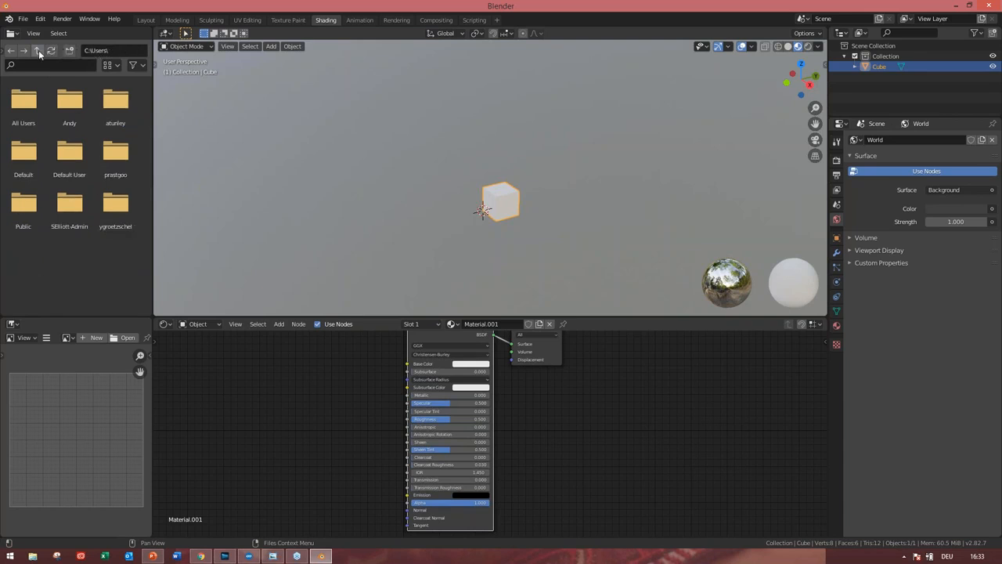
{"action": "left_click", "coordinate": [37, 50]}
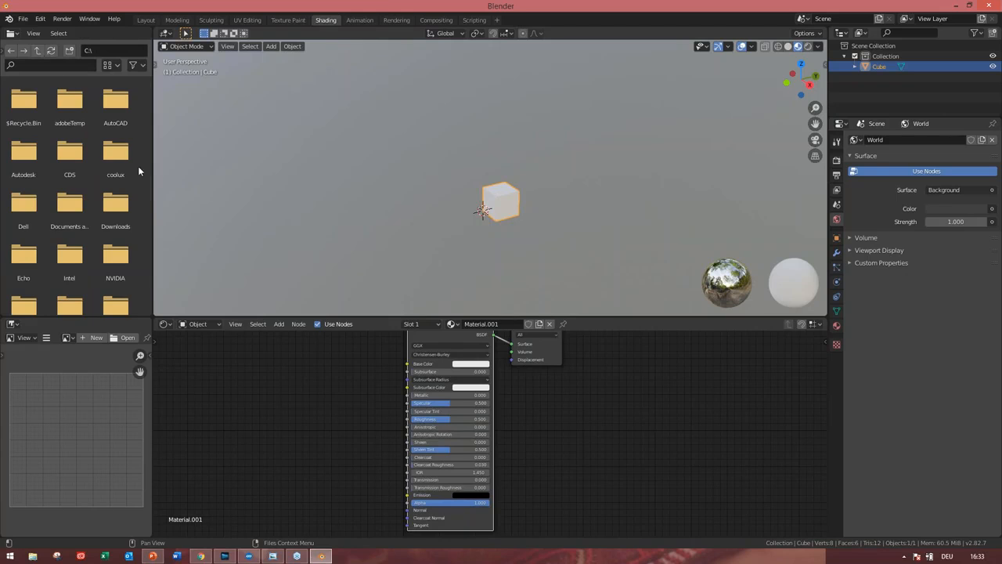
{"action": "double_click", "coordinate": [110, 156]}
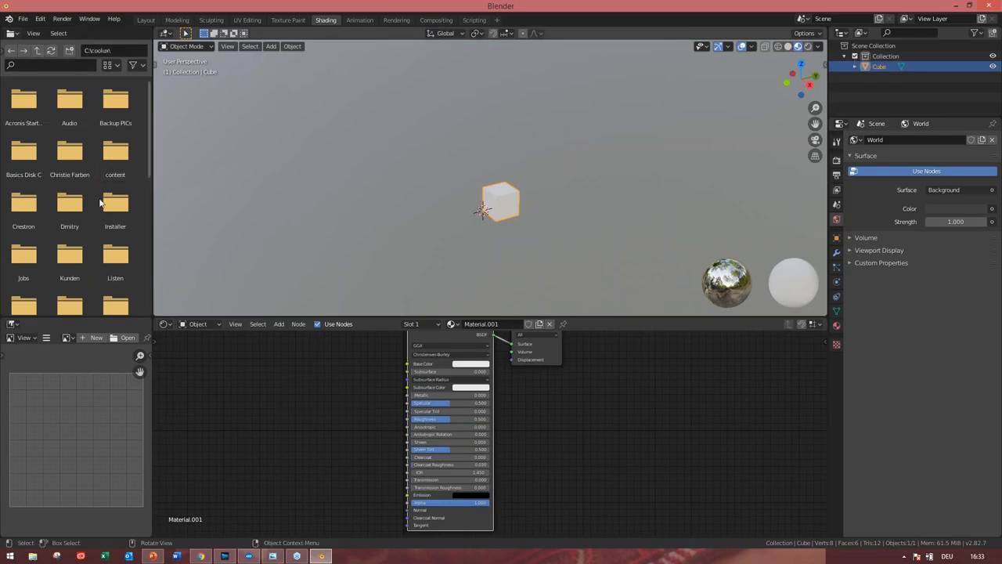
{"action": "scroll", "coordinate": [102, 261], "scroll_direction": "down", "scroll_amount": 4}
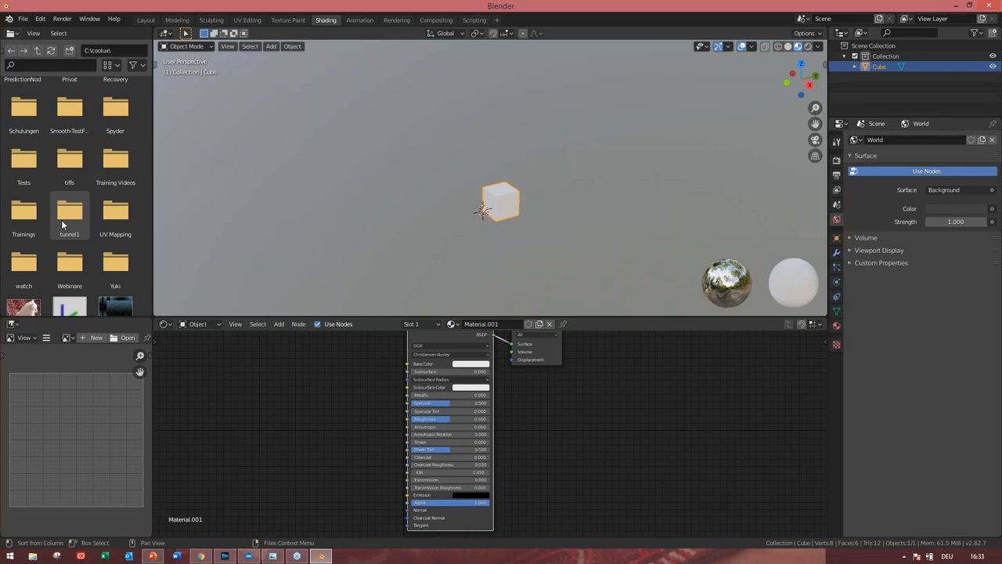
{"action": "double_click", "coordinate": [69, 263]}
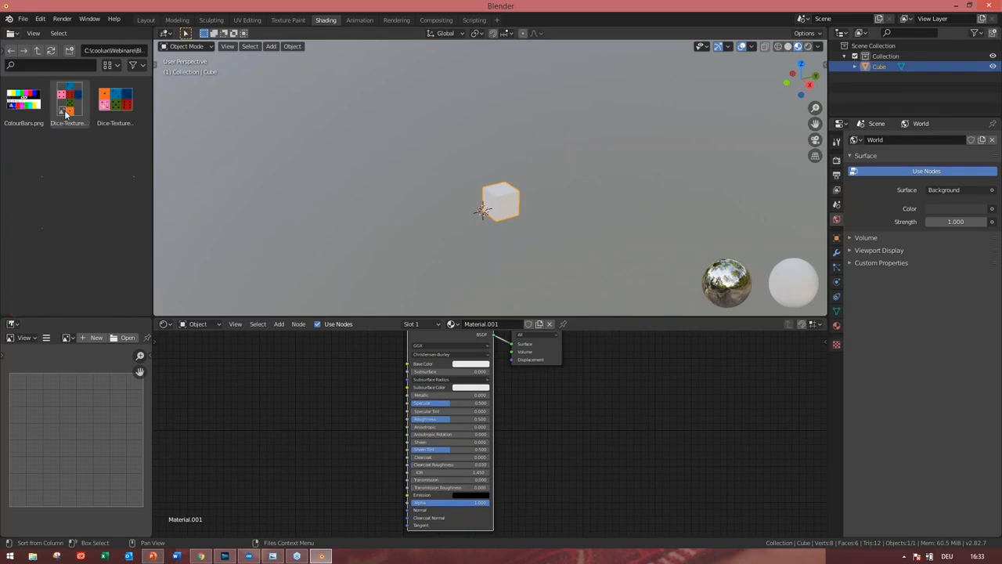
Add Dice-Texture2.png as an image texture node beside the Principled BSDF and enlarge the node editor area
{"action": "left_click", "coordinate": [122, 102]}
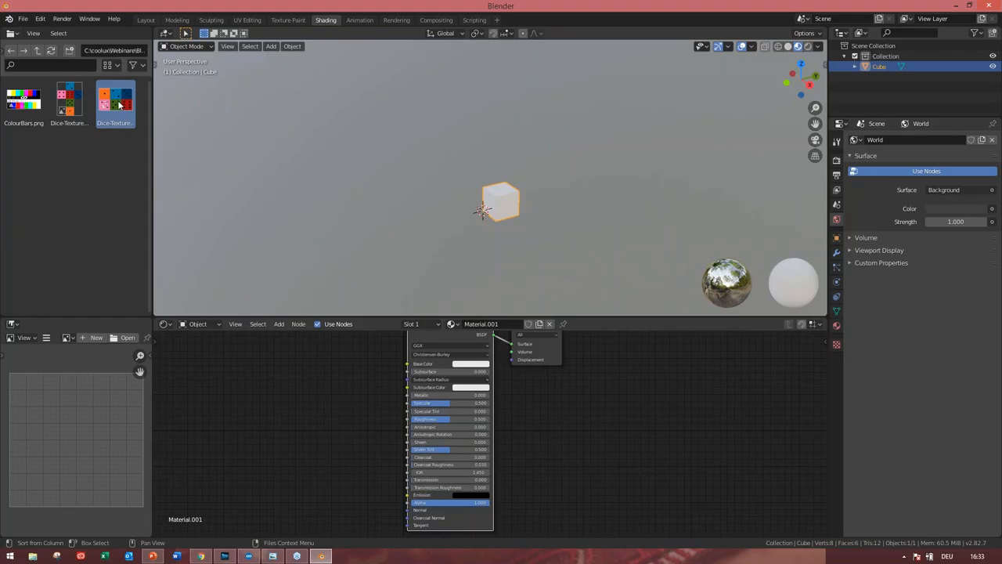
{"action": "left_click", "coordinate": [102, 169]}
{"action": "left_click_drag", "start_coordinate": [112, 102], "coordinate": [250, 337]}
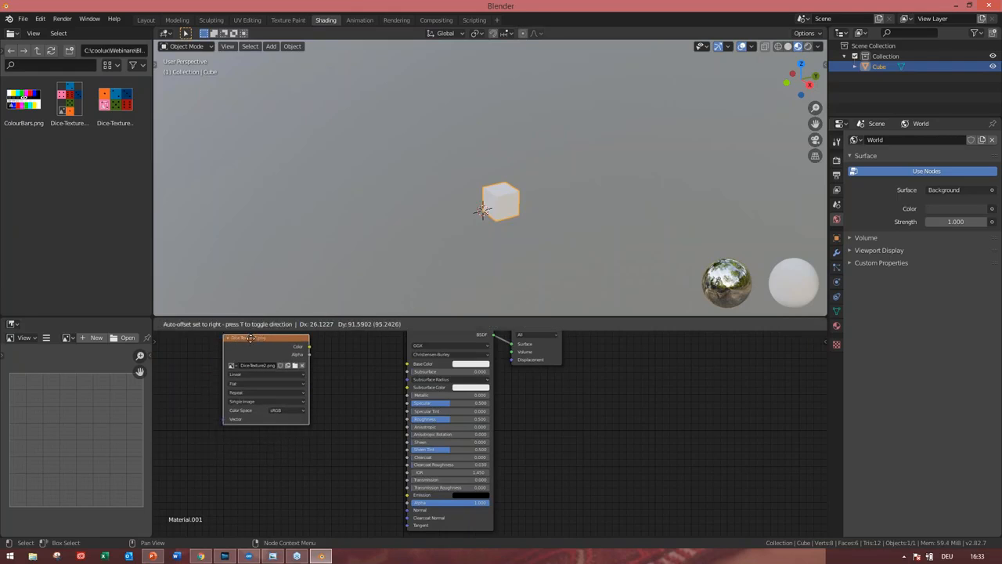
{"action": "left_click_drag", "start_coordinate": [374, 315], "coordinate": [358, 233]}
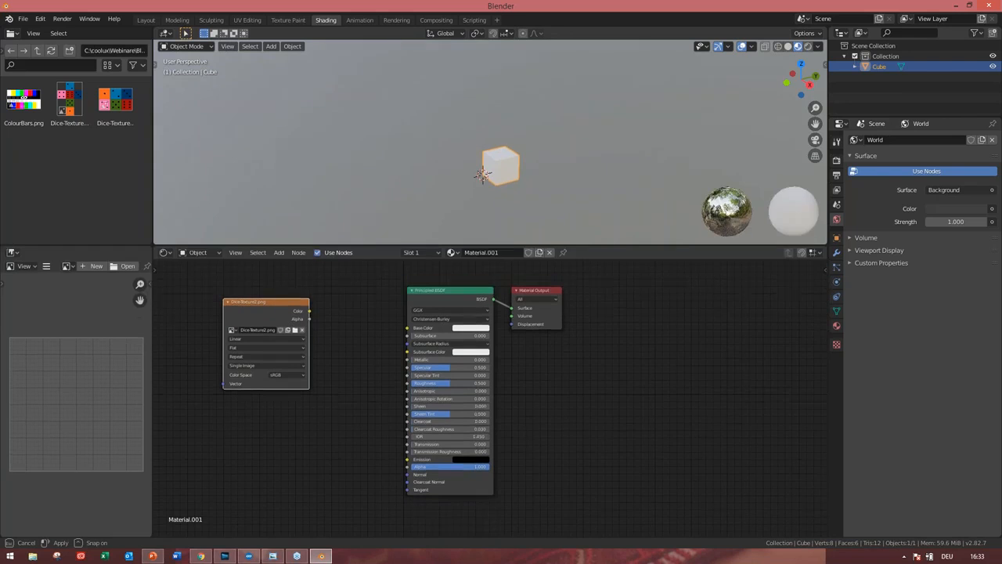
{"action": "left_click_drag", "start_coordinate": [274, 296], "coordinate": [314, 290]}
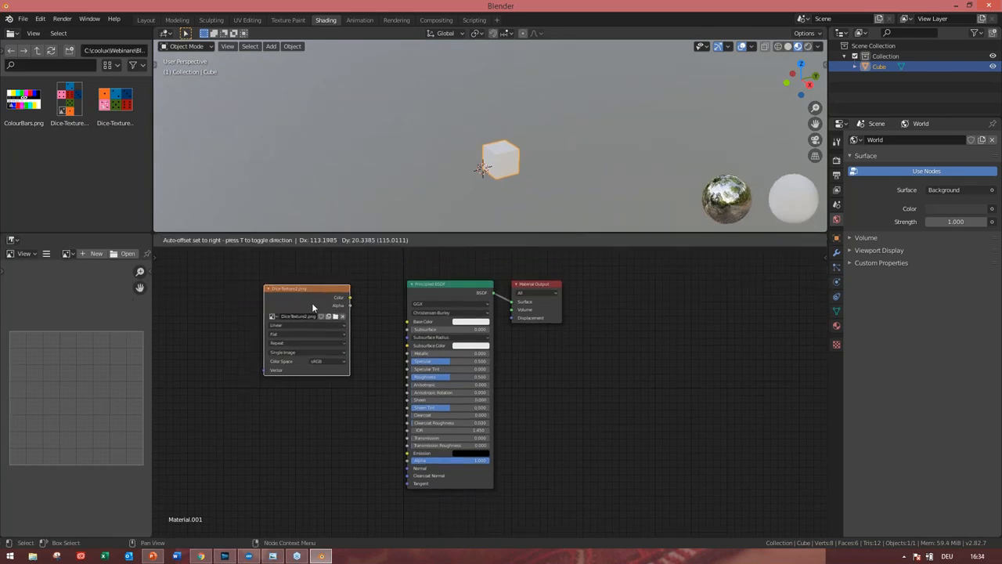
Delete the Principled BSDF node and connect the texture node's Color output to the Material Output's Surface input
{"action": "left_click", "coordinate": [429, 284]}
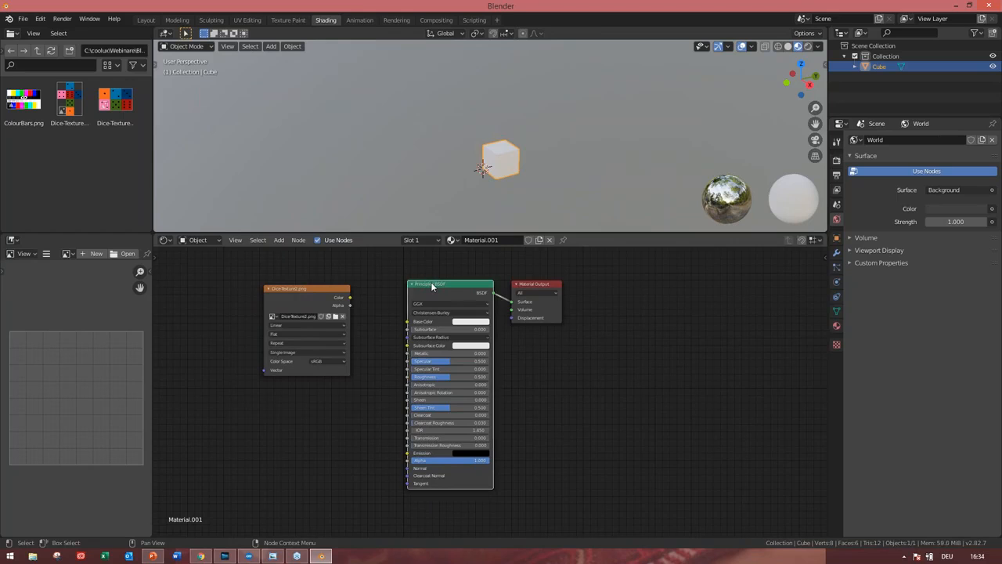
{"action": "right_click", "coordinate": [431, 282]}
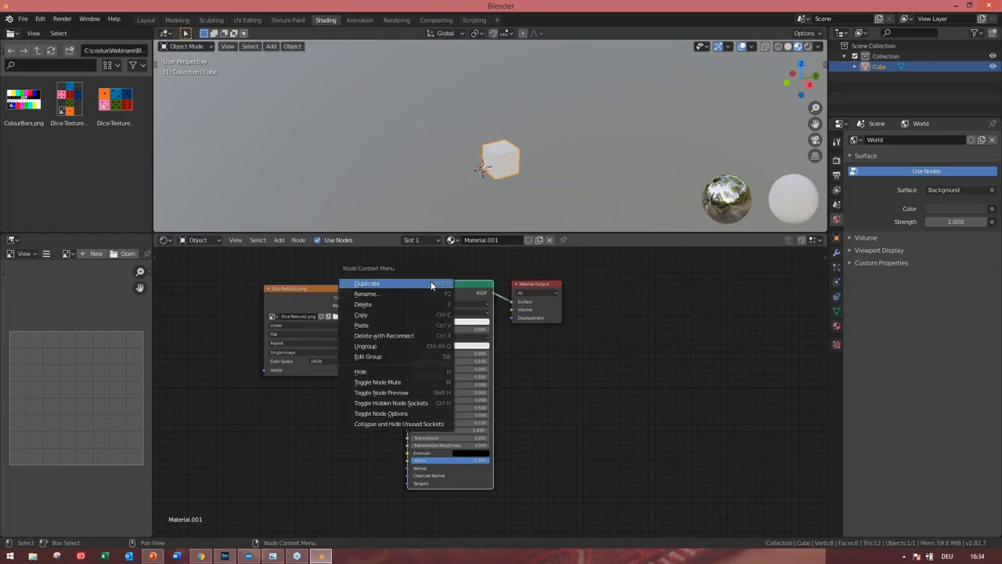
{"action": "left_click", "coordinate": [374, 306]}
{"action": "left_click_drag", "start_coordinate": [324, 288], "coordinate": [513, 303]}
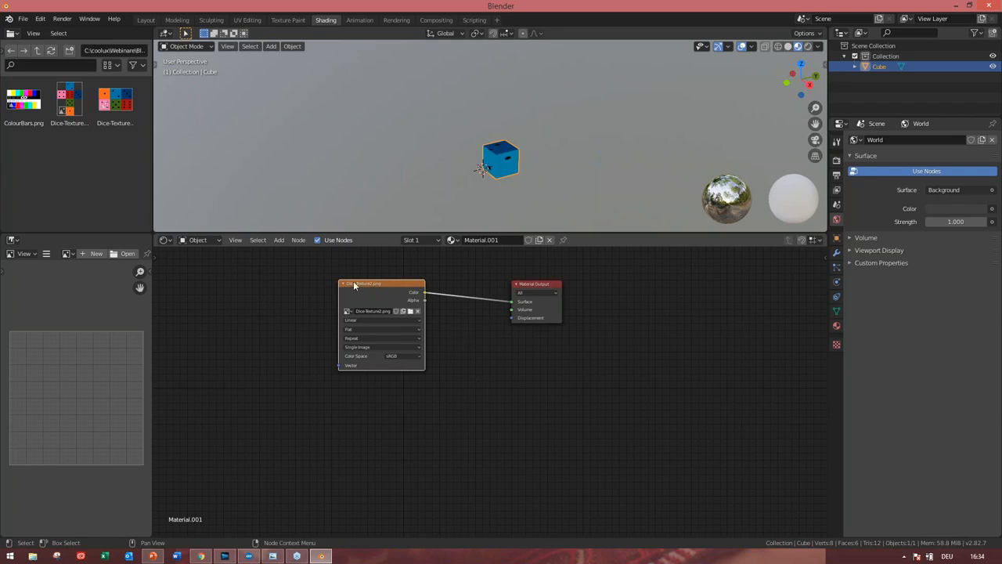
Turn the empty UV area into an Image Editor showing Dice-Texture2.png and widen it
{"action": "left_click", "coordinate": [12, 240]}
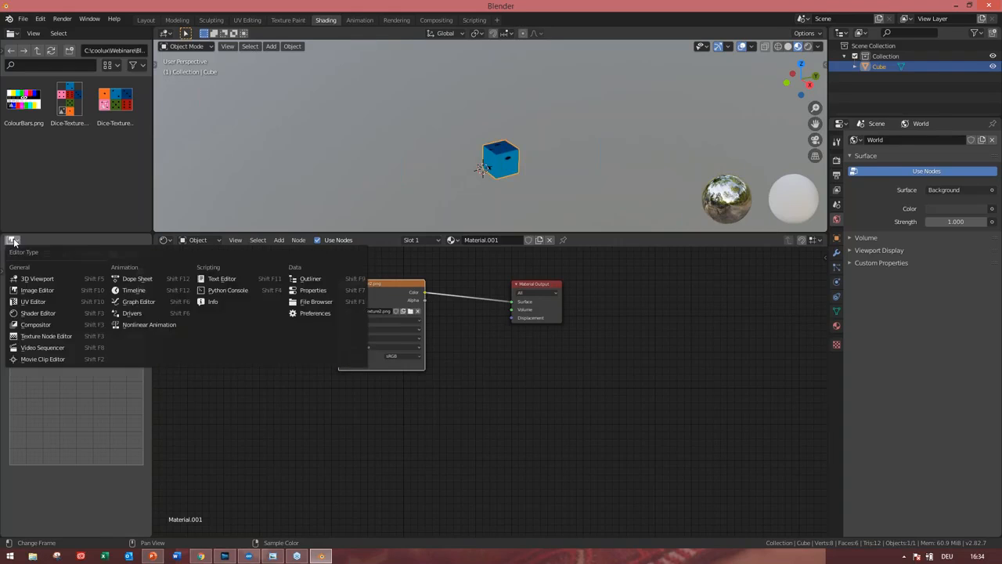
{"action": "left_click", "coordinate": [38, 290]}
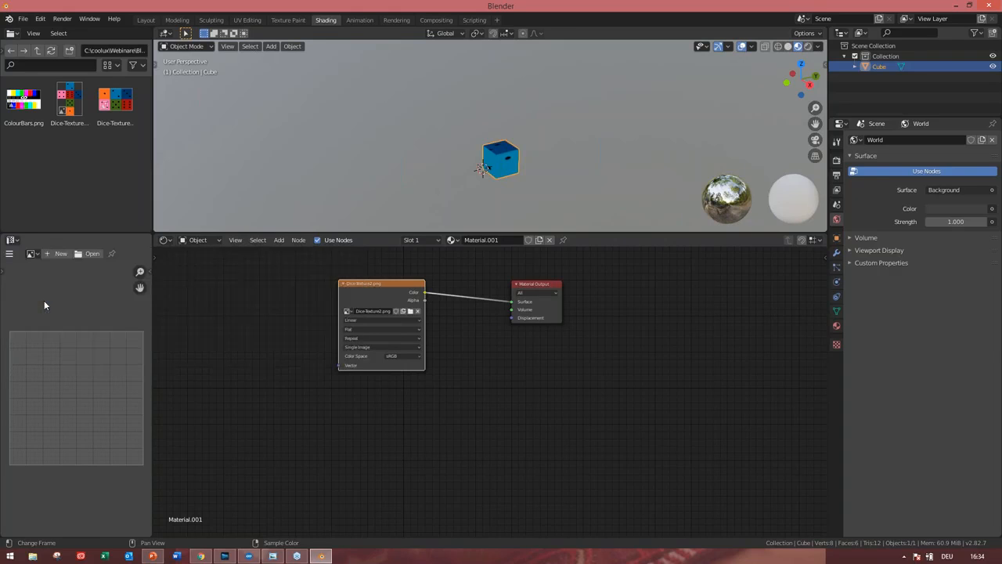
{"action": "left_click", "coordinate": [32, 253]}
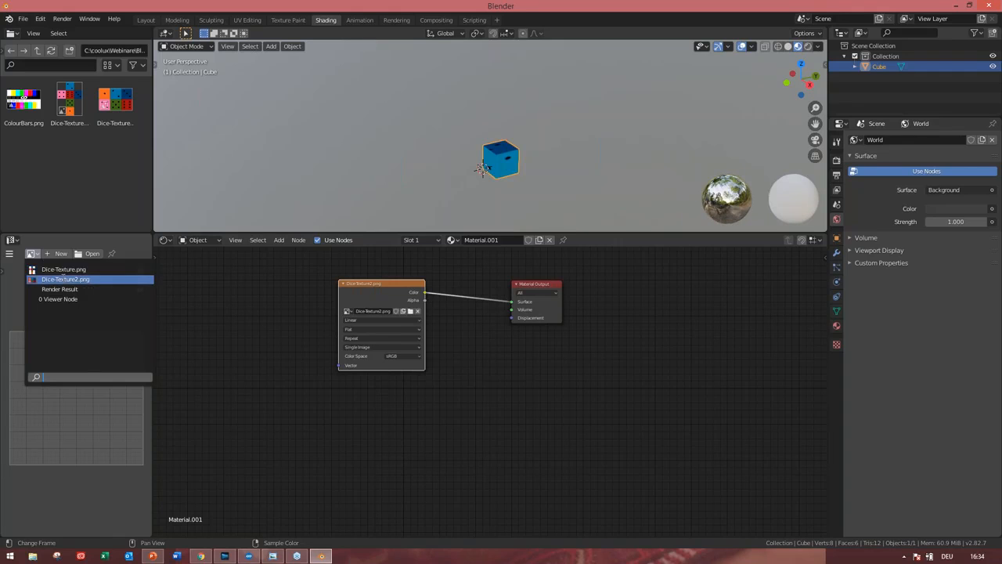
{"action": "left_click", "coordinate": [64, 279]}
{"action": "scroll", "coordinate": [95, 343], "scroll_direction": "down", "scroll_amount": 6}
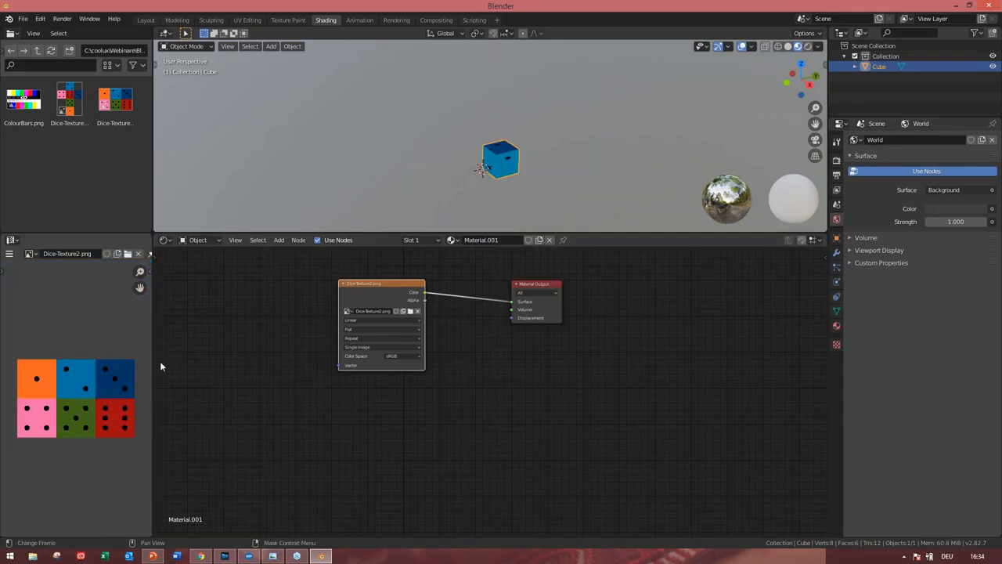
{"action": "left_click_drag", "start_coordinate": [153, 349], "coordinate": [330, 339]}
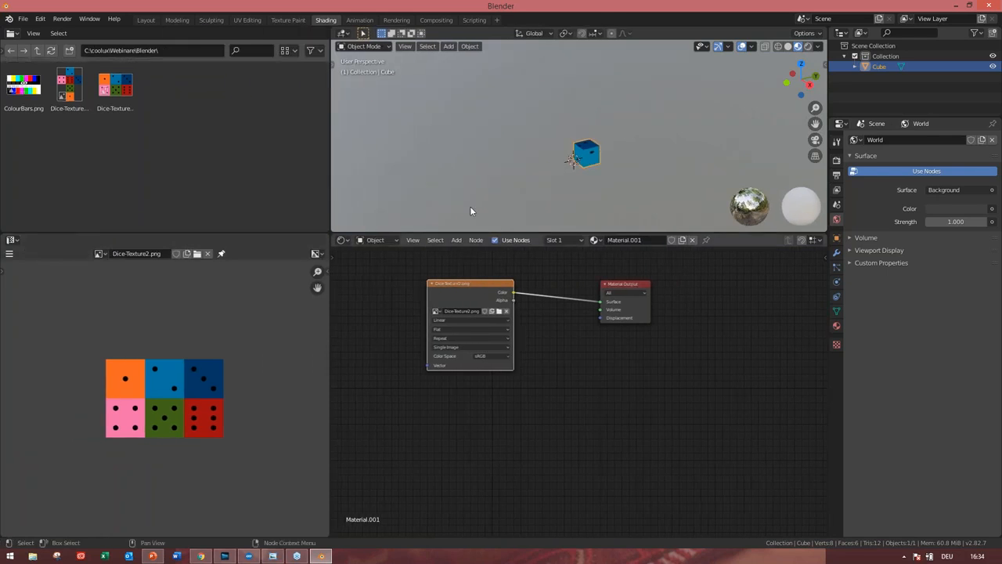
Get a closer view of the textured cube and switch it to Edit Mode
{"action": "left_click", "coordinate": [461, 114]}
{"action": "left_click_drag", "start_coordinate": [652, 202], "coordinate": [544, 105]}
{"action": "scroll", "coordinate": [587, 155], "scroll_direction": "up", "scroll_amount": 5}
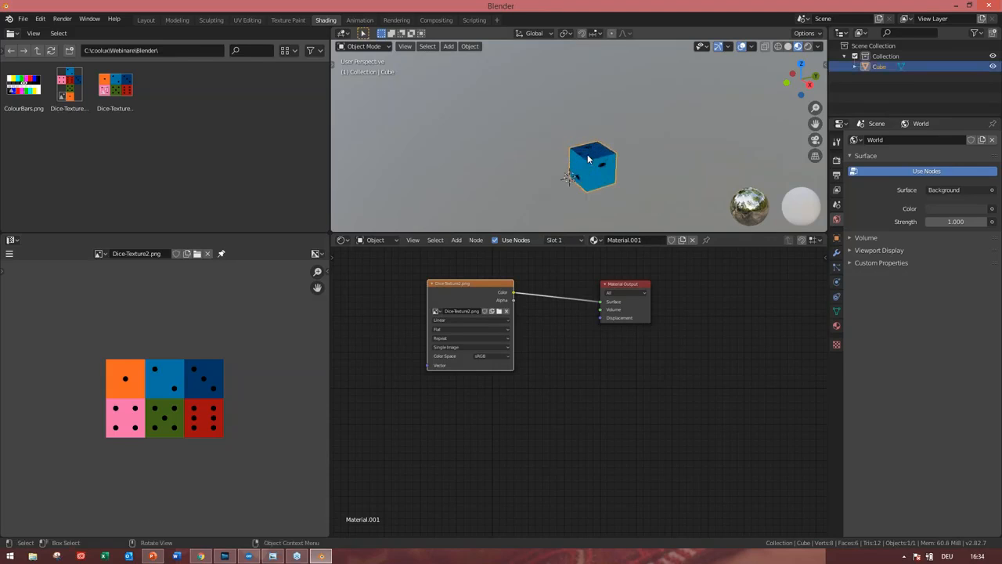
{"action": "middle_click_drag", "start_coordinate": [585, 181], "coordinate": [583, 206]}
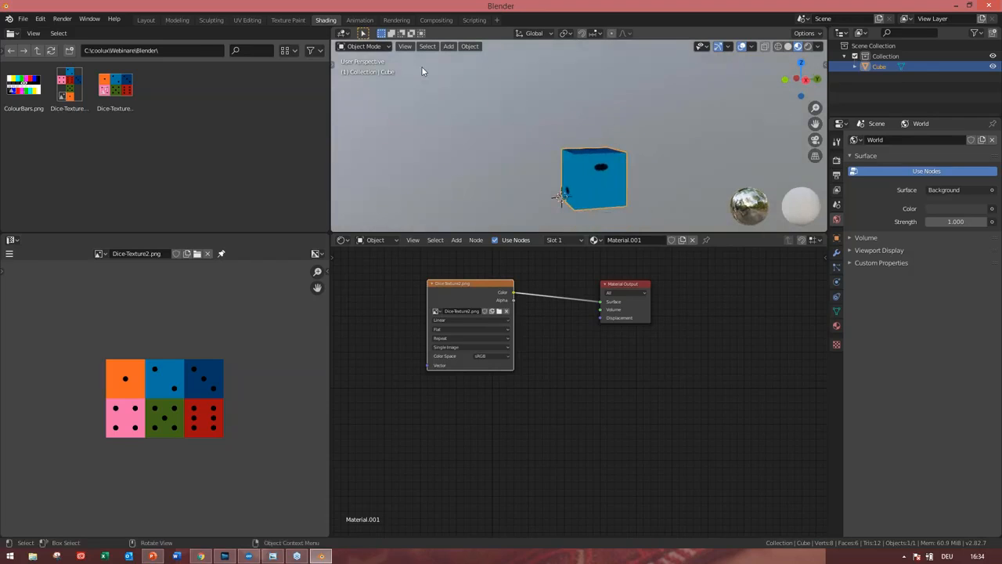
{"action": "left_click", "coordinate": [365, 46]}
{"action": "left_click", "coordinate": [379, 70]}
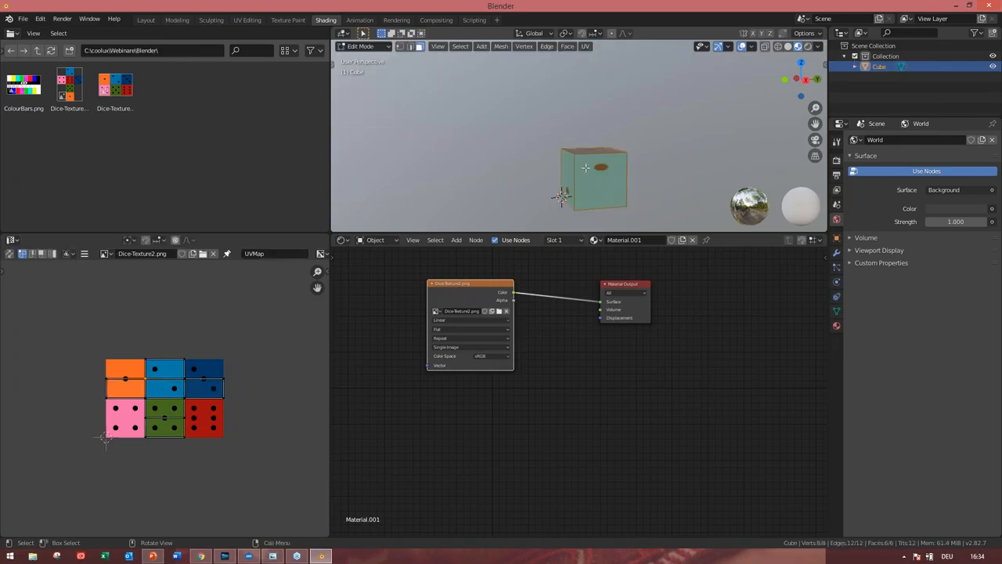
Select the cube's visible side faces one at a time to examine where each lies on the dice texture
{"action": "left_click", "coordinate": [585, 168]}
{"action": "left_click", "coordinate": [565, 170]}
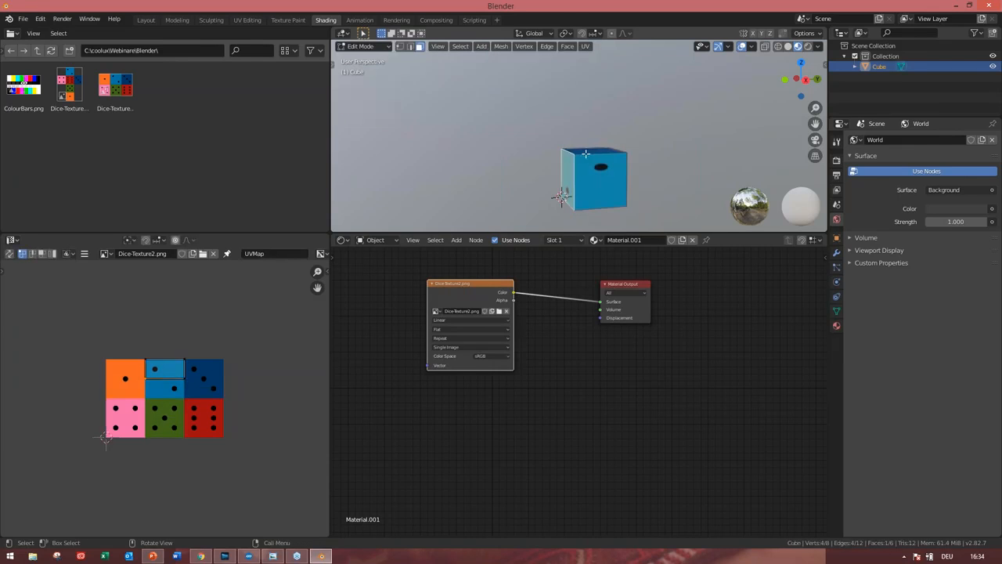
{"action": "left_click", "coordinate": [594, 188]}
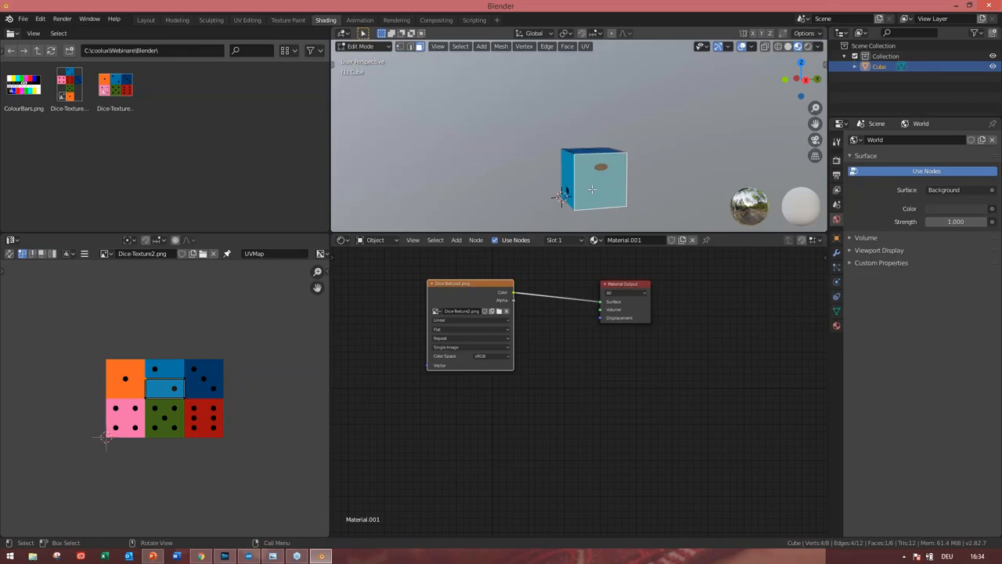
Select all faces of the cube and open the UV mapping commands
{"action": "key", "text": "a"}
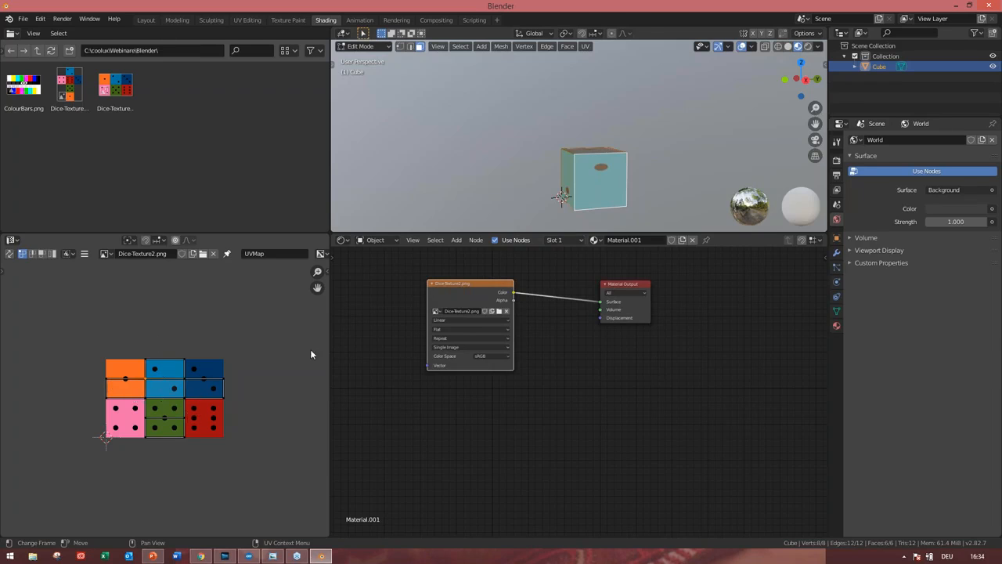
{"action": "left_click", "coordinate": [586, 47]}
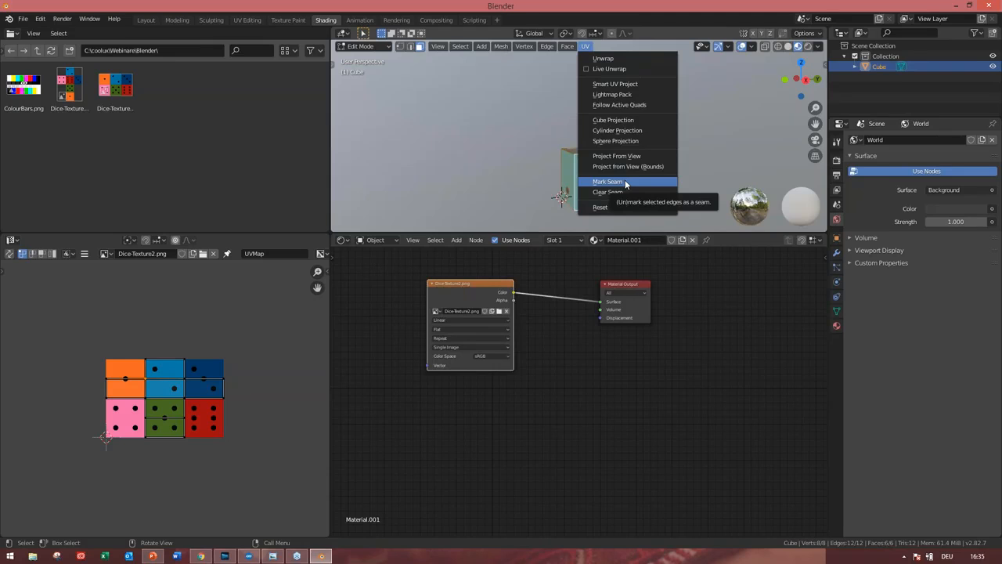
Mark a seam on three cube edges: the front face's lower and right edges and the back-left vertical edge
{"action": "left_click", "coordinate": [517, 143]}
{"action": "left_click", "coordinate": [409, 46]}
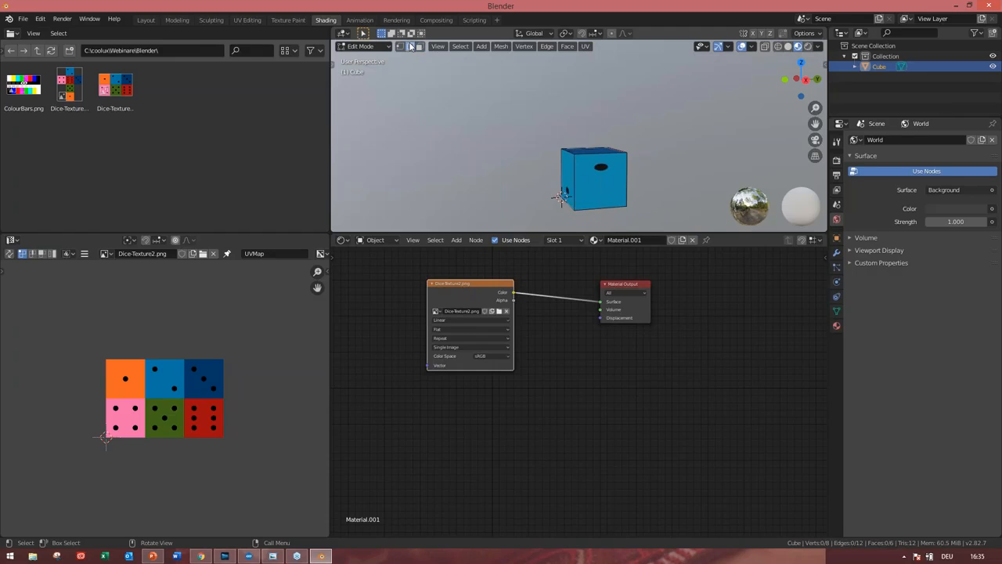
{"action": "left_click", "coordinate": [576, 167]}
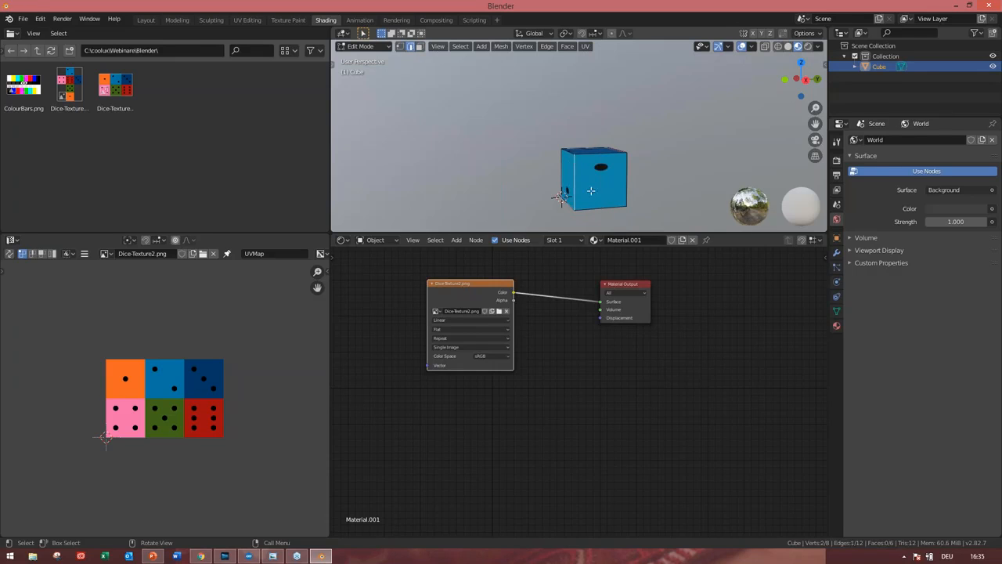
{"action": "left_click", "coordinate": [627, 167]}
{"action": "left_click", "coordinate": [608, 206]}
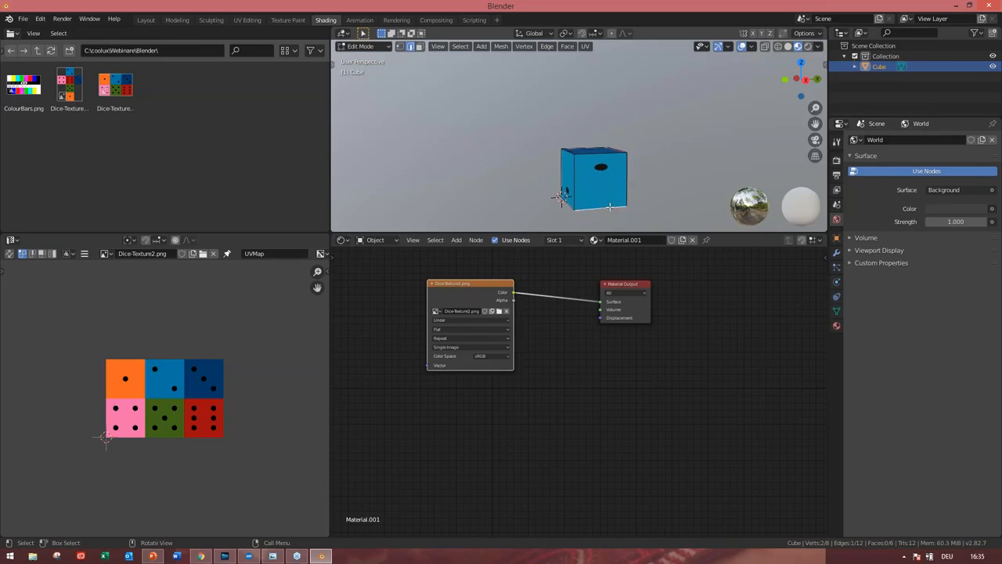
{"action": "left_click", "coordinate": [561, 166], "text": "shift"}
{"action": "left_click", "coordinate": [627, 167], "text": "shift"}
{"action": "left_click", "coordinate": [583, 46]}
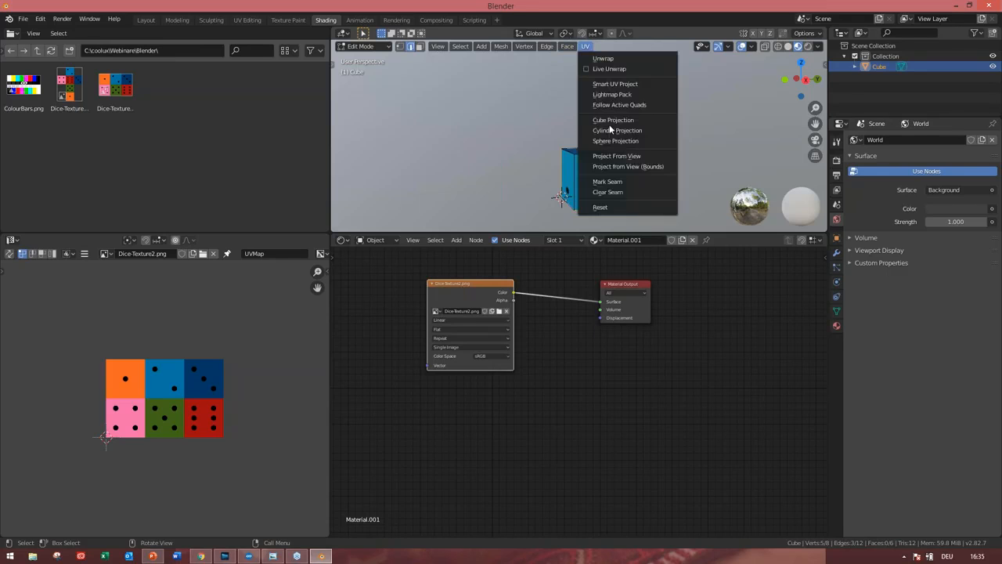
{"action": "left_click", "coordinate": [608, 182]}
{"action": "left_click", "coordinate": [605, 205]}
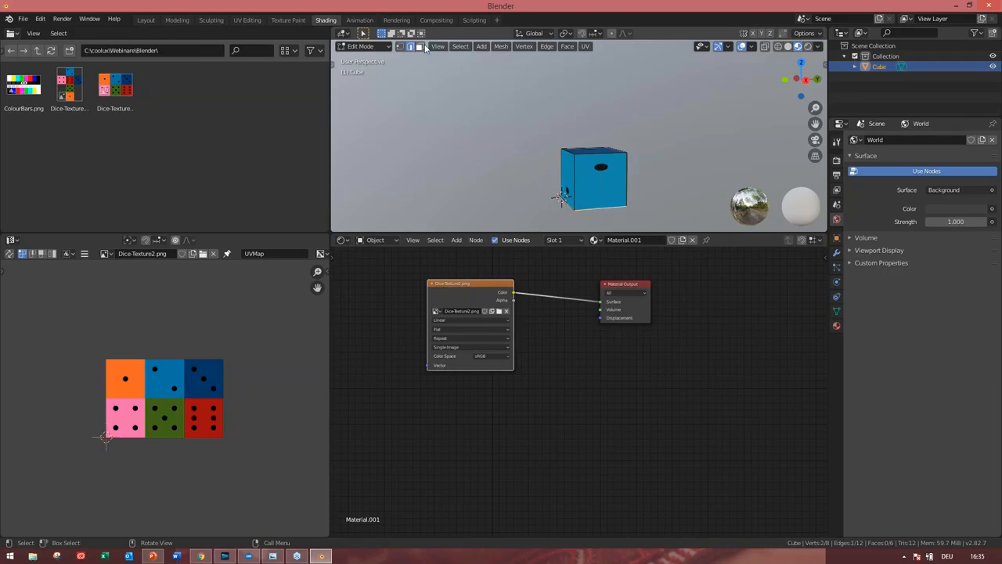
Select all the cube's faces in face mode and mark all their edges as seams
{"action": "left_click", "coordinate": [421, 47]}
{"action": "left_click", "coordinate": [609, 184]}
{"action": "key", "text": "a"}
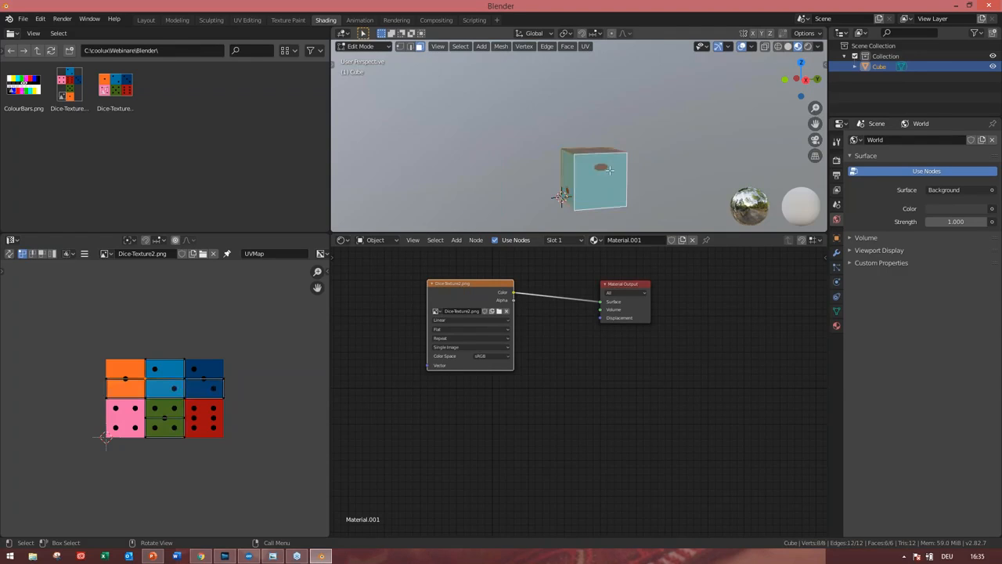
{"action": "left_click", "coordinate": [585, 46]}
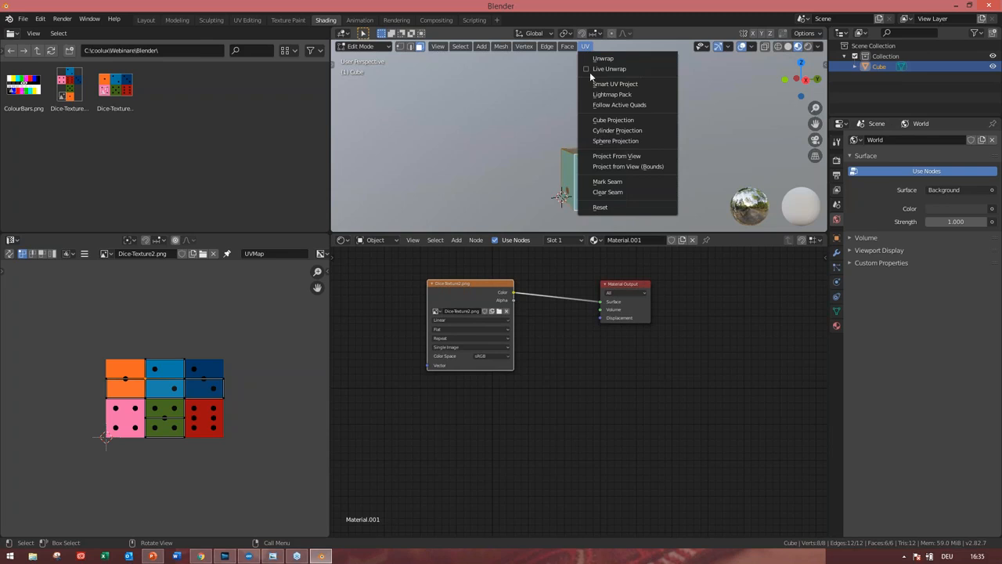
{"action": "left_click", "coordinate": [617, 184]}
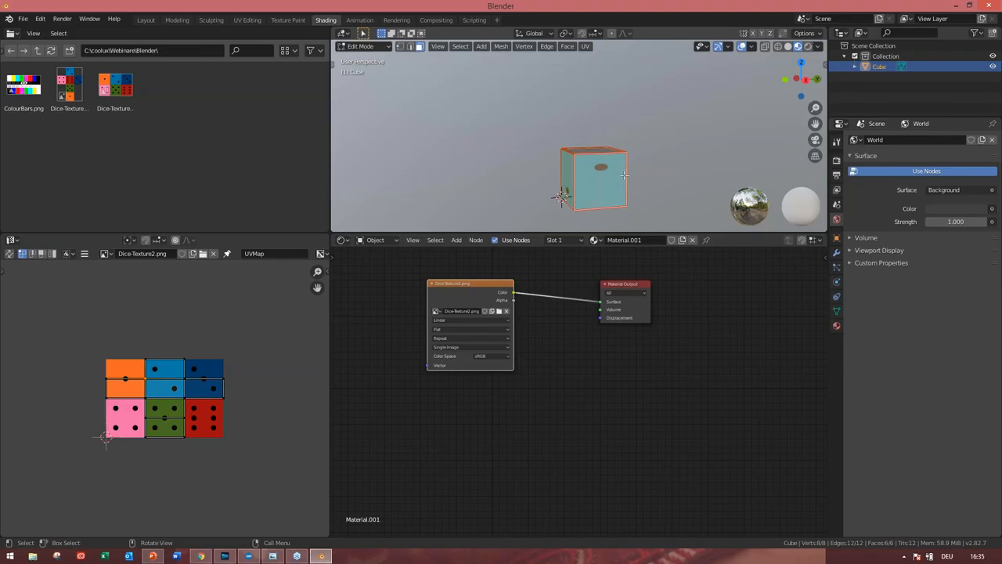
Project the UVs of all cube faces from a slightly rotated view with Project From View
{"action": "middle_click_drag", "start_coordinate": [624, 175], "coordinate": [598, 181]}
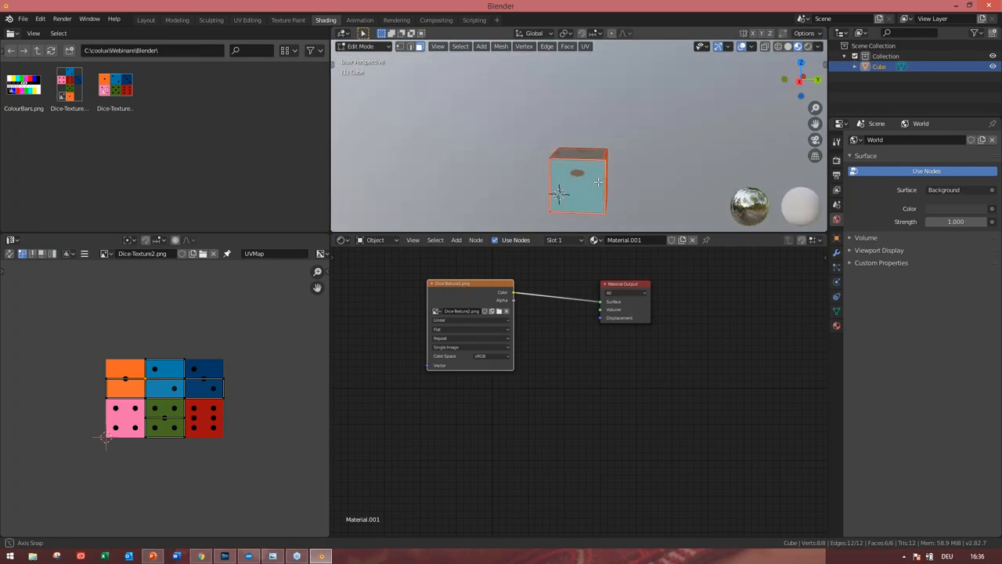
{"action": "left_click", "coordinate": [585, 46]}
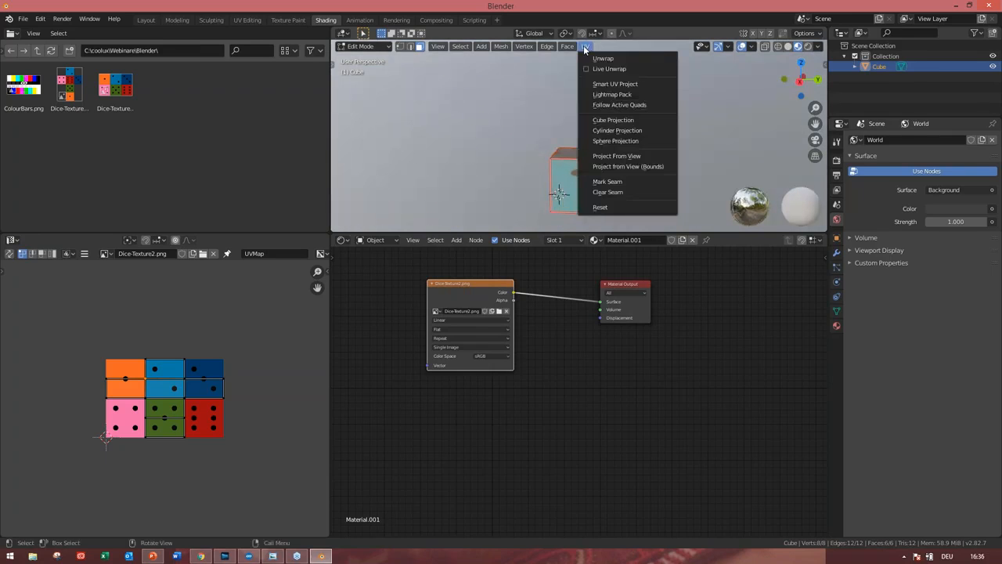
{"action": "left_click", "coordinate": [637, 157]}
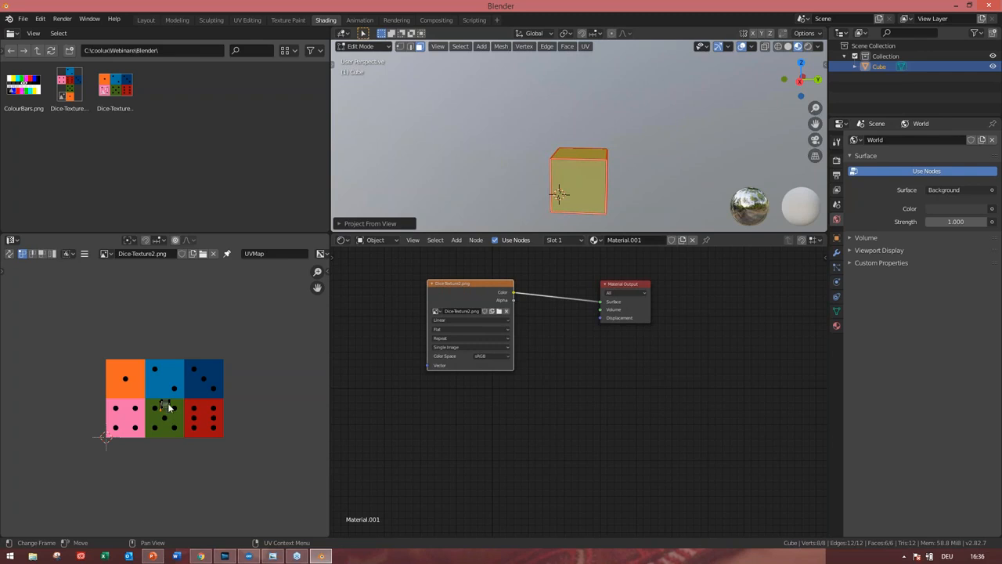
Unwrap all the cube's faces along the marked seams
{"action": "left_click", "coordinate": [585, 47]}
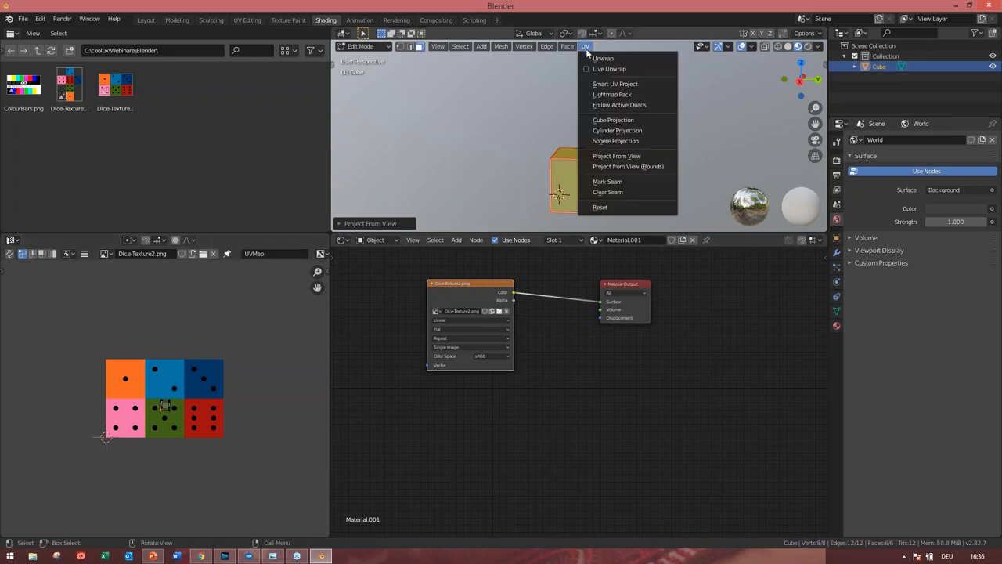
{"action": "left_click", "coordinate": [601, 59]}
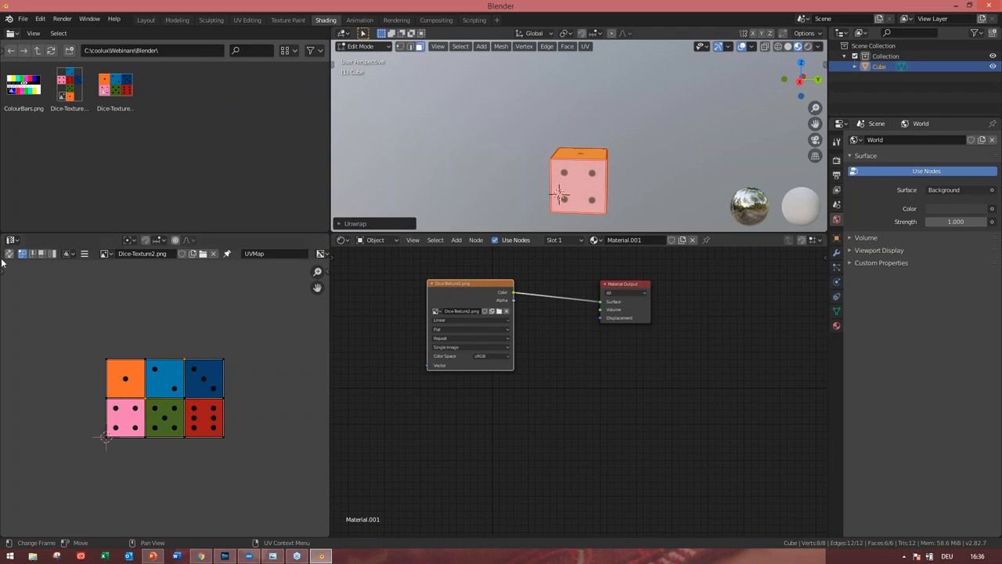
Show the UV editor's tools, display Dice-Texture.png as its image and activate the Move tool there
{"action": "left_click_drag", "start_coordinate": [3, 270], "coordinate": [27, 270]}
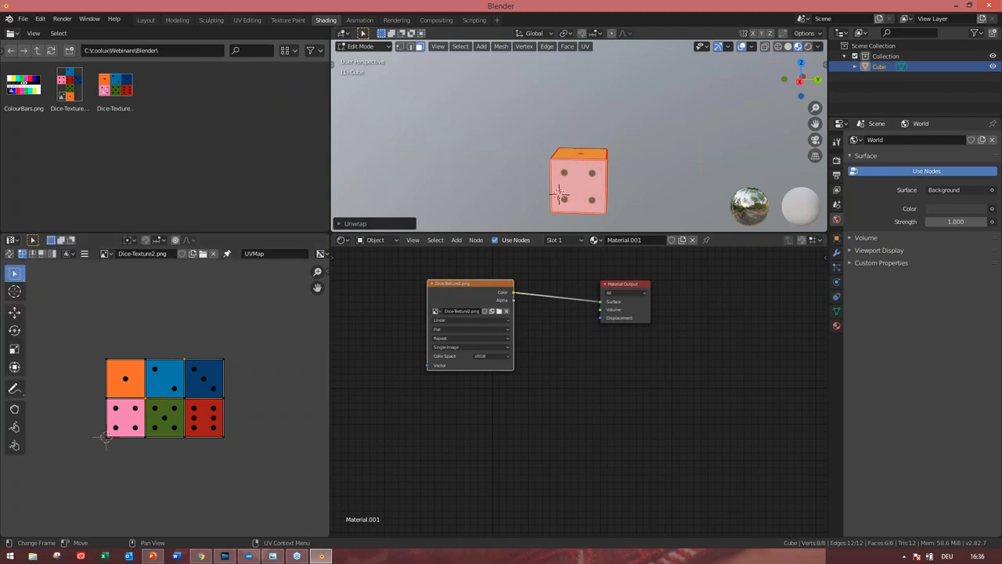
{"action": "left_click", "coordinate": [106, 254]}
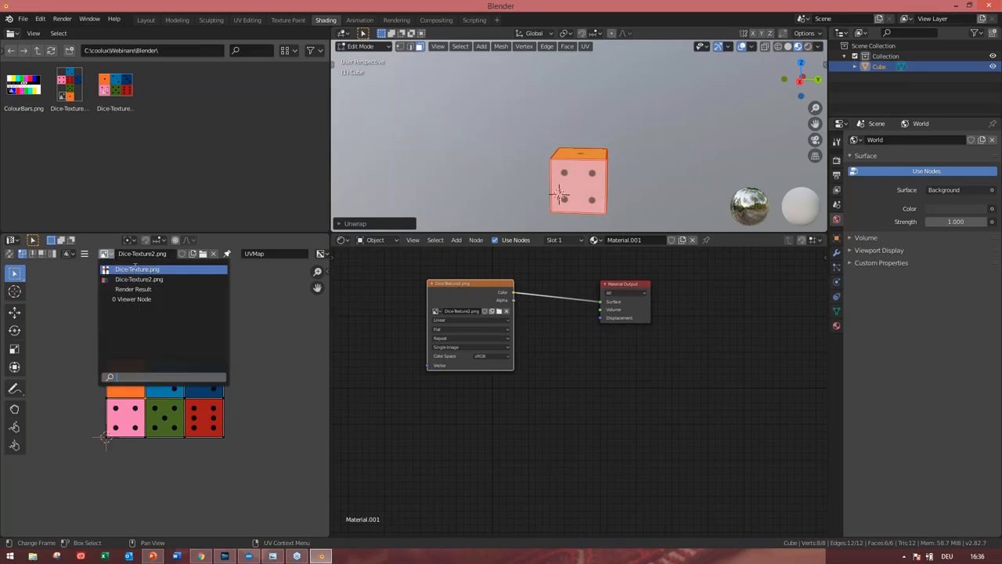
{"action": "left_click", "coordinate": [134, 268]}
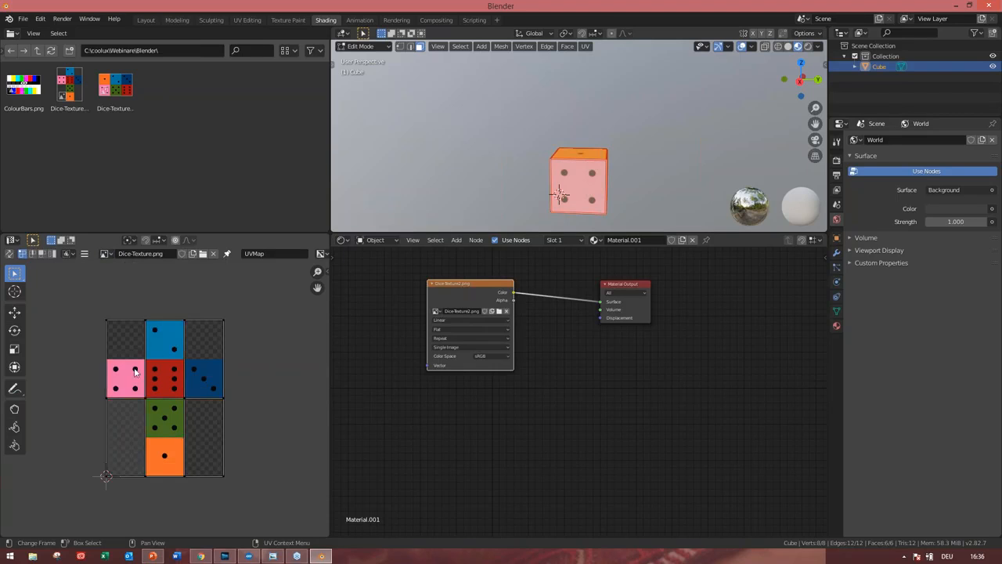
{"action": "left_click", "coordinate": [14, 311]}
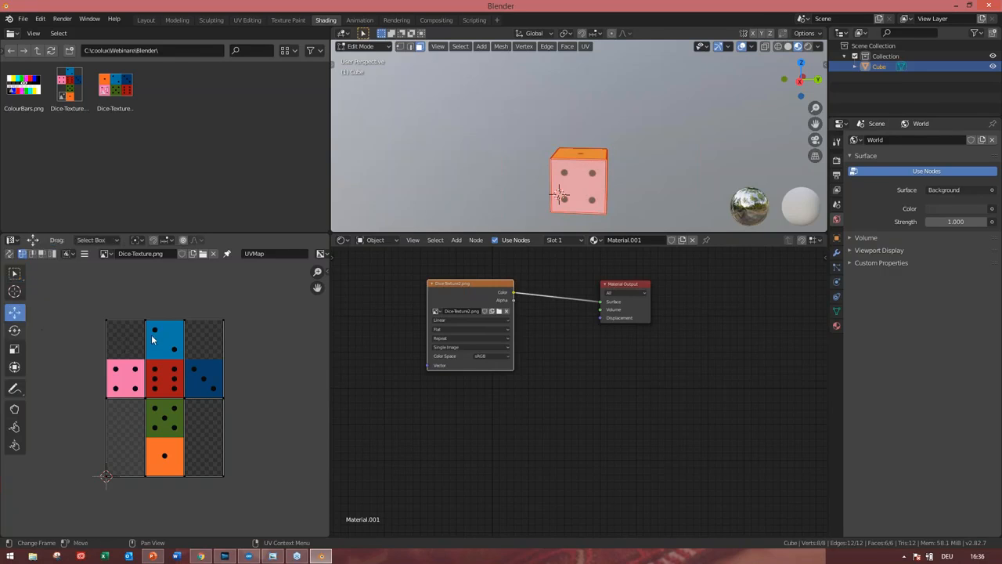
{"action": "scroll", "coordinate": [146, 379], "scroll_direction": "up", "scroll_amount": 2}
{"action": "scroll", "coordinate": [147, 383], "scroll_direction": "down", "scroll_amount": 1}
{"action": "left_click", "coordinate": [133, 399]}
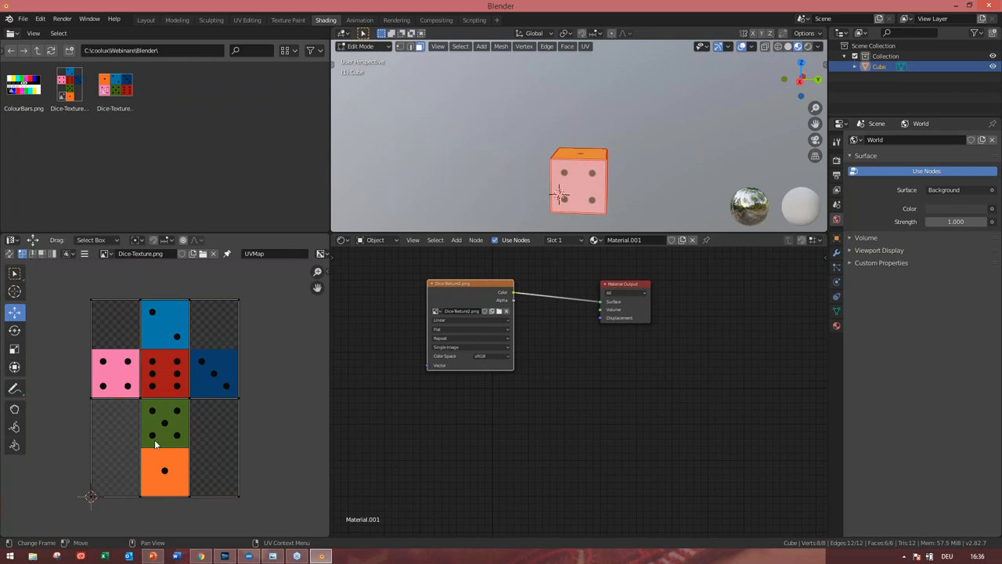
{"action": "scroll", "coordinate": [222, 363], "scroll_direction": "up", "scroll_amount": 3}
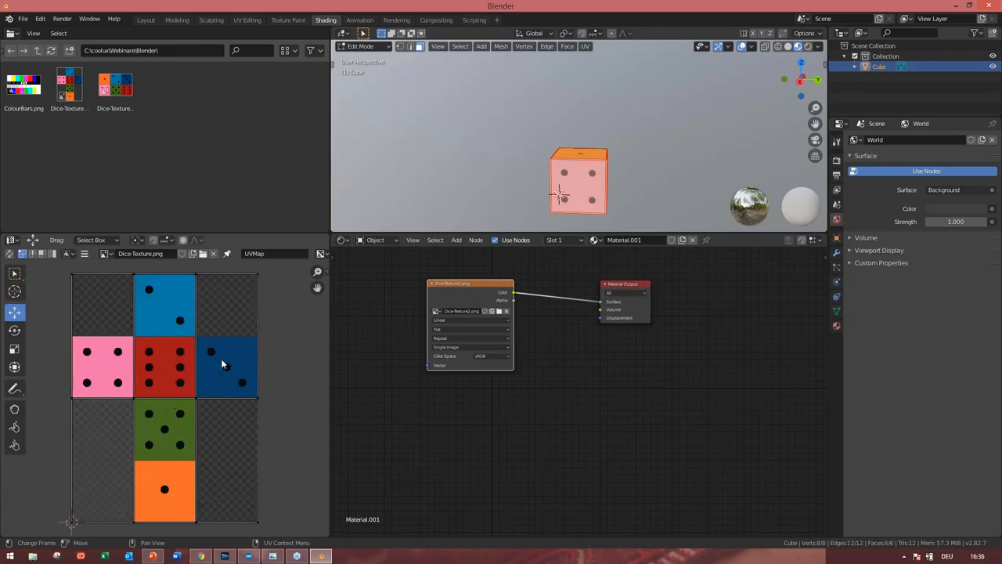
{"action": "scroll", "coordinate": [221, 363], "scroll_direction": "down", "scroll_amount": 2}
Select only the cube's front face and move its UV face over the green five and orange one squares
{"action": "left_click_drag", "start_coordinate": [505, 109], "coordinate": [634, 228]}
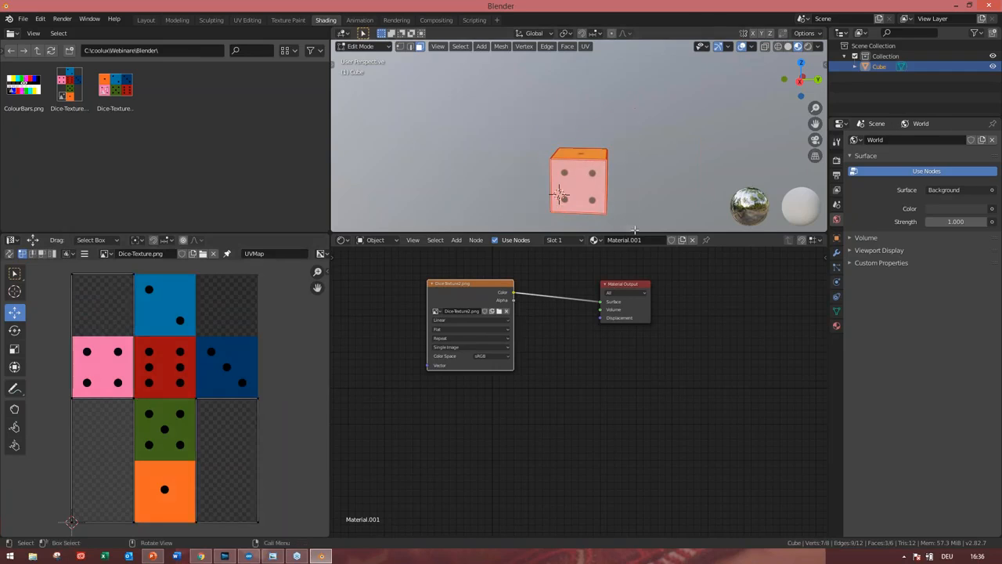
{"action": "left_click", "coordinate": [603, 178]}
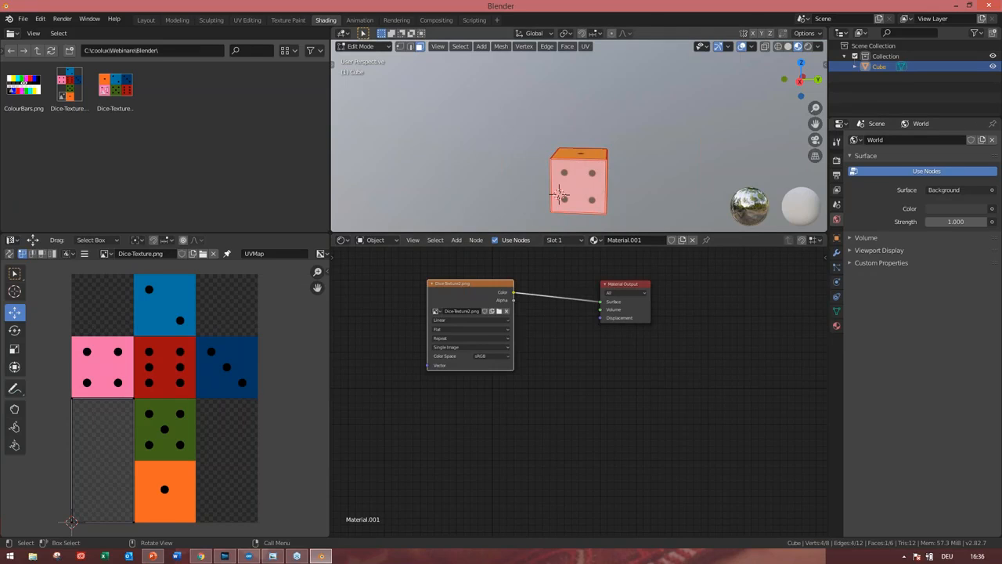
{"action": "left_click", "coordinate": [13, 274]}
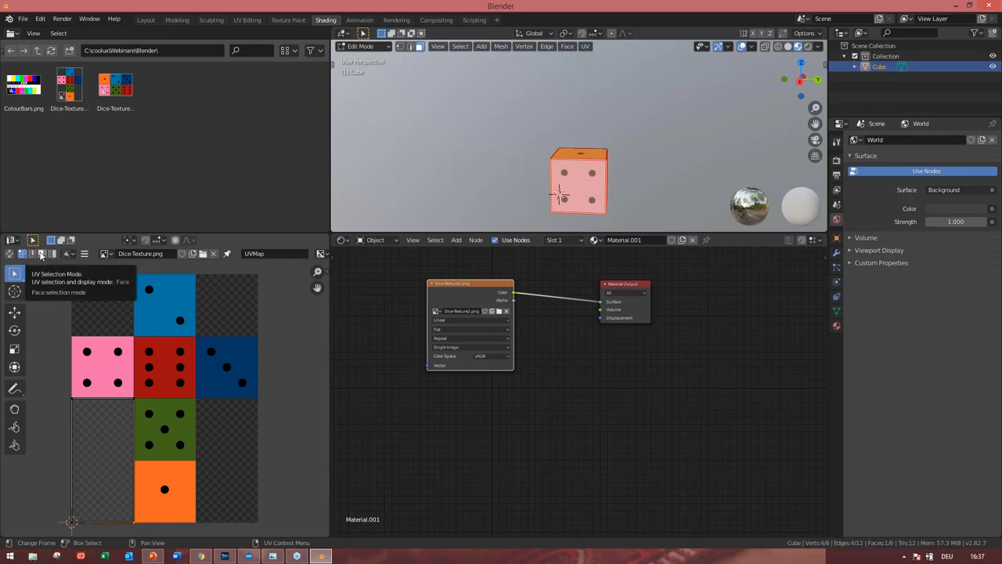
{"action": "left_click", "coordinate": [40, 255]}
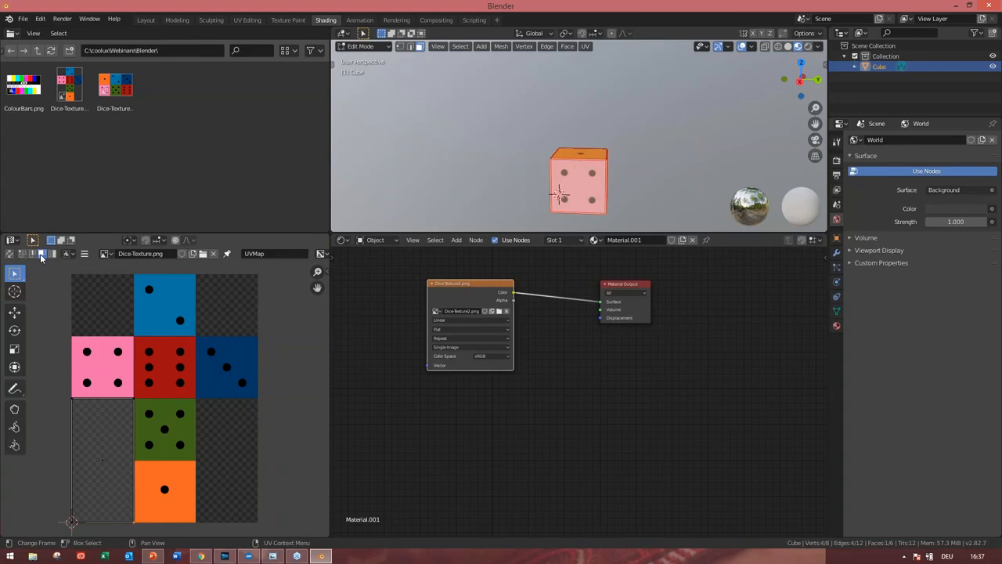
{"action": "left_click", "coordinate": [109, 457]}
{"action": "left_click", "coordinate": [15, 313]}
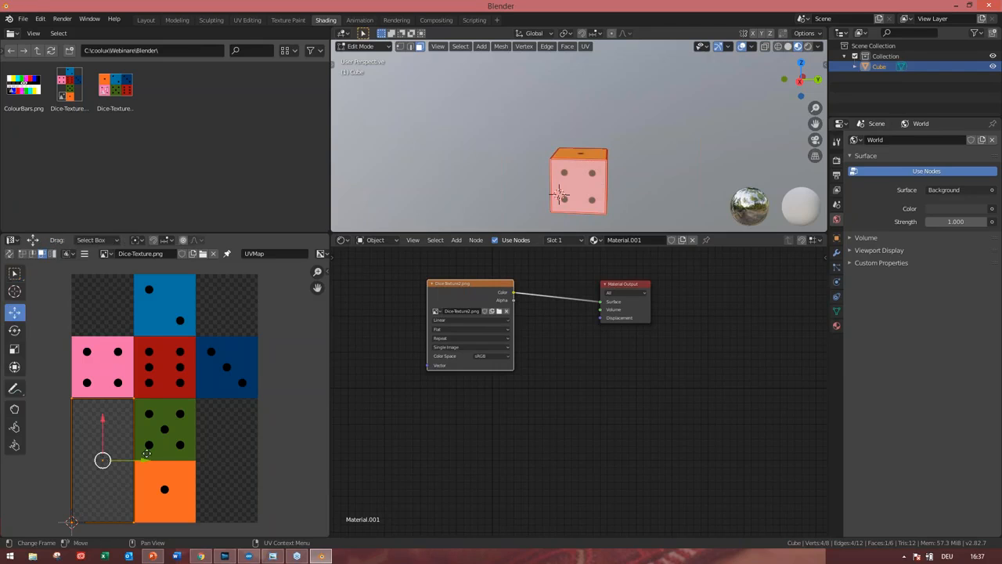
{"action": "left_click_drag", "start_coordinate": [103, 459], "coordinate": [163, 423]}
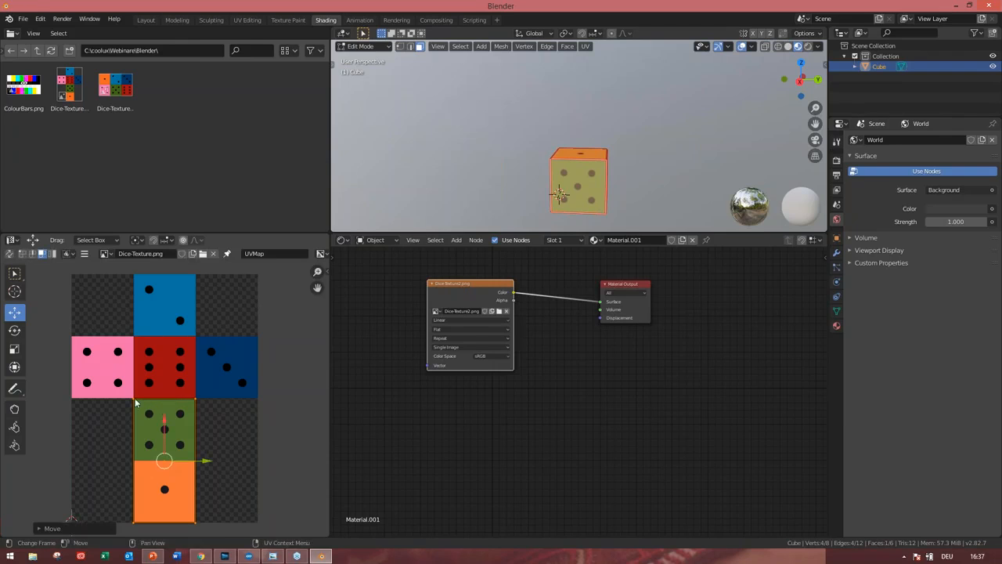
Scale the front face's UV vertically to about half its height and move it onto the green five square
{"action": "left_click", "coordinate": [14, 349]}
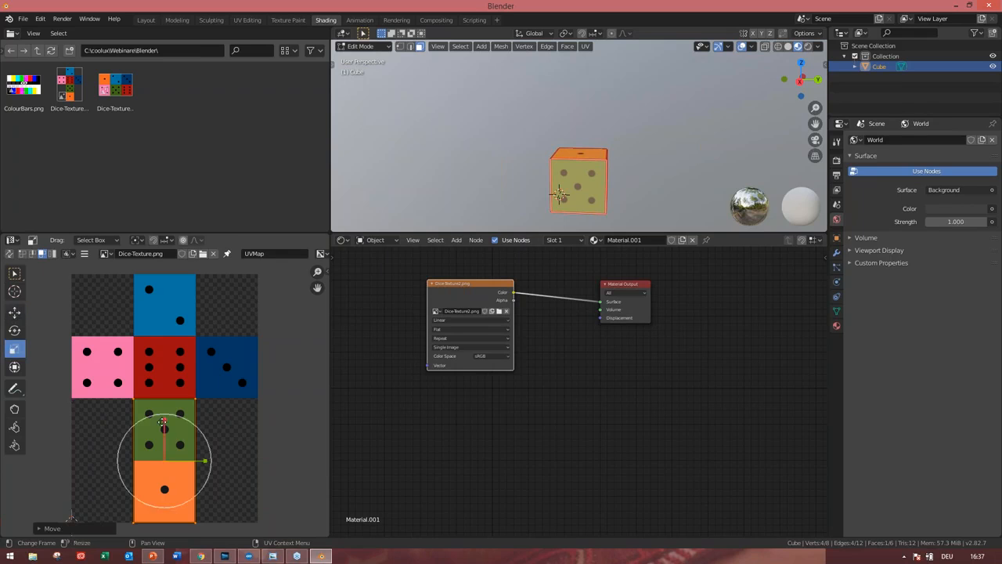
{"action": "left_click_drag", "start_coordinate": [165, 423], "coordinate": [163, 456]}
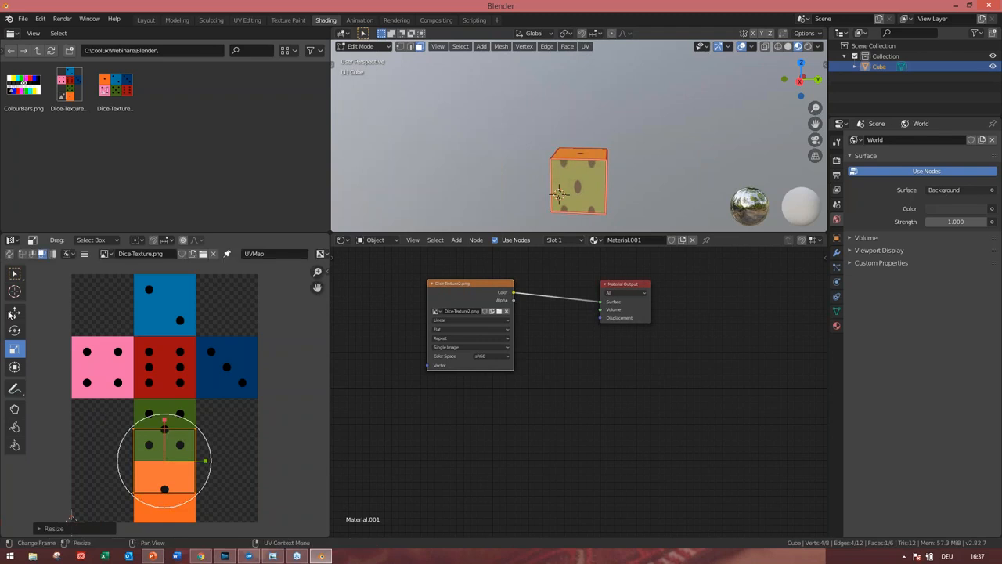
{"action": "left_click", "coordinate": [14, 312]}
{"action": "left_click_drag", "start_coordinate": [165, 450], "coordinate": [165, 426]}
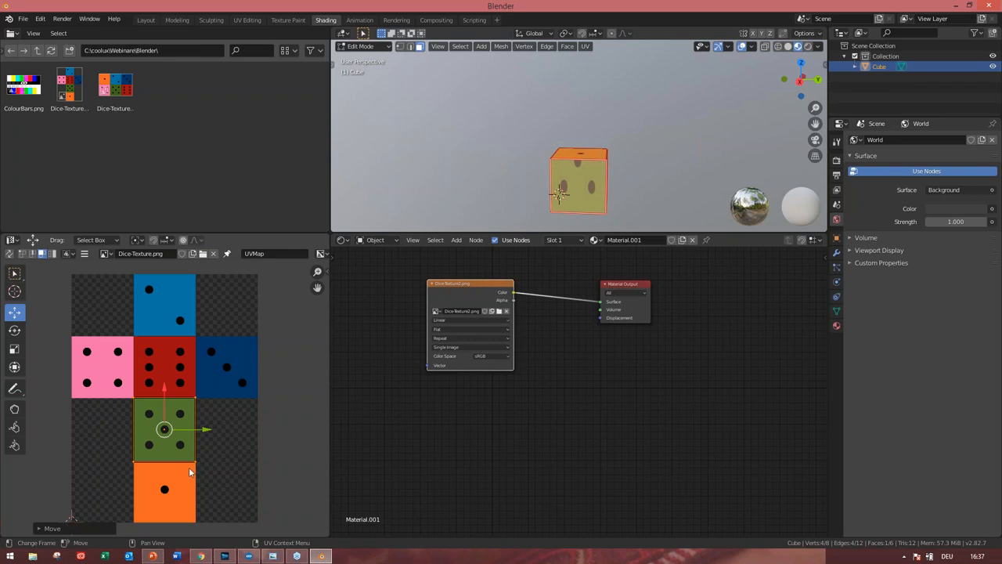
{"action": "left_click", "coordinate": [161, 430]}
{"action": "left_click", "coordinate": [162, 351]}
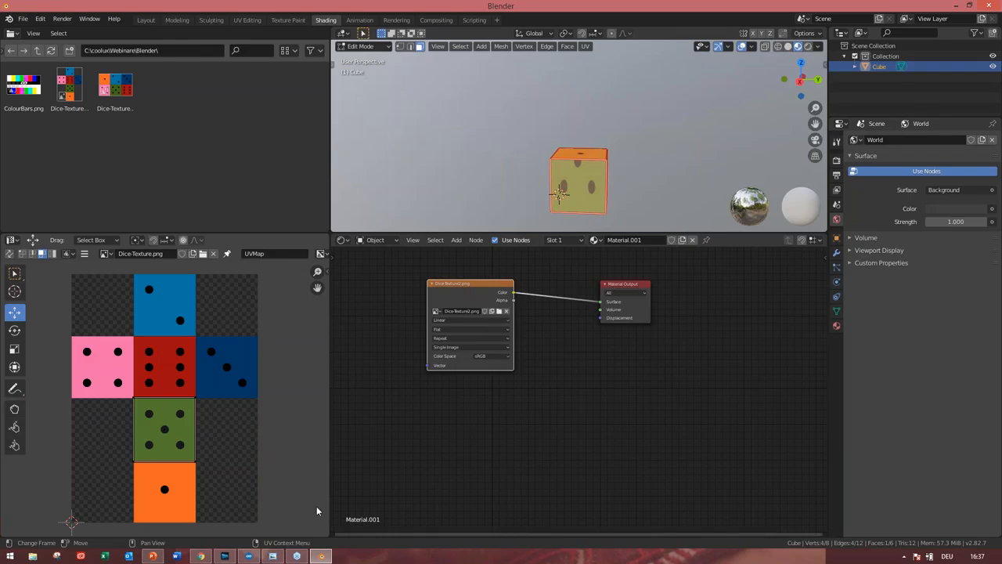
{"action": "key", "text": "ctrl+z"}
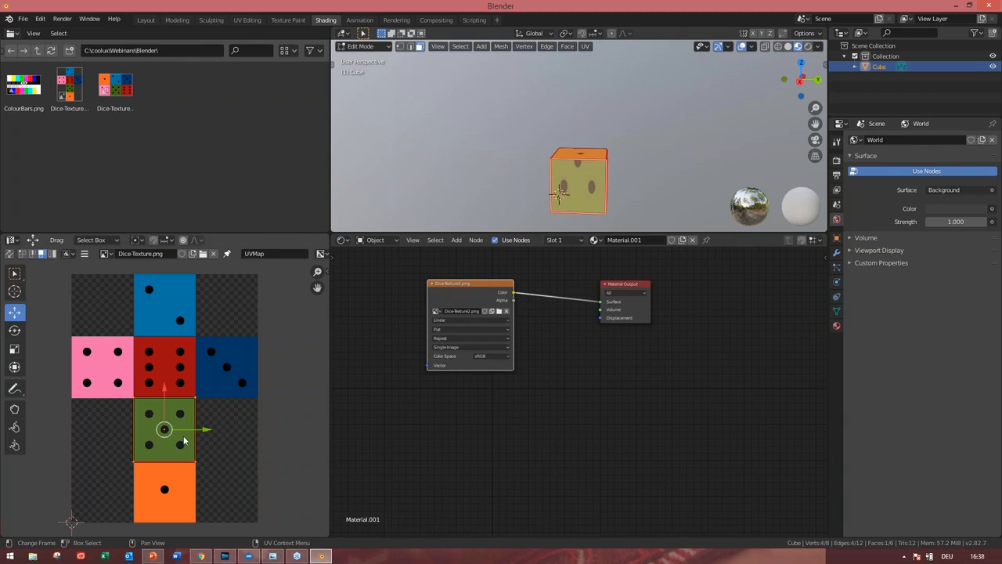
Box-select the visible cube faces to inspect their UV layout, and reselect only the front face in face mode
{"action": "scroll", "coordinate": [180, 438], "scroll_direction": "up", "scroll_amount": 2}
{"action": "scroll", "coordinate": [167, 436], "scroll_direction": "down", "scroll_amount": 1}
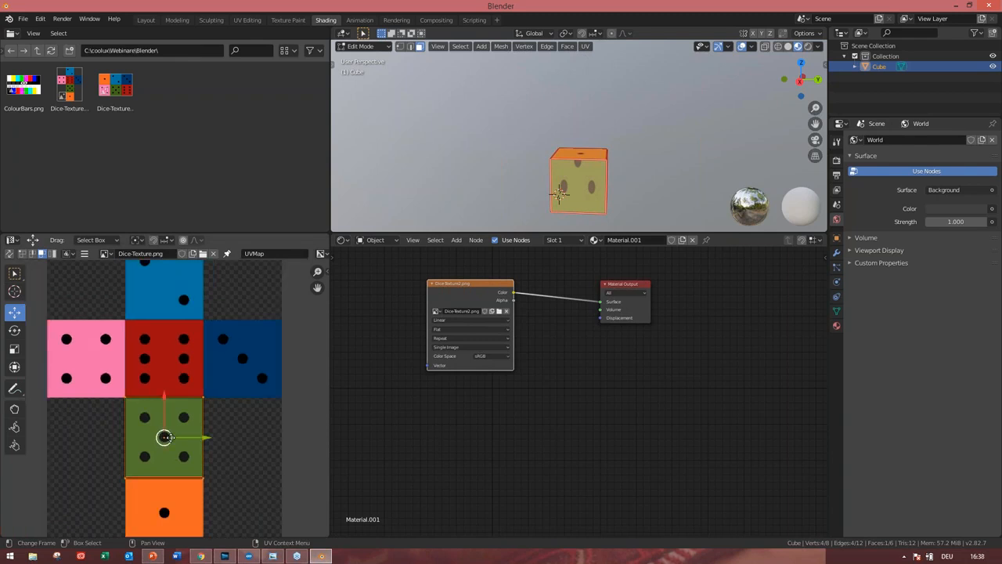
{"action": "left_click_drag", "start_coordinate": [501, 112], "coordinate": [670, 230]}
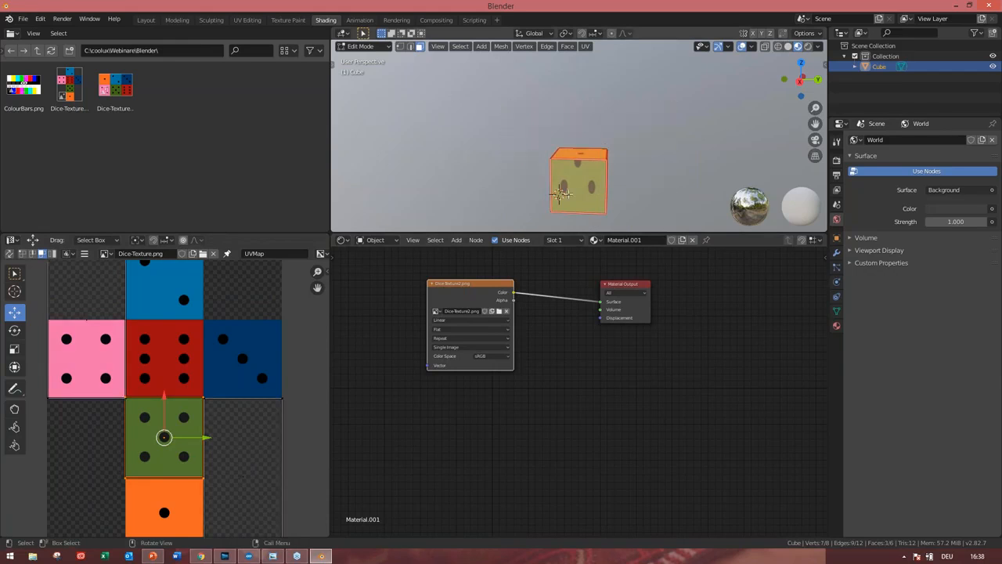
{"action": "scroll", "coordinate": [581, 149], "scroll_direction": "down", "scroll_amount": 1}
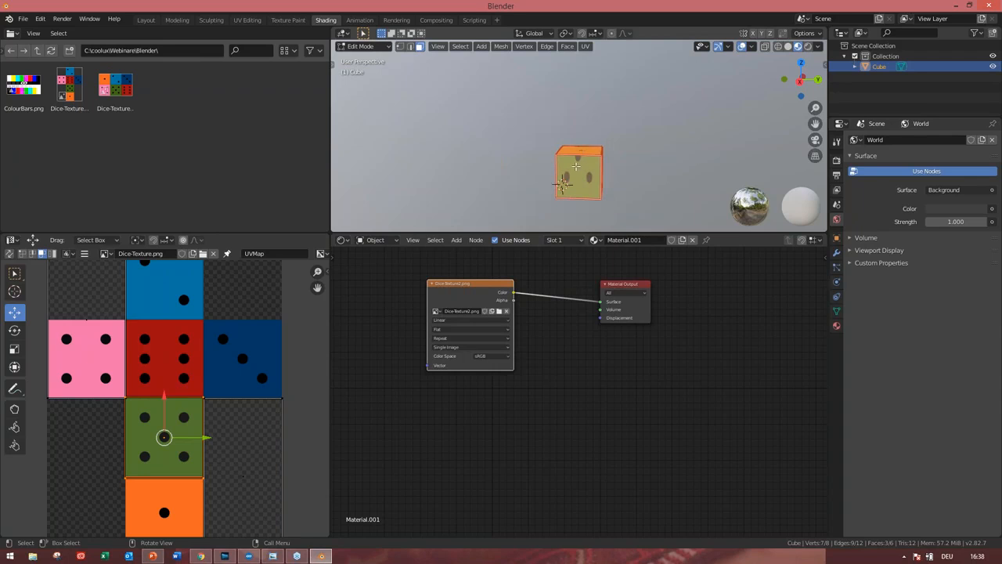
{"action": "left_click", "coordinate": [33, 254]}
{"action": "left_click", "coordinate": [42, 253]}
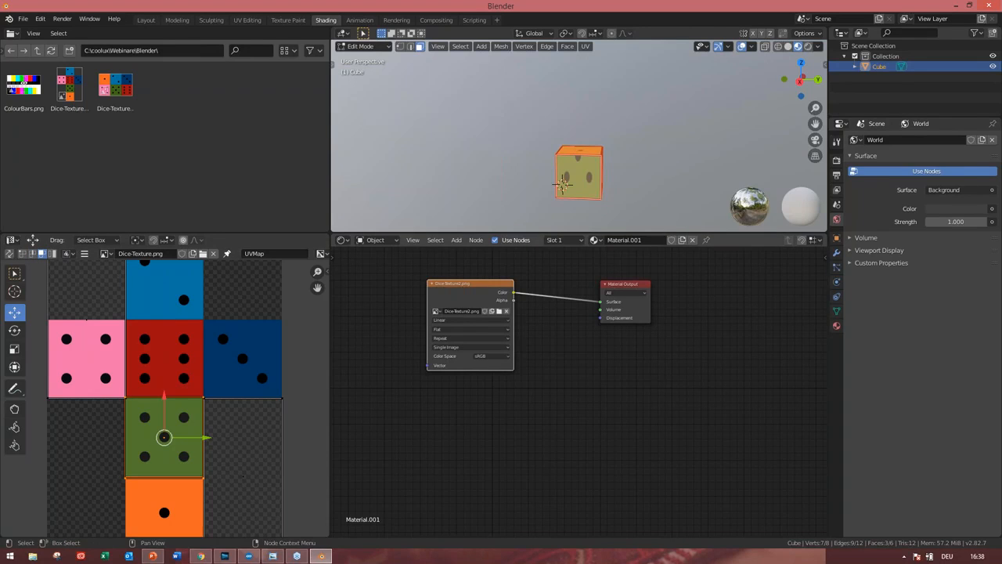
{"action": "left_click", "coordinate": [576, 180]}
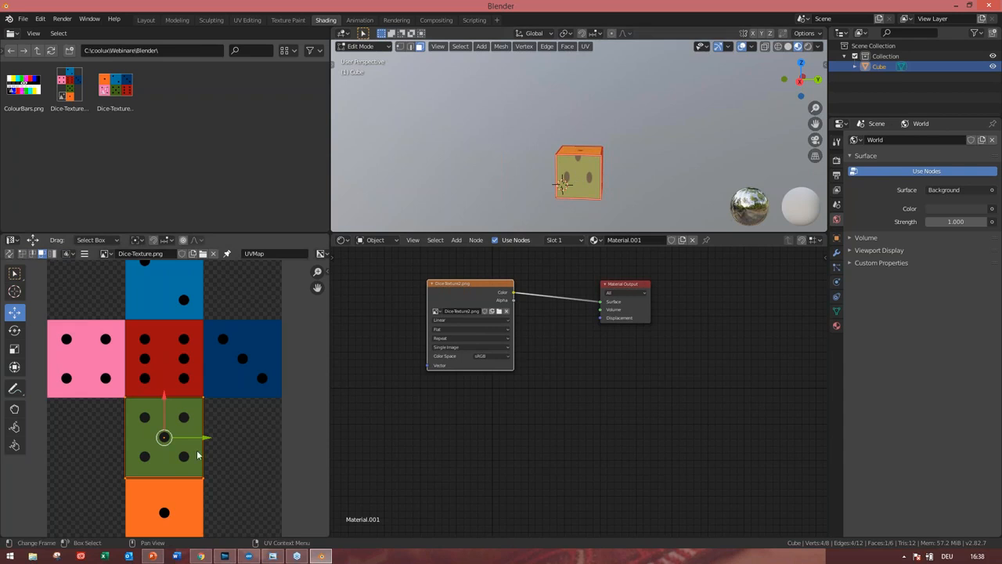
Move the front face's UV up by about half a square and select all of the cube's faces
{"action": "left_click_drag", "start_coordinate": [163, 436], "coordinate": [163, 403]}
{"action": "middle_click_drag", "start_coordinate": [559, 181], "coordinate": [563, 211]}
{"action": "left_click_drag", "start_coordinate": [514, 99], "coordinate": [649, 208]}
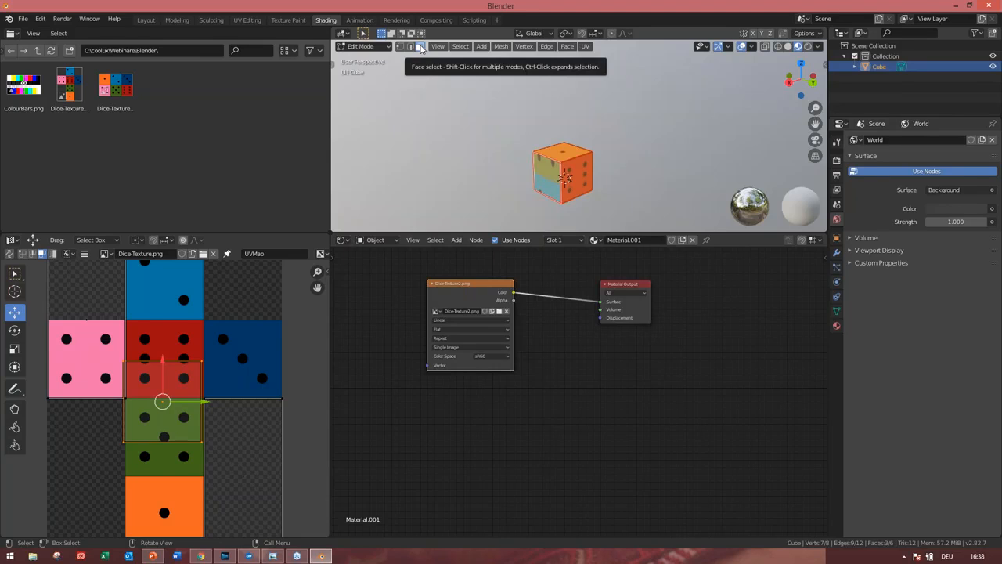
{"action": "key", "text": "a"}
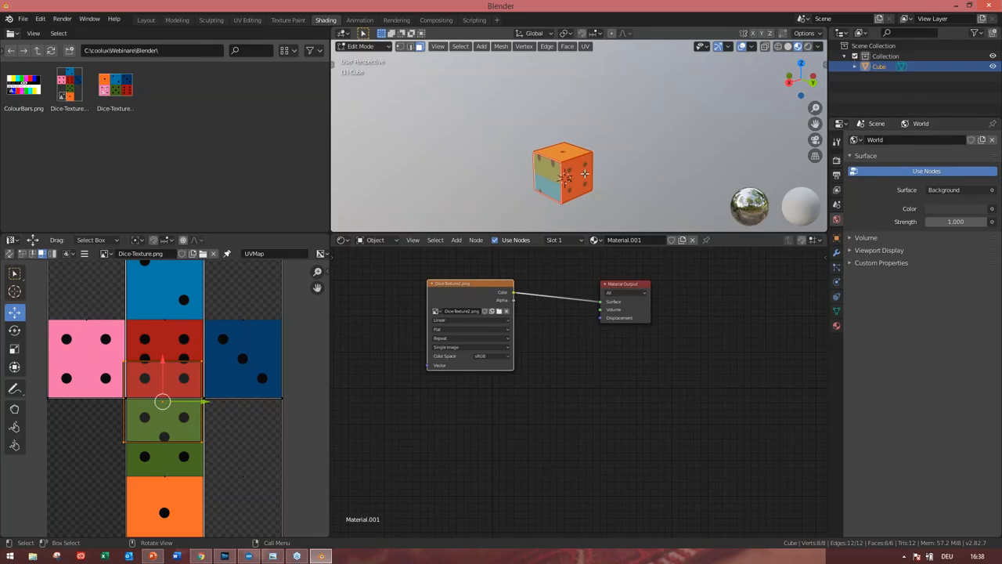
{"action": "left_click", "coordinate": [158, 392]}
{"action": "left_click", "coordinate": [106, 307], "text": "shift"}
{"action": "left_click", "coordinate": [161, 302], "text": "shift"}
{"action": "left_click", "coordinate": [220, 306], "text": "shift"}
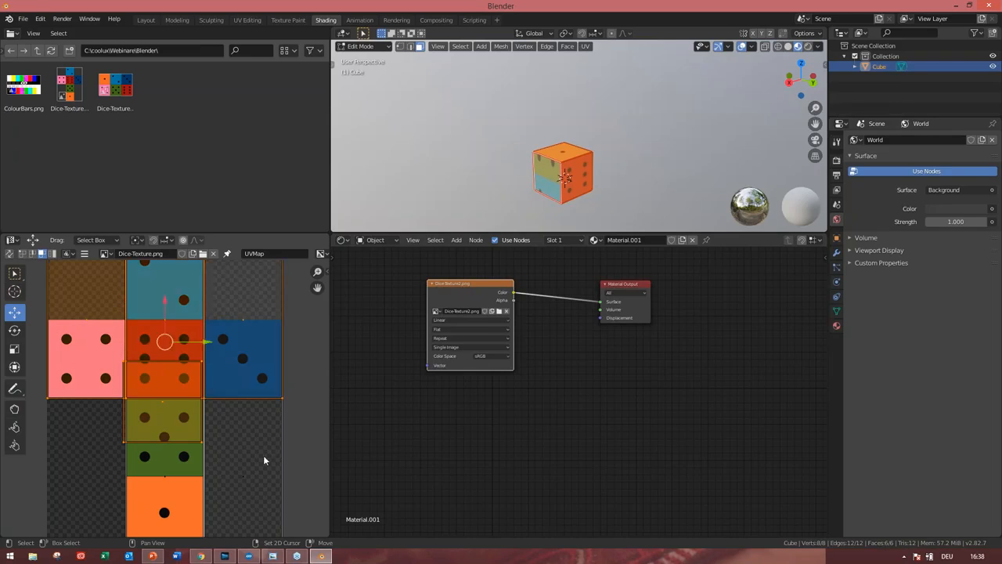
{"action": "left_click", "coordinate": [264, 460], "text": "shift"}
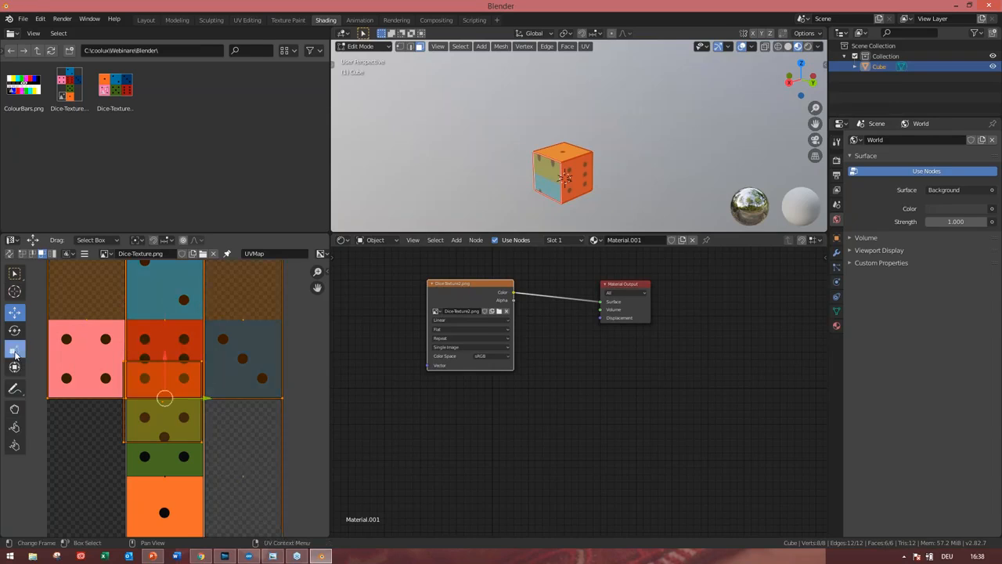
Select the UV faces other than the one overlapping the red and green squares, and scale them vertically to about half their height
{"action": "left_click", "coordinate": [14, 350]}
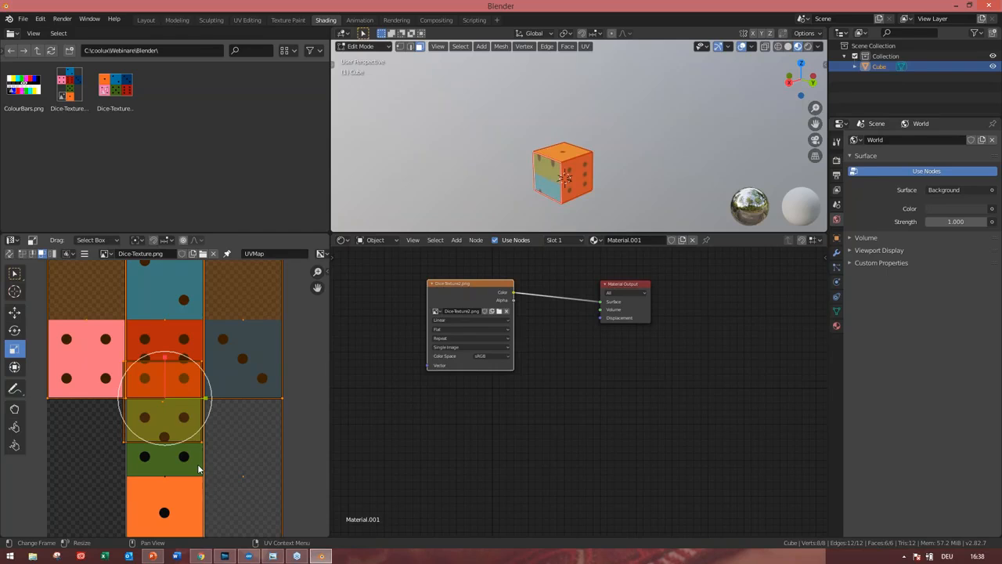
{"action": "left_click", "coordinate": [239, 469]}
{"action": "left_click", "coordinate": [150, 389]}
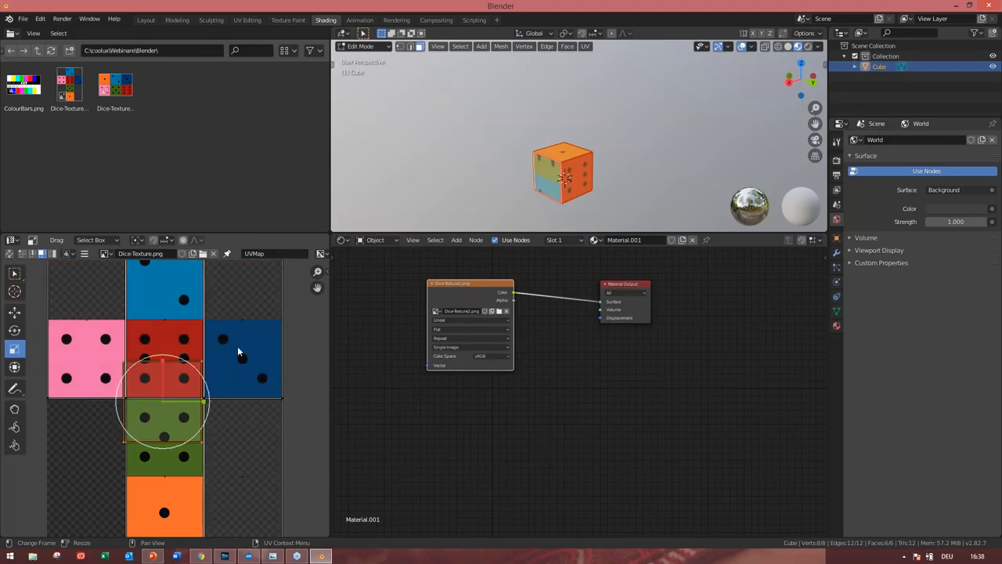
{"action": "left_click", "coordinate": [240, 351]}
{"action": "left_click", "coordinate": [226, 455], "text": "shift"}
{"action": "left_click", "coordinate": [157, 333], "text": "shift"}
{"action": "left_click", "coordinate": [99, 319], "text": "shift"}
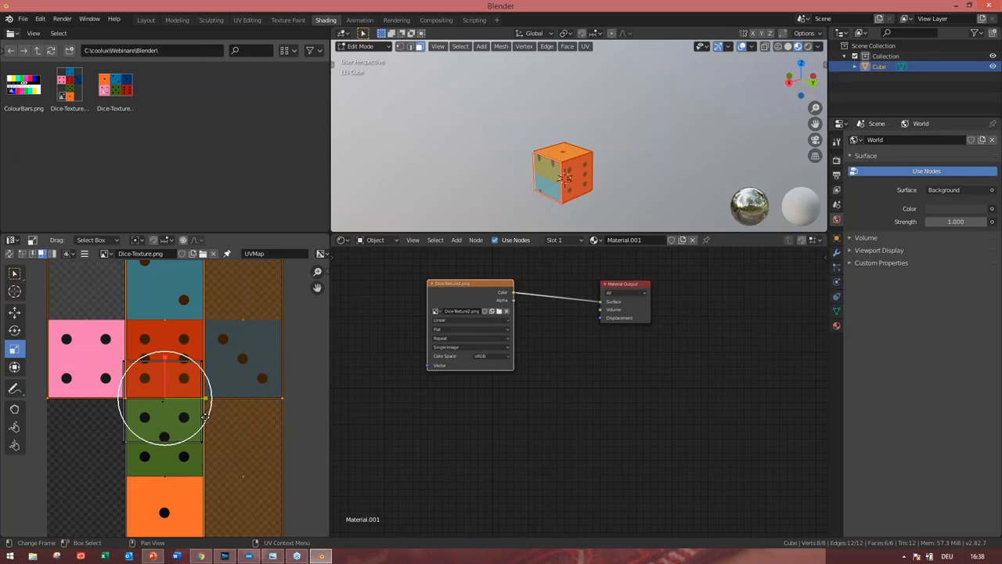
{"action": "left_click_drag", "start_coordinate": [165, 358], "coordinate": [167, 379]}
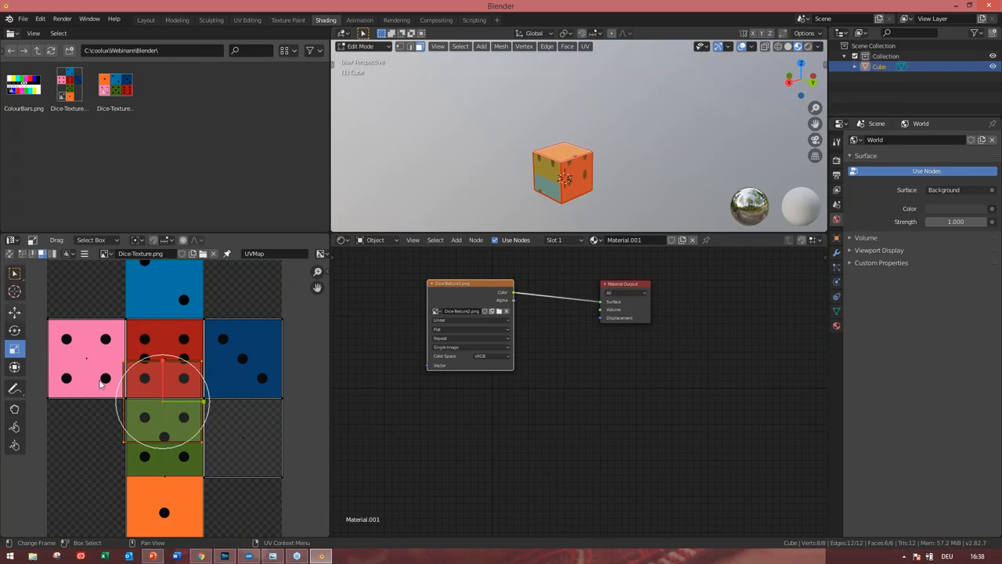
Move the front face's UV onto the green five square and shift its lower edge up to the boundary with the orange square
{"action": "left_click_drag", "start_coordinate": [163, 402], "coordinate": [164, 438]}
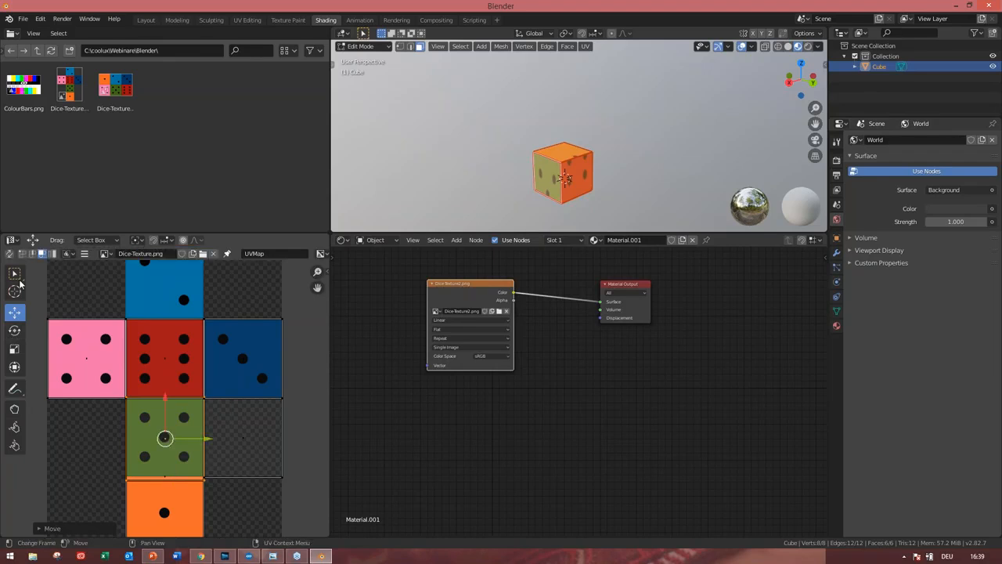
{"action": "left_click", "coordinate": [31, 253]}
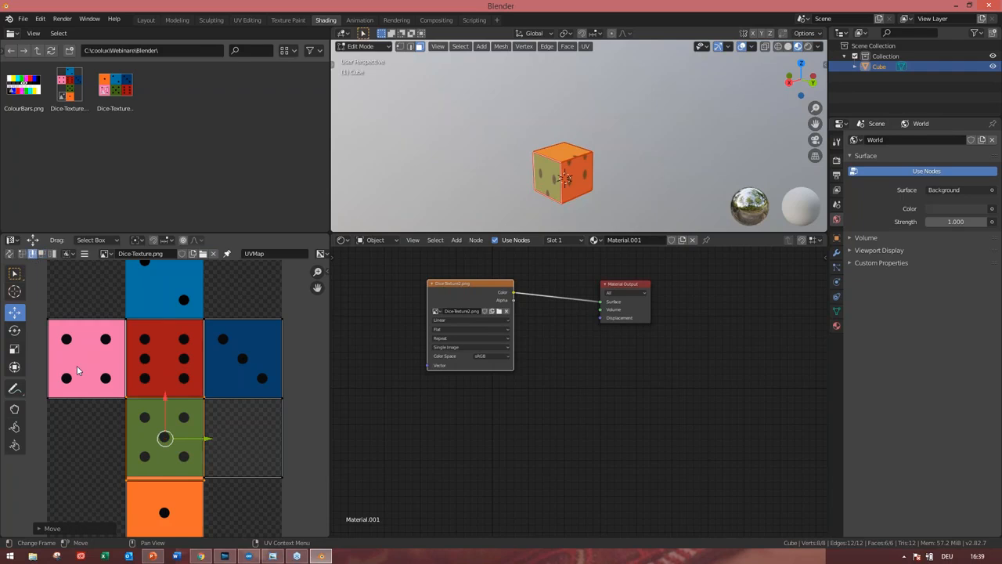
{"action": "left_click", "coordinate": [174, 479]}
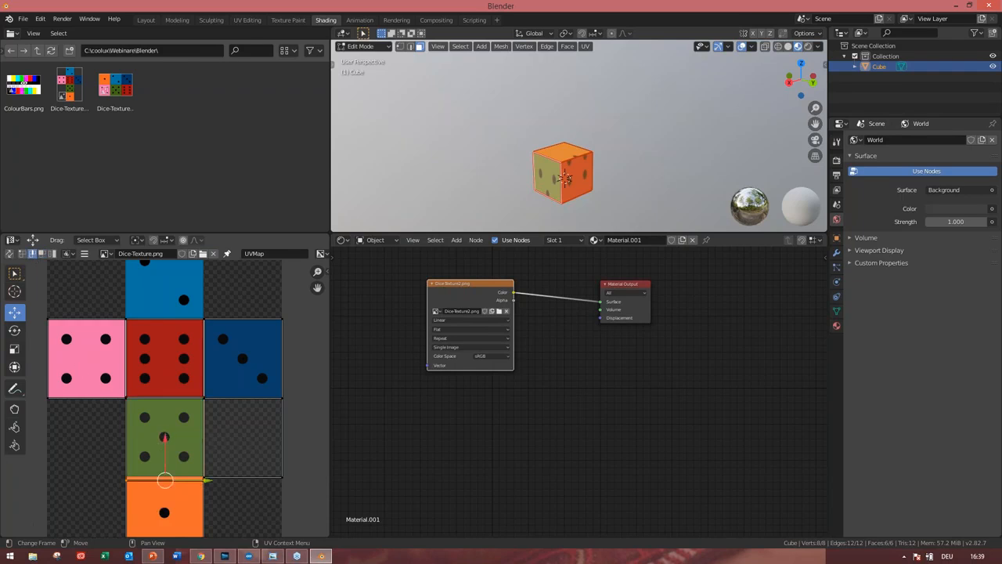
{"action": "left_click_drag", "start_coordinate": [164, 439], "coordinate": [163, 425]}
{"action": "left_click", "coordinate": [164, 422]}
Select the UV face on the empty area beside the green five square and move it onto the light blue two square
{"action": "left_click", "coordinate": [235, 428]}
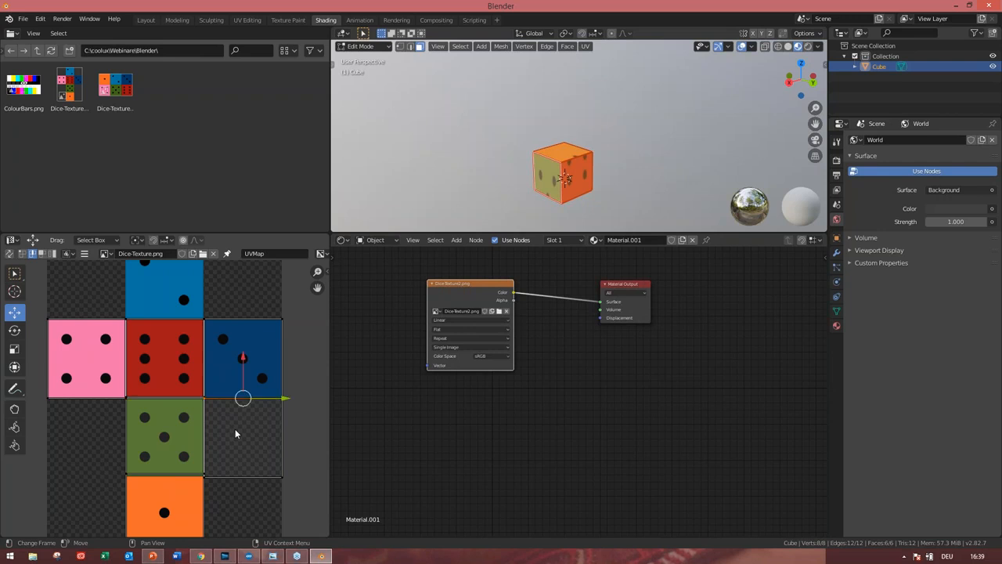
{"action": "left_click", "coordinate": [245, 467]}
{"action": "left_click", "coordinate": [240, 431]}
{"action": "key", "text": "a"}
{"action": "key", "text": "alt+a"}
{"action": "key", "text": "a"}
{"action": "key", "text": "alt+a"}
{"action": "left_click", "coordinate": [282, 475]}
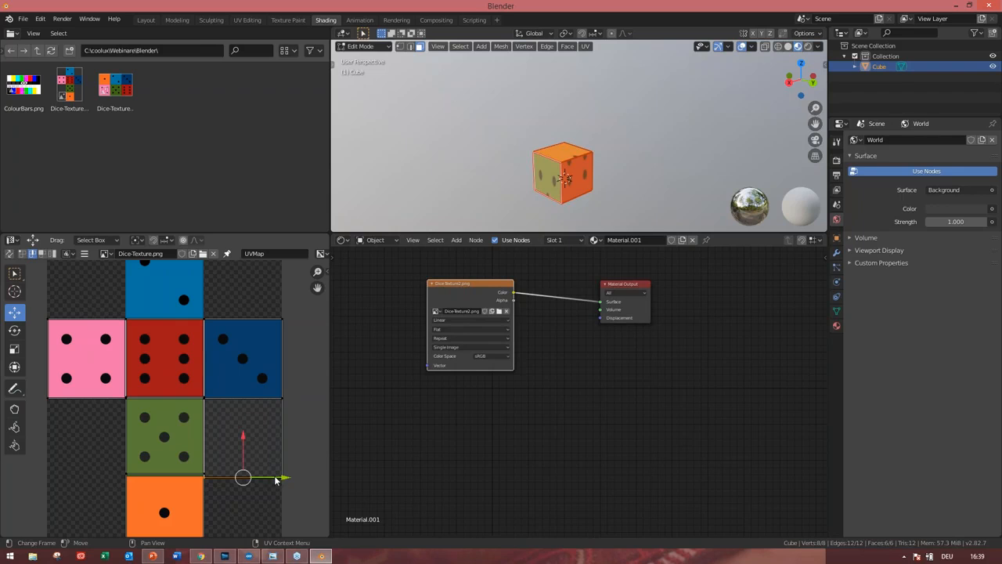
{"action": "left_click", "coordinate": [250, 426]}
{"action": "left_click_drag", "start_coordinate": [241, 433], "coordinate": [166, 295]}
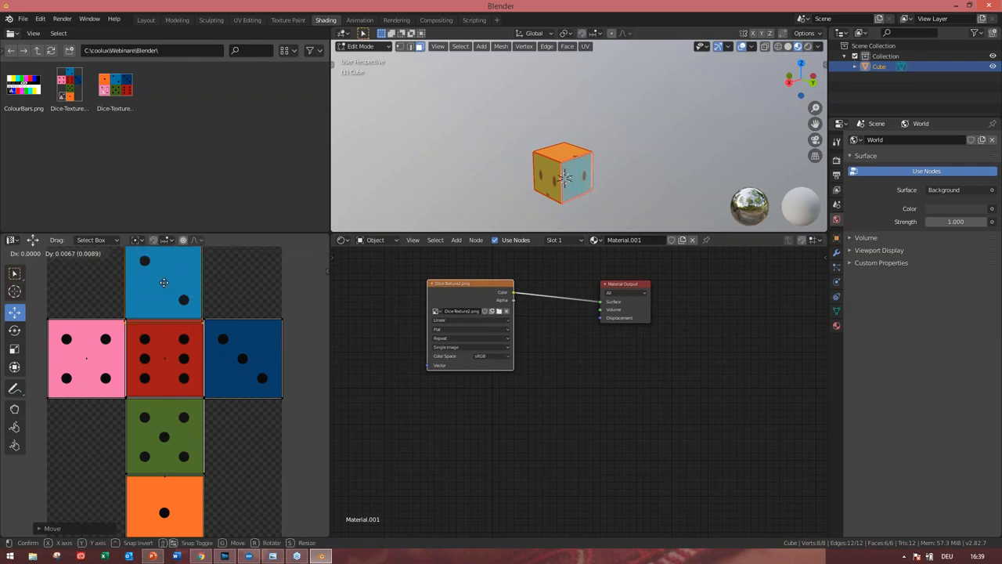
{"action": "scroll", "coordinate": [219, 318], "scroll_direction": "down", "scroll_amount": 2}
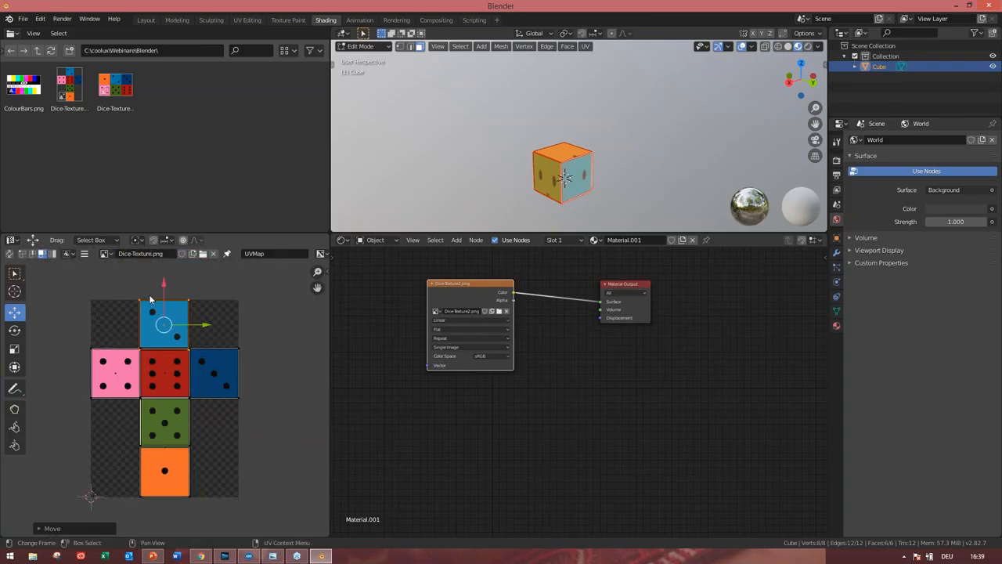
Display Dice-Texture2.png as the UV editor's image to compare the UV layout with it
{"action": "left_click", "coordinate": [111, 254]}
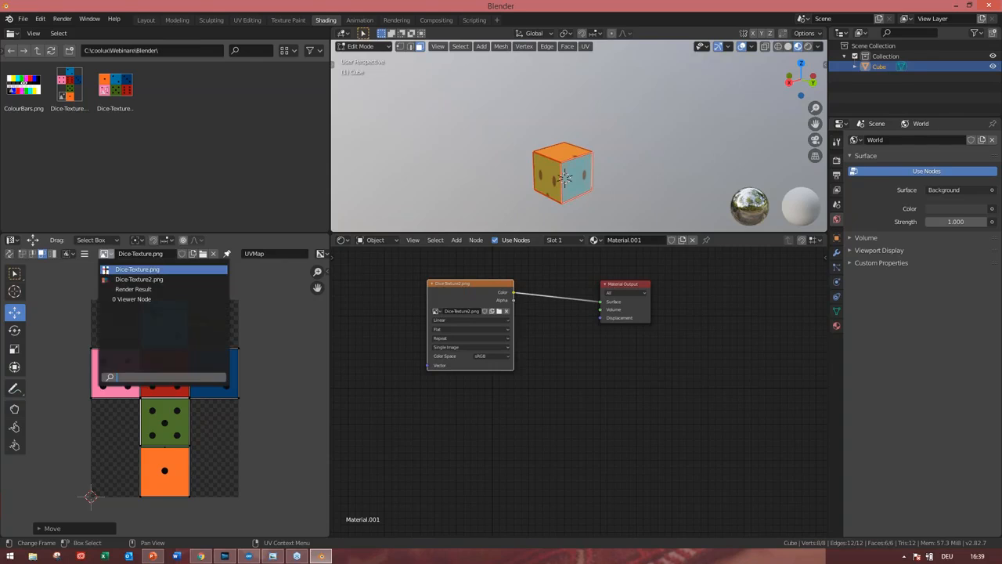
{"action": "left_click", "coordinate": [145, 279]}
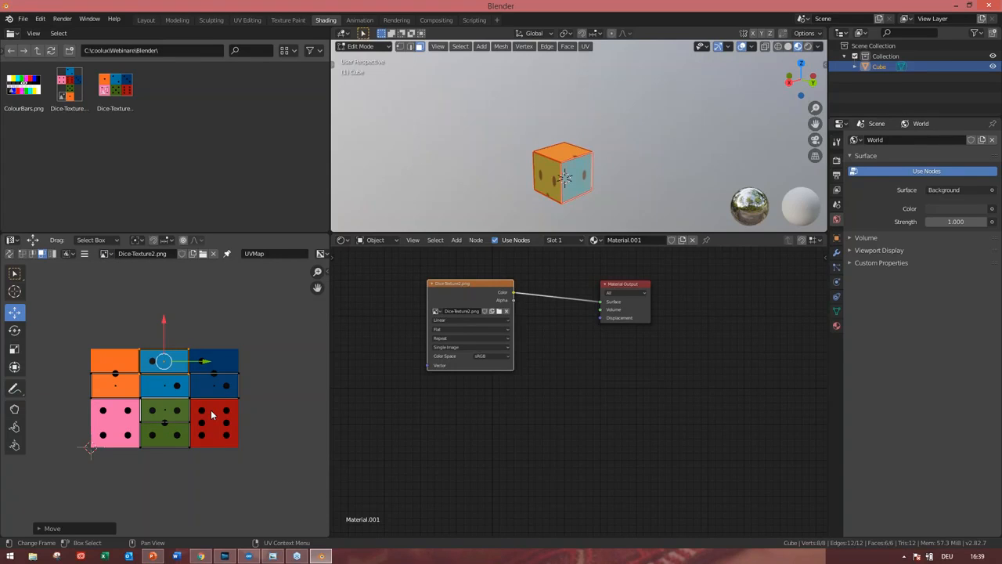
{"action": "scroll", "coordinate": [212, 415], "scroll_direction": "up", "scroll_amount": 3}
{"action": "scroll", "coordinate": [211, 415], "scroll_direction": "down", "scroll_amount": 1}
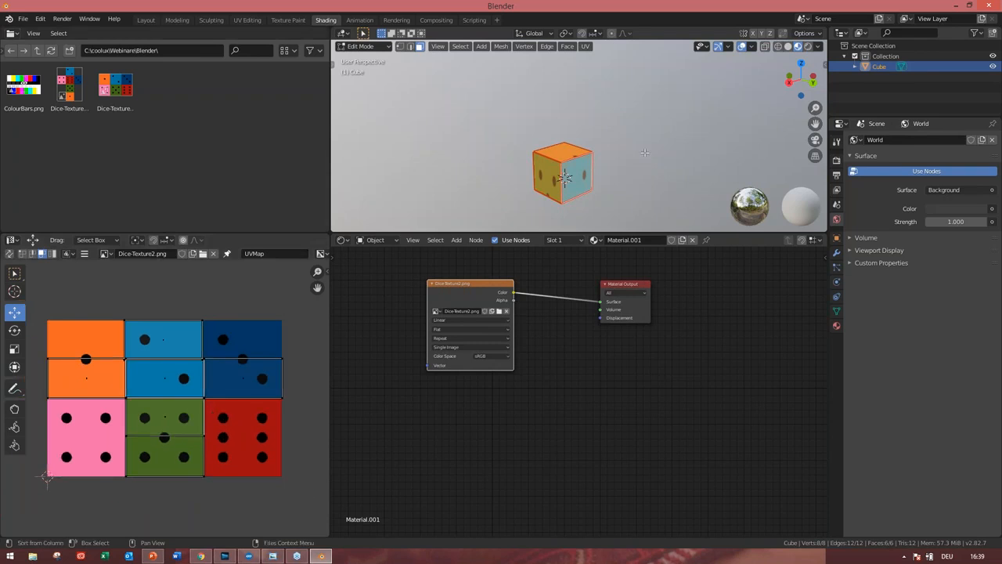
Project the UVs of the cube's three visible faces from the view, and unwrap those faces over Dice-Texture2.png
{"action": "left_click", "coordinate": [565, 178], "text": "shift"}
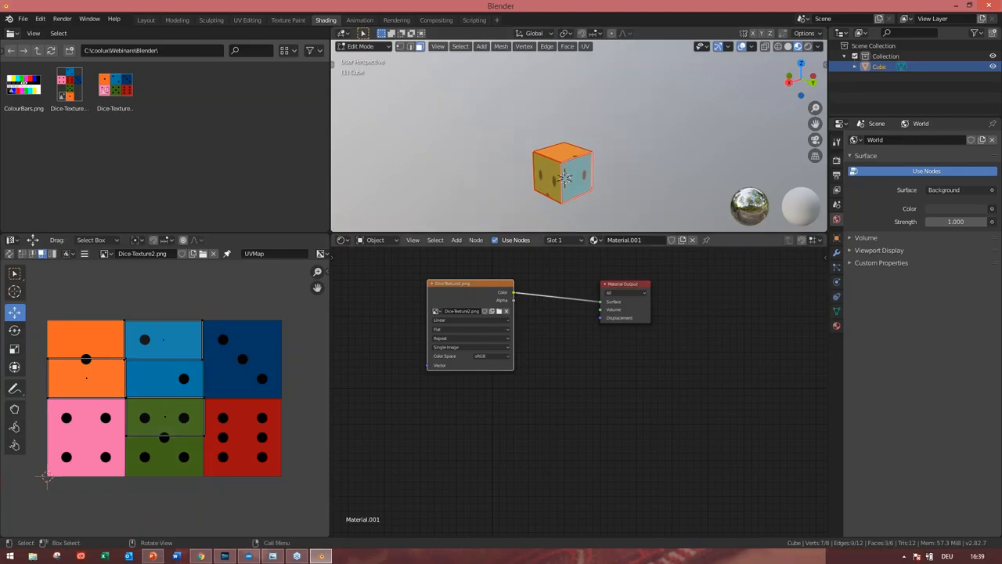
{"action": "left_click", "coordinate": [585, 46]}
{"action": "left_click", "coordinate": [584, 46]}
{"action": "left_click", "coordinate": [585, 46]}
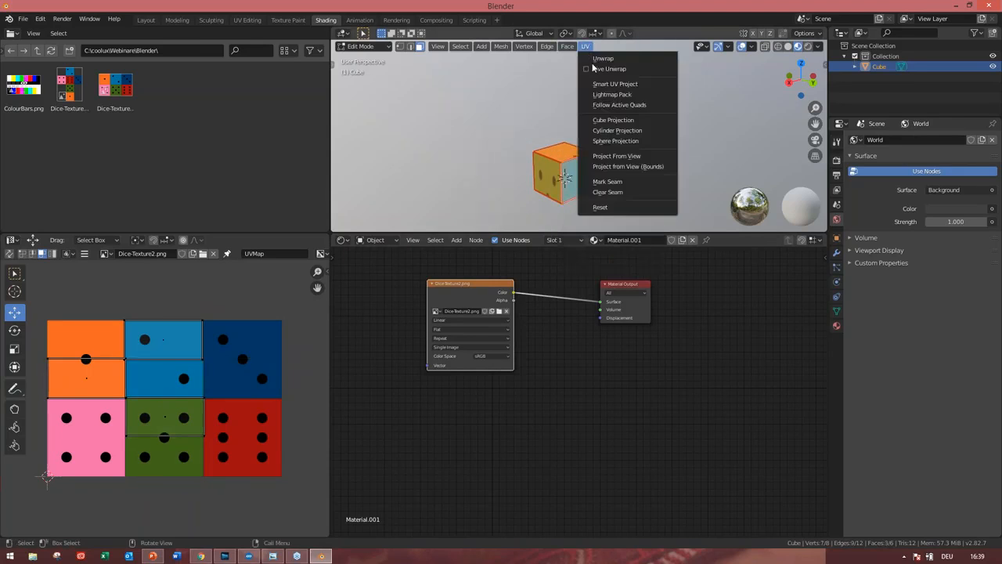
{"action": "left_click", "coordinate": [618, 156]}
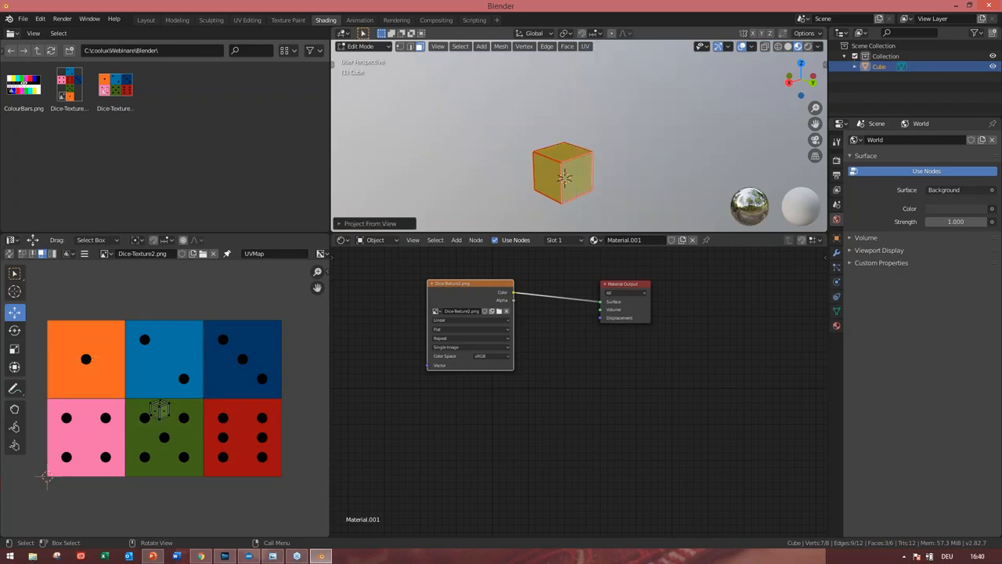
{"action": "left_click", "coordinate": [584, 46]}
{"action": "left_click", "coordinate": [596, 59]}
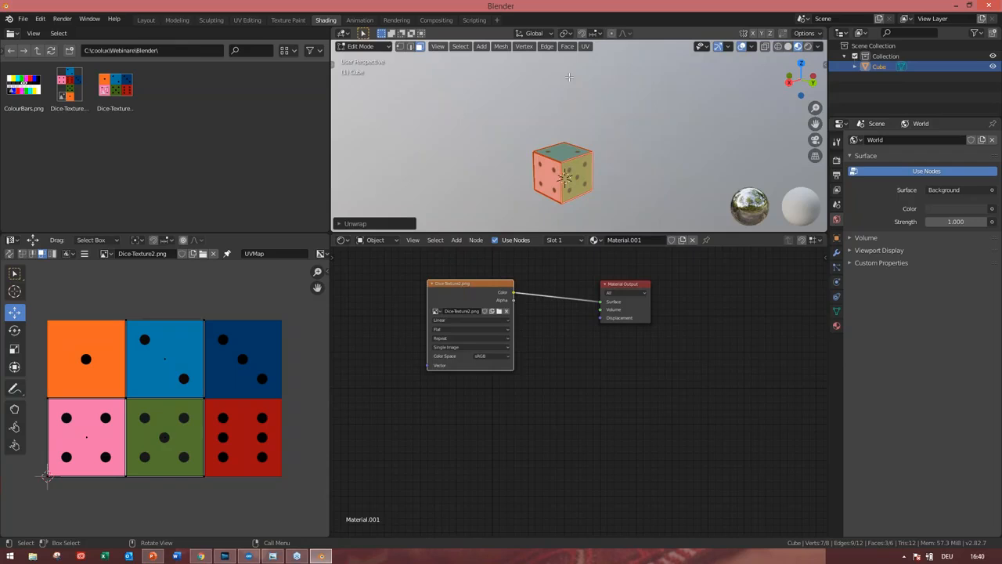
With Dice-Texture.png as the UV editor's image, repeat the projection from view and the unwrap for the three visible faces
{"action": "left_click", "coordinate": [110, 253]}
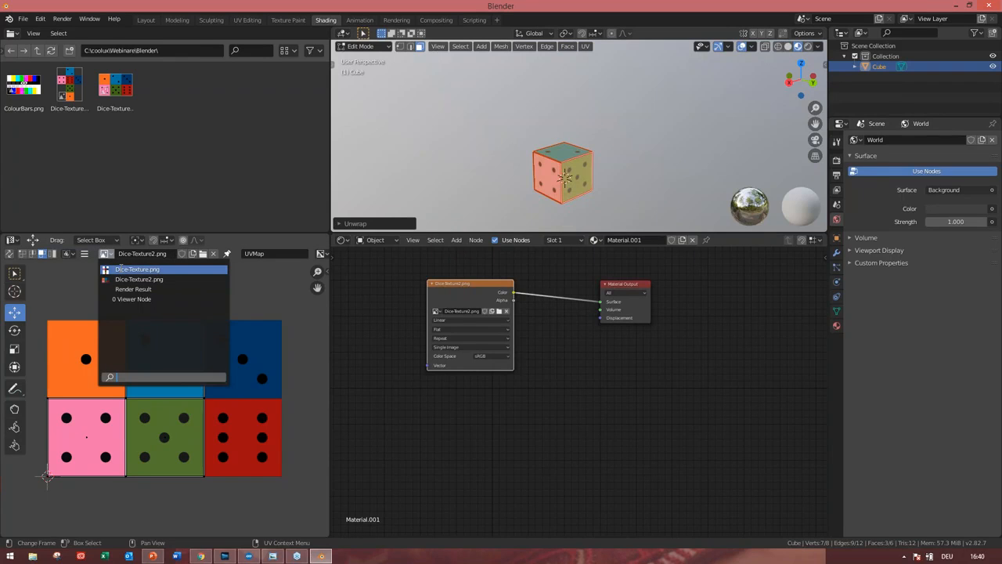
{"action": "left_click", "coordinate": [137, 268]}
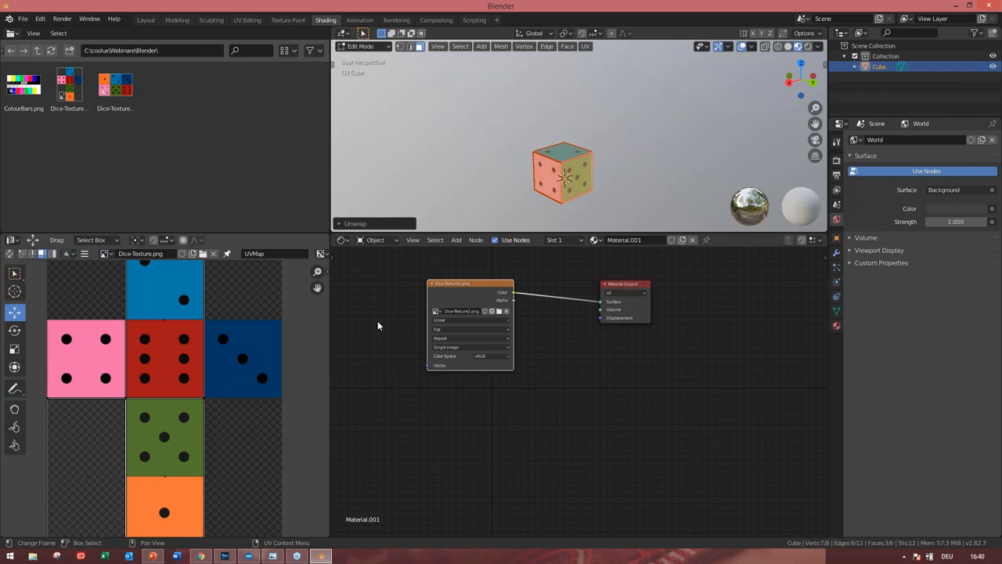
{"action": "left_click", "coordinate": [586, 46]}
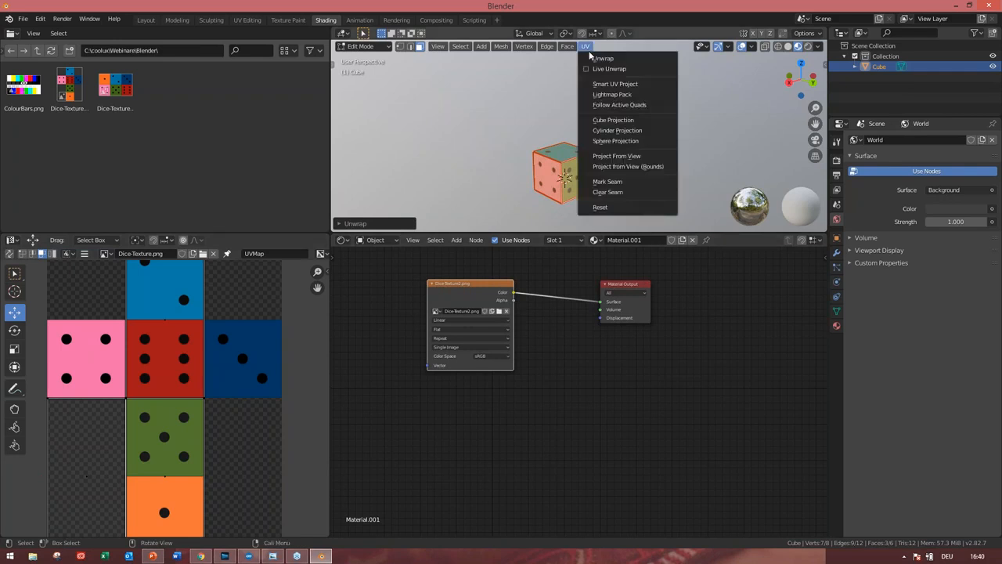
{"action": "left_click", "coordinate": [617, 156]}
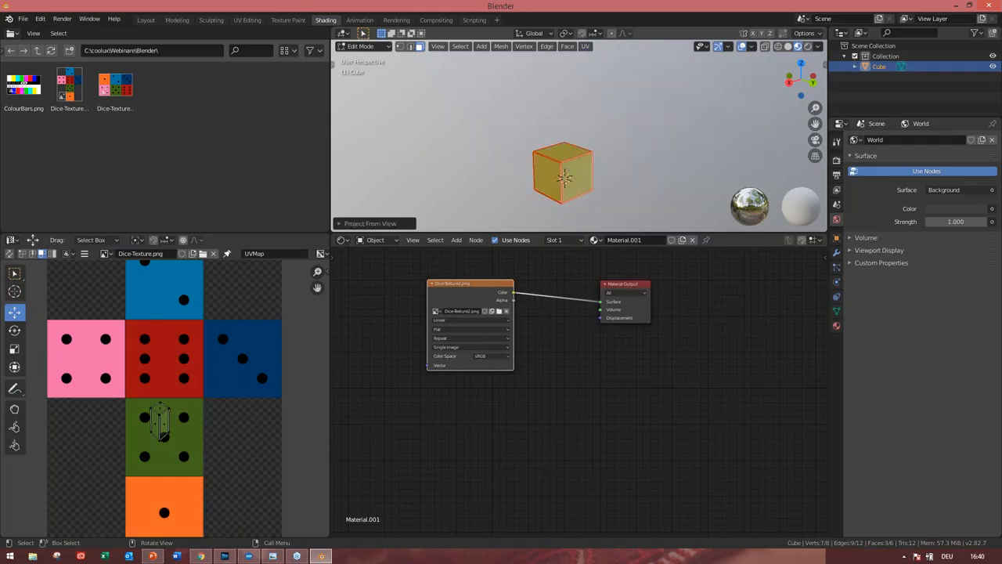
{"action": "left_click", "coordinate": [584, 47]}
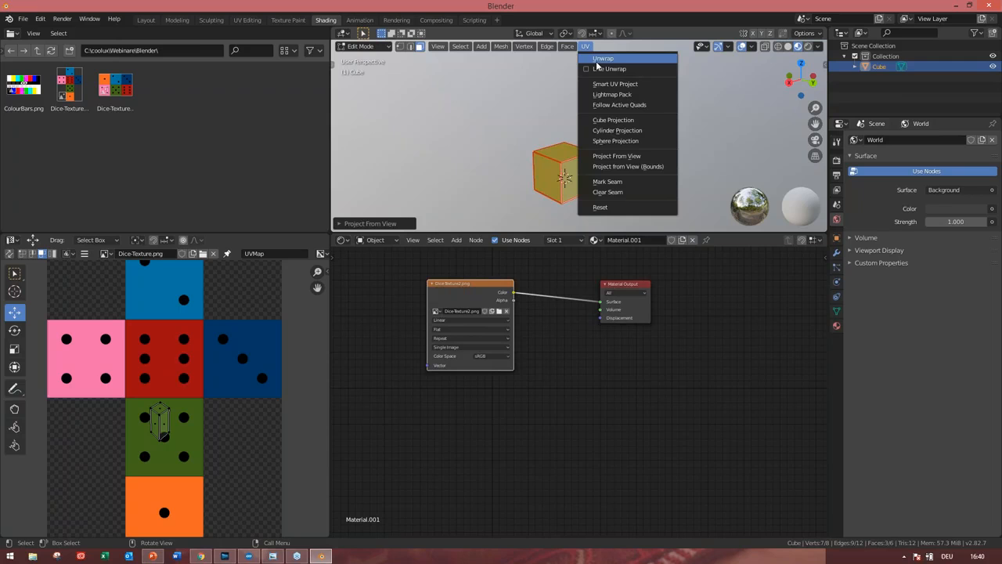
{"action": "left_click", "coordinate": [616, 59]}
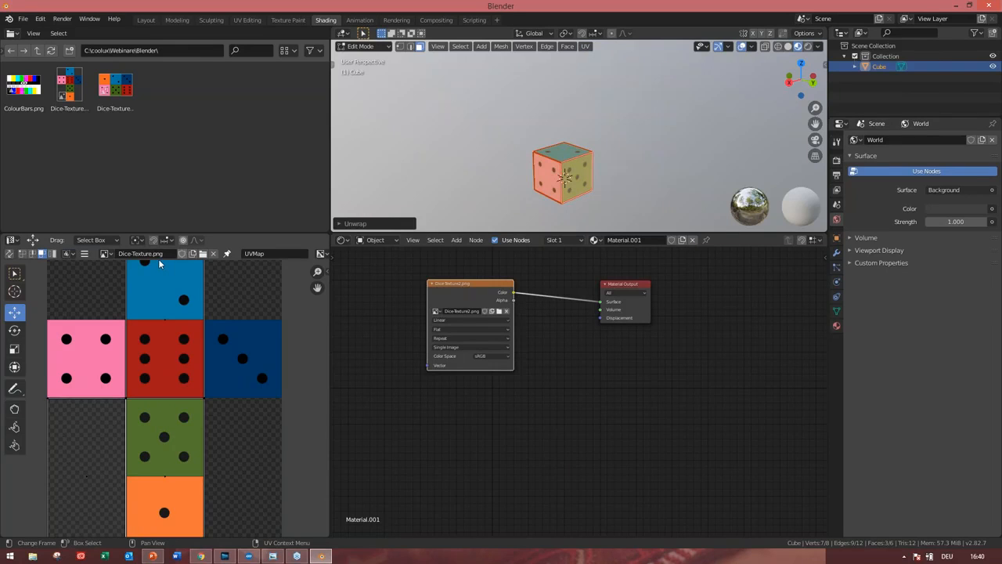
Switch the UV editor's image back to Dice-Texture2.png
{"action": "left_click", "coordinate": [104, 254]}
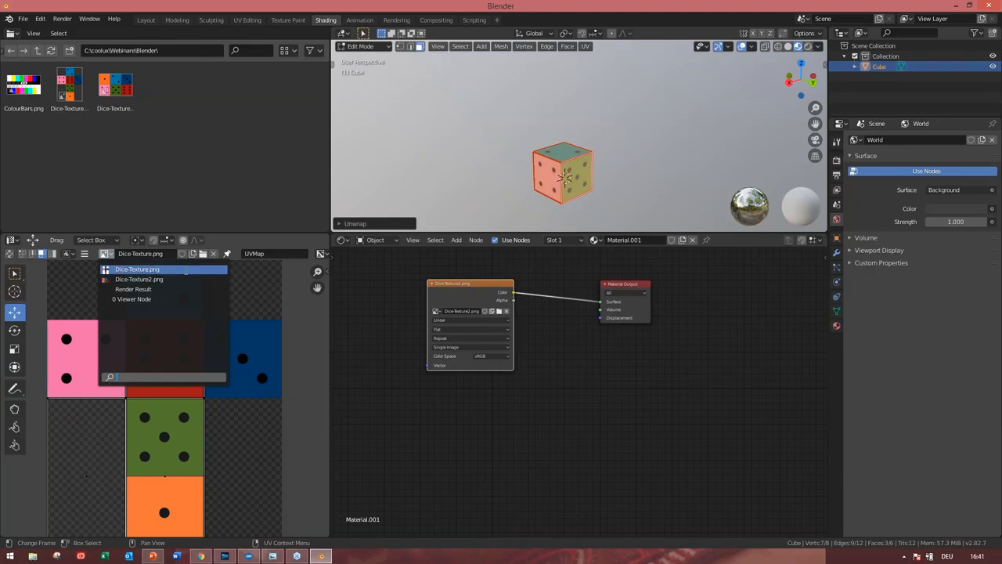
{"action": "left_click", "coordinate": [175, 269]}
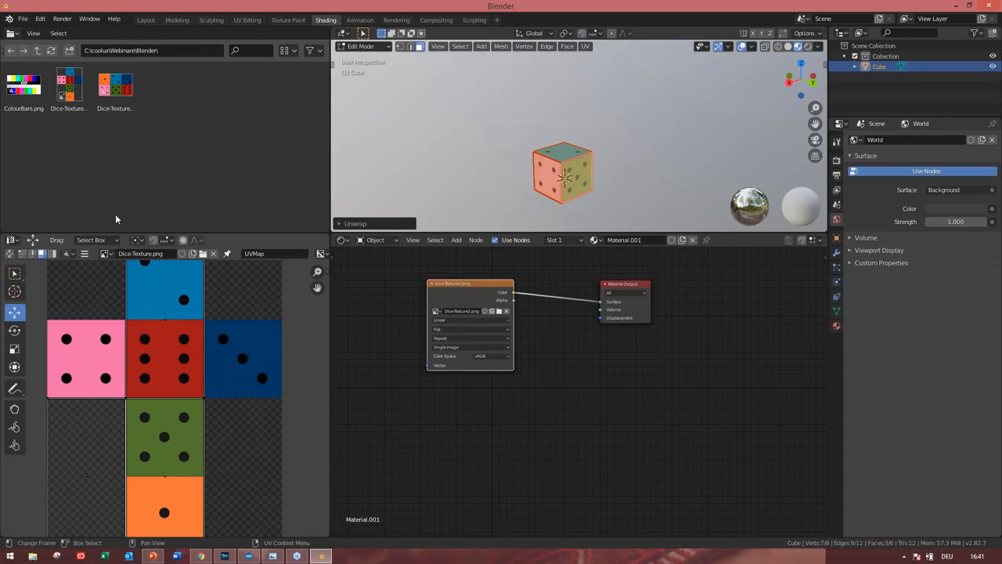
{"action": "left_click", "coordinate": [104, 253]}
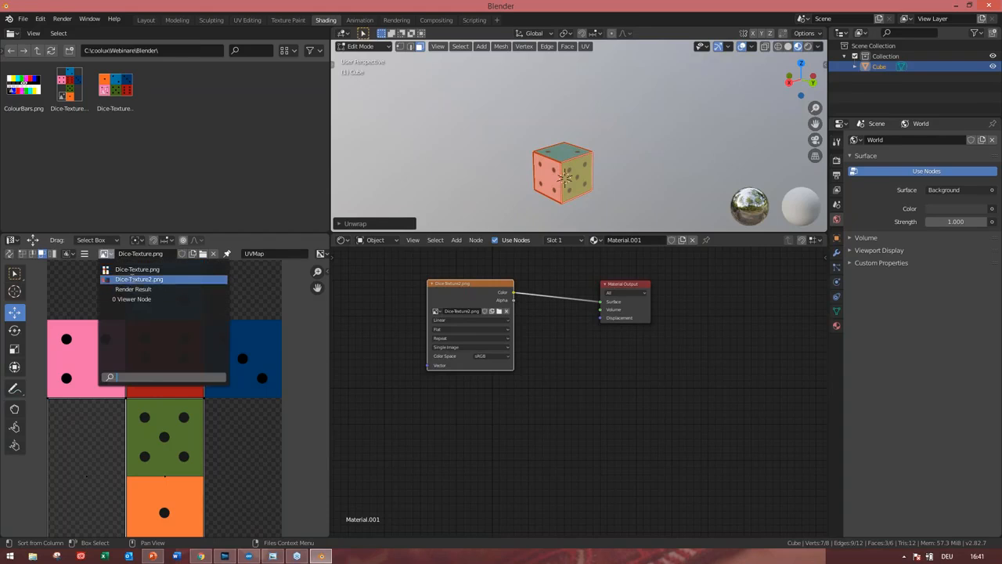
{"action": "left_click", "coordinate": [131, 279]}
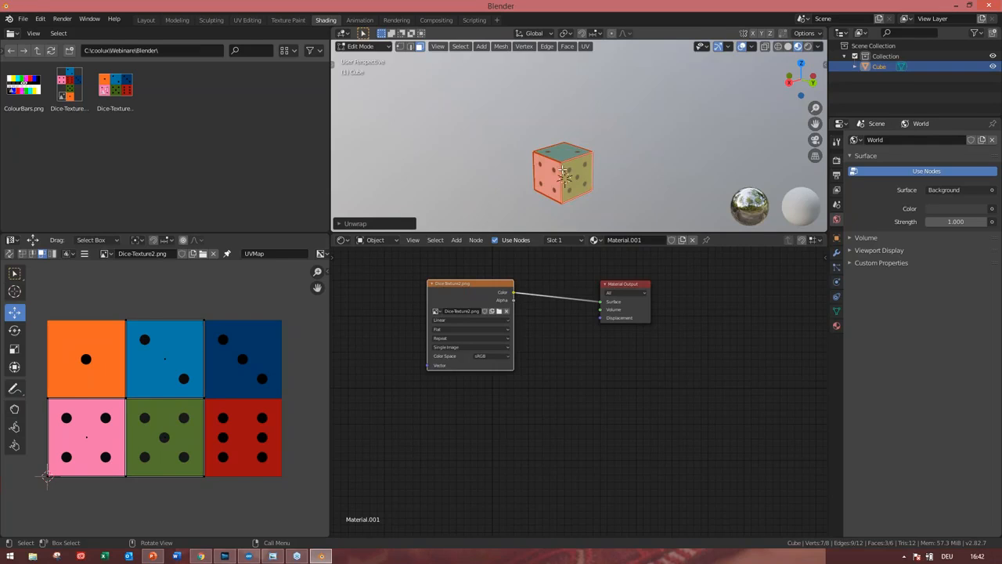
Select only the cube's top face to inspect its UV, and reselect all faces to view the textured cube
{"action": "left_click", "coordinate": [567, 157]}
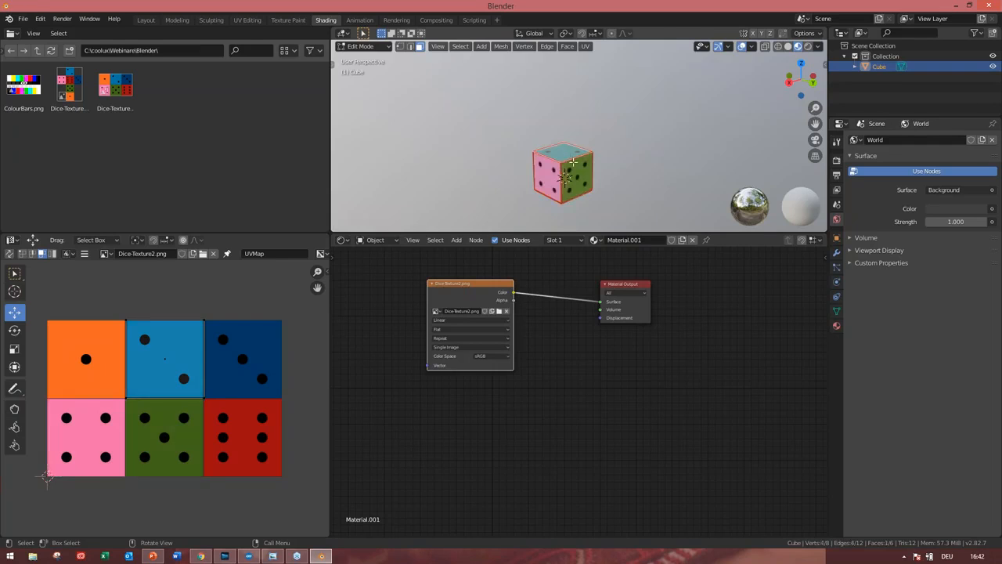
{"action": "key", "text": "a"}
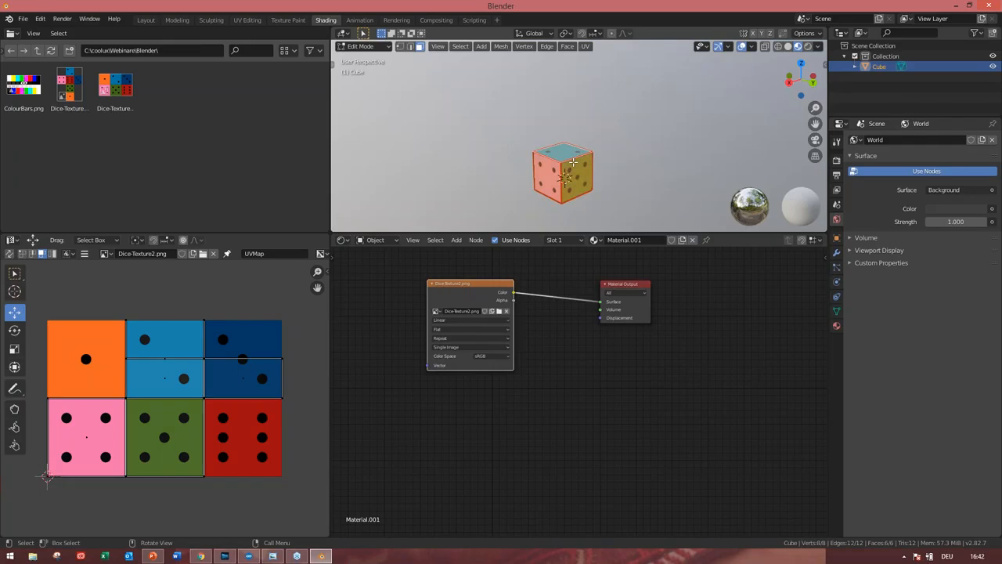
{"action": "mouse_move", "coordinate": [576, 189]}
{"action": "middle_mouse_down"}
{"action": "mouse_move", "coordinate": [494, 158]}
{"action": "mouse_move", "coordinate": [541, 164]}
{"action": "mouse_move", "coordinate": [580, 196]}
{"action": "mouse_move", "coordinate": [583, 188]}
{"action": "middle_mouse_up"}
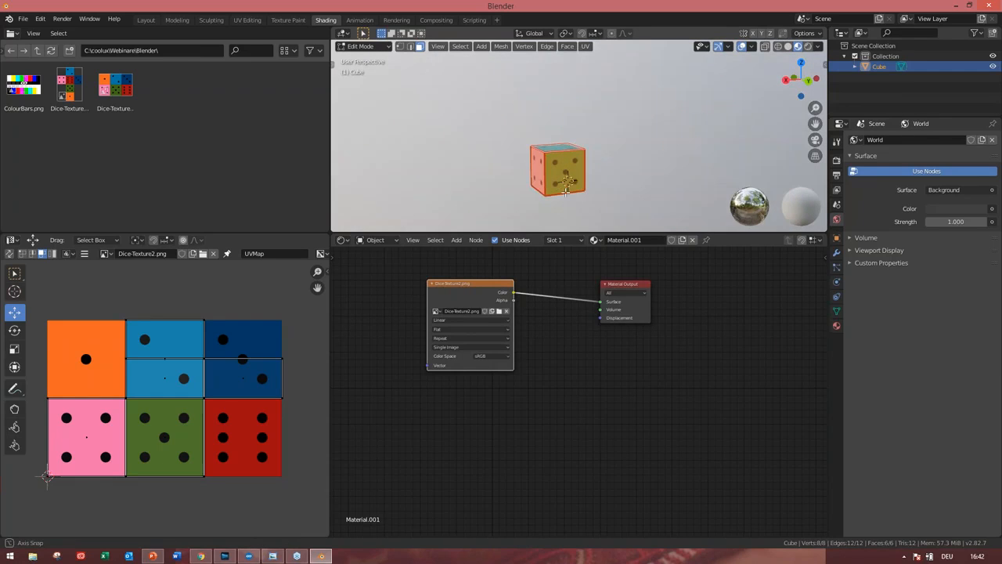
Project the UVs of all the cube's faces from the view, unwrap them over Dice-Texture2.png, and check every side of the cube
{"action": "left_click", "coordinate": [584, 45]}
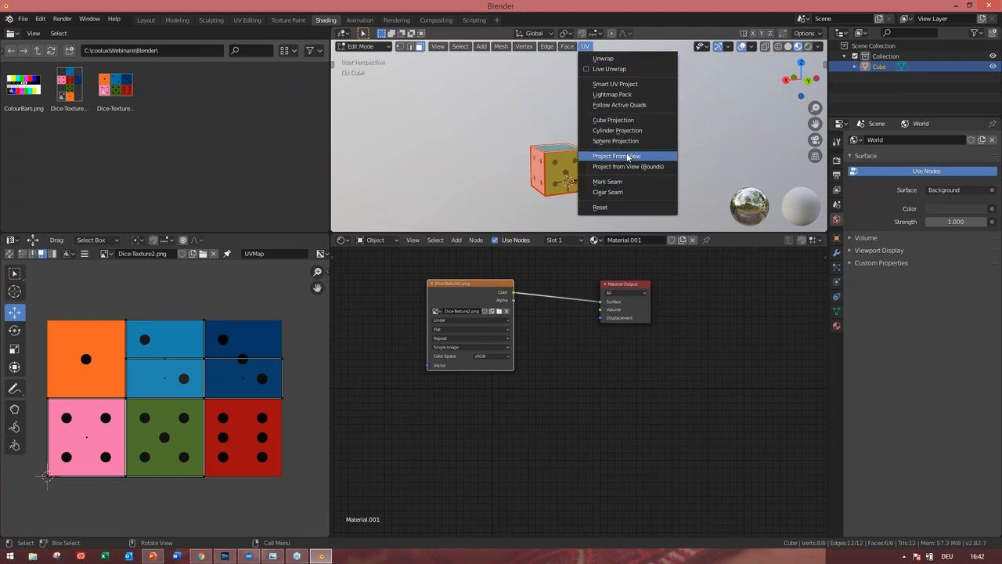
{"action": "left_click", "coordinate": [626, 158]}
{"action": "left_click", "coordinate": [587, 46]}
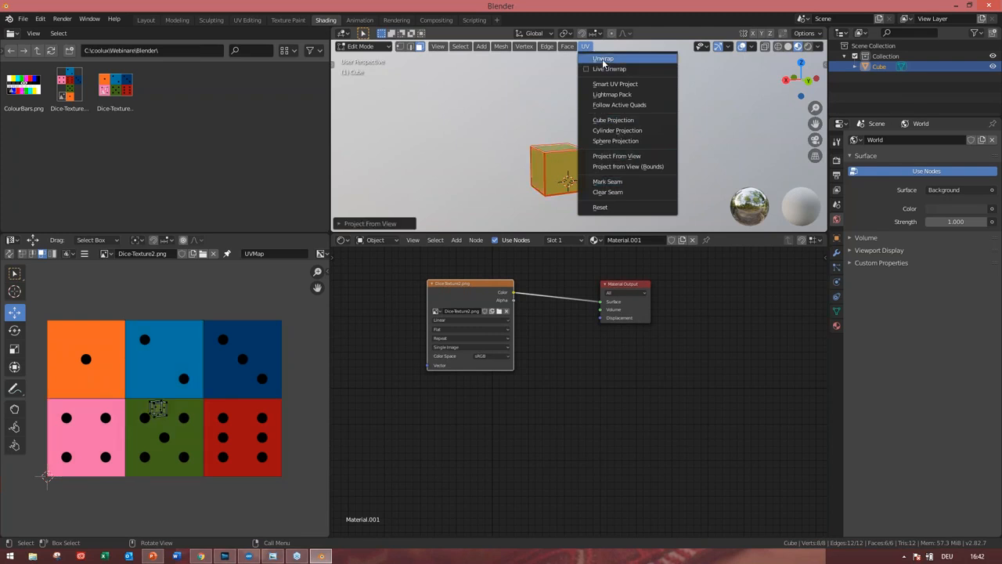
{"action": "left_click", "coordinate": [603, 58]}
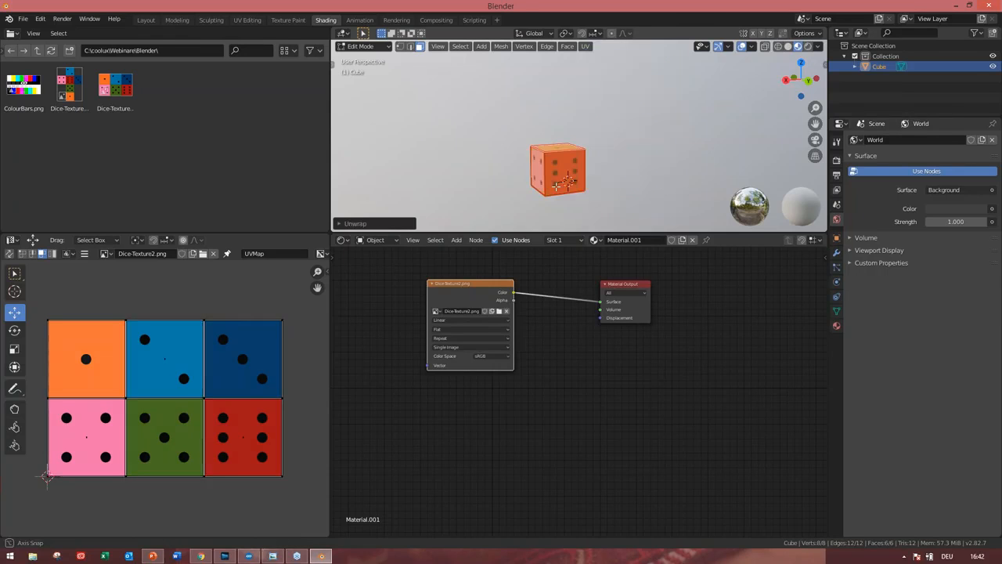
{"action": "middle_click_drag", "start_coordinate": [565, 190], "coordinate": [539, 157]}
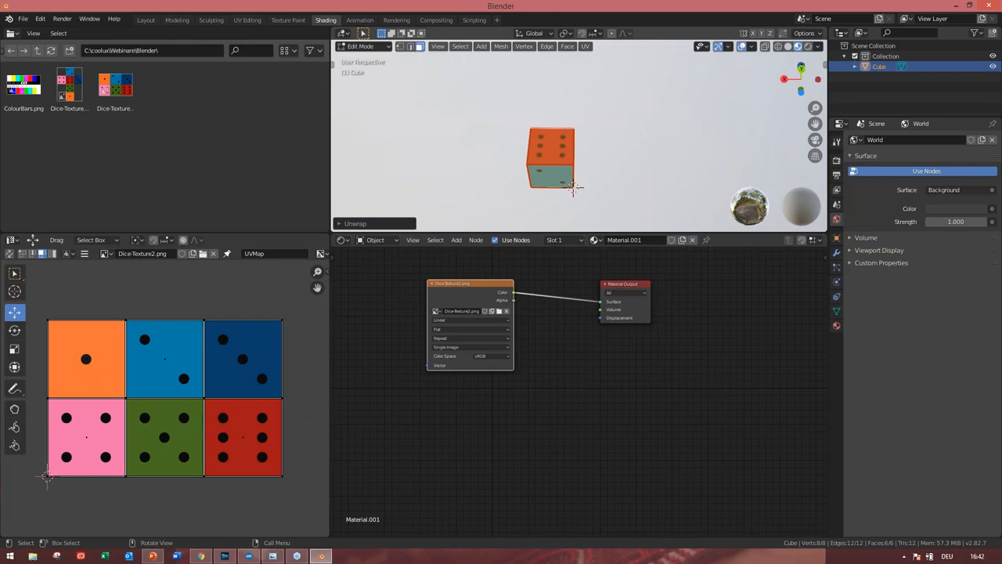
{"action": "middle_click_drag", "start_coordinate": [574, 188], "coordinate": [547, 176]}
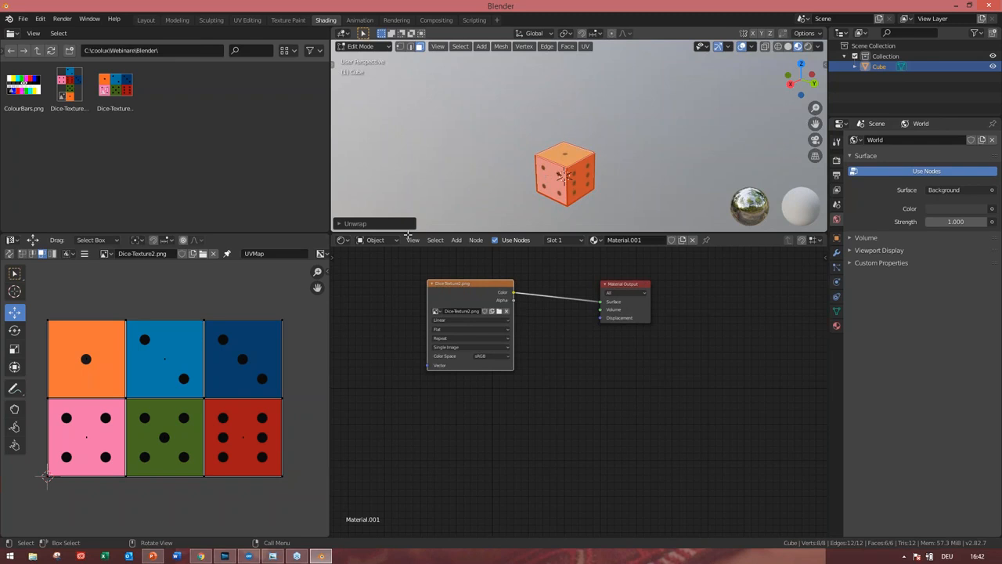
Move the Material Output node slightly closer to the Dice-Texture2.png node and view the cube's material slots
{"action": "left_click", "coordinate": [596, 239]}
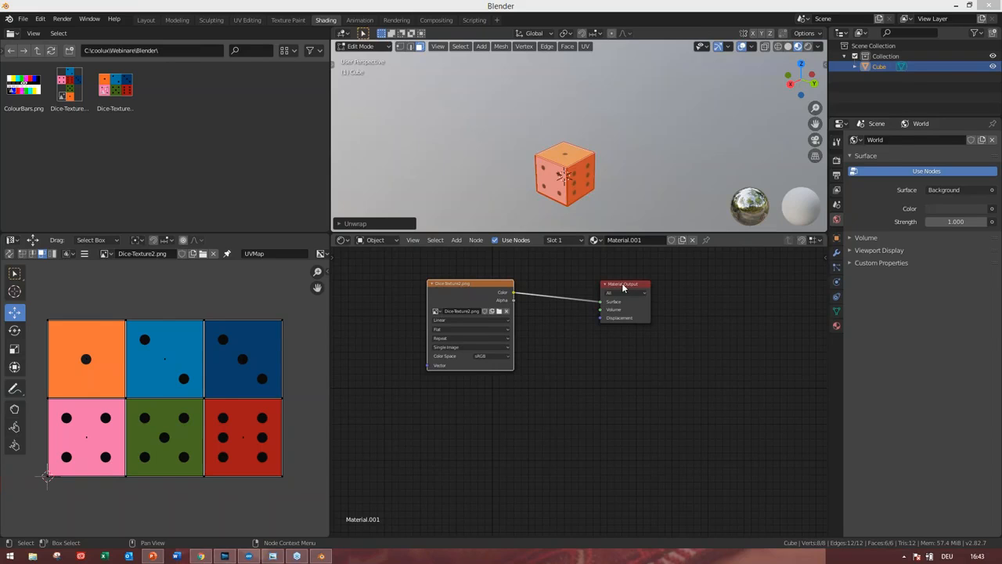
{"action": "left_click_drag", "start_coordinate": [621, 285], "coordinate": [600, 284]}
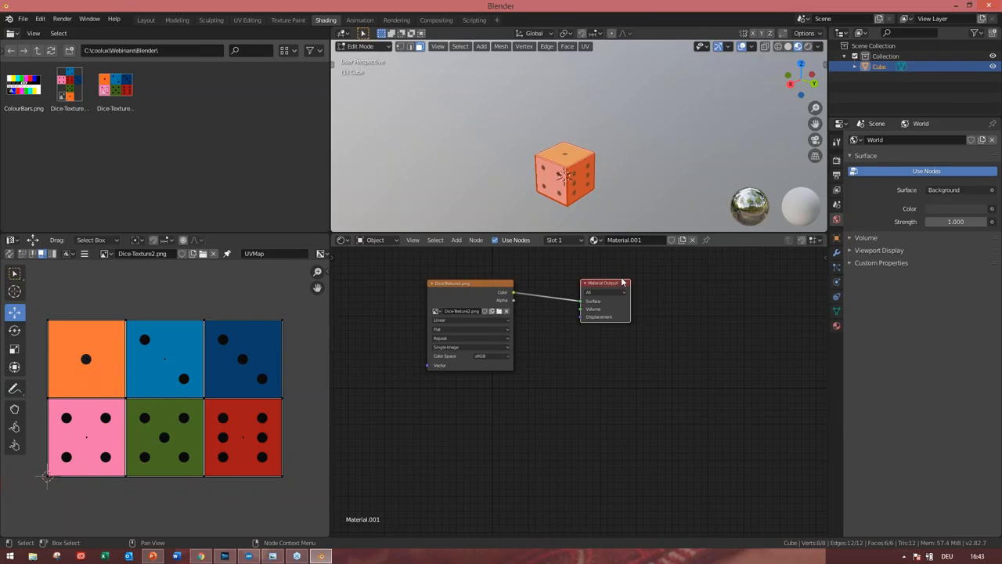
{"action": "left_click", "coordinate": [581, 240]}
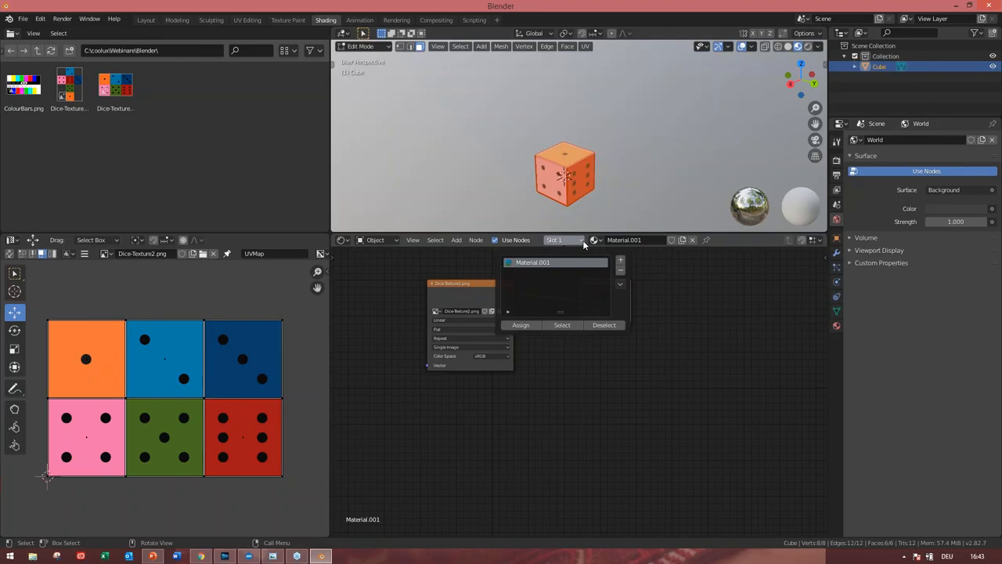
{"action": "left_click", "coordinate": [680, 280]}
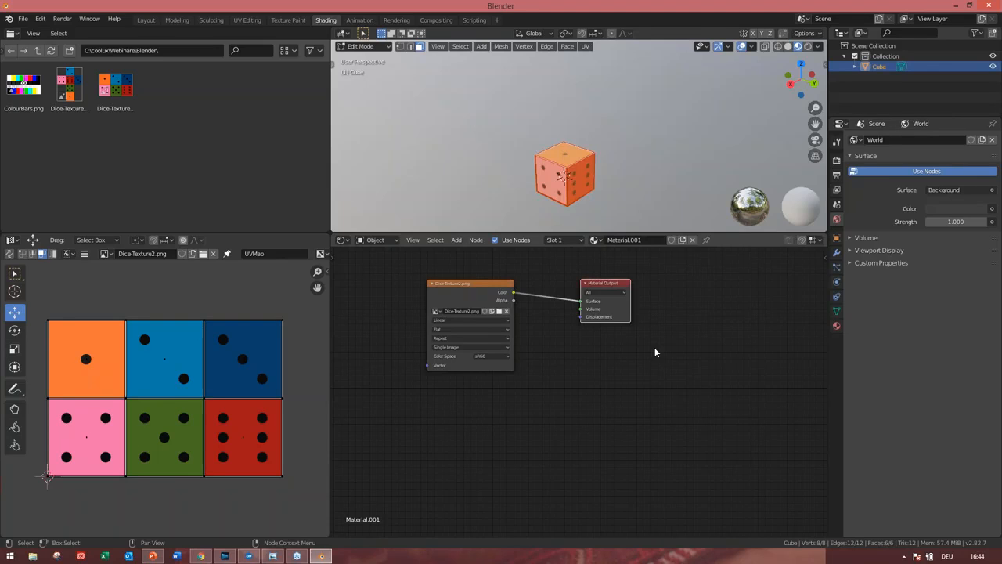
Triangulate all faces of the cube in the Layout workspace and check the UV layout in the Shading workspace
{"action": "left_click", "coordinate": [146, 21]}
{"action": "middle_click_drag", "start_coordinate": [502, 274], "coordinate": [440, 252]}
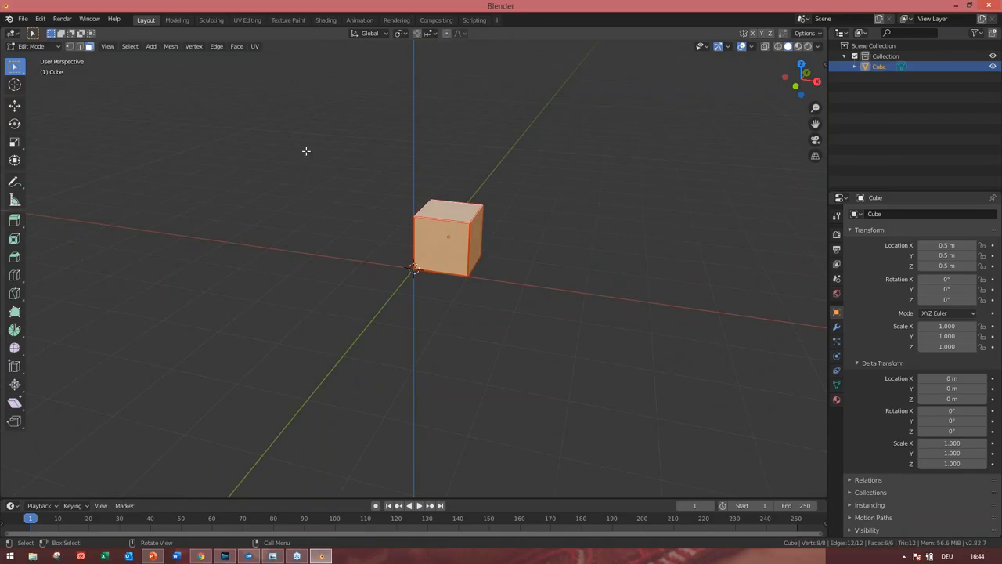
{"action": "left_click", "coordinate": [239, 49]}
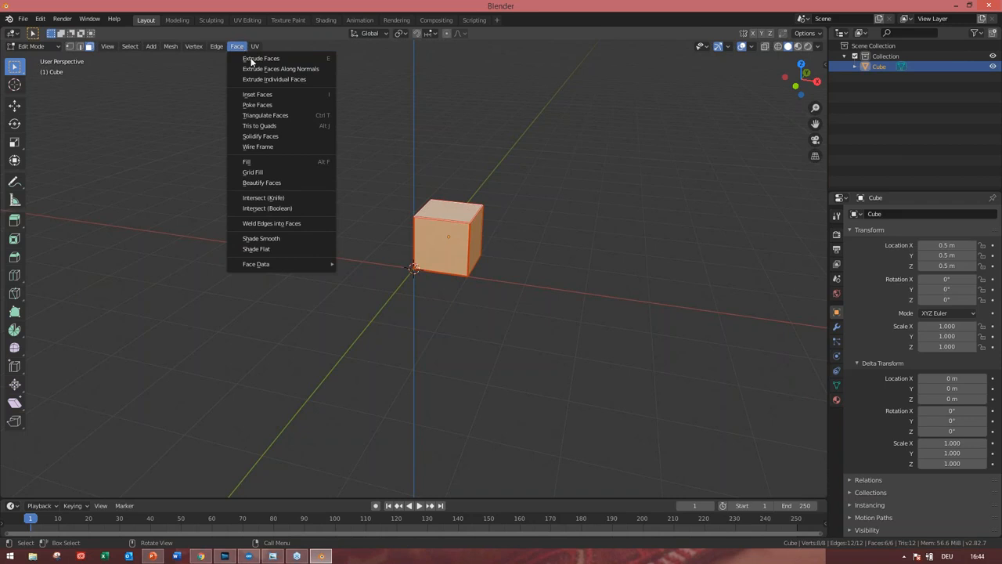
{"action": "left_click", "coordinate": [265, 116]}
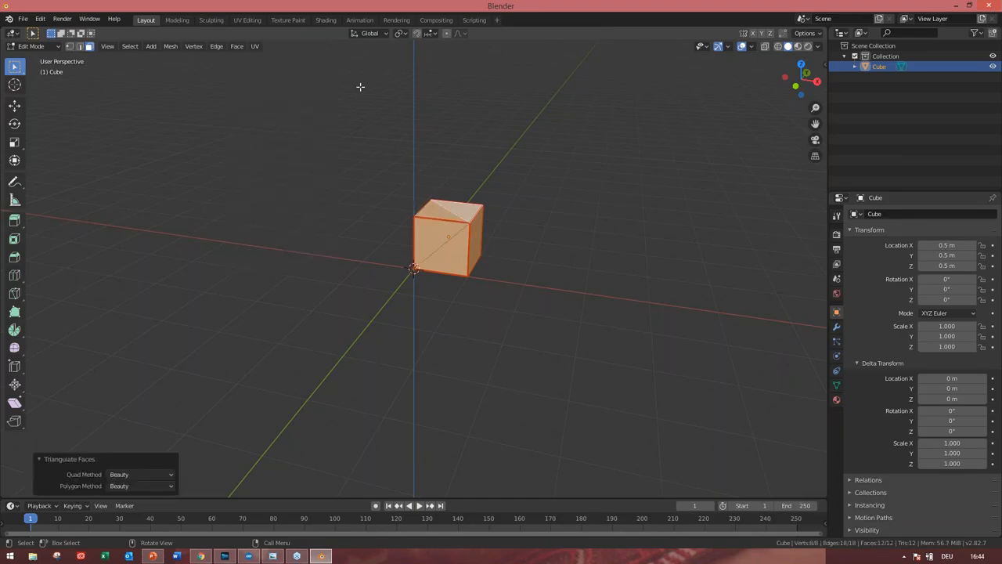
{"action": "left_click", "coordinate": [326, 21]}
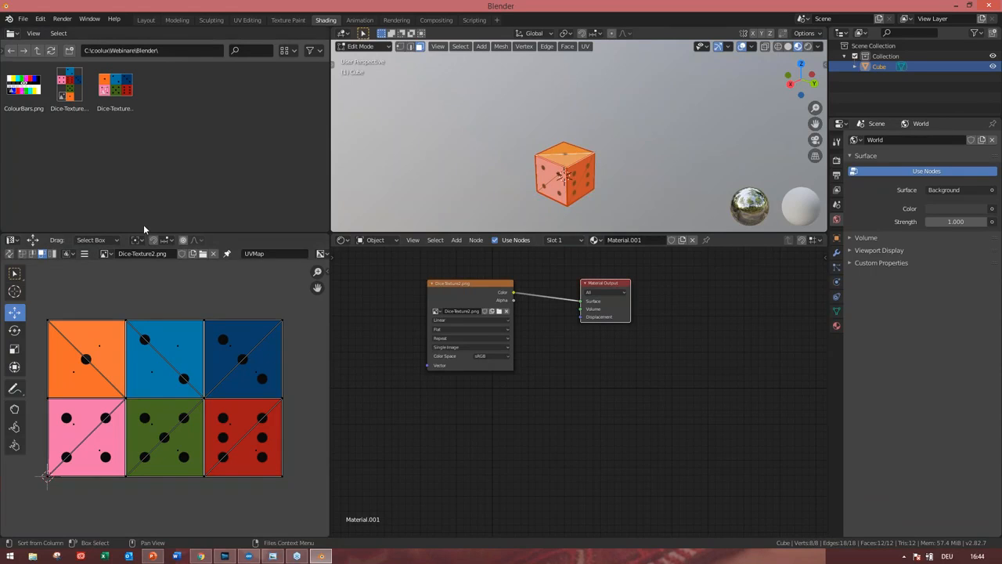
From the Layout workspace, export the cube as an FBX file named Cube-Webinar.fbx to C:\coolux\Webinare\Blender\
{"action": "left_click", "coordinate": [147, 21]}
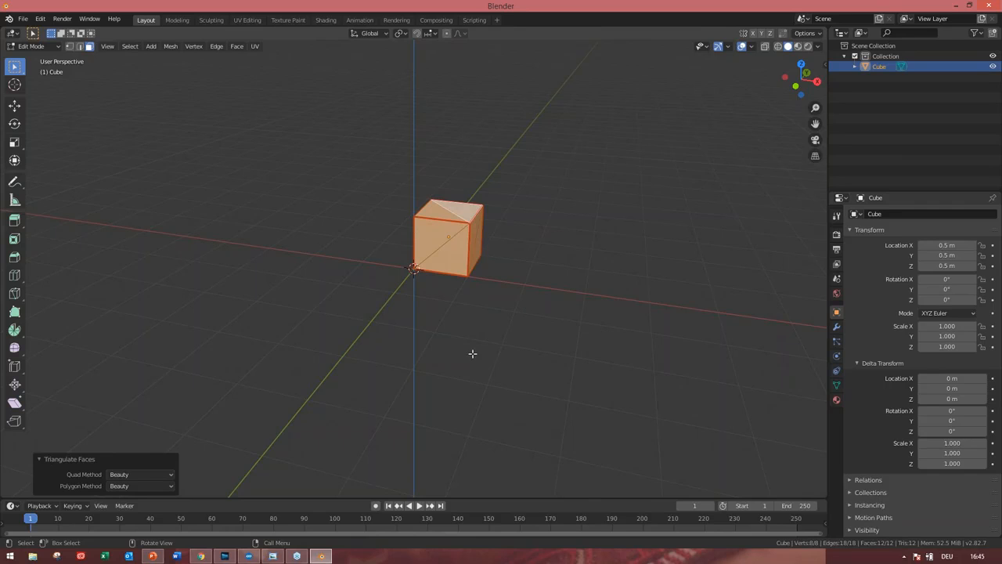
{"action": "left_click", "coordinate": [22, 18]}
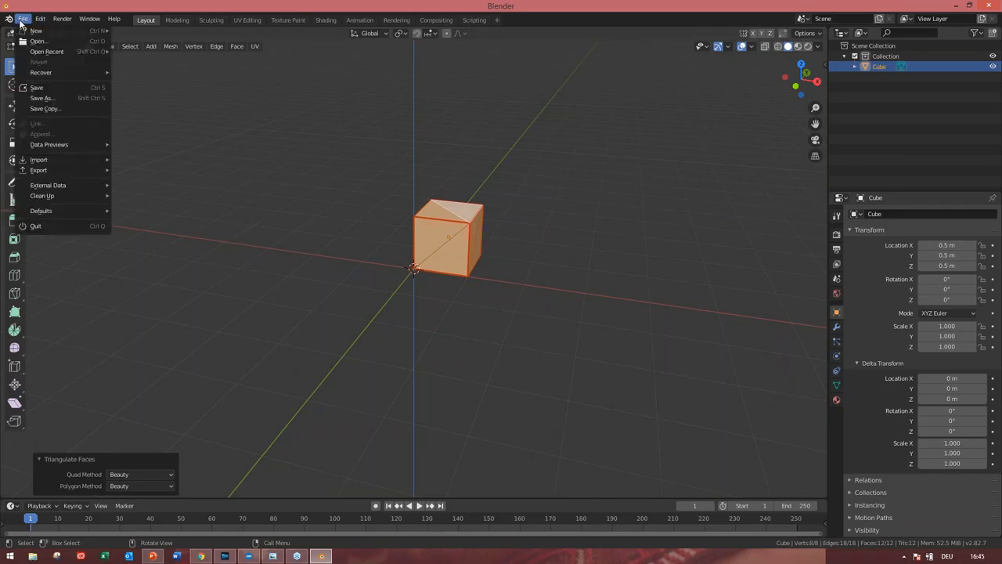
{"action": "mouse_move", "coordinate": [56, 171]}
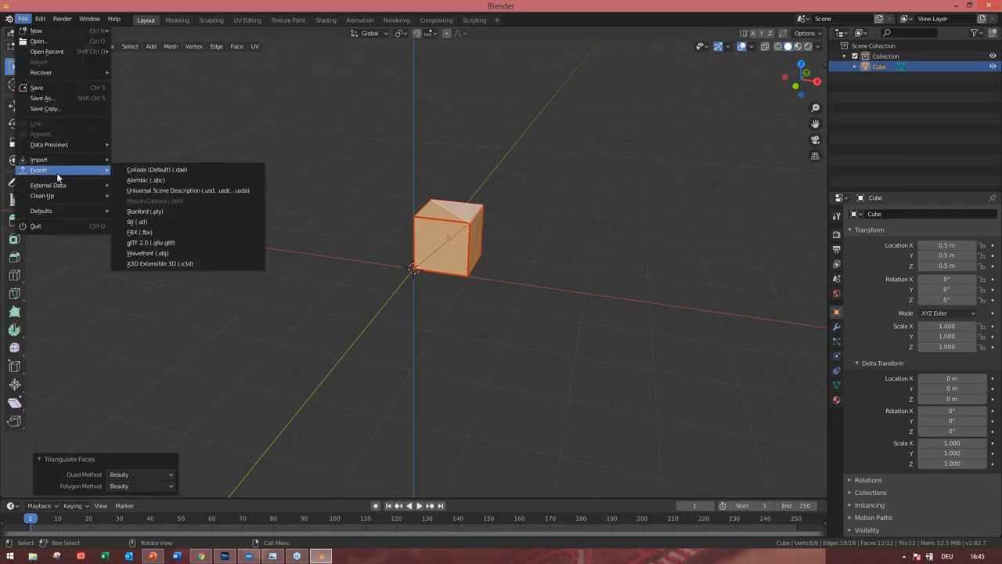
{"action": "left_click", "coordinate": [186, 231]}
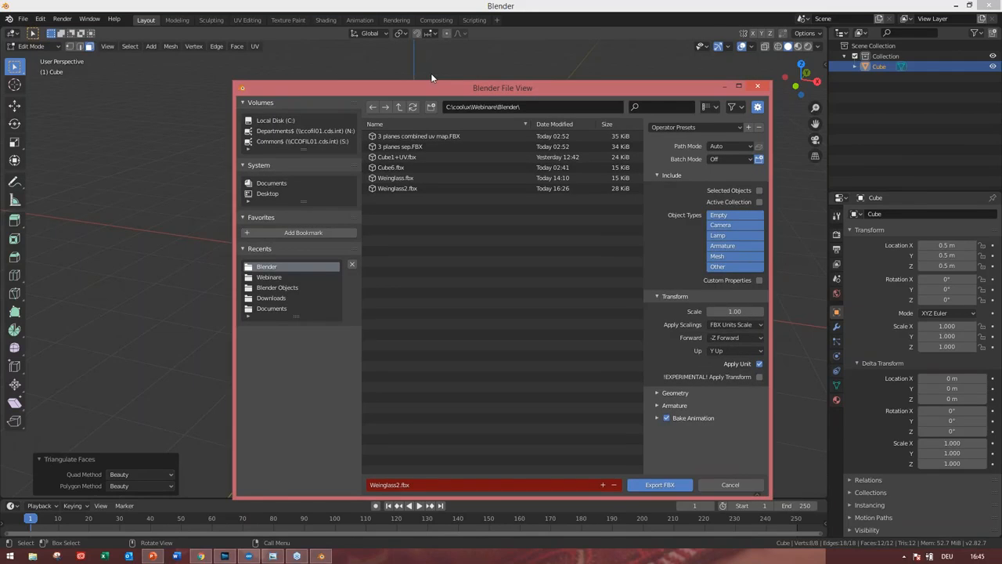
{"action": "left_click_drag", "start_coordinate": [431, 78], "coordinate": [403, 65]}
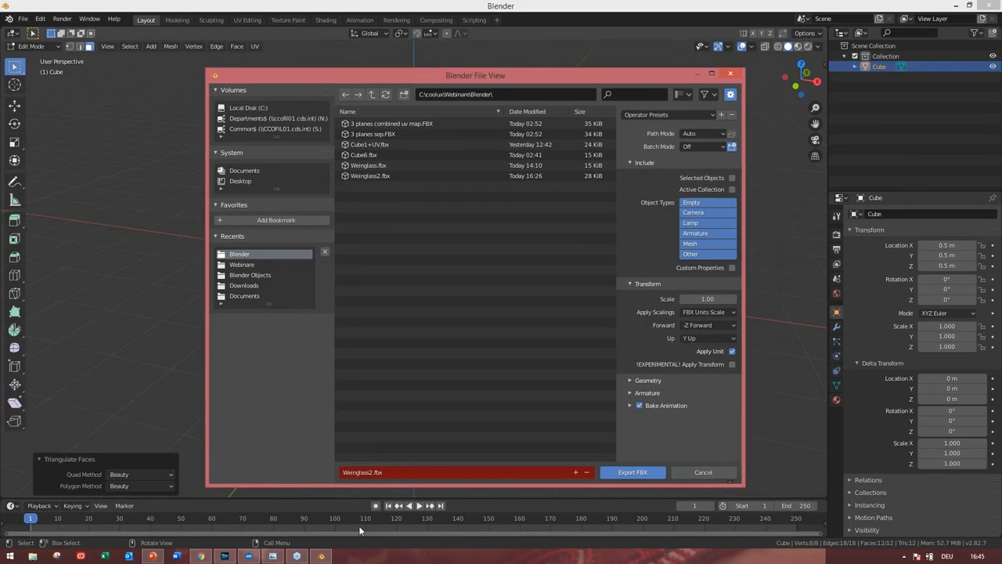
{"action": "key", "text": "ctrl+a"}
{"action": "key", "text": "BackSpace"}
{"action": "type", "text": "Cu"}
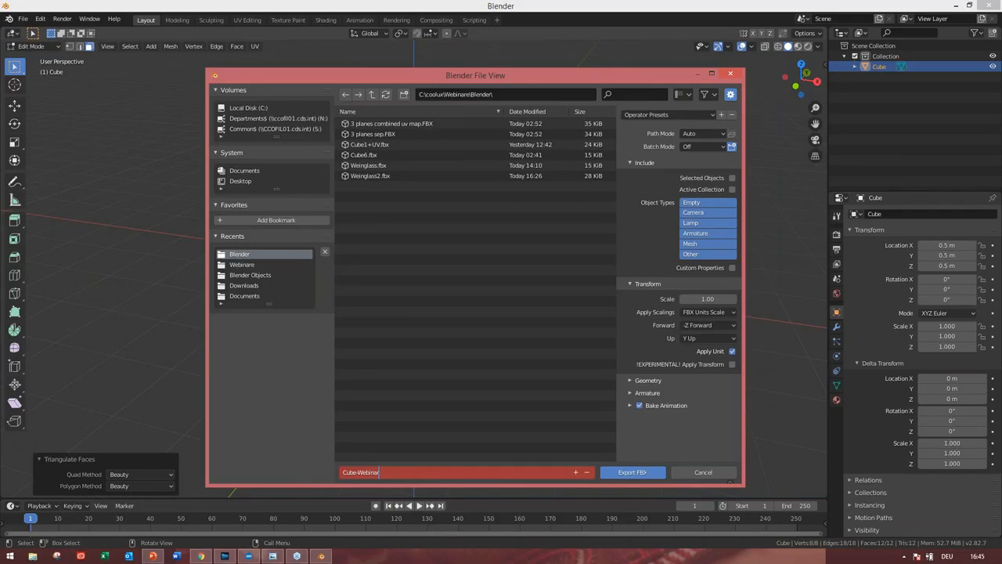
{"action": "left_click", "coordinate": [658, 474]}
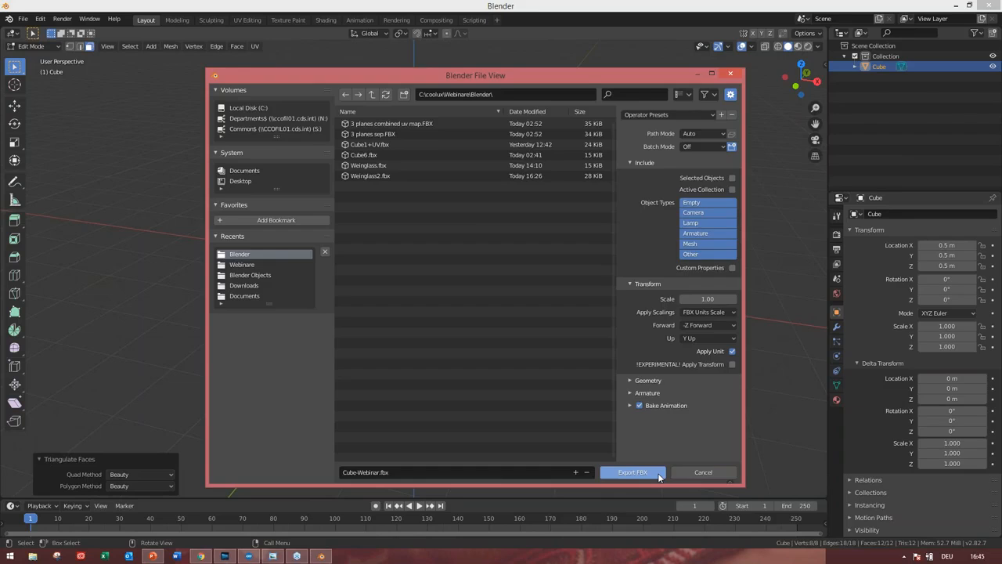
{"action": "left_click", "coordinate": [658, 474]}
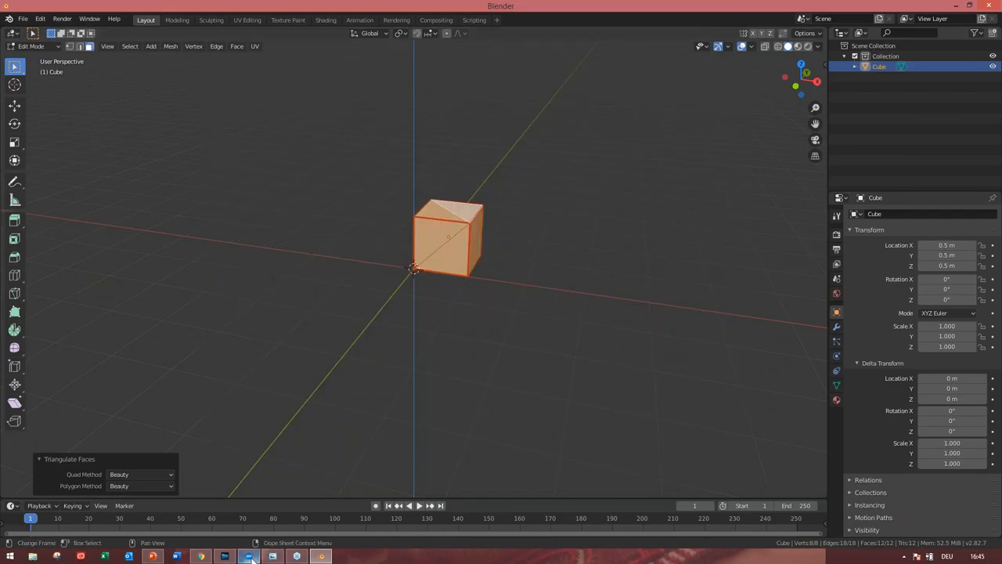
Switch to Pandoras Box Manager, reset all parameters of Layer 2 in the unnamed device, and select its Layer 1
{"action": "left_click", "coordinate": [248, 556]}
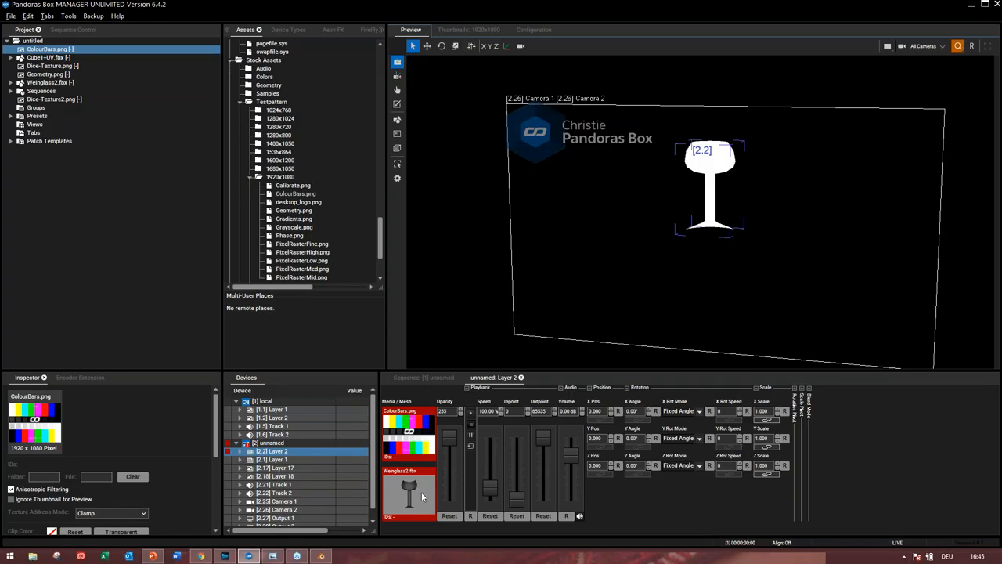
{"action": "right_click", "coordinate": [421, 491]}
{"action": "left_click", "coordinate": [294, 452]}
{"action": "right_click", "coordinate": [295, 451]}
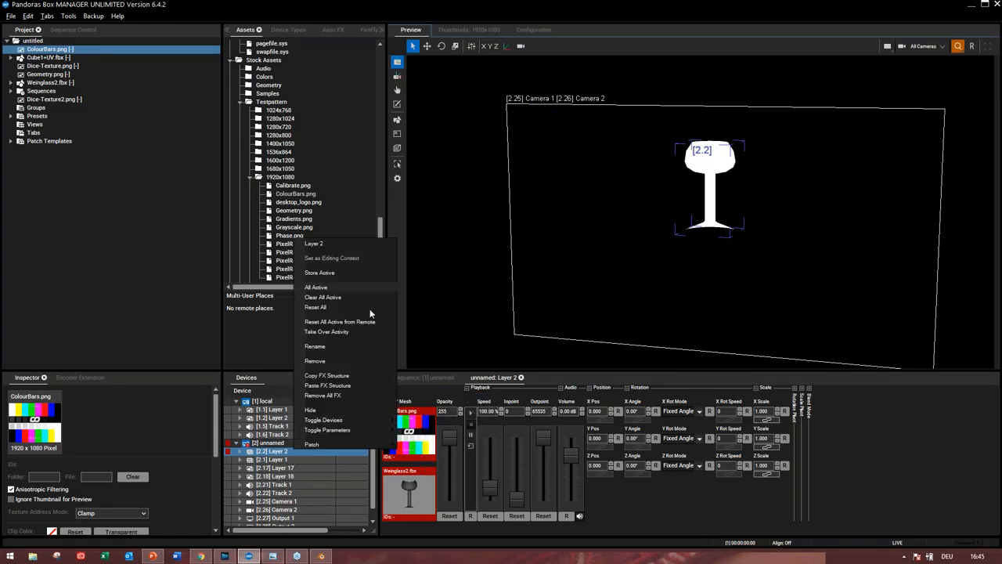
{"action": "left_click", "coordinate": [336, 307]}
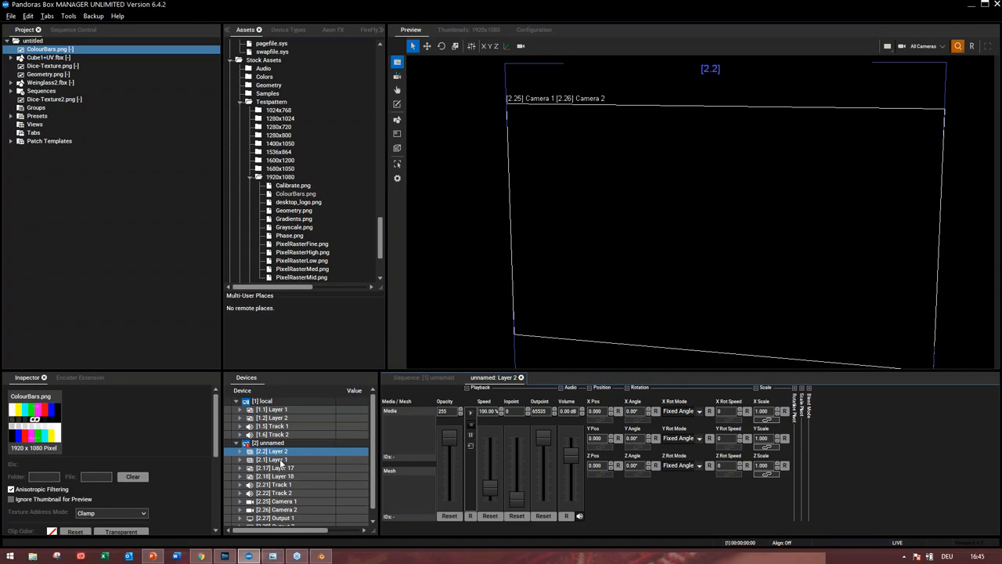
{"action": "left_click", "coordinate": [282, 459]}
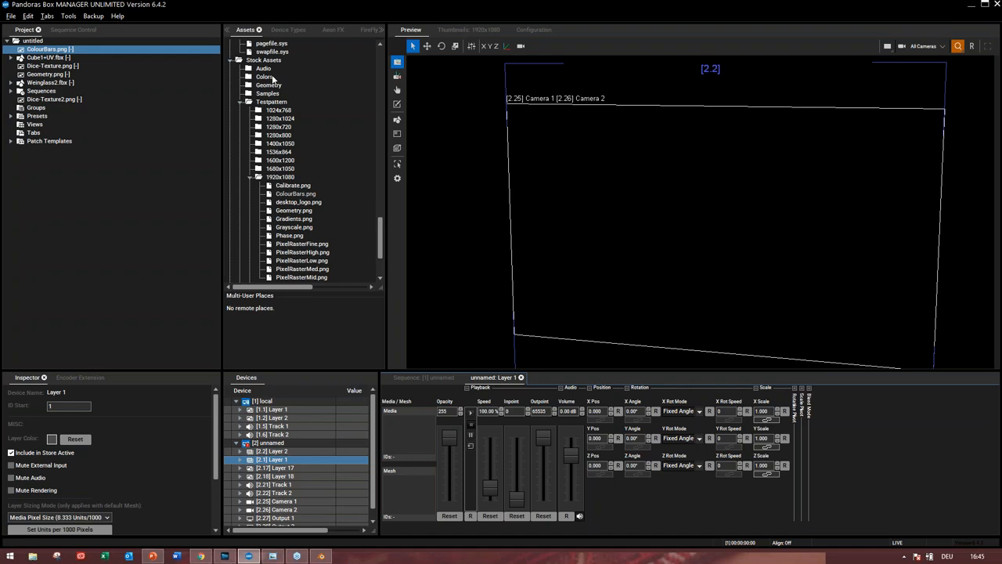
Refresh the Blender asset folder and import Cube-Webinar.fbx into the project with object transformation applied and no separated sub meshes
{"action": "scroll", "coordinate": [274, 81], "scroll_direction": "up", "scroll_amount": 10}
{"action": "scroll", "coordinate": [275, 84], "scroll_direction": "up", "scroll_amount": 10}
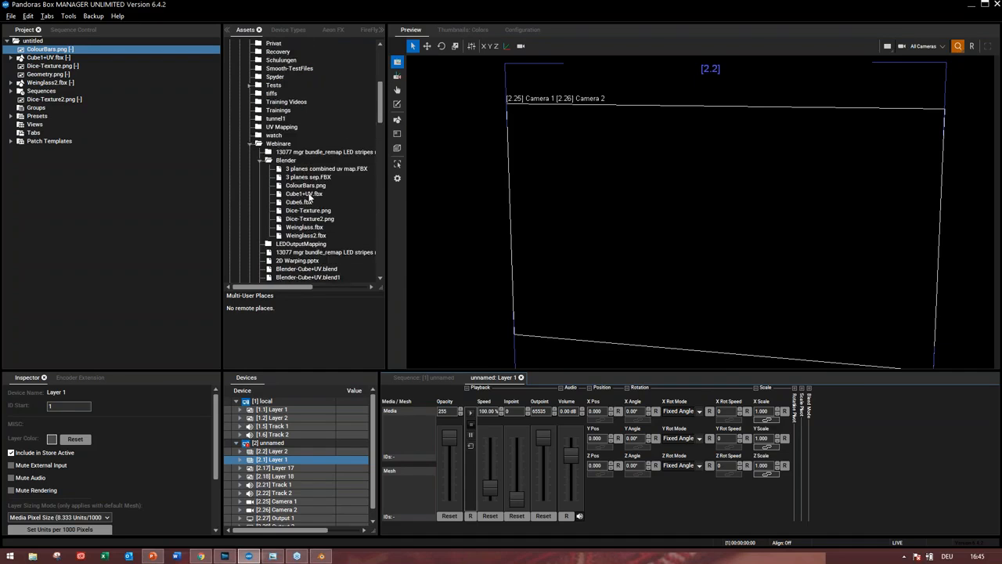
{"action": "left_click", "coordinate": [287, 160]}
{"action": "right_click", "coordinate": [288, 162]}
{"action": "left_click", "coordinate": [305, 181]}
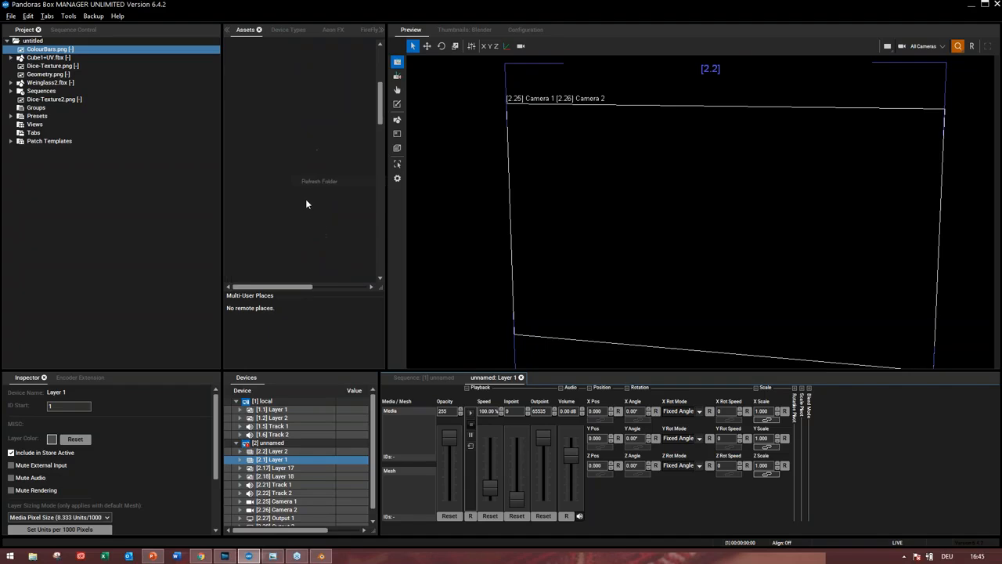
{"action": "left_click_drag", "start_coordinate": [309, 193], "coordinate": [31, 44]}
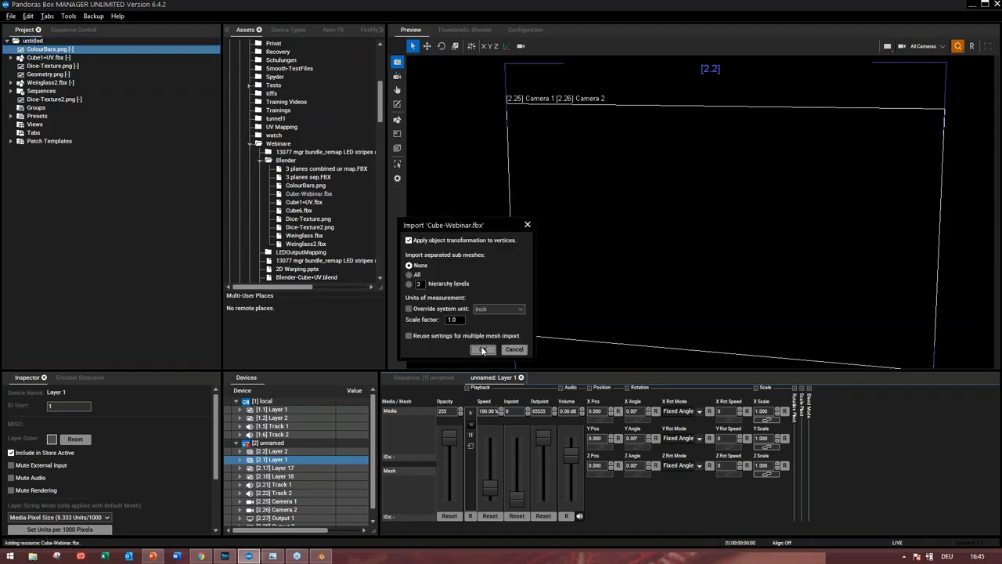
{"action": "left_click", "coordinate": [483, 350]}
Assign Cube-Webinar.fbx as the mesh and Dice-Texture2.png as the media of Layer 1
{"action": "left_click", "coordinate": [69, 59]}
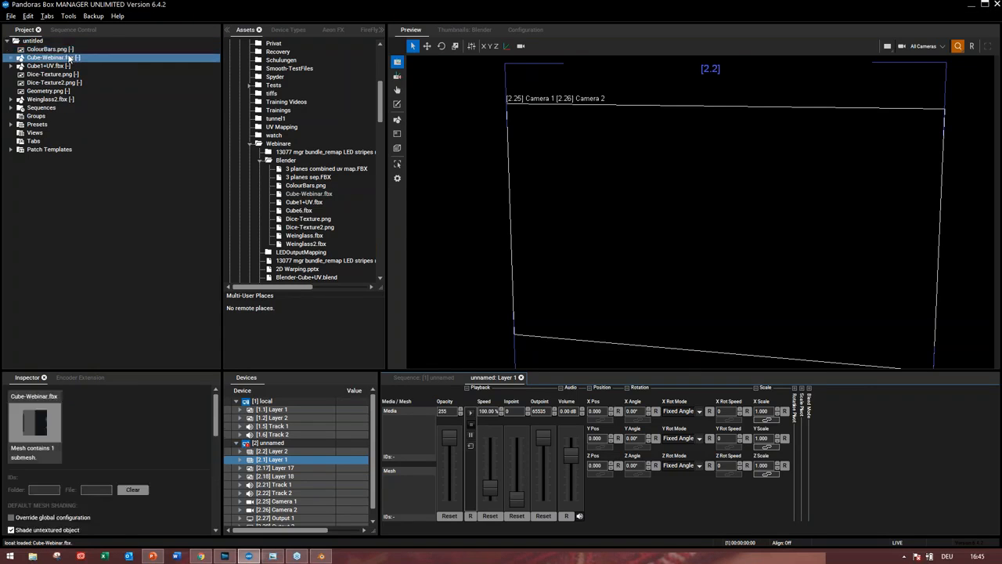
{"action": "left_click_drag", "start_coordinate": [55, 58], "coordinate": [390, 481]}
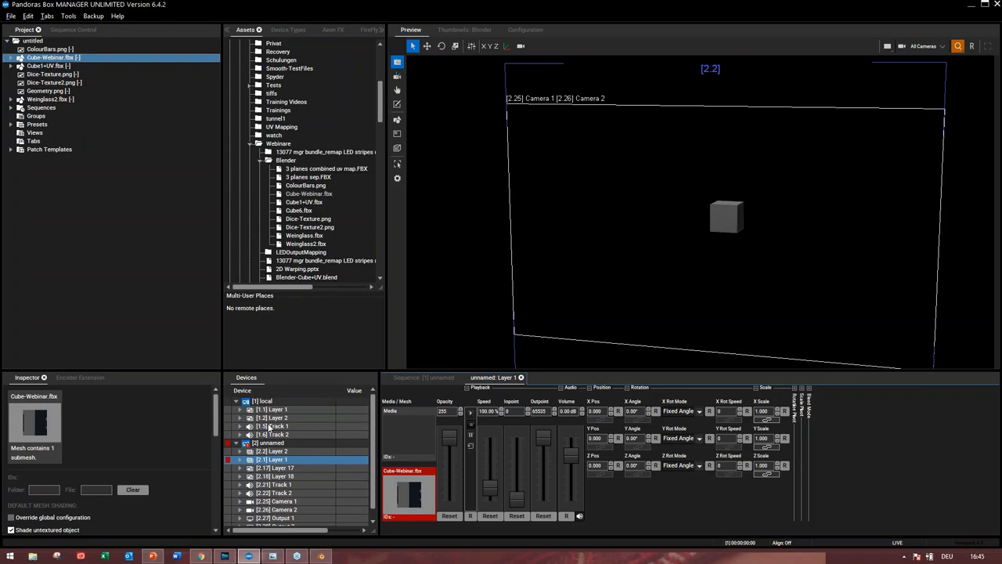
{"action": "left_click", "coordinate": [53, 83]}
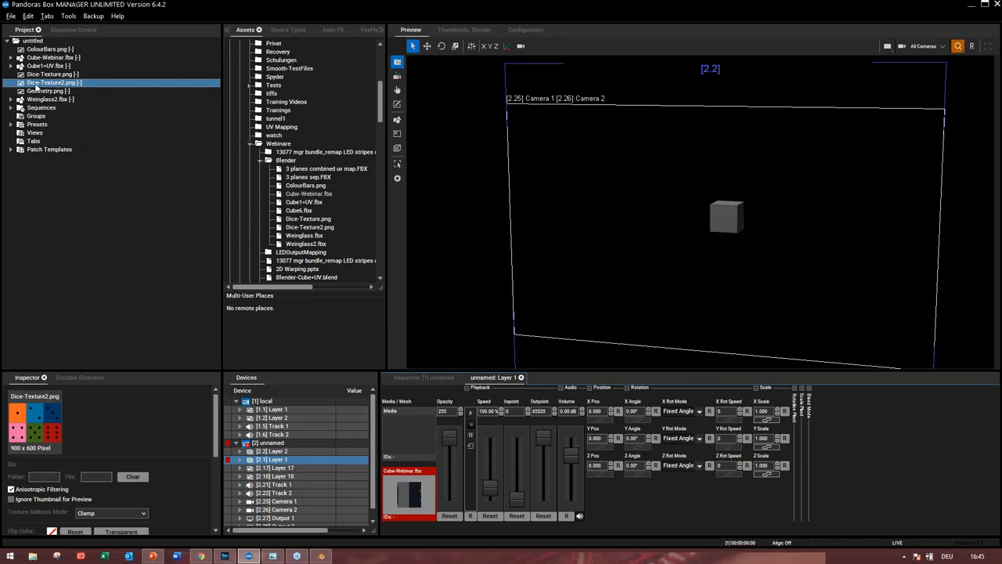
{"action": "left_click_drag", "start_coordinate": [37, 87], "coordinate": [418, 439]}
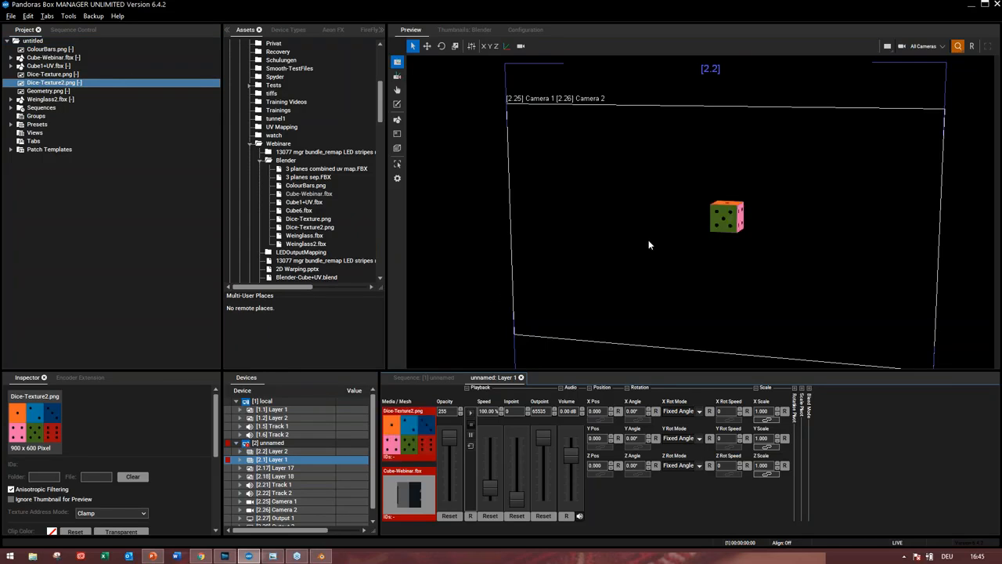
Inspect the textured die from other angles in the preview, select Layer 1, and reset the preview view
{"action": "left_click", "coordinate": [732, 238]}
{"action": "scroll", "coordinate": [736, 245], "scroll_direction": "up", "scroll_amount": 4}
{"action": "middle_click_drag", "start_coordinate": [738, 246], "coordinate": [620, 295]}
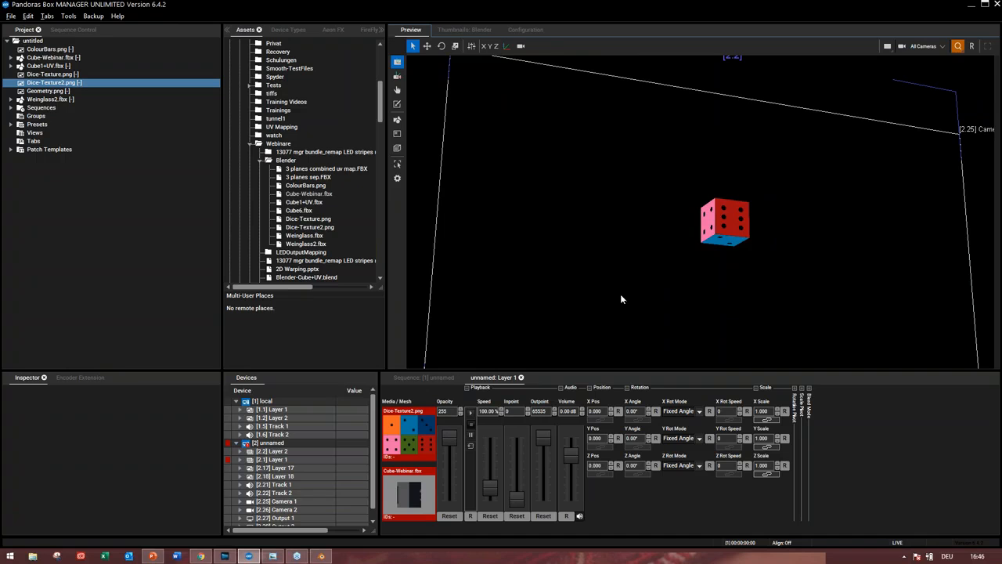
{"action": "left_click", "coordinate": [289, 460]}
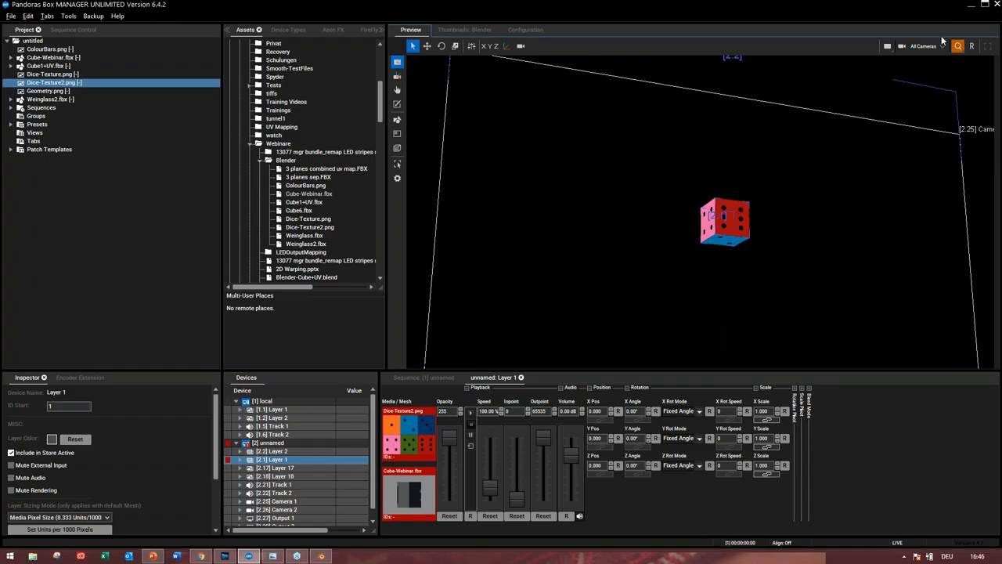
{"action": "left_click", "coordinate": [971, 46]}
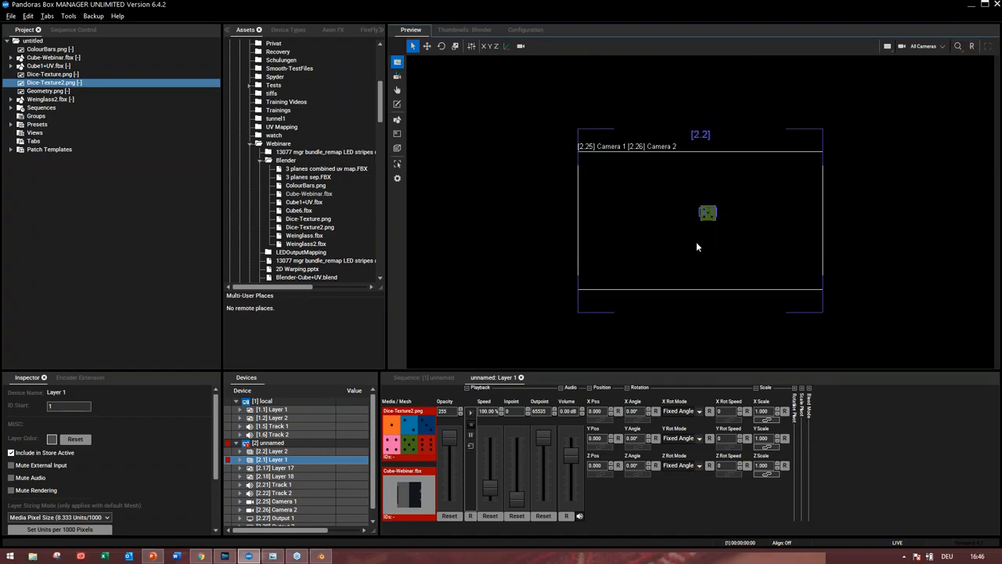
Assign Geometry.png as the media of Layer 2 in the unnamed device
{"action": "scroll", "coordinate": [696, 248], "scroll_direction": "up", "scroll_amount": 5}
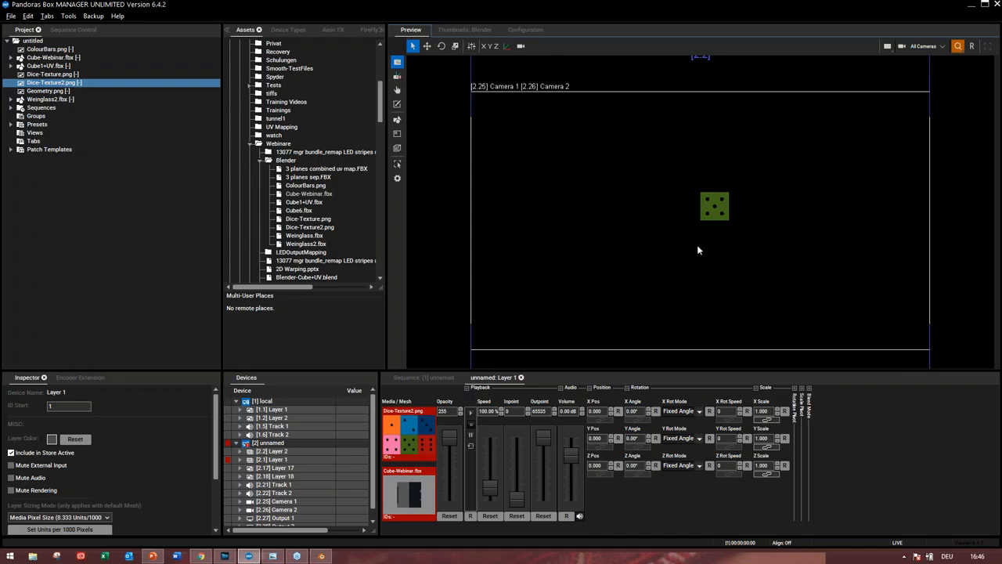
{"action": "left_click", "coordinate": [279, 452]}
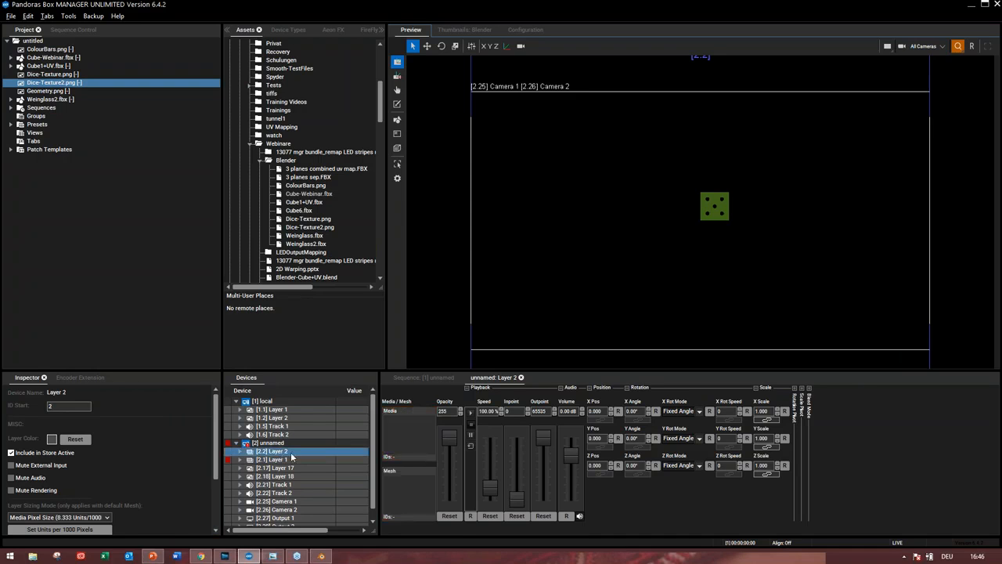
{"action": "left_click", "coordinate": [43, 91]}
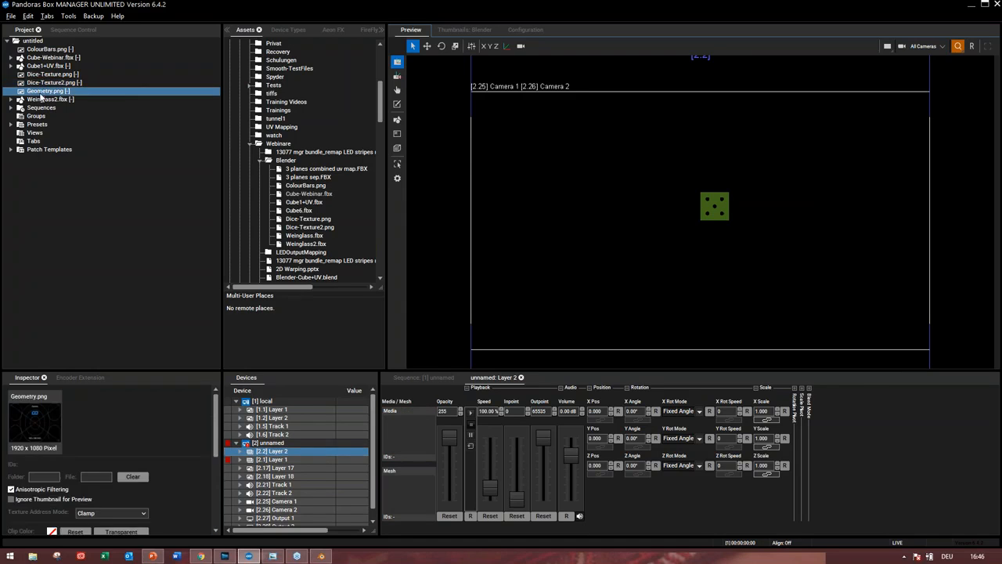
{"action": "left_click_drag", "start_coordinate": [34, 93], "coordinate": [398, 452]}
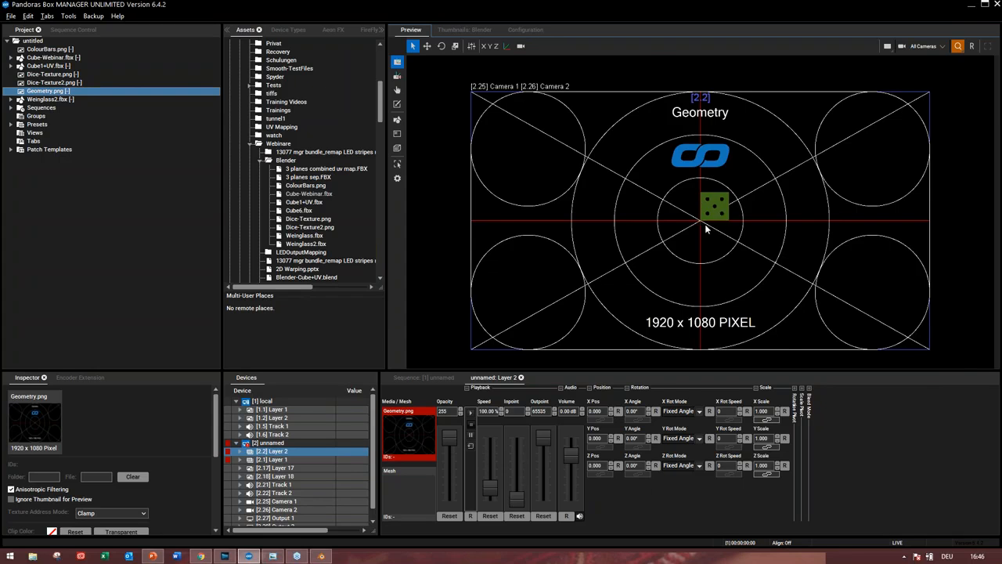
{"action": "scroll", "coordinate": [704, 224], "scroll_direction": "up", "scroll_amount": 5}
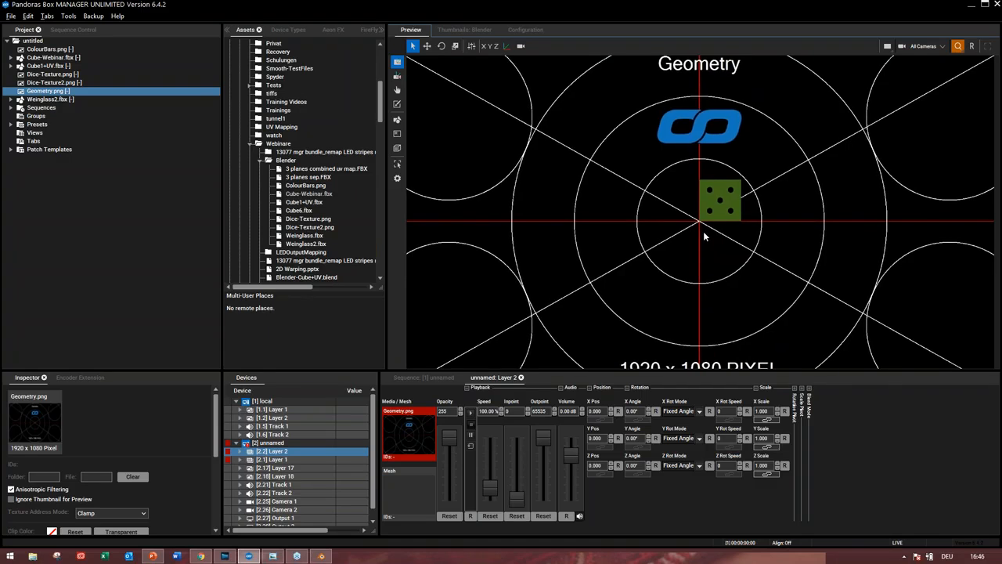
{"action": "scroll", "coordinate": [710, 225], "scroll_direction": "down", "scroll_amount": 1}
{"action": "middle_click_drag", "start_coordinate": [710, 225], "coordinate": [678, 227]}
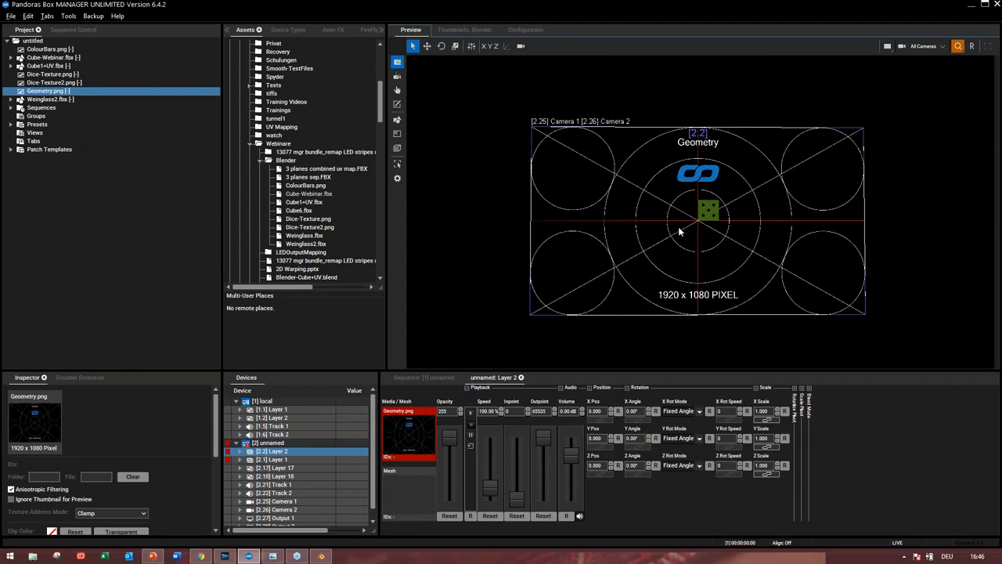
Lower the opacity of Layer 2 with the Geometry image to 35 and view the scene at an angle
{"action": "left_click", "coordinate": [289, 460]}
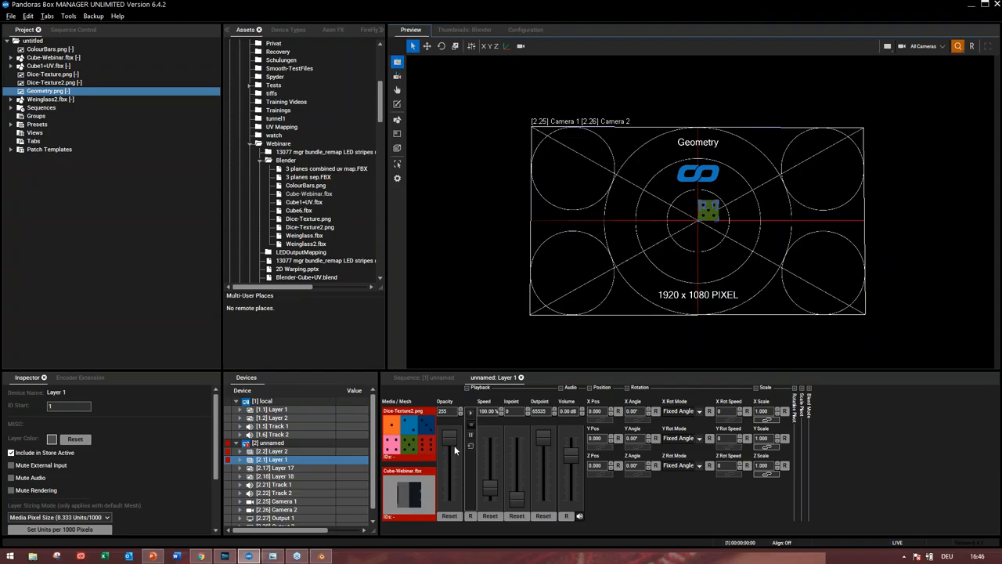
{"action": "left_click", "coordinate": [452, 518]}
{"action": "key", "text": "Up"}
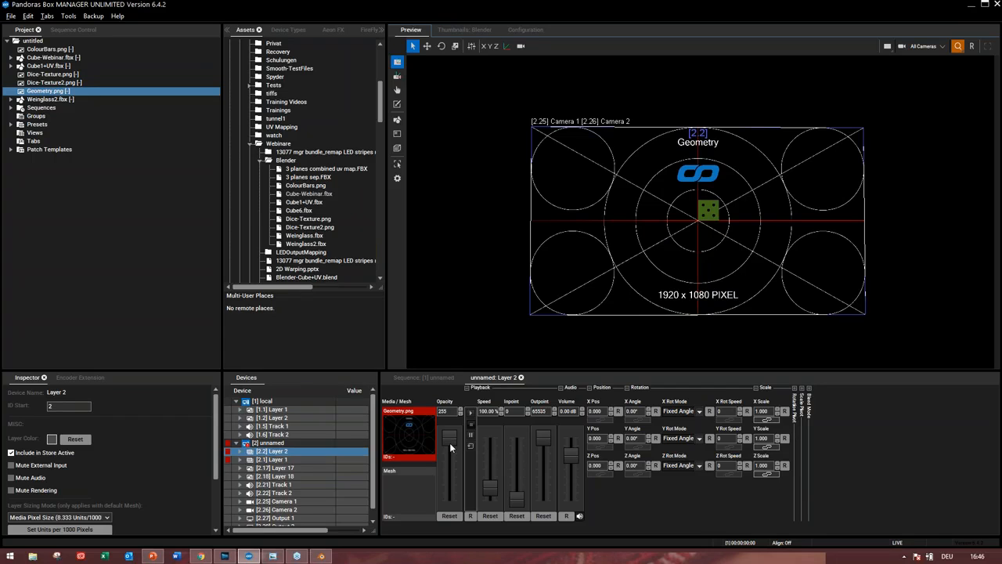
{"action": "left_click_drag", "start_coordinate": [450, 448], "coordinate": [452, 468]}
{"action": "middle_click_drag", "start_coordinate": [712, 254], "coordinate": [713, 261]}
{"action": "scroll", "coordinate": [714, 260], "scroll_direction": "up", "scroll_amount": 5}
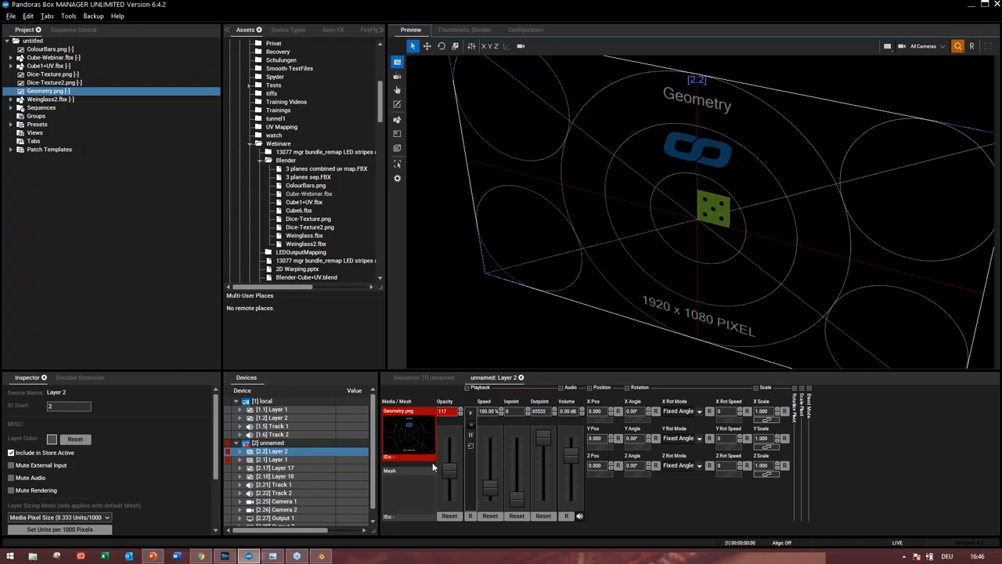
{"action": "left_click_drag", "start_coordinate": [450, 474], "coordinate": [450, 491]}
{"action": "middle_click_drag", "start_coordinate": [683, 236], "coordinate": [588, 256]}
Set the Z position of the die on Layer 1 to 1
{"action": "left_click", "coordinate": [270, 459]}
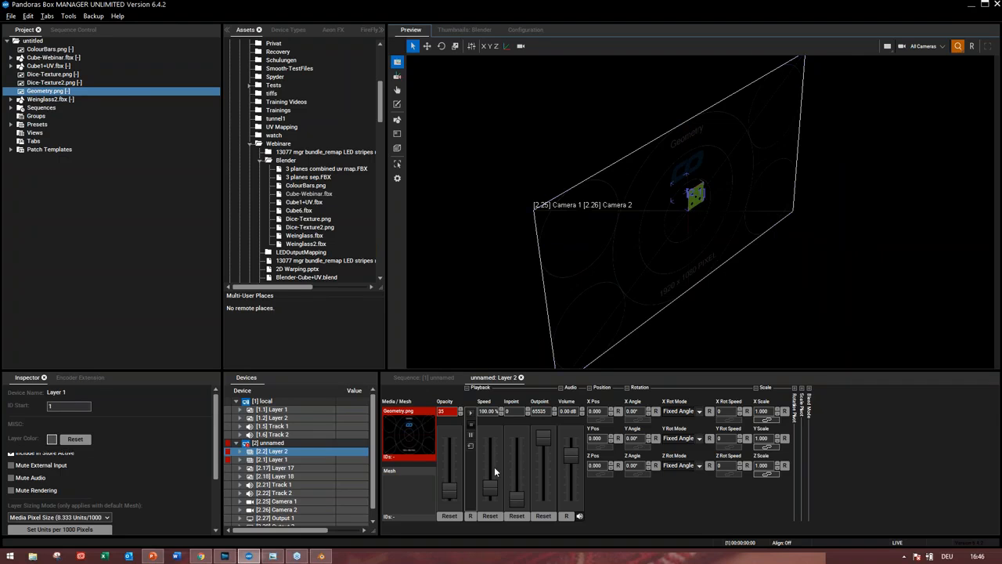
{"action": "left_click", "coordinate": [596, 466]}
{"action": "type", "text": "1"}
{"action": "key", "text": "Return"}
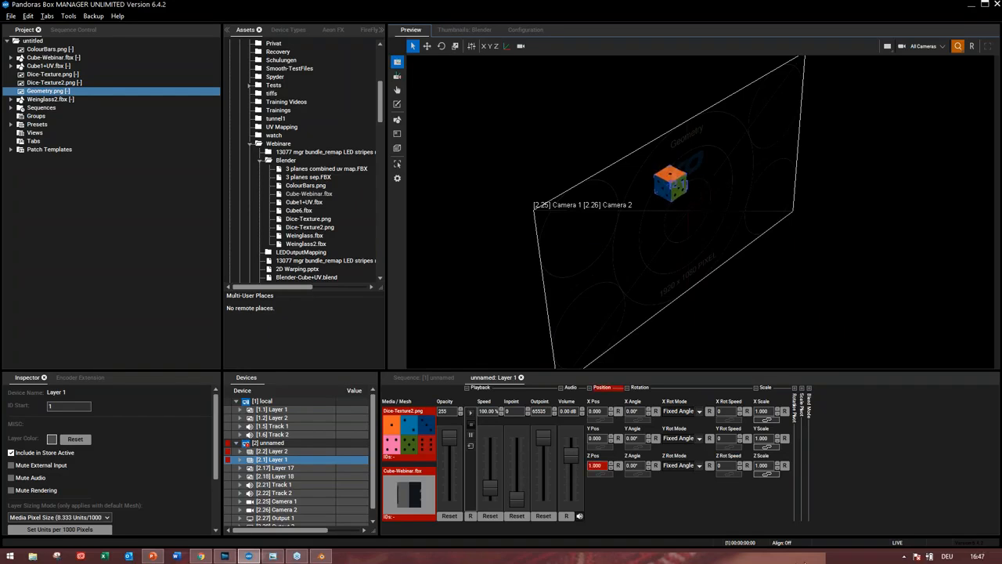
Reset the preview view and examine the die's position relative to the Geometry plane from the front and slightly above
{"action": "left_click", "coordinate": [971, 46]}
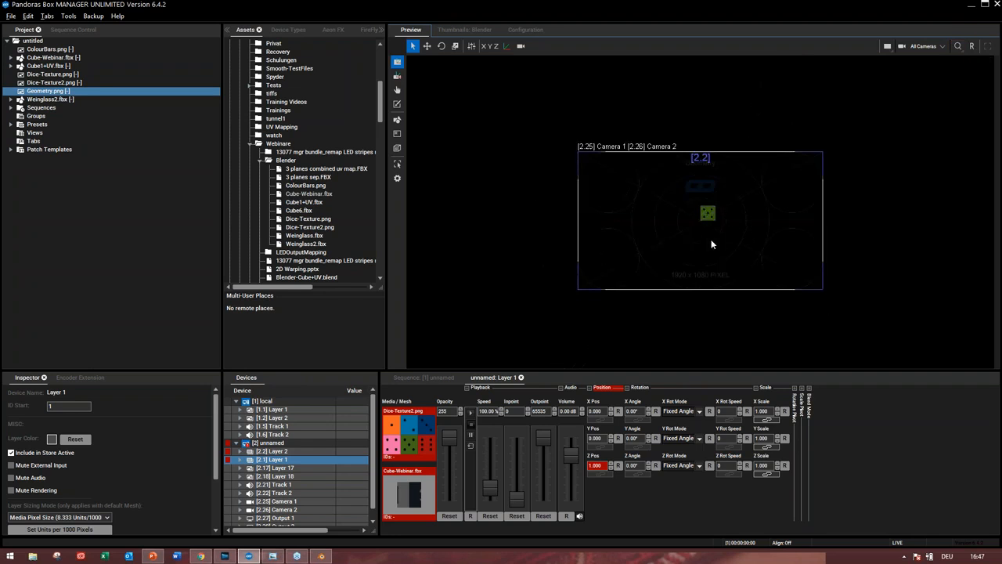
{"action": "left_click", "coordinate": [711, 239]}
{"action": "scroll", "coordinate": [705, 284], "scroll_direction": "down", "scroll_amount": 4}
{"action": "middle_click_drag", "start_coordinate": [705, 281], "coordinate": [705, 285]}
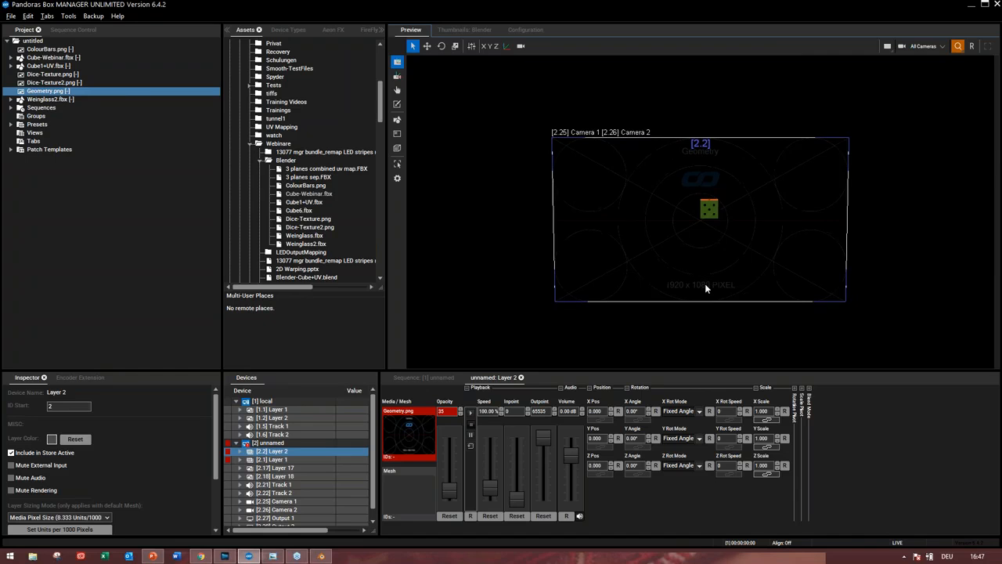
{"action": "scroll", "coordinate": [706, 286], "scroll_direction": "up", "scroll_amount": 4}
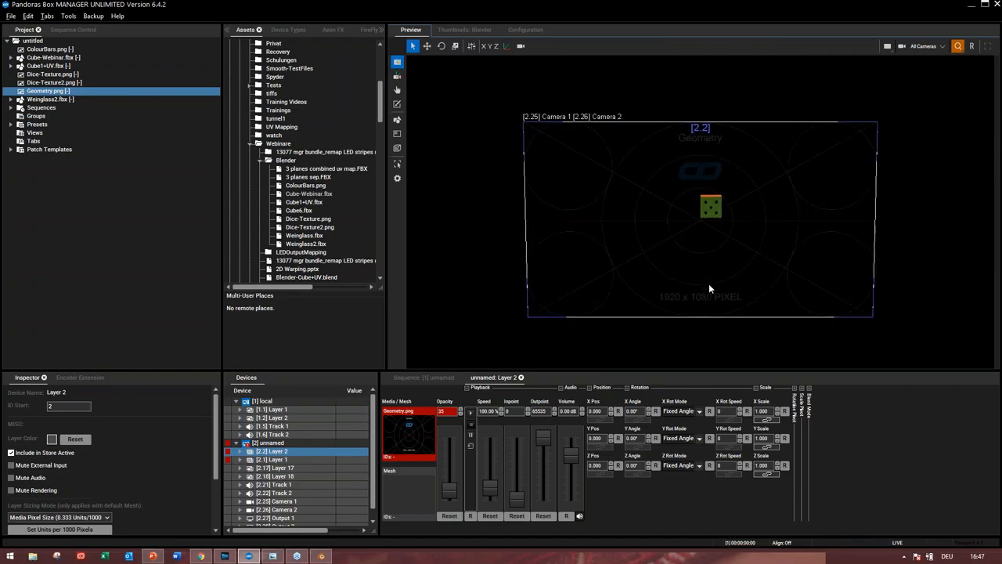
{"action": "middle_click_drag", "start_coordinate": [709, 290], "coordinate": [688, 271]}
{"action": "scroll", "coordinate": [688, 270], "scroll_direction": "down", "scroll_amount": 4}
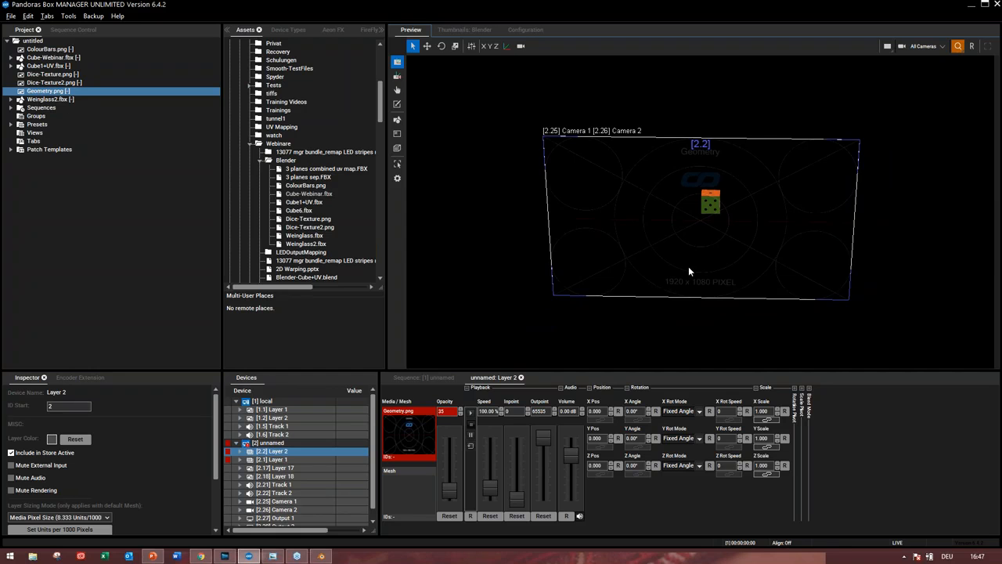
{"action": "scroll", "coordinate": [688, 268], "scroll_direction": "up", "scroll_amount": 4}
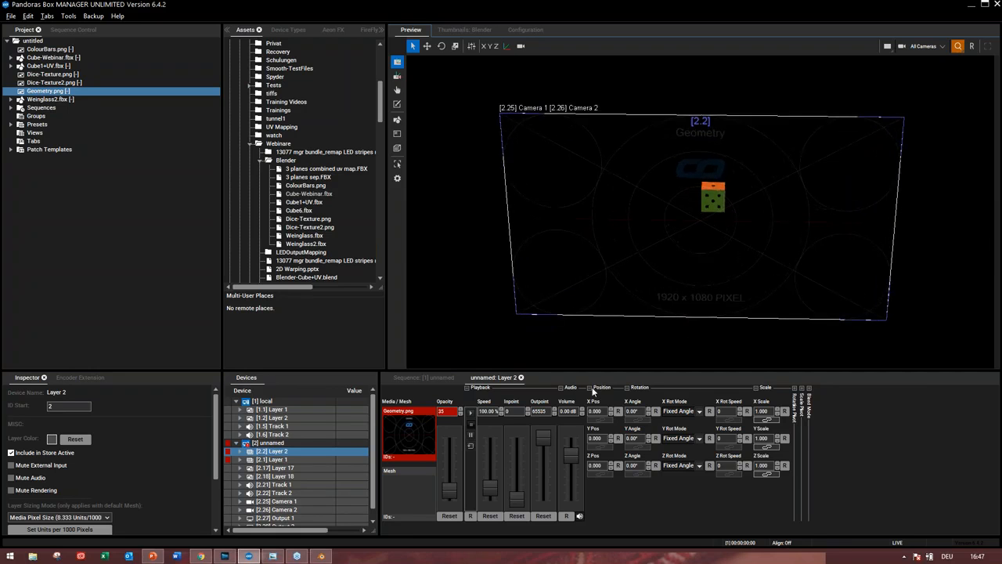
Lower Layer 2's opacity to 0 and set the Z position of Layer 1 to -1
{"action": "left_click_drag", "start_coordinate": [447, 492], "coordinate": [451, 510]}
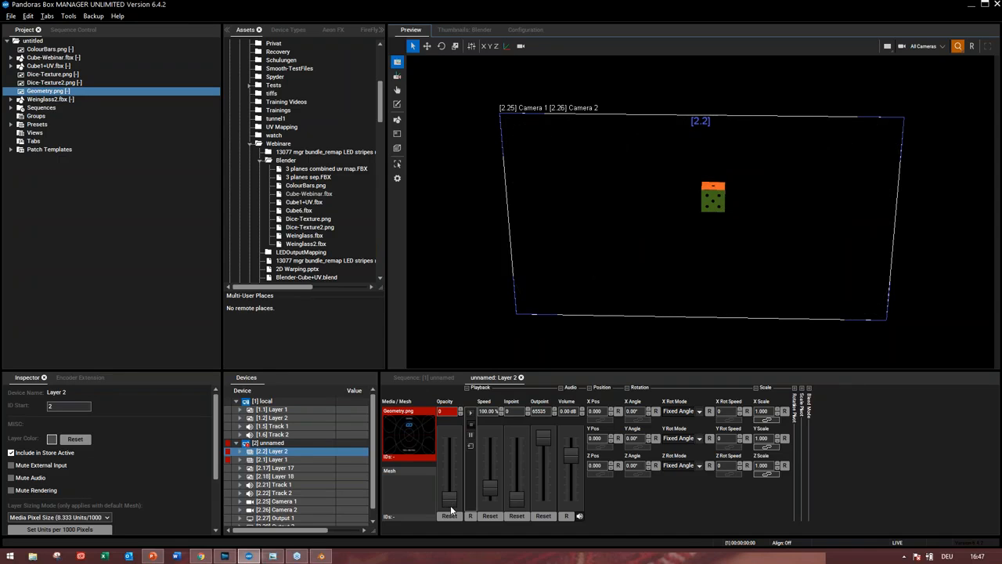
{"action": "left_click", "coordinate": [286, 459]}
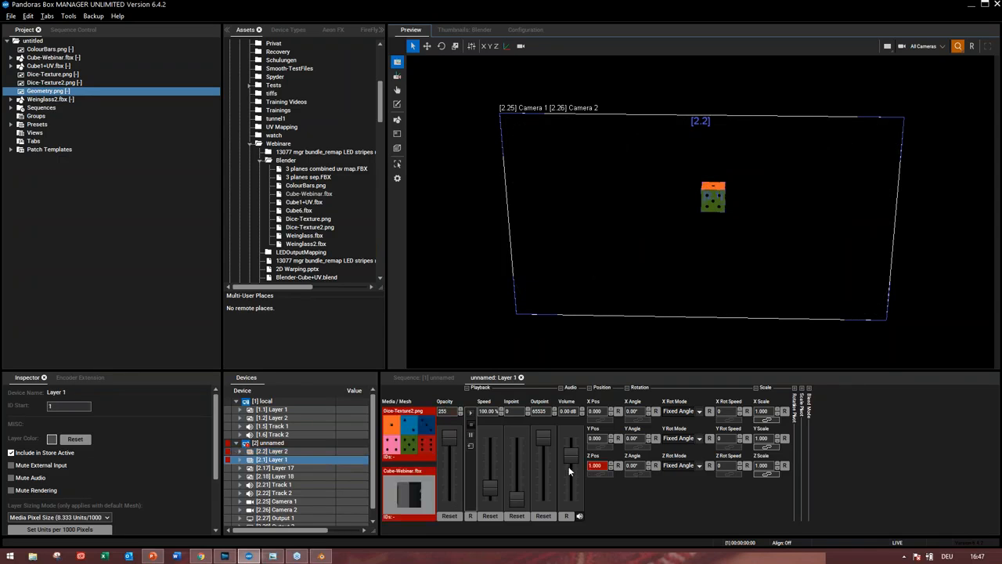
{"action": "left_click", "coordinate": [591, 465]}
{"action": "type", "text": "-"}
{"action": "key", "text": "Return"}
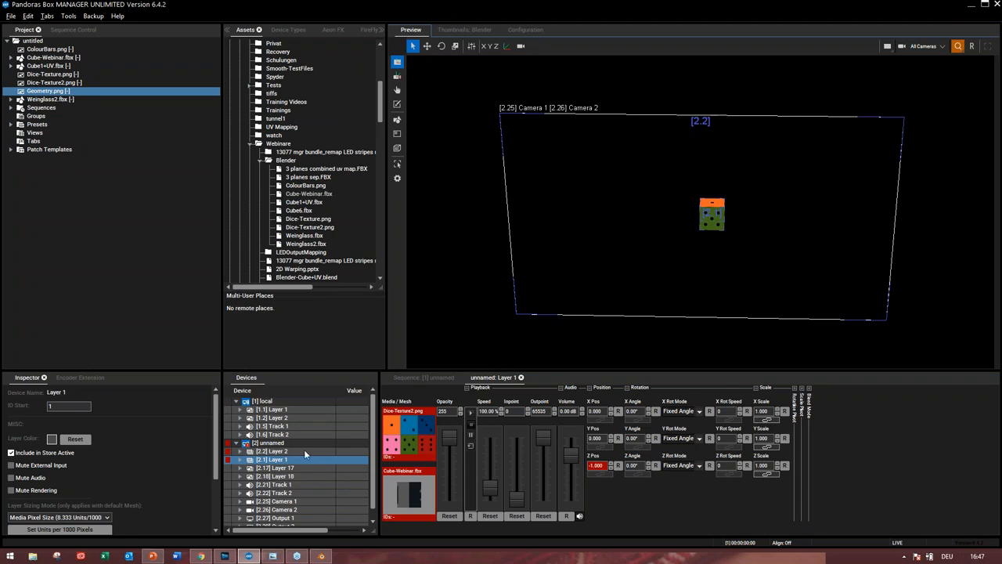
Raise the opacity of Layer 2 to 255
{"action": "left_click", "coordinate": [329, 451]}
{"action": "left_click_drag", "start_coordinate": [450, 498], "coordinate": [447, 431]}
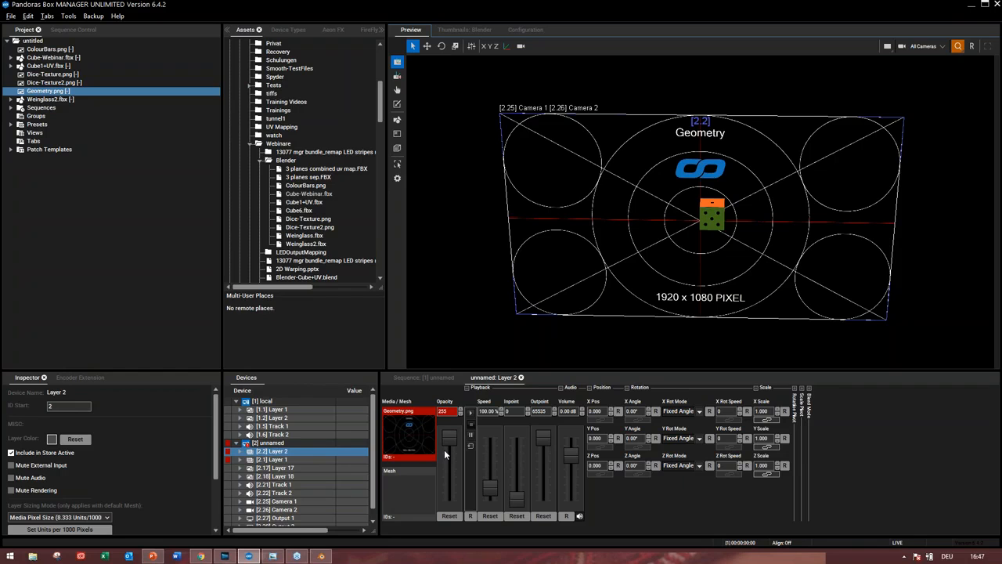
Turn the die on Layer 1 about its Y axis and reset its Y angle
{"action": "left_click", "coordinate": [289, 460]}
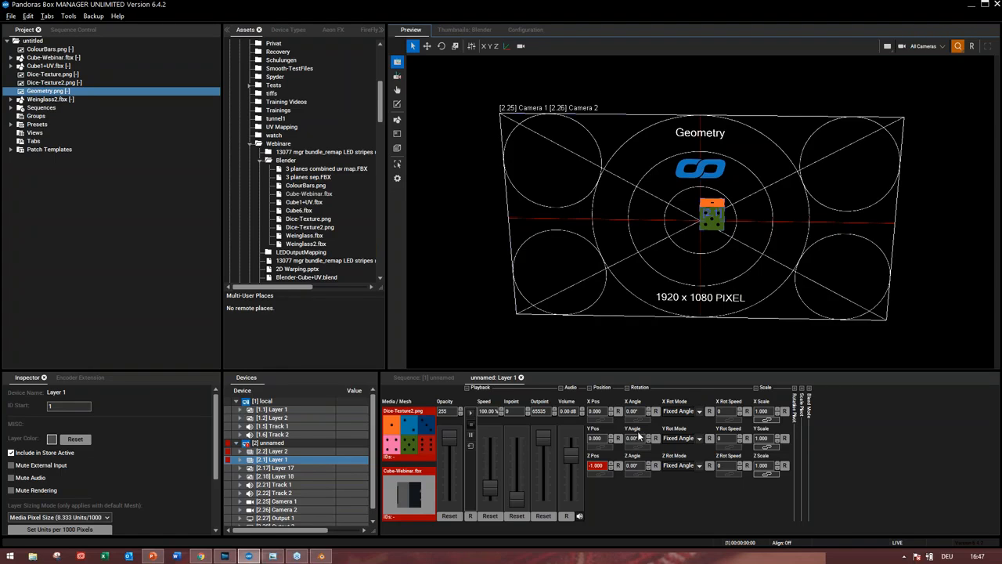
{"action": "left_click_drag", "start_coordinate": [636, 436], "coordinate": [622, 321]}
{"action": "left_click_drag", "start_coordinate": [634, 468], "coordinate": [624, 180]}
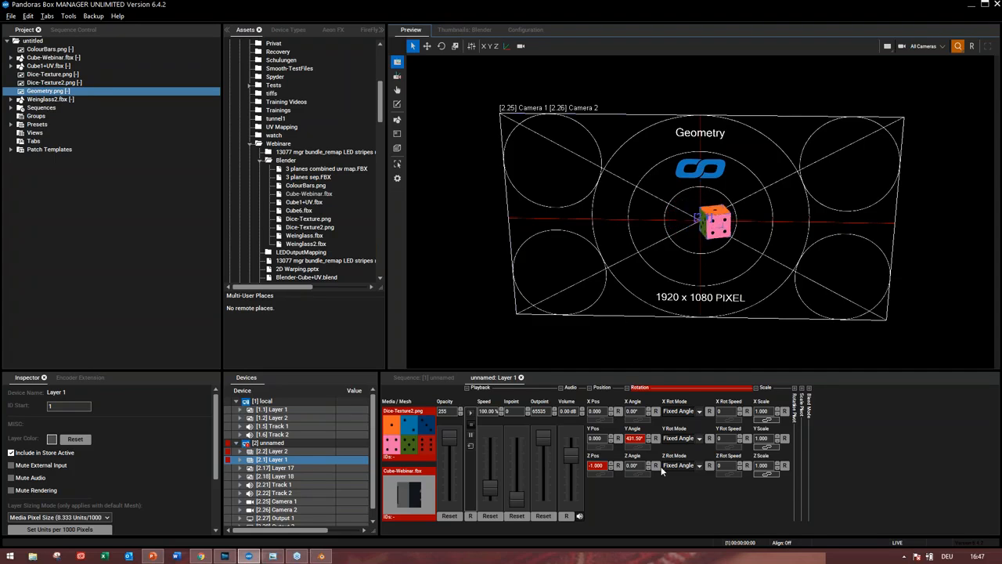
{"action": "left_click_drag", "start_coordinate": [635, 436], "coordinate": [620, 337]}
{"action": "left_click", "coordinate": [656, 438]}
Rotate the die on Layer 1 to a Z angle of about 754.5° and select Layer 2 in the preview
{"action": "left_click_drag", "start_coordinate": [643, 463], "coordinate": [558, 214]}
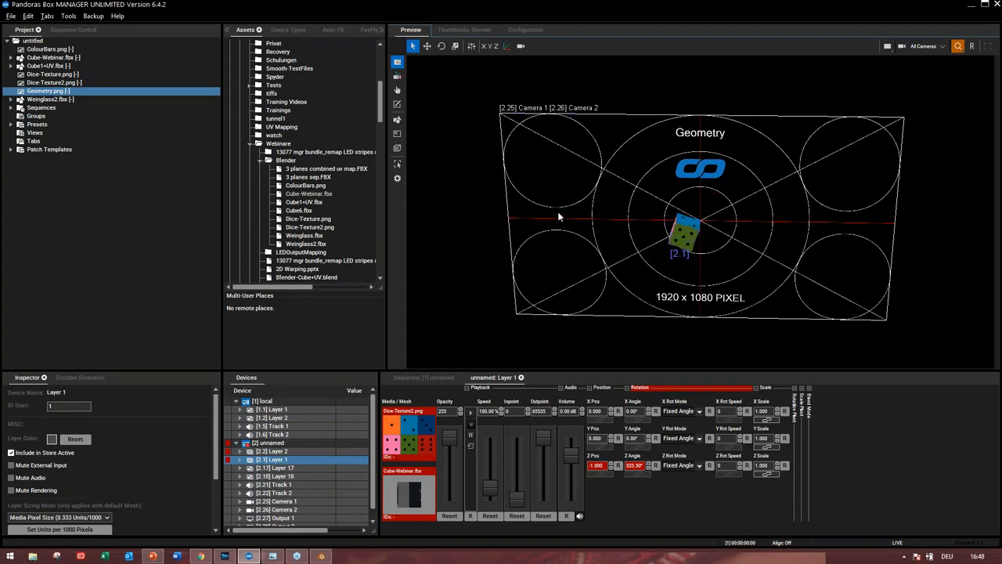
{"action": "left_click_drag", "start_coordinate": [635, 467], "coordinate": [572, 230]}
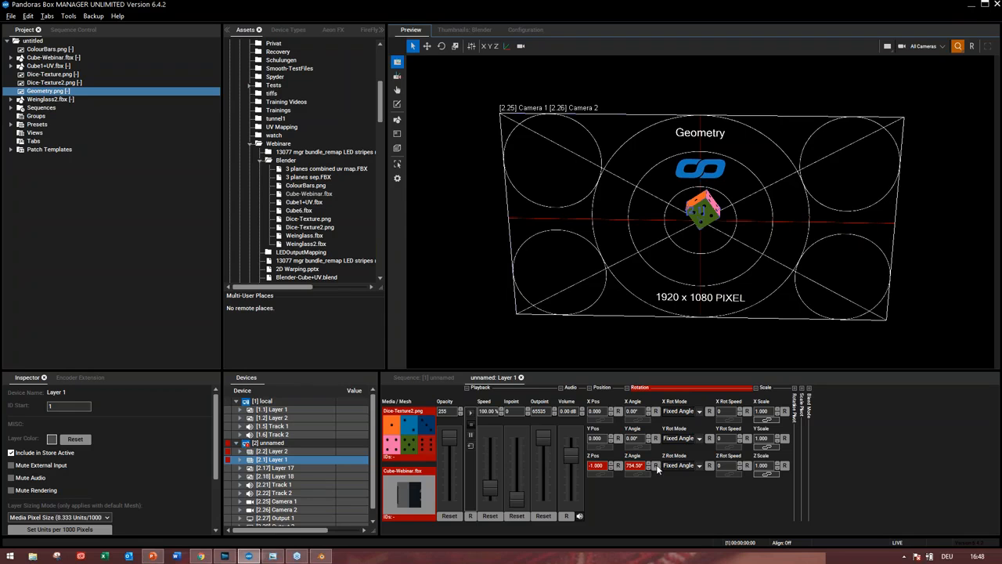
{"action": "left_click", "coordinate": [704, 251]}
{"action": "scroll", "coordinate": [703, 245], "scroll_direction": "up", "scroll_amount": 2}
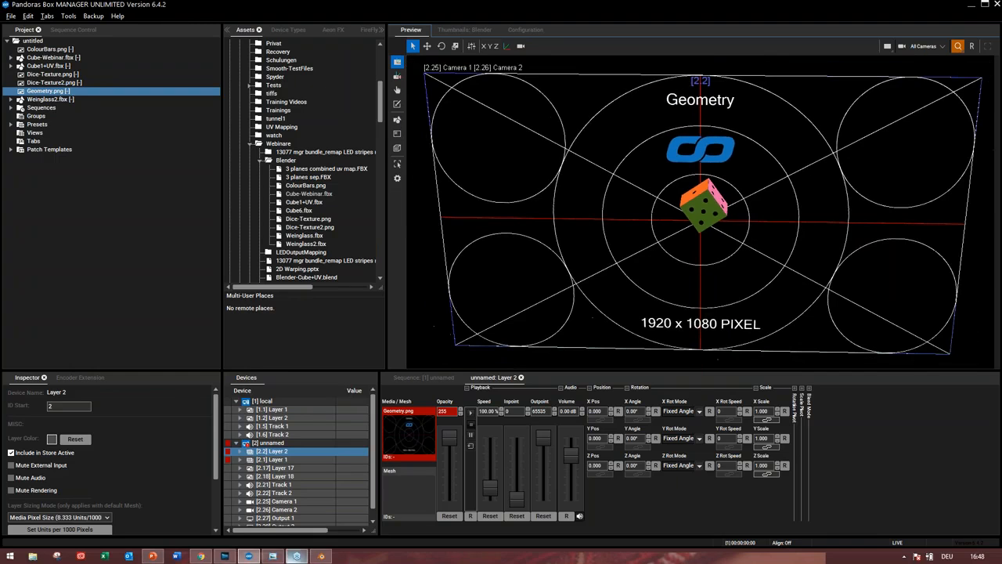
Switch to PB Warp 3D and import Cube-Webinar without merging it into the current scene or loading it in parts
{"action": "left_click", "coordinate": [224, 556]}
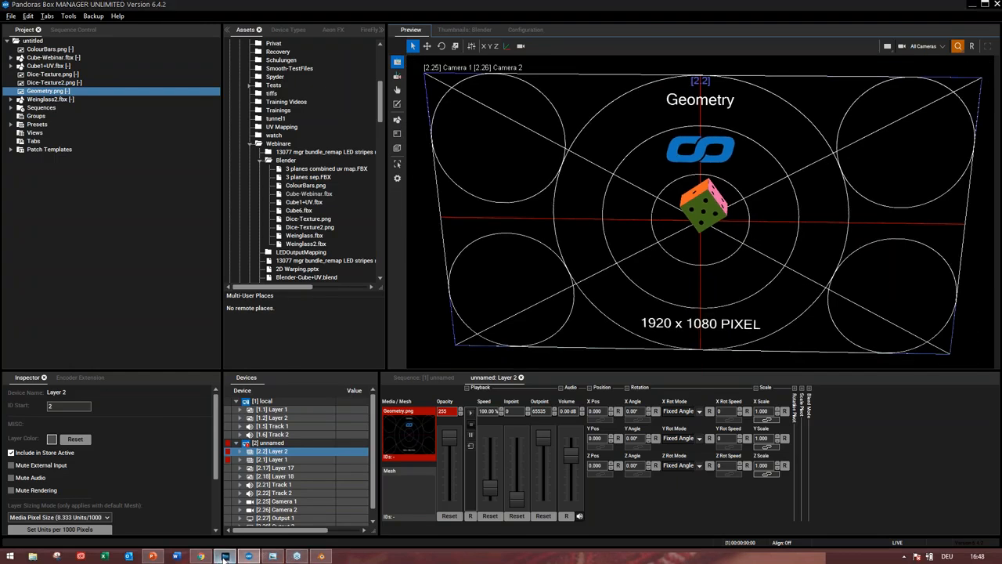
{"action": "left_click_drag", "start_coordinate": [611, 84], "coordinate": [220, 60]}
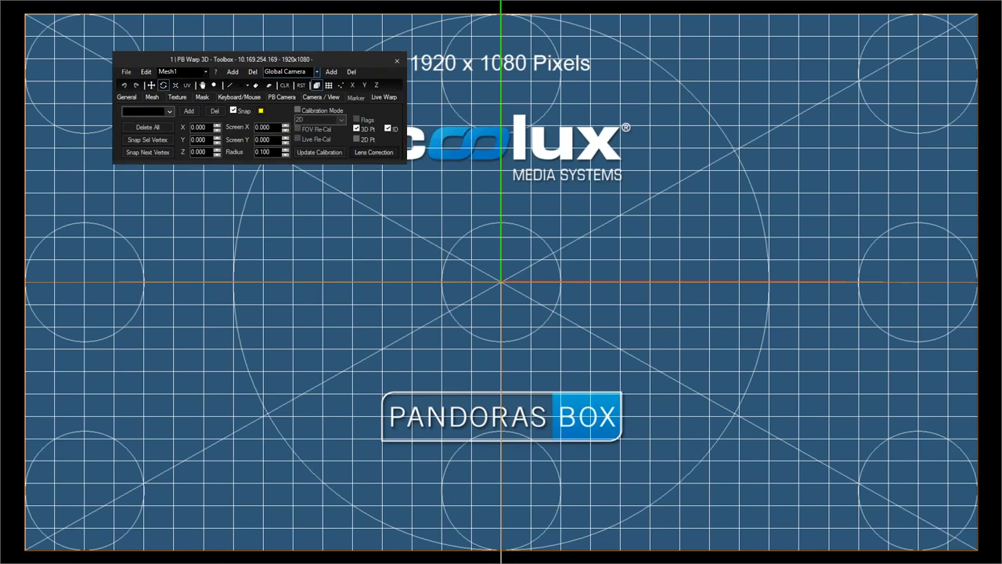
{"action": "left_click", "coordinate": [127, 71]}
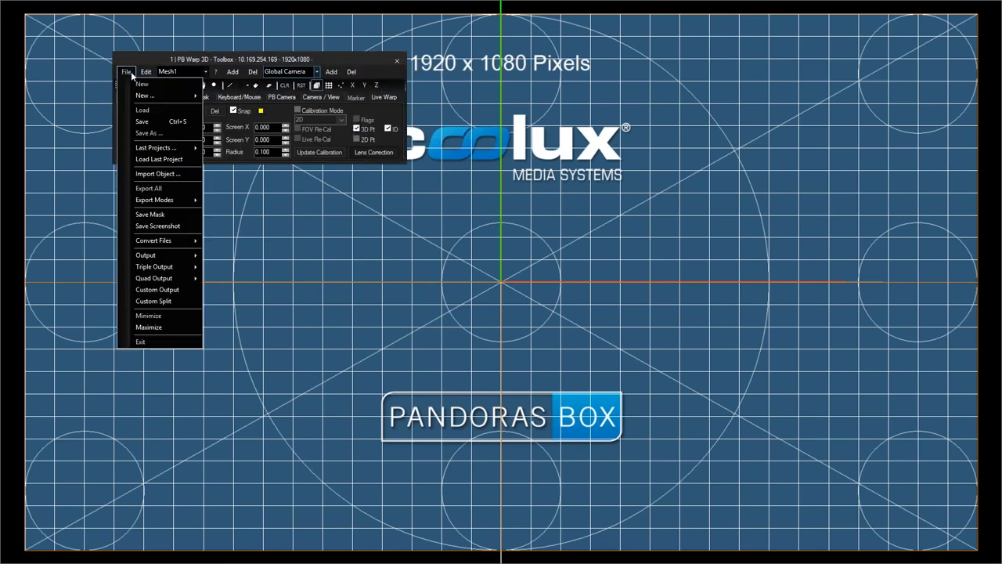
{"action": "left_click", "coordinate": [156, 173]}
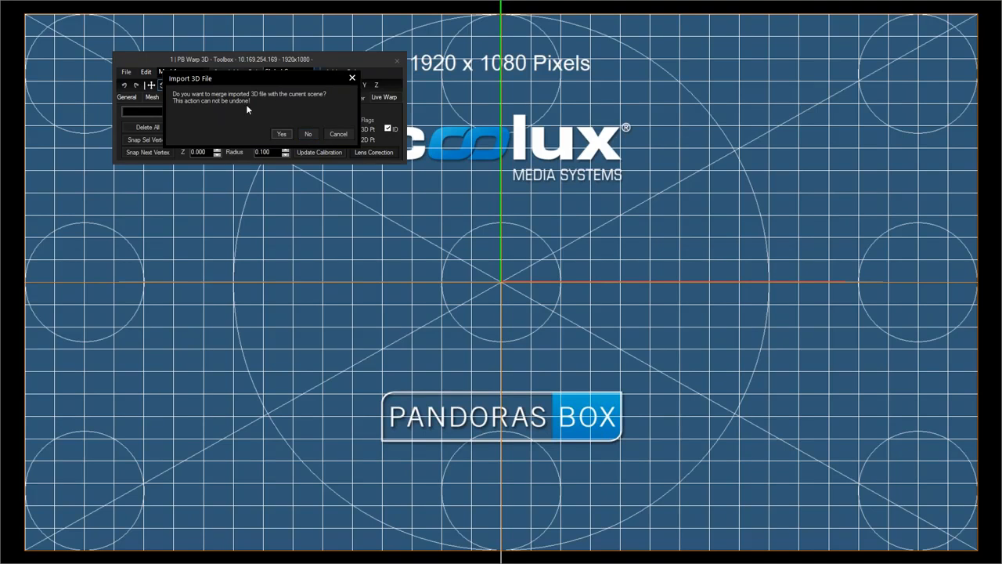
{"action": "left_click", "coordinate": [311, 136]}
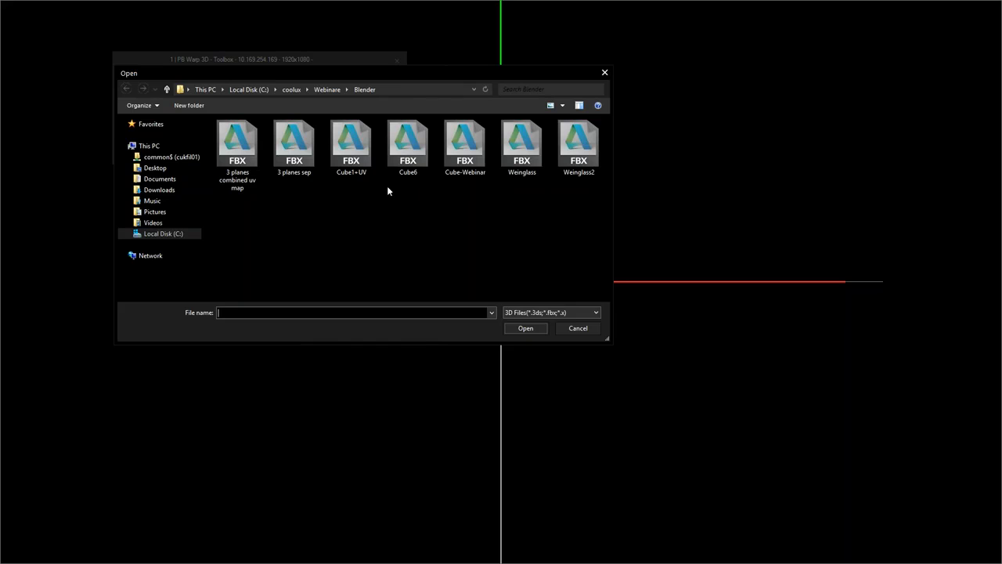
{"action": "double_click", "coordinate": [468, 153]}
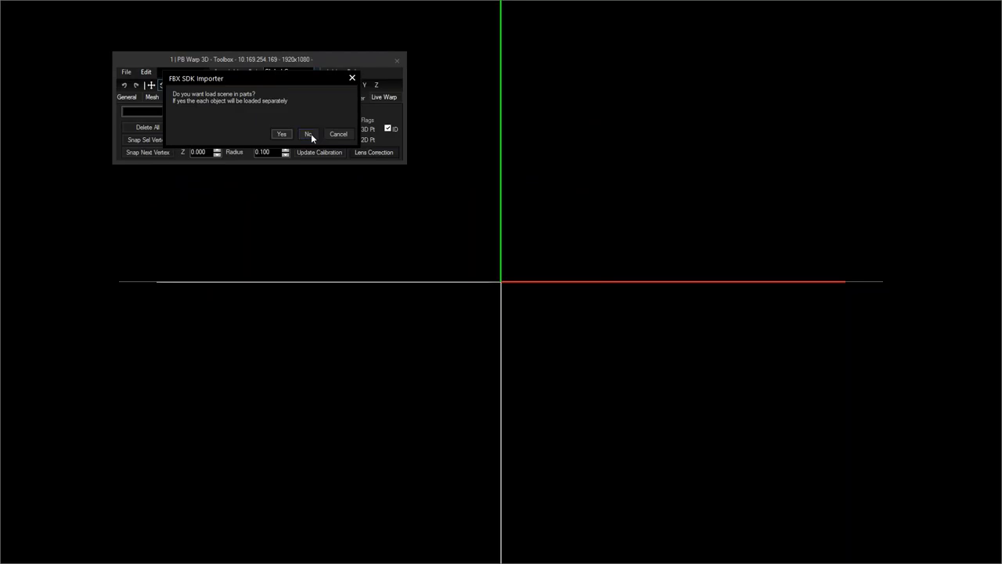
{"action": "left_click", "coordinate": [309, 135]}
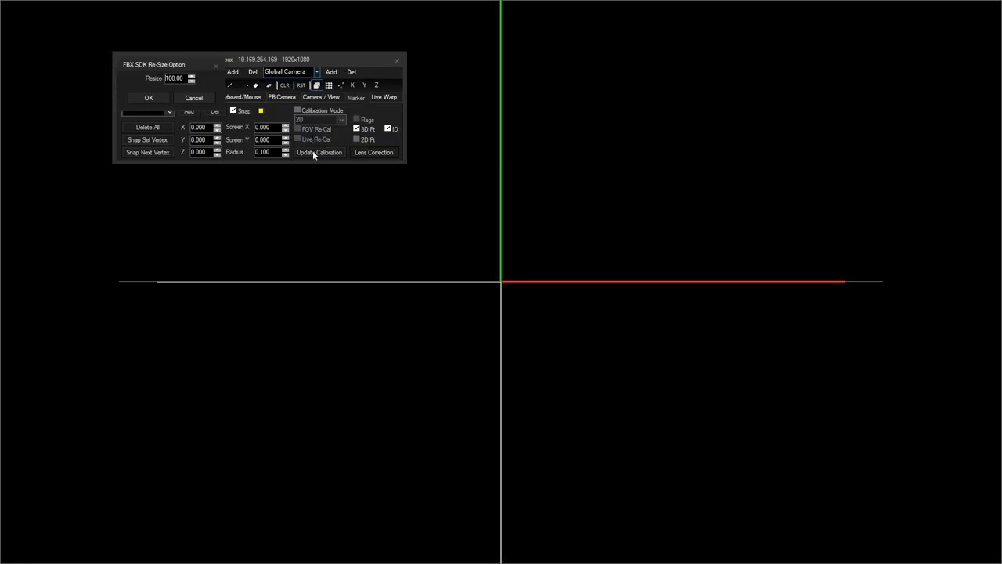
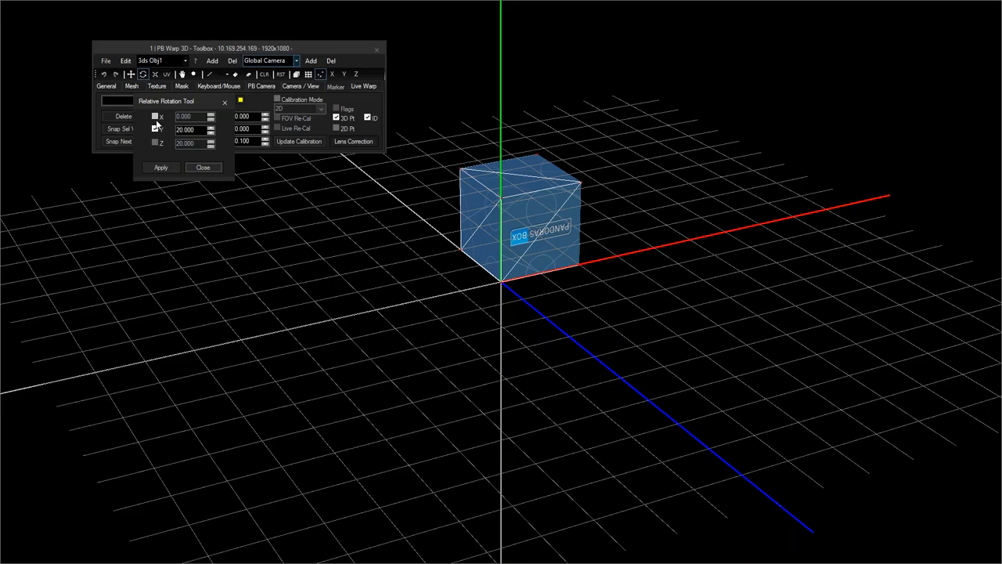
Apply a relative rotation of 20 about only the Y axis to the imported cube
{"action": "left_click", "coordinate": [156, 116]}
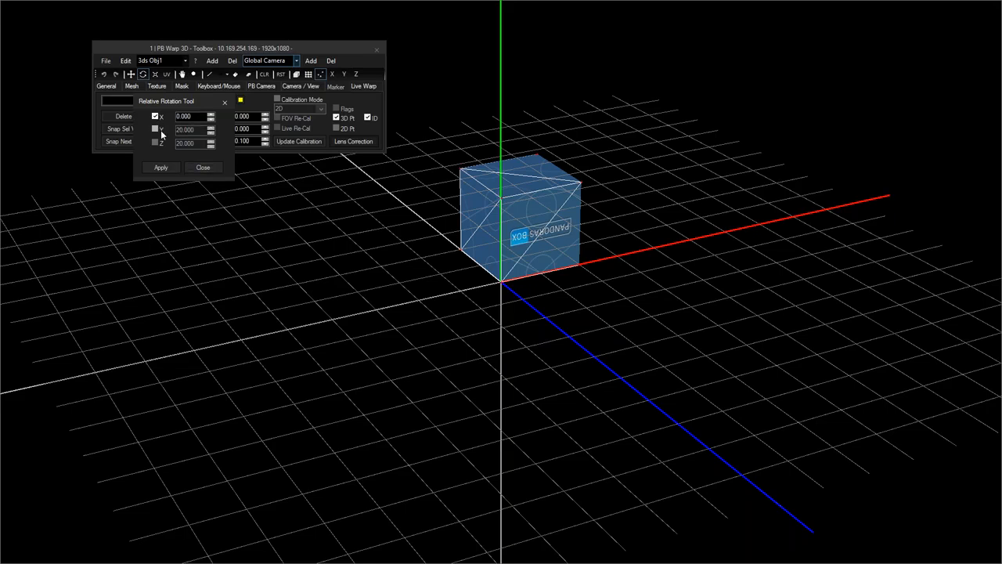
{"action": "double_click", "coordinate": [188, 116]}
{"action": "left_click", "coordinate": [156, 129]}
{"action": "left_click", "coordinate": [173, 168]}
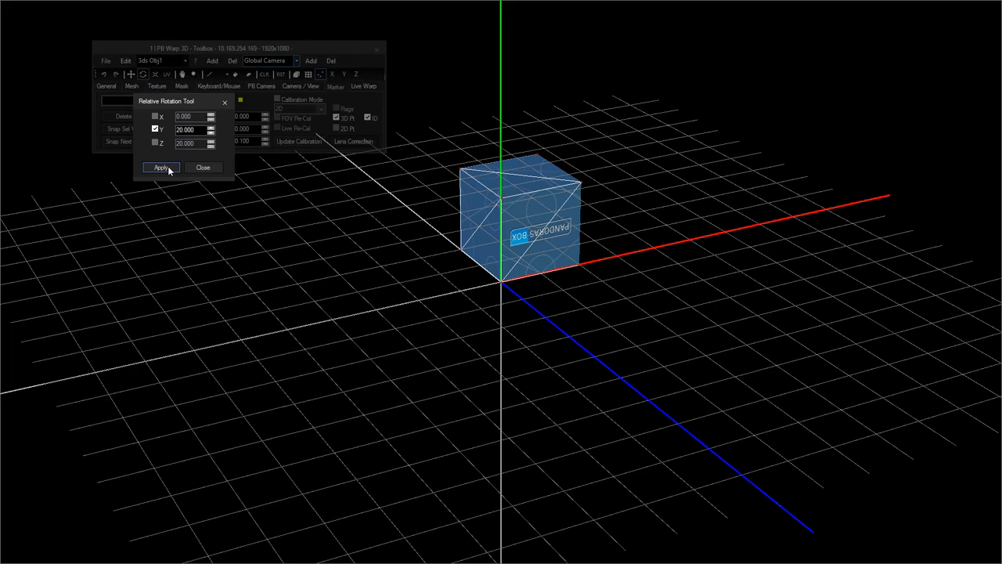
Switch from point to object mode and repeatedly rotate the cube about only the Y axis in relative steps of 20
{"action": "left_click", "coordinate": [202, 167]}
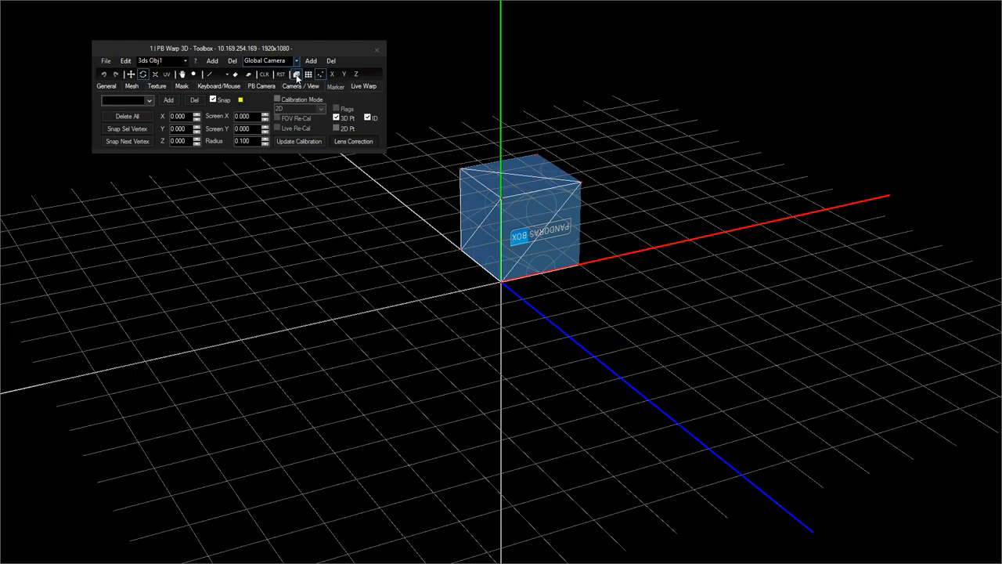
{"action": "left_click", "coordinate": [298, 78]}
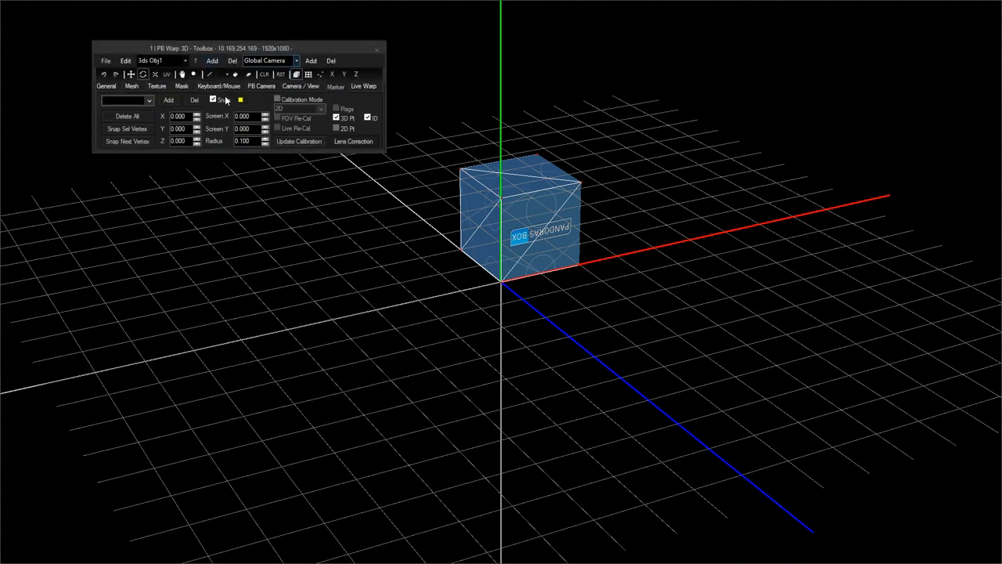
{"action": "left_click", "coordinate": [142, 73]}
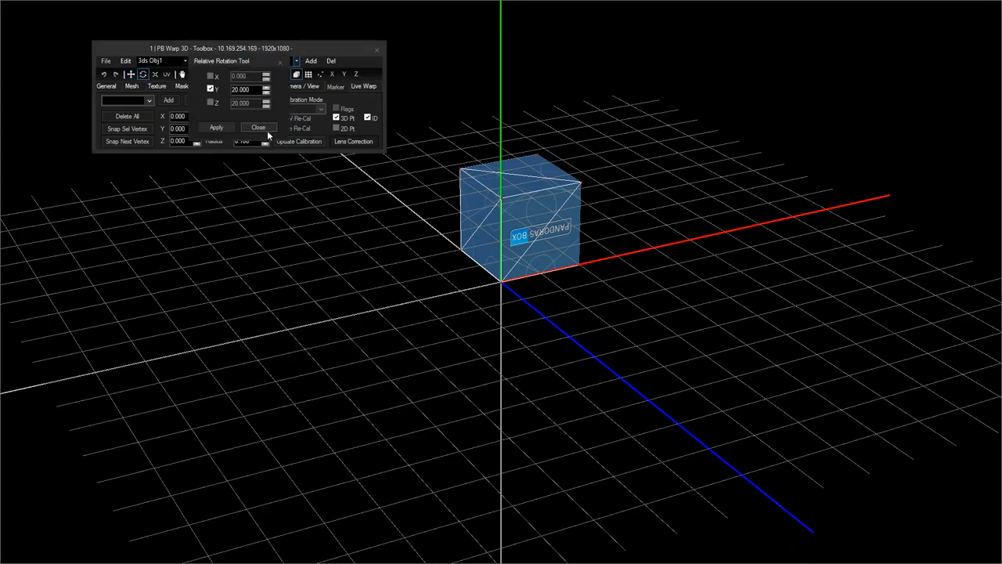
{"action": "left_click", "coordinate": [224, 128]}
{"action": "left_click", "coordinate": [225, 129]}
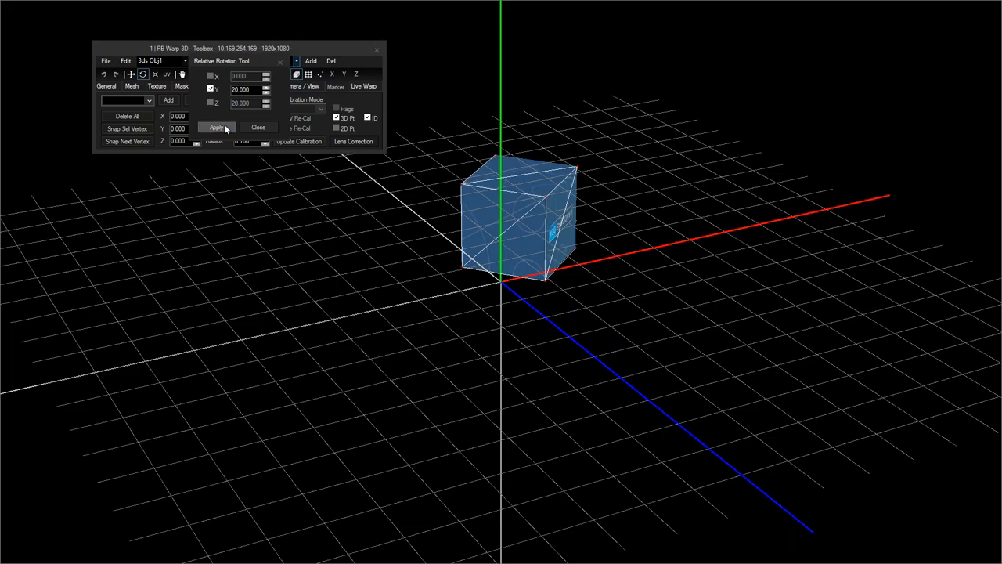
{"action": "left_click", "coordinate": [225, 128]}
{"action": "left_click", "coordinate": [224, 127]}
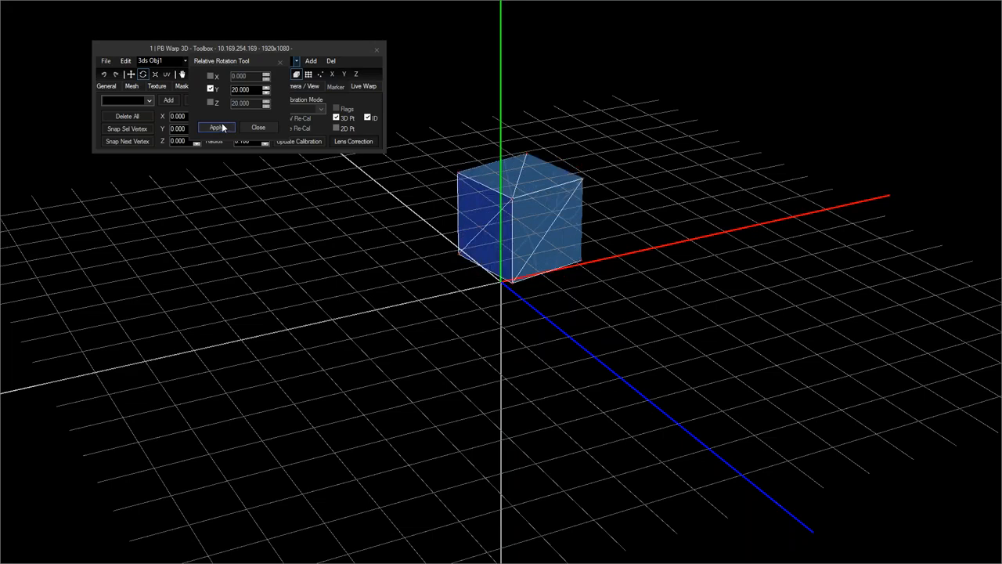
{"action": "left_click", "coordinate": [223, 128]}
{"action": "left_click", "coordinate": [223, 127]}
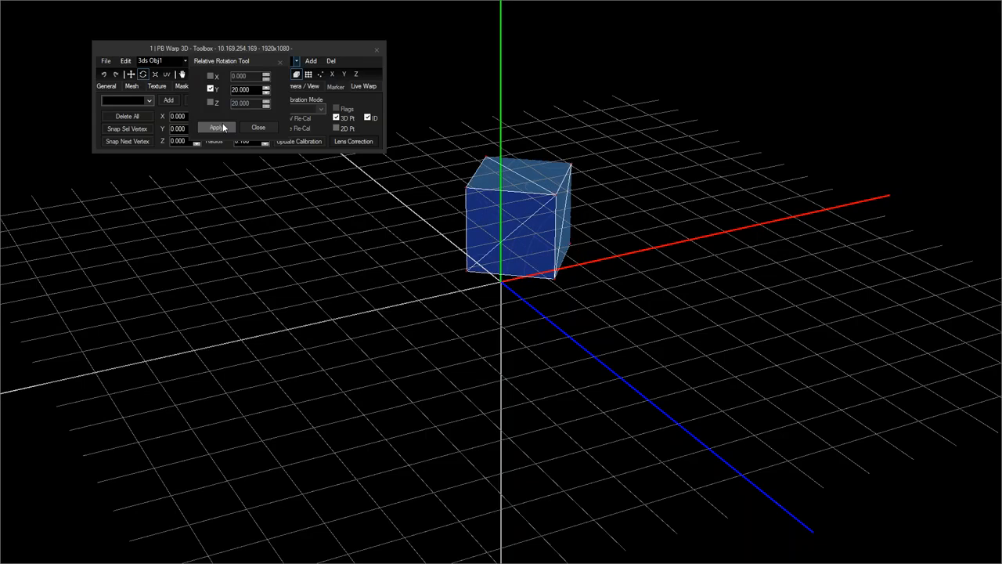
{"action": "left_click", "coordinate": [223, 128]}
{"action": "left_click", "coordinate": [223, 128]}
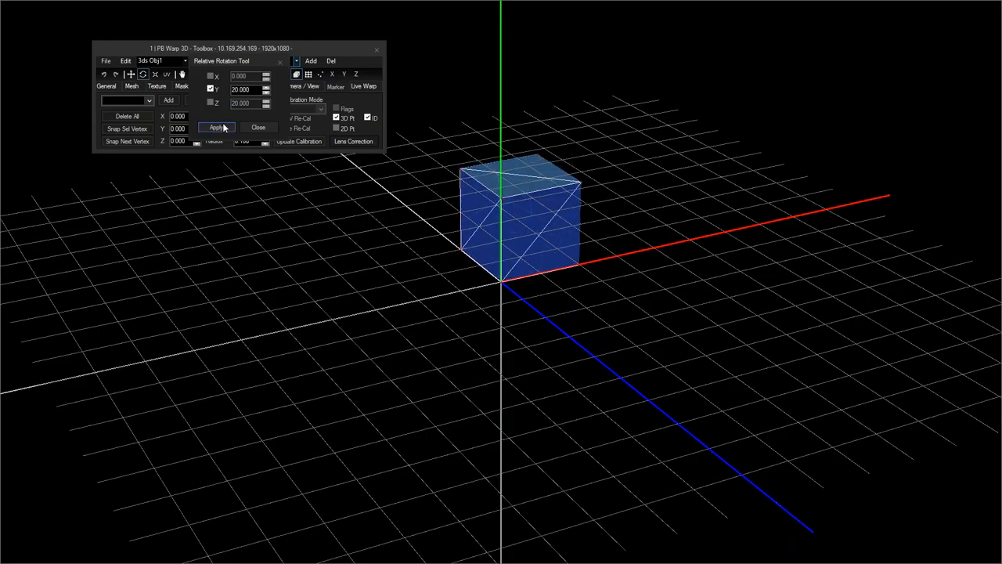
{"action": "left_click", "coordinate": [223, 128]}
{"action": "left_click", "coordinate": [223, 127]}
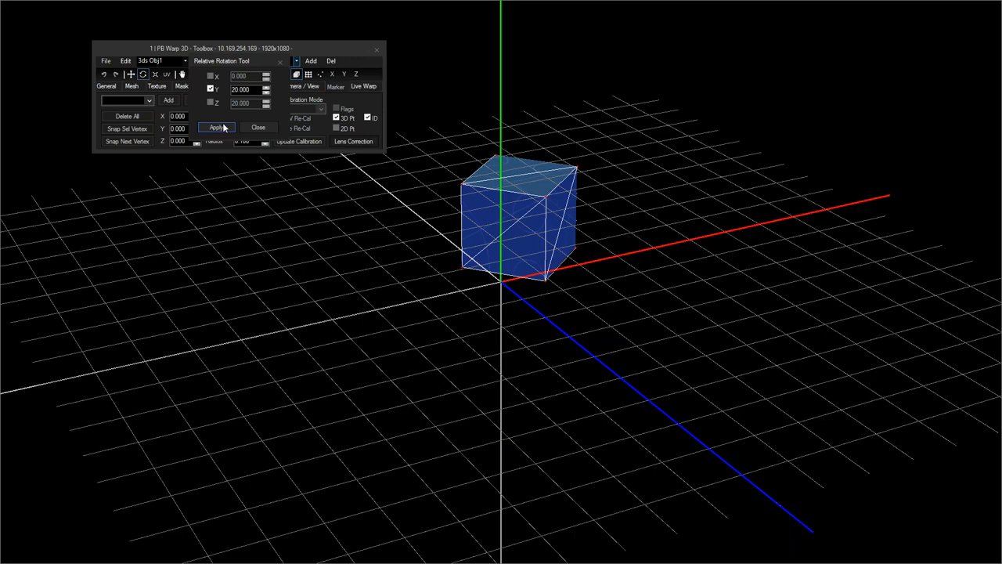
{"action": "left_click", "coordinate": [223, 128]}
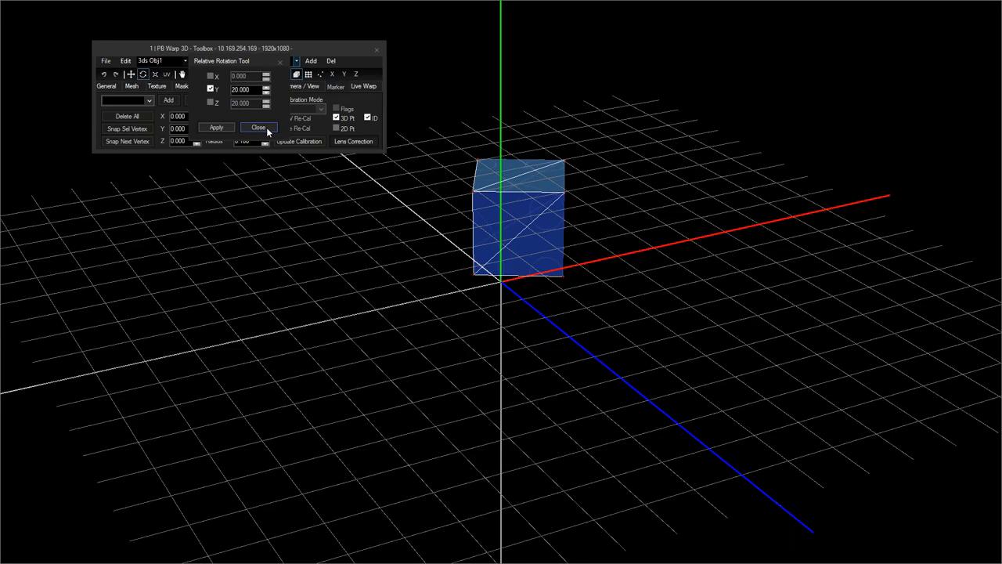
{"action": "left_click", "coordinate": [215, 127]}
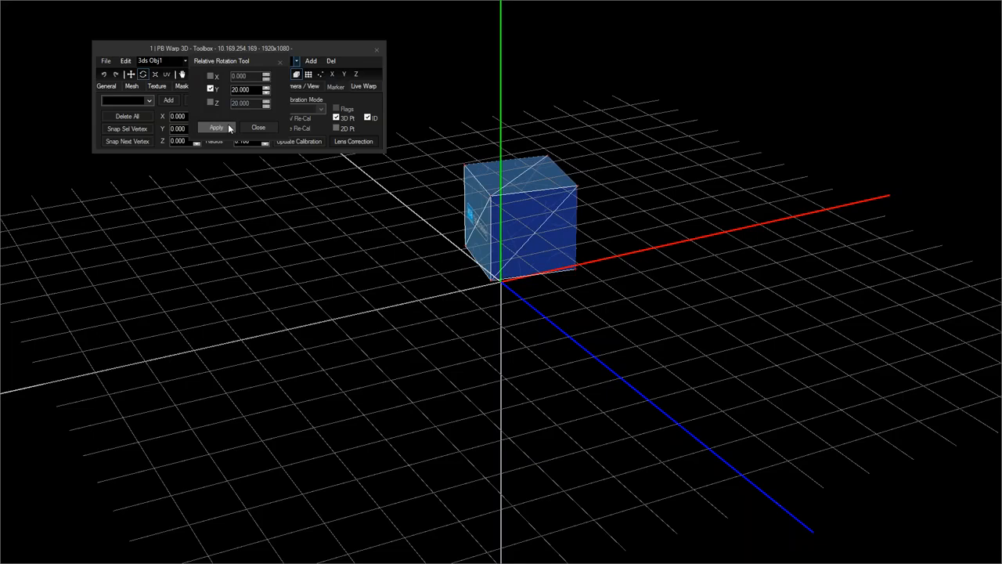
{"action": "left_click", "coordinate": [215, 127]}
{"action": "left_click", "coordinate": [228, 126]}
{"action": "left_click", "coordinate": [227, 127]}
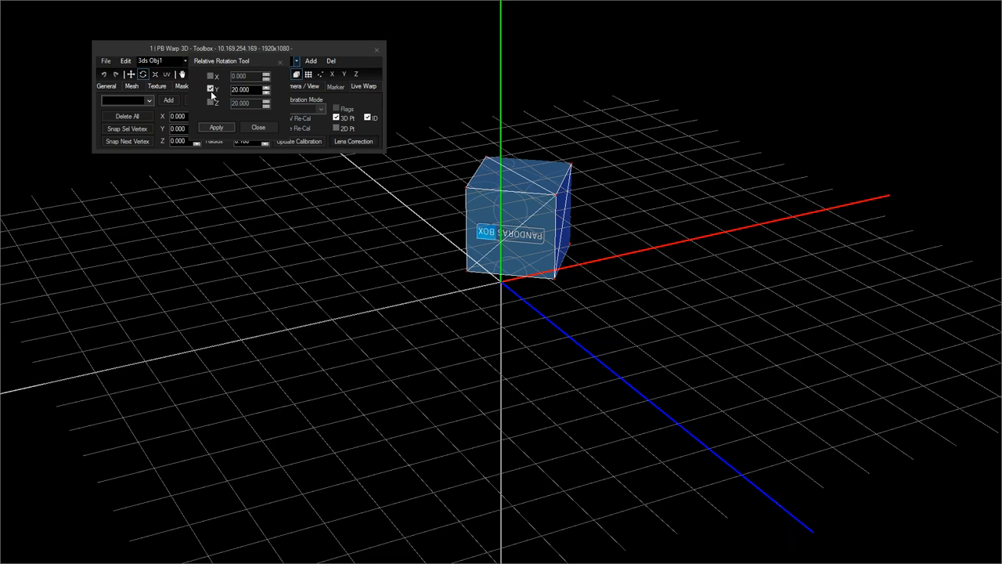
Rotate the cube a full turn about only the Z axis in relative steps of 20, and close the Relative Rotation Tool
{"action": "left_click", "coordinate": [211, 103]}
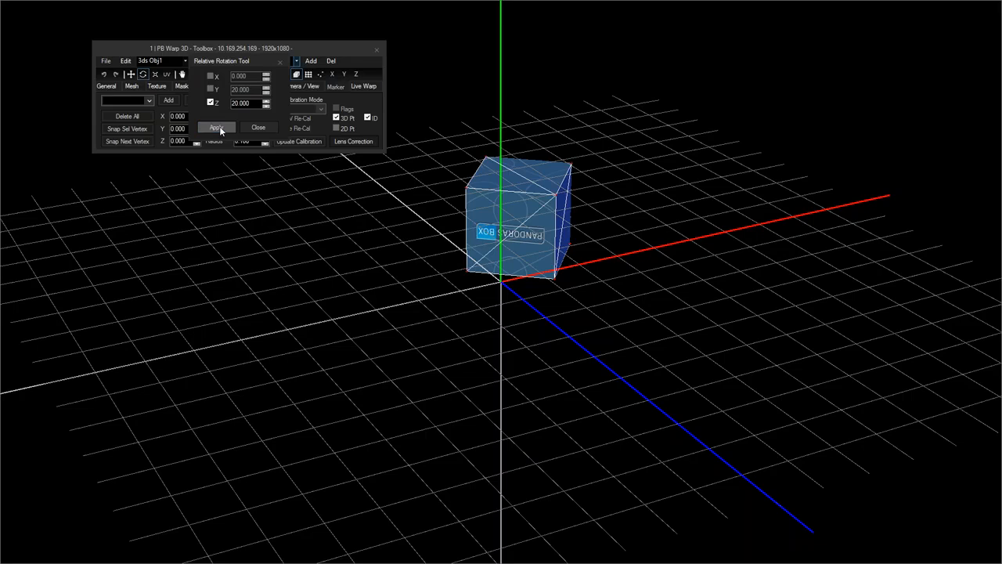
{"action": "left_click", "coordinate": [216, 127]}
{"action": "left_click", "coordinate": [216, 126]}
{"action": "left_click", "coordinate": [216, 127]}
{"action": "left_click", "coordinate": [216, 127]}
{"action": "left_click", "coordinate": [219, 126]}
{"action": "left_click", "coordinate": [219, 126]}
{"action": "left_click", "coordinate": [220, 125]}
{"action": "left_click", "coordinate": [219, 123]}
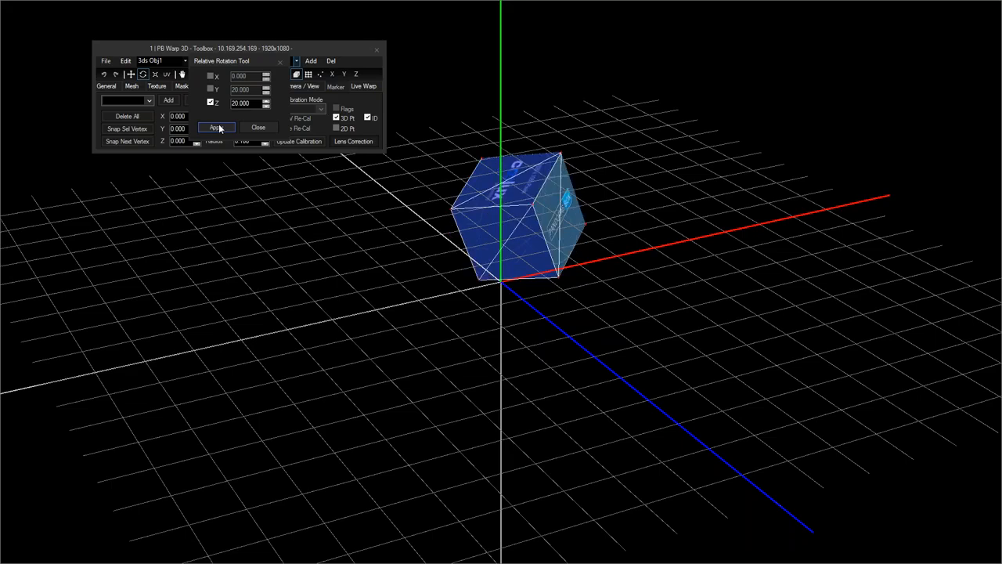
{"action": "left_click", "coordinate": [218, 125]}
{"action": "left_click", "coordinate": [217, 126]}
{"action": "left_click", "coordinate": [217, 126]}
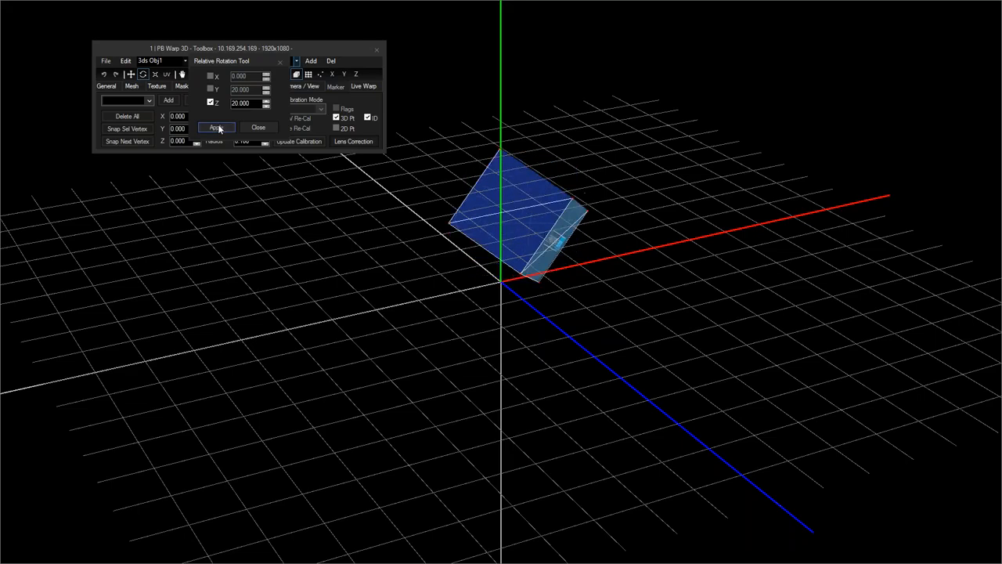
{"action": "left_click", "coordinate": [218, 125]}
{"action": "left_click", "coordinate": [218, 125]}
{"action": "left_click", "coordinate": [217, 126]}
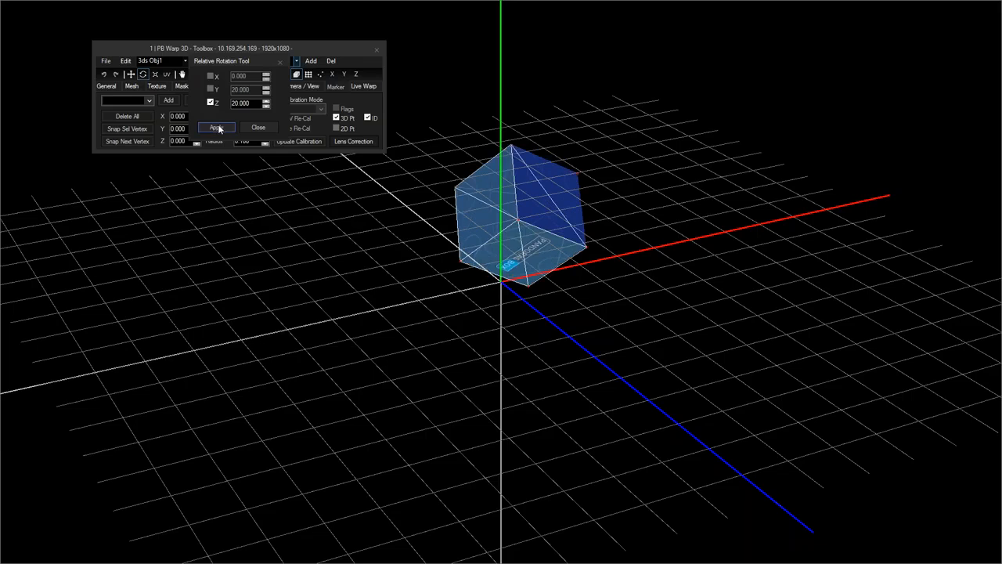
{"action": "left_click", "coordinate": [217, 127]}
{"action": "left_click", "coordinate": [218, 127]}
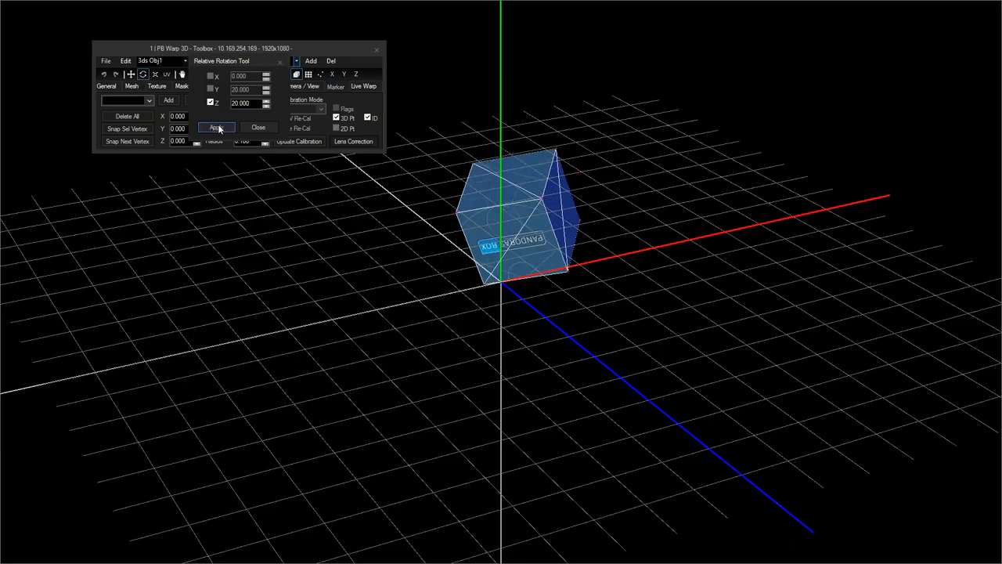
{"action": "left_click", "coordinate": [217, 125]}
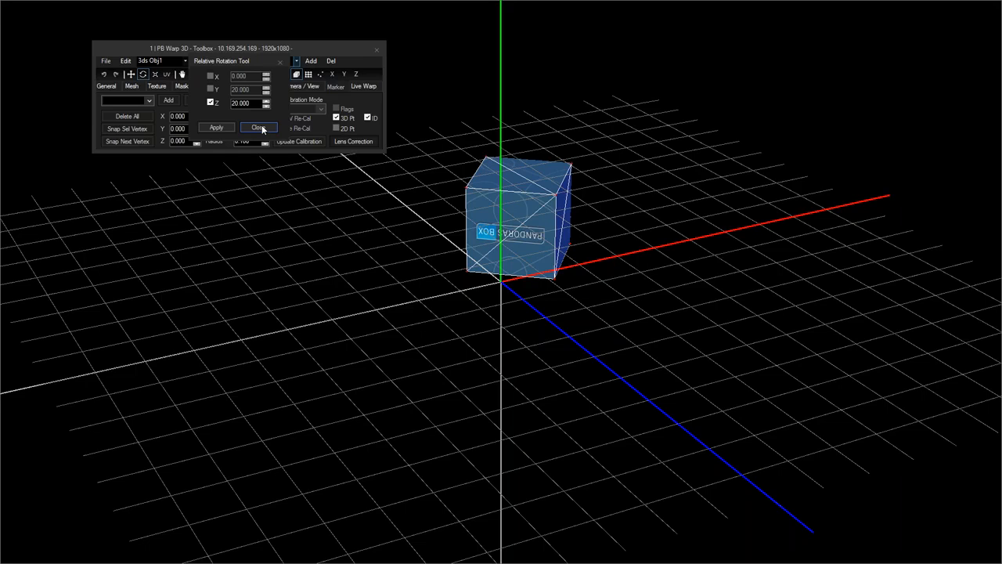
{"action": "left_click", "coordinate": [259, 127]}
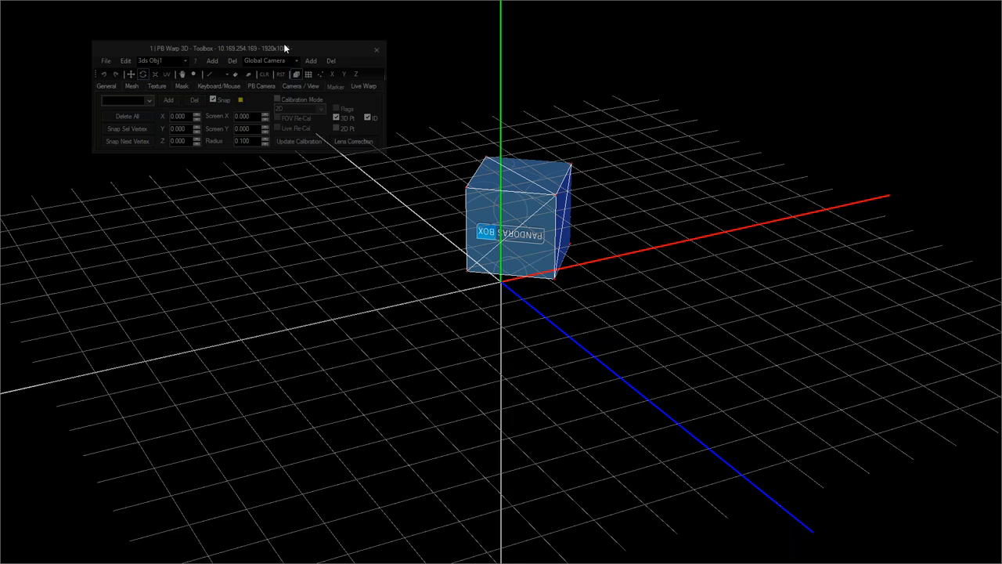
Reposition the toolbox, minimize PB Warp 3D and return to Pandoras Box Manager
{"action": "left_click_drag", "start_coordinate": [284, 45], "coordinate": [236, 33]}
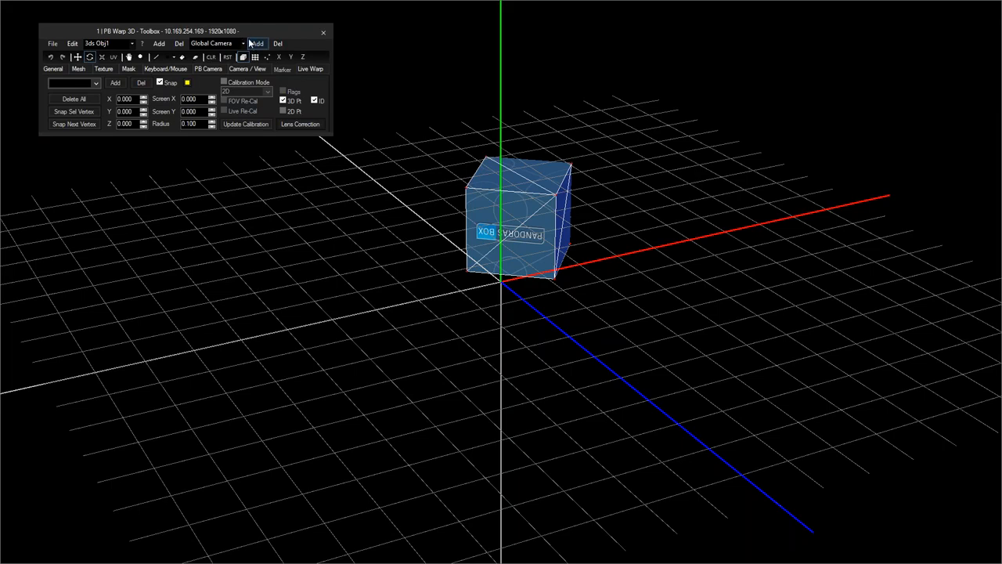
{"action": "left_click_drag", "start_coordinate": [247, 31], "coordinate": [283, 34]}
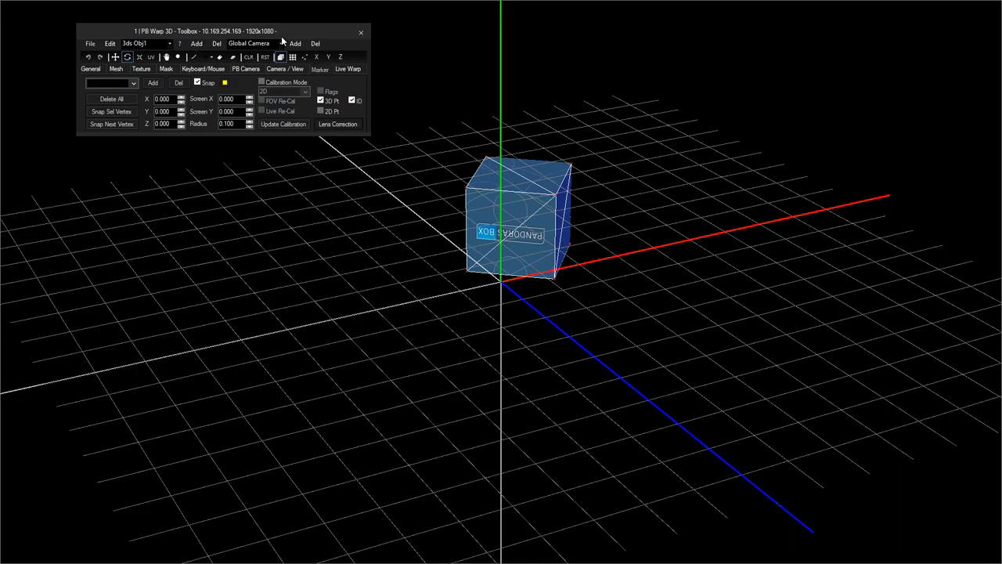
{"action": "left_click", "coordinate": [278, 184]}
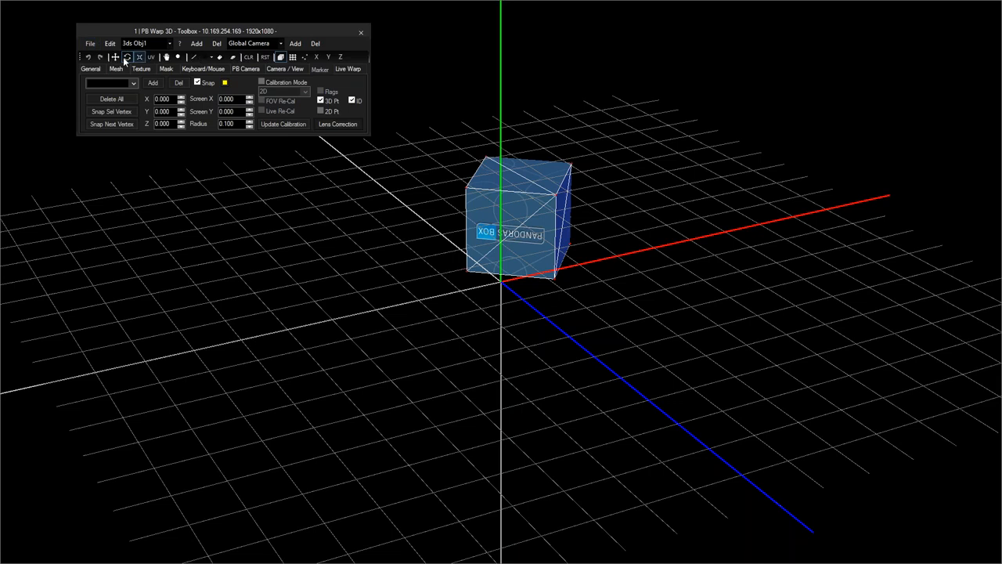
{"action": "left_click", "coordinate": [90, 44]}
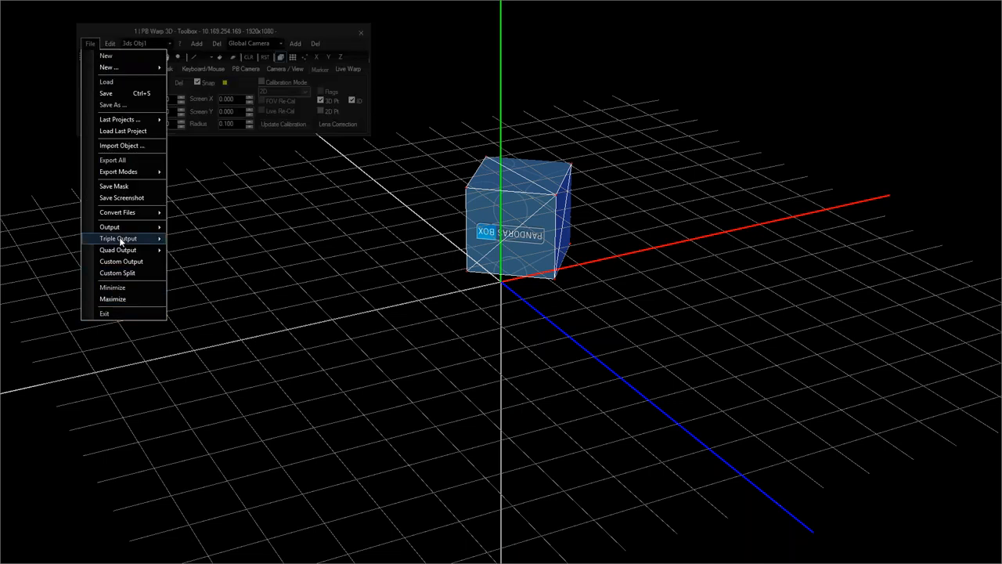
{"action": "left_click", "coordinate": [134, 288]}
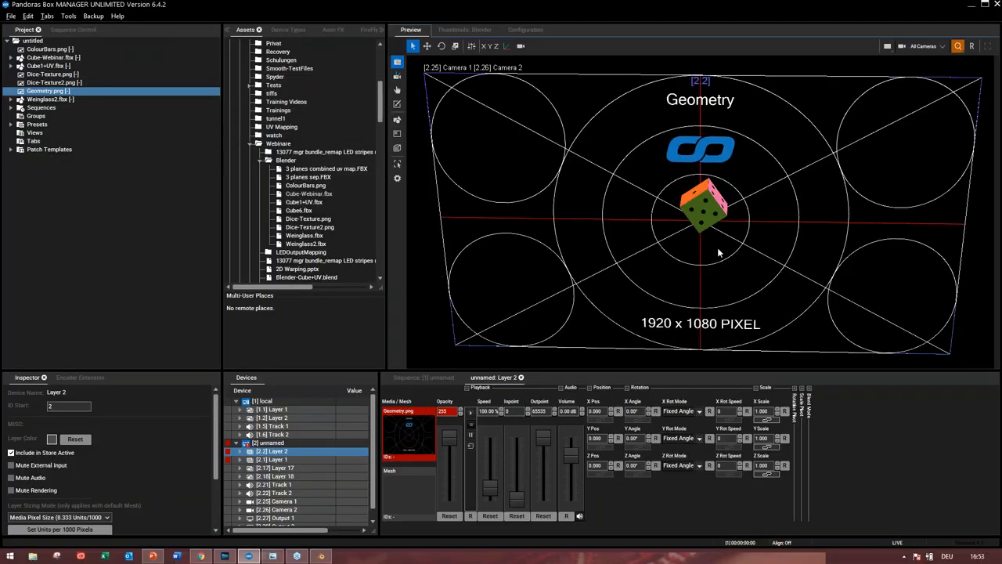
Show the UV Mapping effects in the Aeon FX list and widen that area to reveal the full effect documentation
{"action": "scroll", "coordinate": [650, 248], "scroll_direction": "up", "scroll_amount": 3}
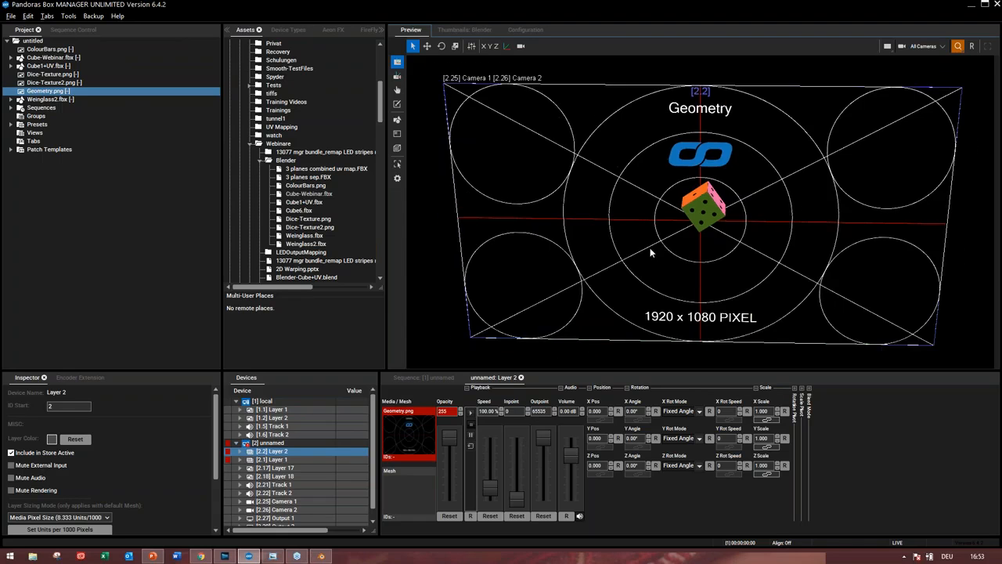
{"action": "scroll", "coordinate": [653, 252], "scroll_direction": "down", "scroll_amount": 2}
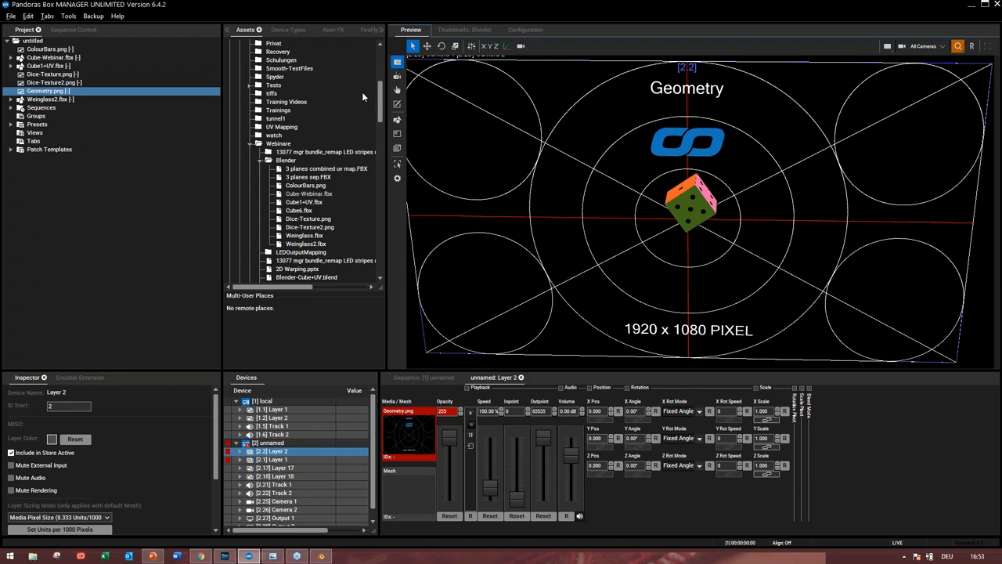
{"action": "left_click", "coordinate": [329, 29]}
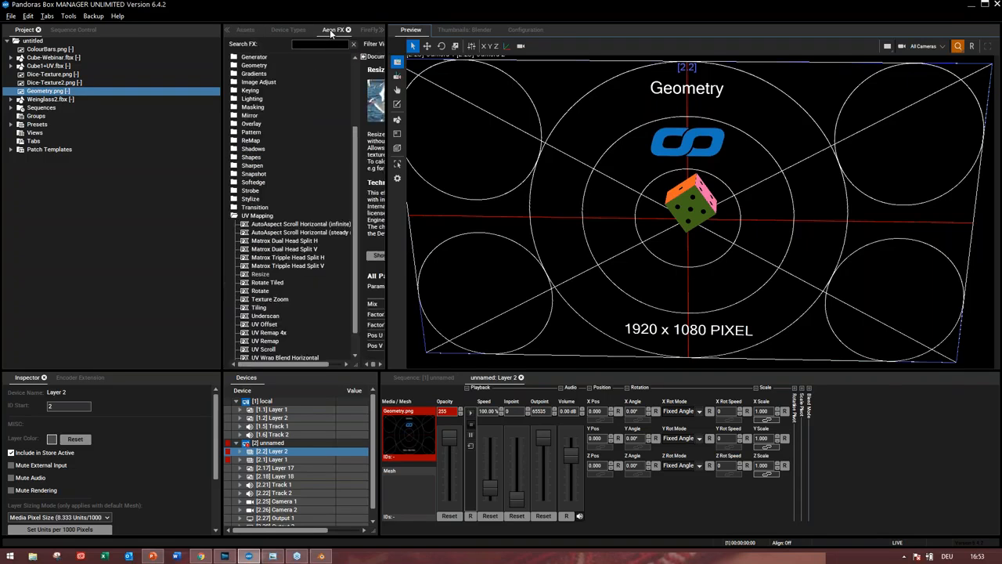
{"action": "left_click_drag", "start_coordinate": [355, 131], "coordinate": [356, 151]}
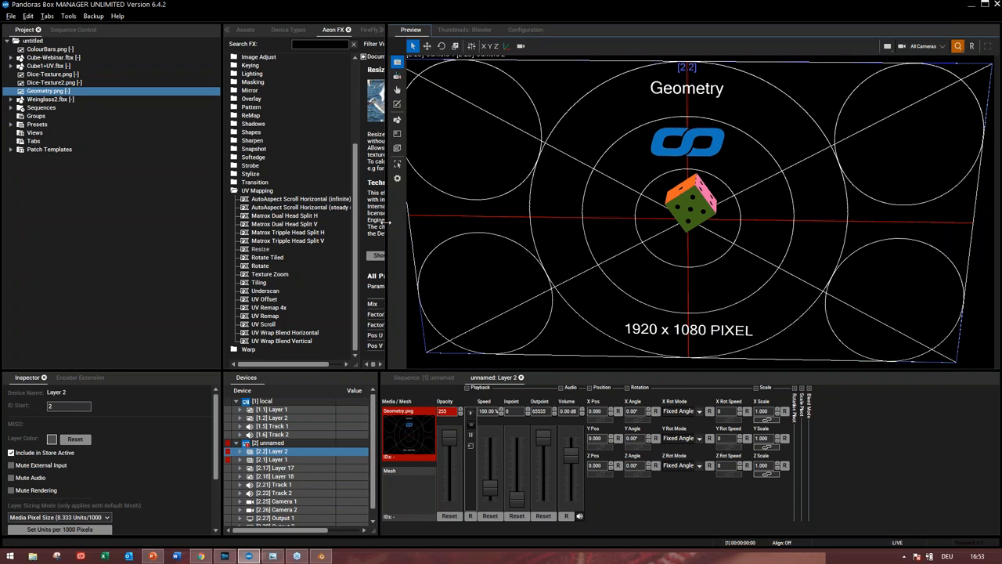
{"action": "left_click_drag", "start_coordinate": [400, 222], "coordinate": [472, 223]}
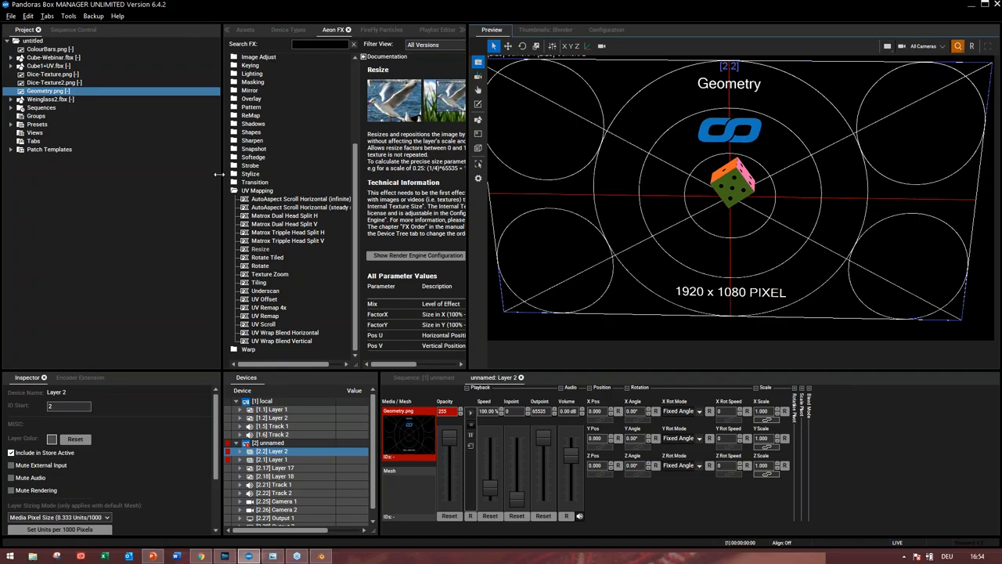
{"action": "left_click_drag", "start_coordinate": [162, 165], "coordinate": [162, 164]}
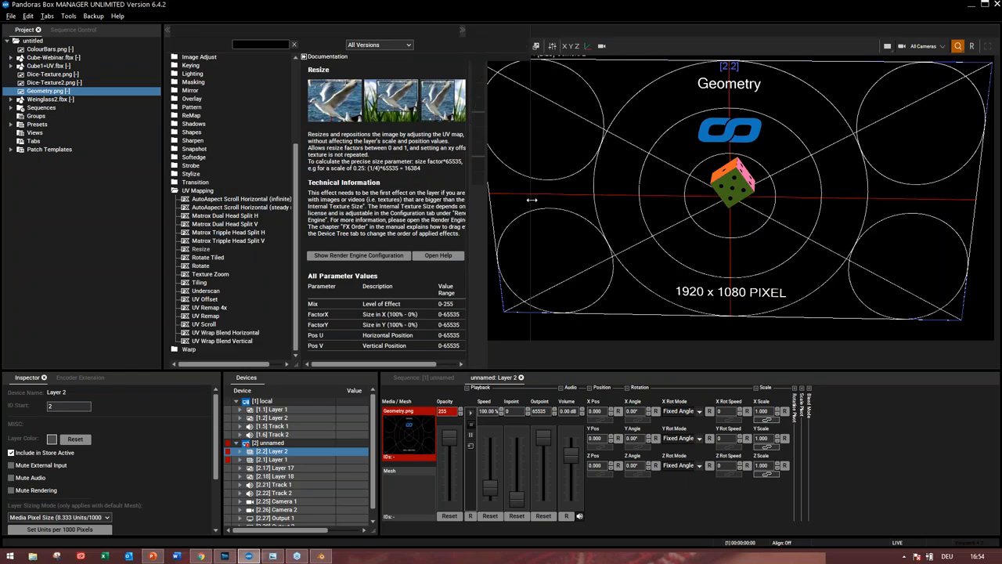
{"action": "left_click_drag", "start_coordinate": [531, 199], "coordinate": [531, 198]}
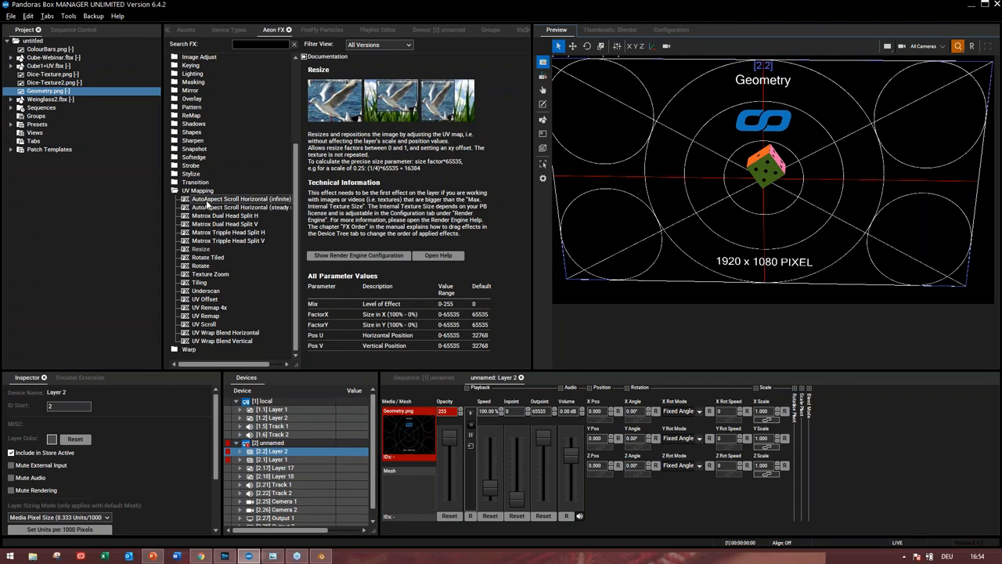
Add the Tiling effect to Layer 2 and set its Mix to 255 and its Factor to about 2221
{"action": "left_click", "coordinate": [200, 282]}
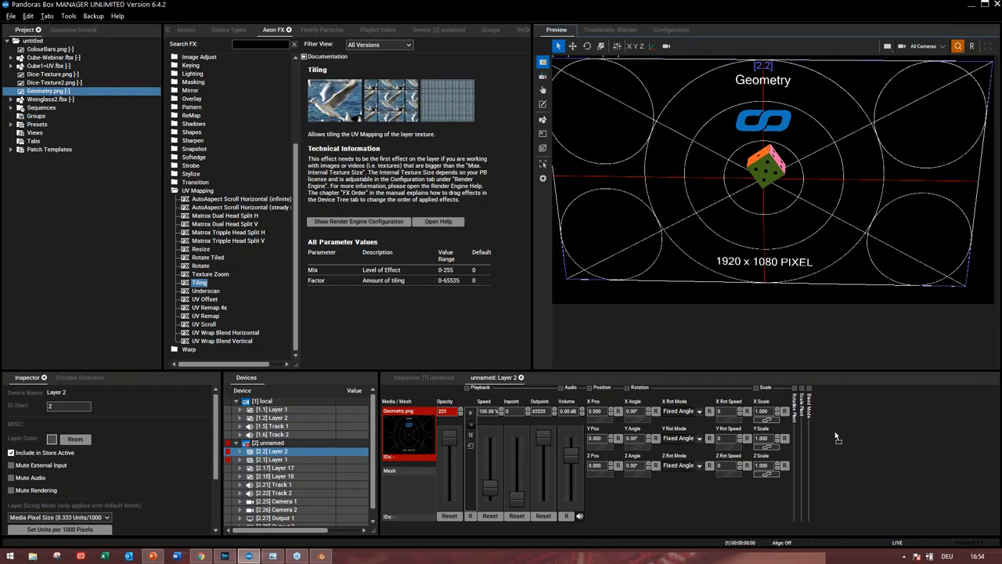
{"action": "left_click_drag", "start_coordinate": [834, 430], "coordinate": [835, 431]}
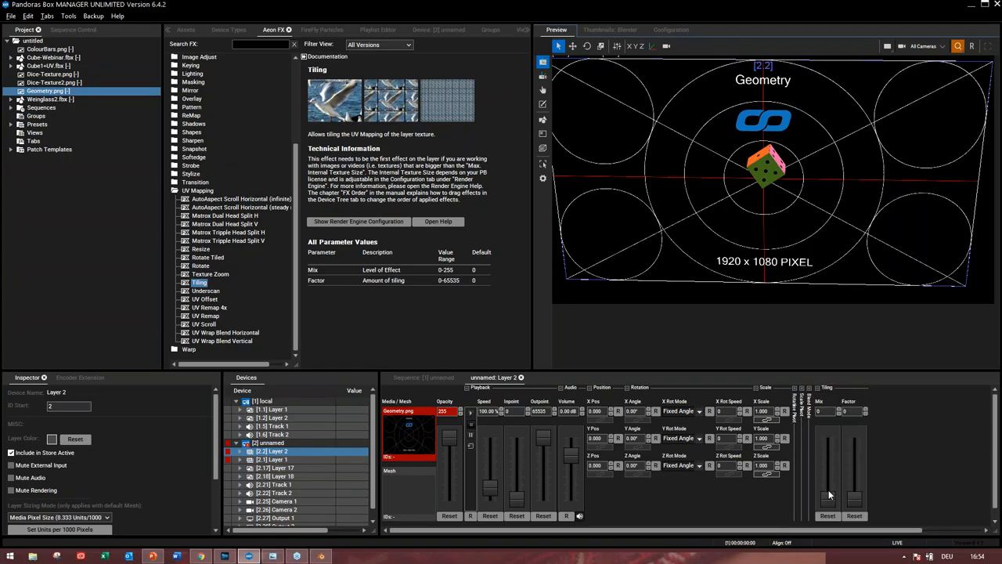
{"action": "left_click_drag", "start_coordinate": [828, 489], "coordinate": [826, 472]}
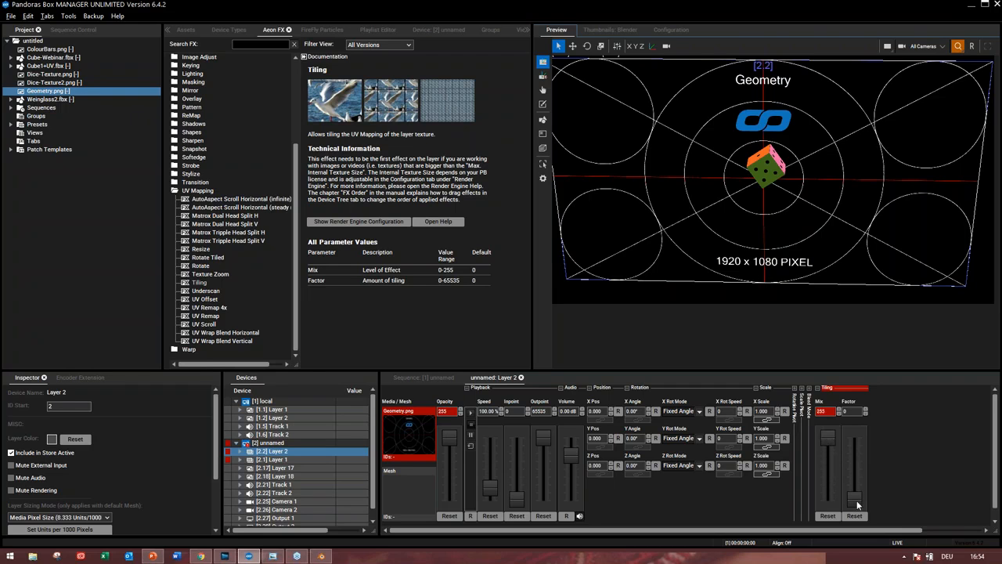
{"action": "left_click_drag", "start_coordinate": [856, 501], "coordinate": [856, 495]}
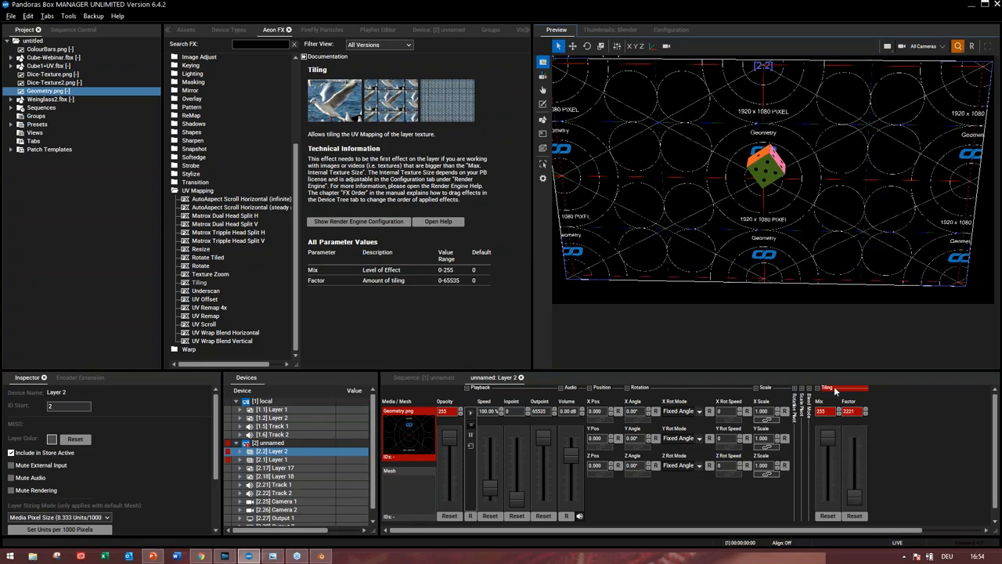
Remove the Tiling effect from Layer 2
{"action": "right_click", "coordinate": [834, 390]}
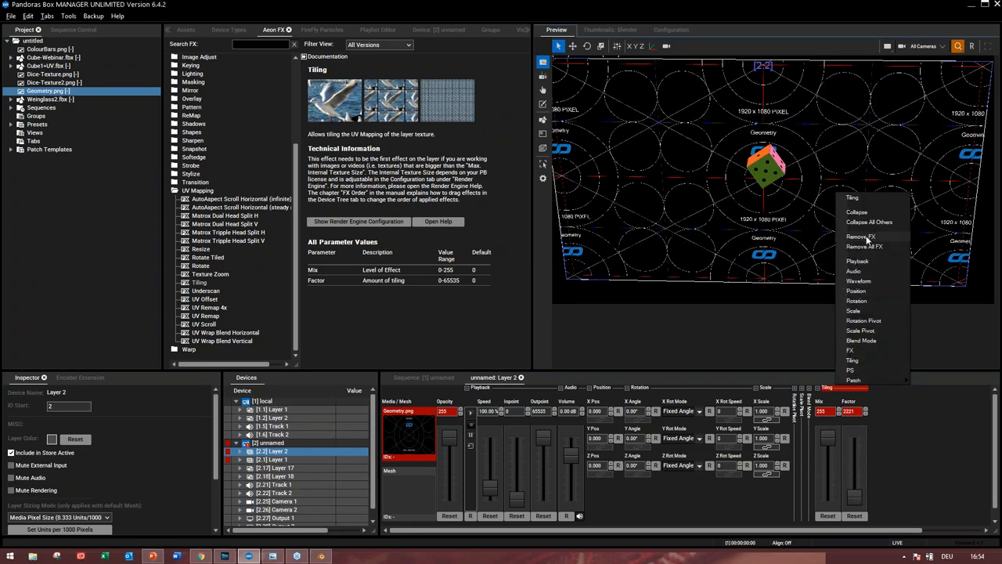
{"action": "left_click", "coordinate": [861, 236]}
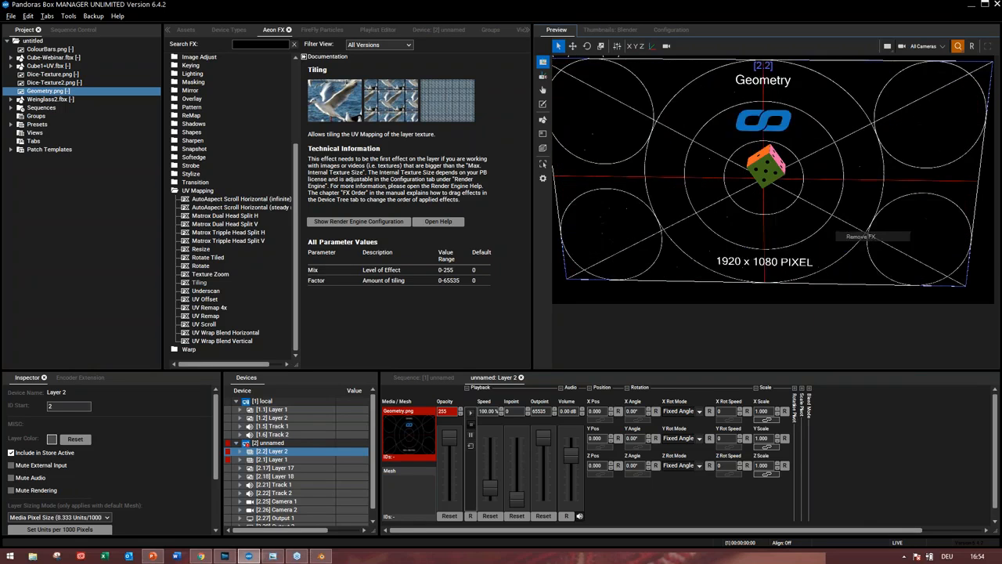
Try the Tiling effect on the cube's Layer 1 with Mix 255 and the Factor lowered to about 9441, and remove the effect
{"action": "left_click", "coordinate": [291, 460]}
{"action": "left_click_drag", "start_coordinate": [200, 283], "coordinate": [826, 432]}
{"action": "left_click_drag", "start_coordinate": [861, 499], "coordinate": [856, 477]}
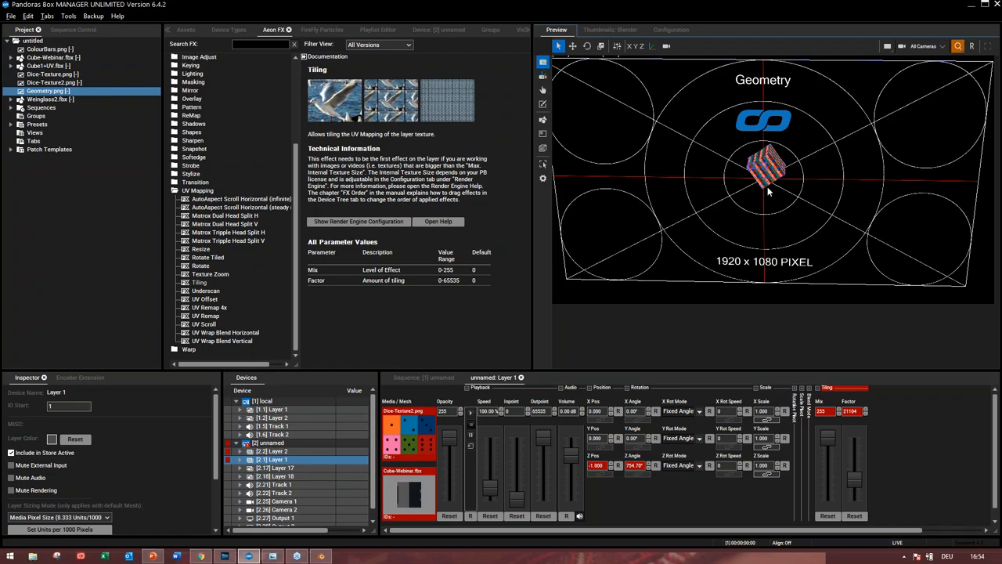
{"action": "scroll", "coordinate": [852, 417], "scroll_direction": "up", "scroll_amount": 2}
{"action": "left_click_drag", "start_coordinate": [853, 412], "coordinate": [861, 527]}
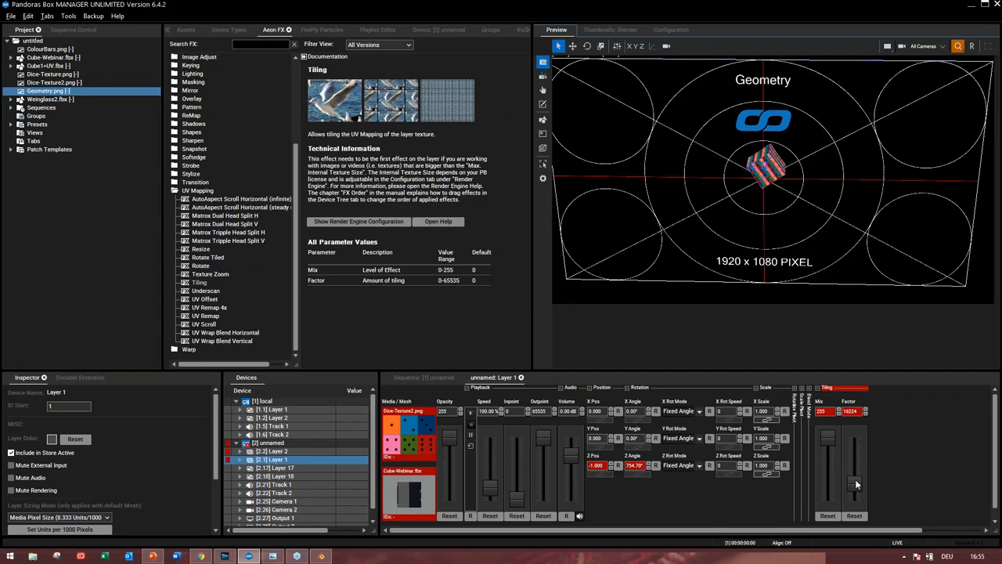
{"action": "mouse_move", "coordinate": [856, 483]}
{"action": "left_mouse_down"}
{"action": "mouse_move", "coordinate": [850, 473]}
{"action": "mouse_move", "coordinate": [852, 490]}
{"action": "left_mouse_up"}
{"action": "right_click", "coordinate": [836, 397]}
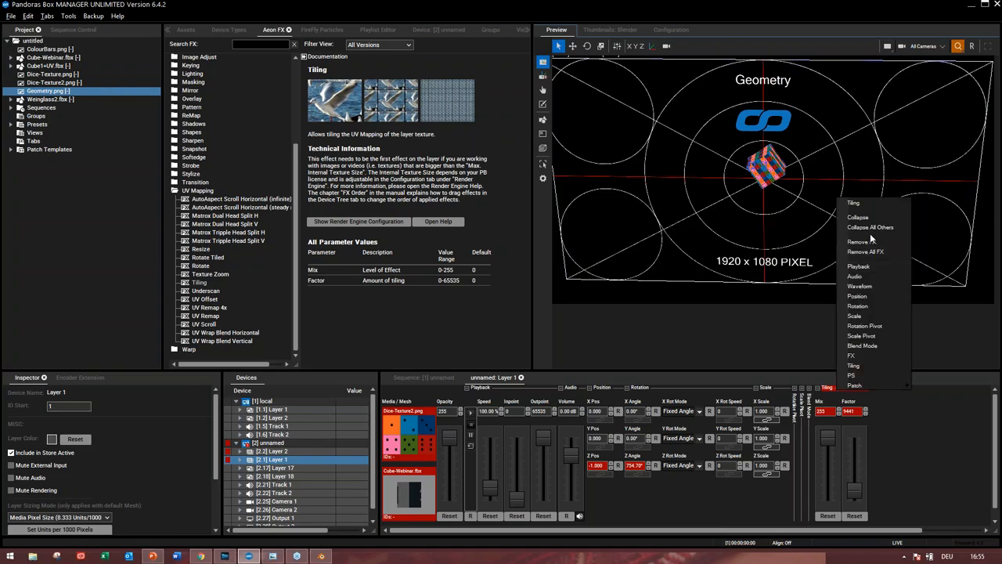
{"action": "left_click", "coordinate": [871, 244]}
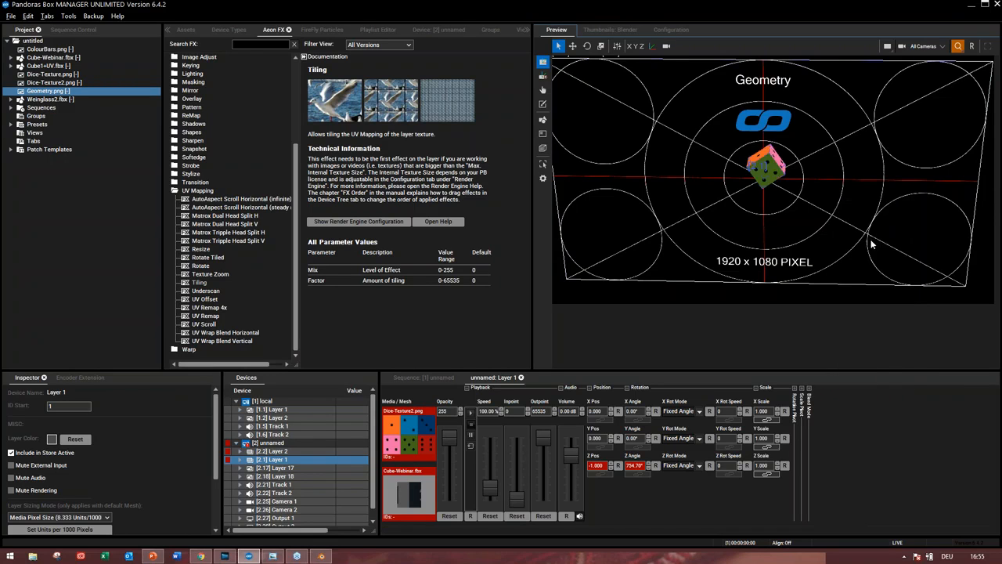
Add the UV Scroll effect to Layer 1 and set its Mix to 255
{"action": "left_click", "coordinate": [204, 324]}
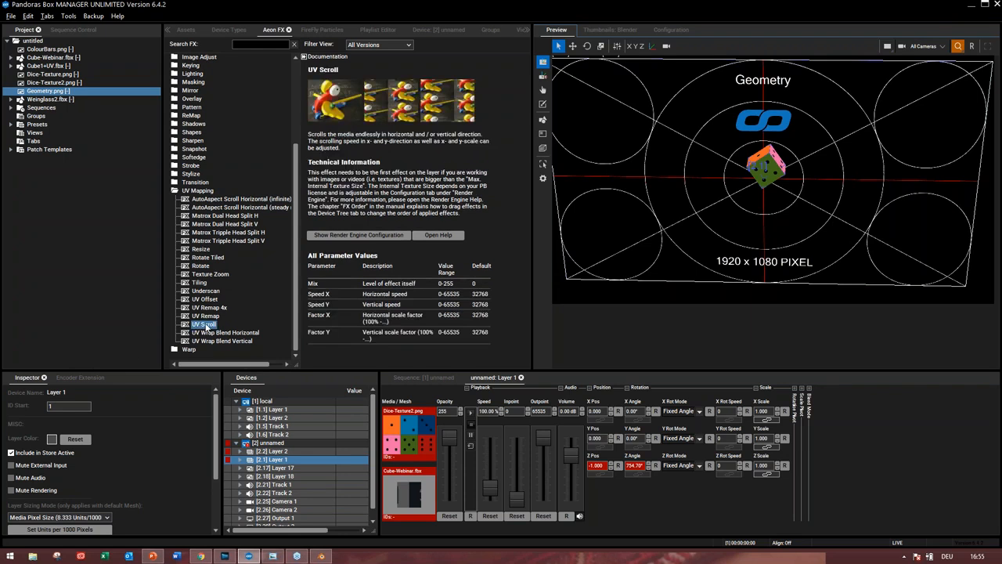
{"action": "left_click_drag", "start_coordinate": [859, 480], "coordinate": [777, 467]}
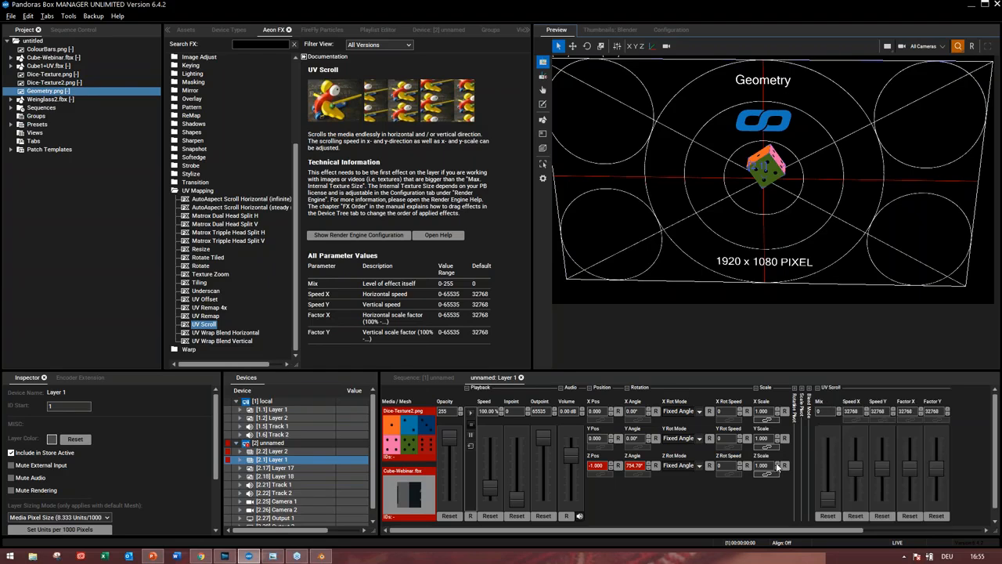
{"action": "left_click_drag", "start_coordinate": [832, 499], "coordinate": [821, 359]}
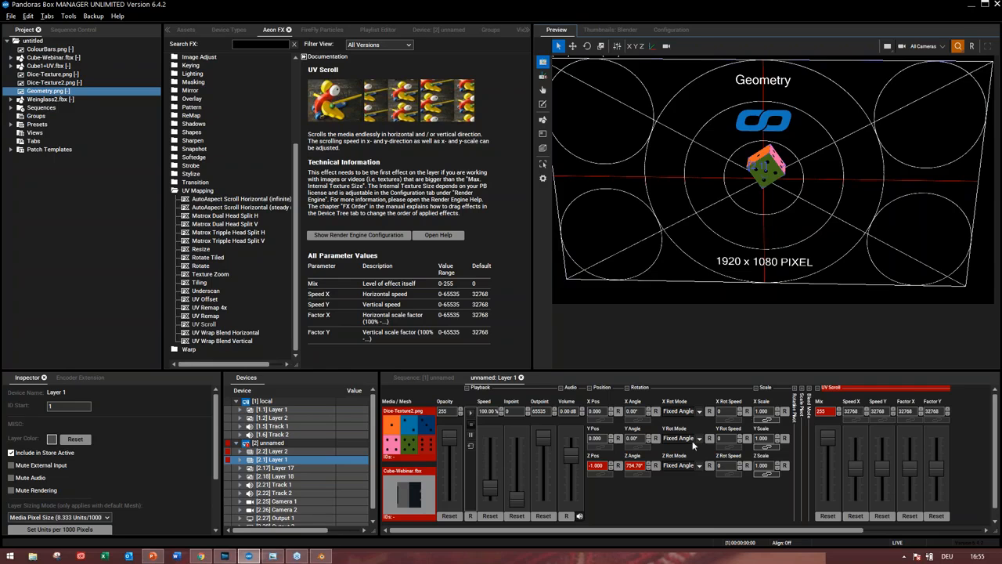
Reset the Z Angle of Layer 1 and orbit the preview to show the cube from an angle
{"action": "left_click", "coordinate": [656, 465]}
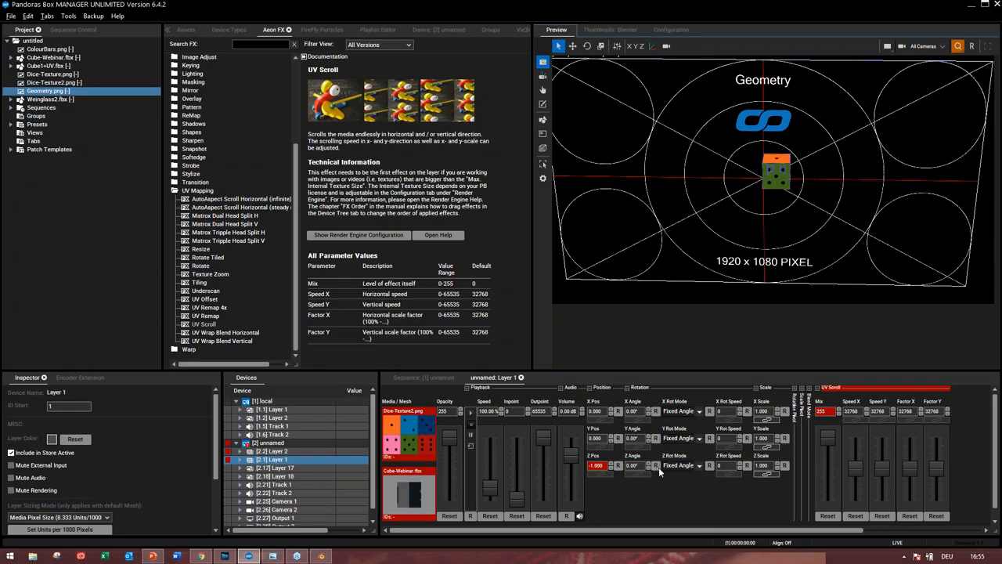
{"action": "left_click", "coordinate": [815, 204]}
{"action": "scroll", "coordinate": [823, 207], "scroll_direction": "up", "scroll_amount": 2}
{"action": "scroll", "coordinate": [823, 206], "scroll_direction": "down", "scroll_amount": 2}
{"action": "middle_click_drag", "start_coordinate": [823, 207], "coordinate": [814, 211]}
{"action": "scroll", "coordinate": [814, 210], "scroll_direction": "down", "scroll_amount": 1}
{"action": "left_click", "coordinate": [777, 182]}
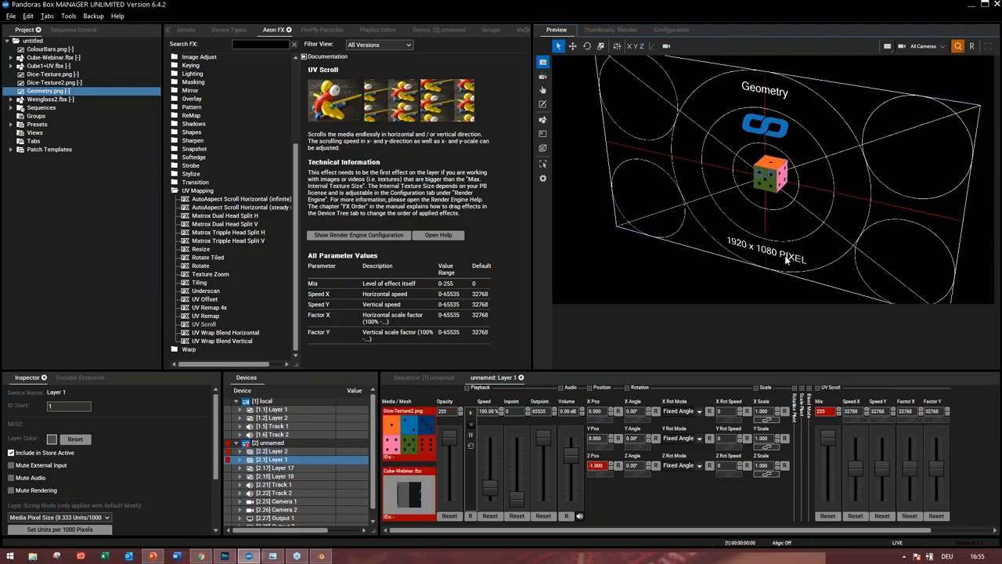
Try UV Scroll with Speed X 32908, Speed Y 32868, Factor X about 35544 and Factor Y about 48318, and remove it
{"action": "left_click_drag", "start_coordinate": [854, 415], "coordinate": [855, 412]}
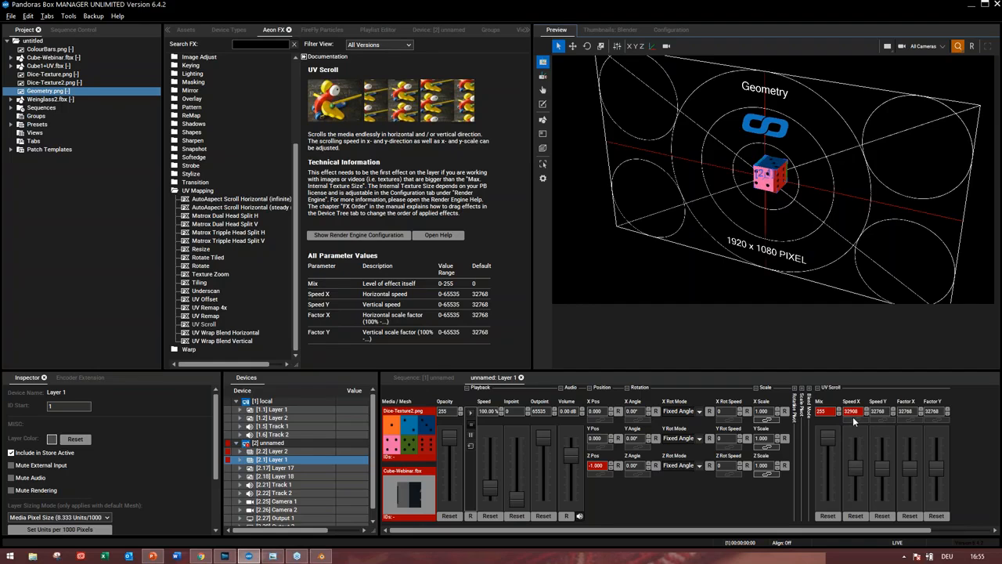
{"action": "scroll", "coordinate": [883, 413], "scroll_direction": "up", "scroll_amount": 10}
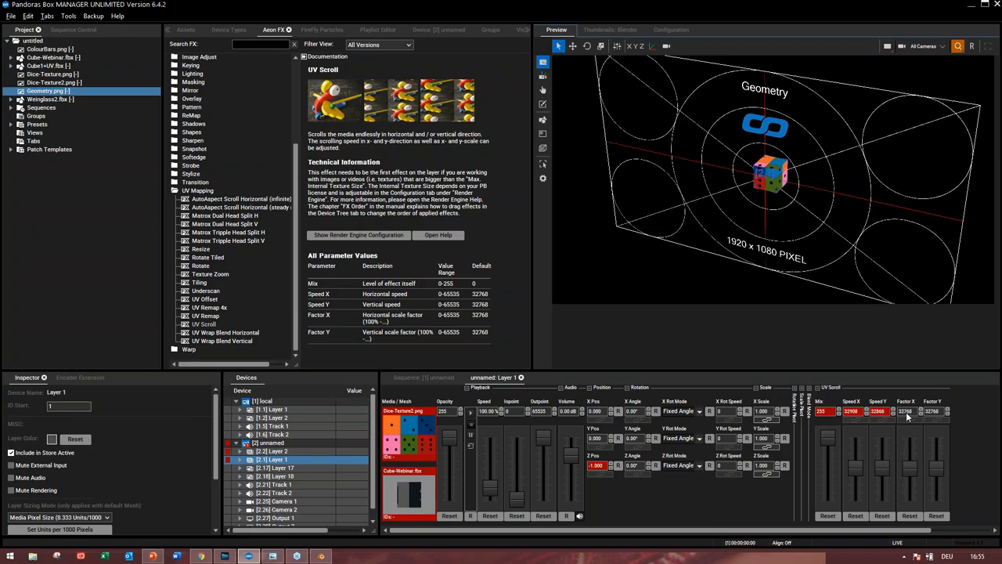
{"action": "left_click_drag", "start_coordinate": [906, 466], "coordinate": [933, 449]}
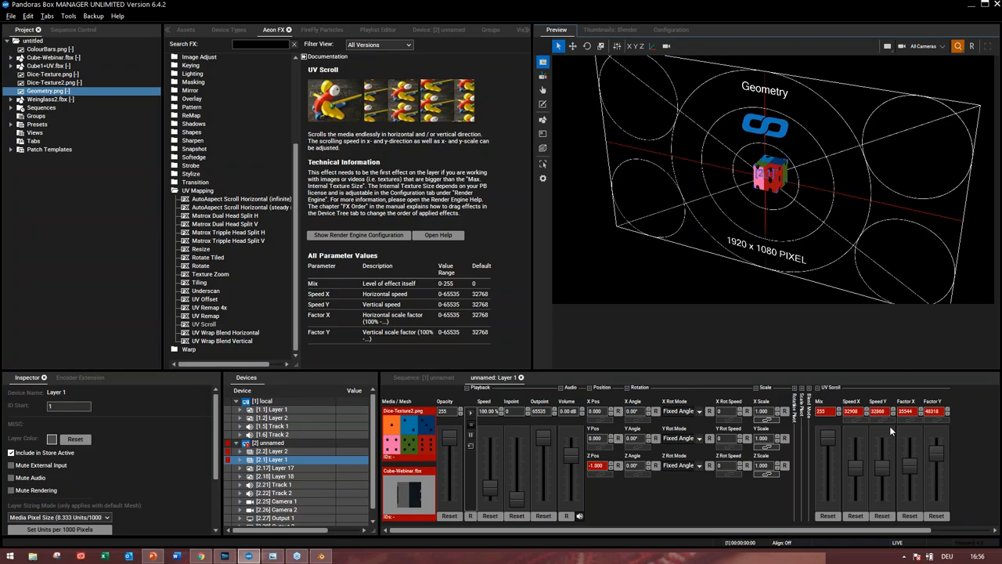
{"action": "right_click", "coordinate": [838, 387]}
{"action": "left_click", "coordinate": [865, 237]}
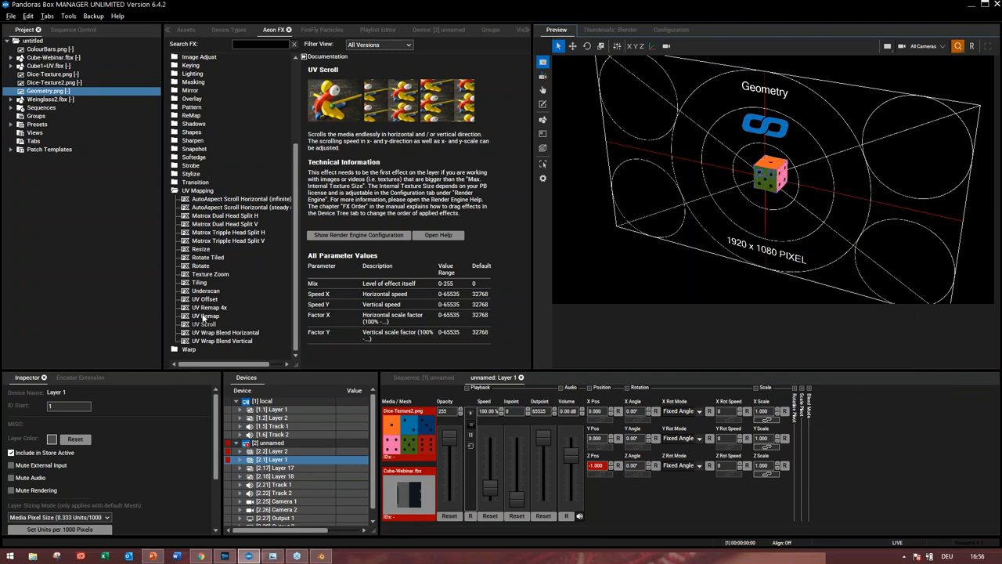
Add the Texture Zoom effect to Layer 1 with Mix 255, Factor X about 56093 and Pos U about 38321
{"action": "left_click", "coordinate": [211, 274]}
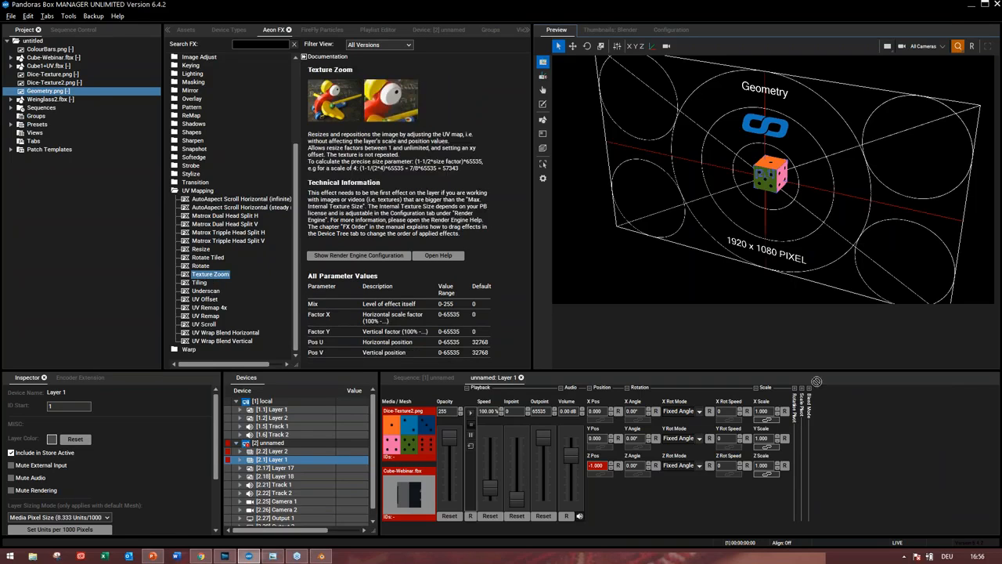
{"action": "left_click_drag", "start_coordinate": [211, 274], "coordinate": [879, 467]}
{"action": "left_click_drag", "start_coordinate": [829, 497], "coordinate": [821, 402]}
{"action": "left_click_drag", "start_coordinate": [858, 498], "coordinate": [905, 460]}
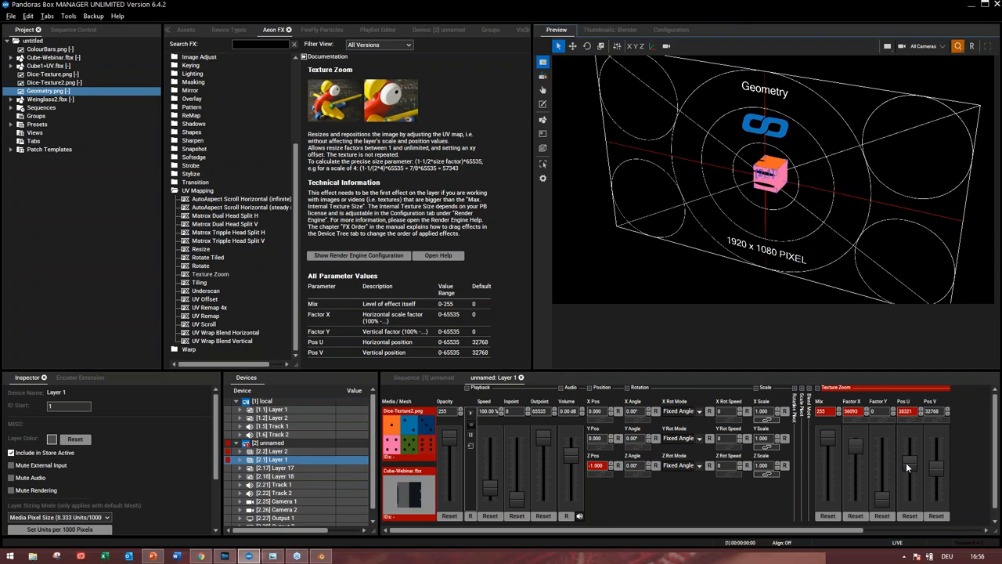
Reset Factor Y of Texture Zoom, lower its Mix to about 121 and remove the effect from Layer 1
{"action": "left_click", "coordinate": [885, 515]}
{"action": "left_click_drag", "start_coordinate": [834, 446], "coordinate": [833, 477]}
{"action": "right_click", "coordinate": [837, 388]}
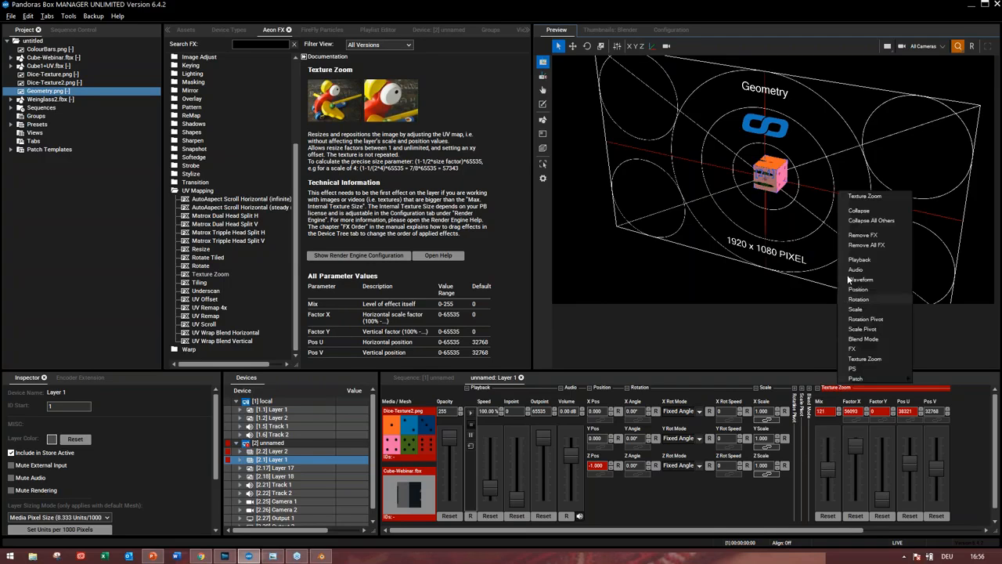
{"action": "left_click", "coordinate": [857, 235]}
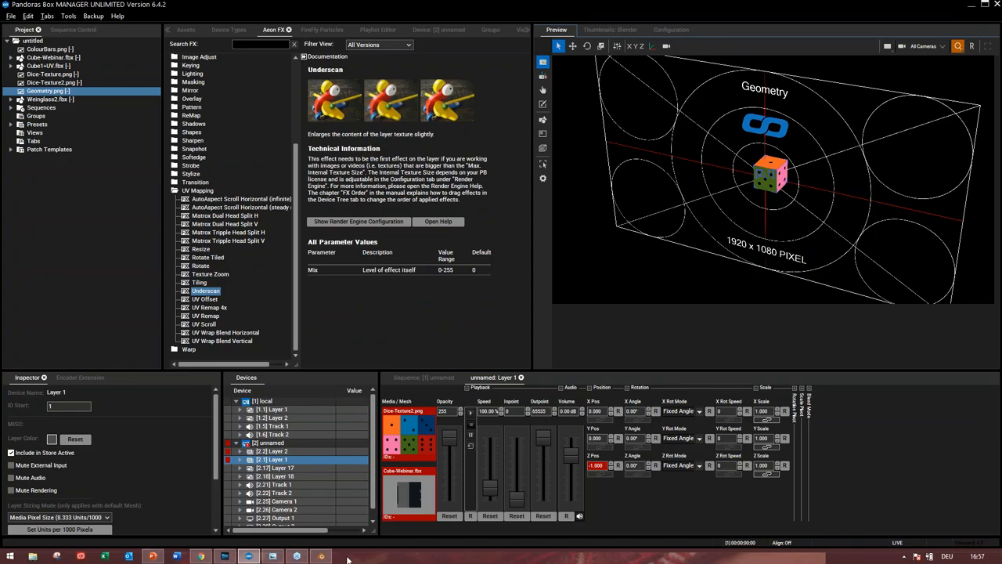
Switch to Blender, return the cube to Object Mode and delete it
{"action": "left_click", "coordinate": [320, 557]}
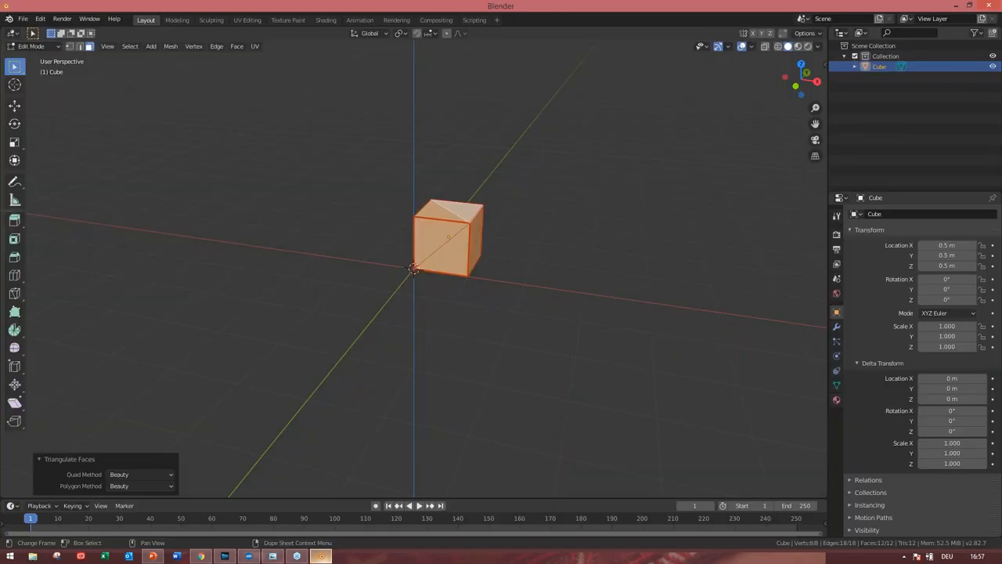
{"action": "left_click", "coordinate": [543, 342]}
{"action": "left_click_drag", "start_coordinate": [544, 385], "coordinate": [358, 179]}
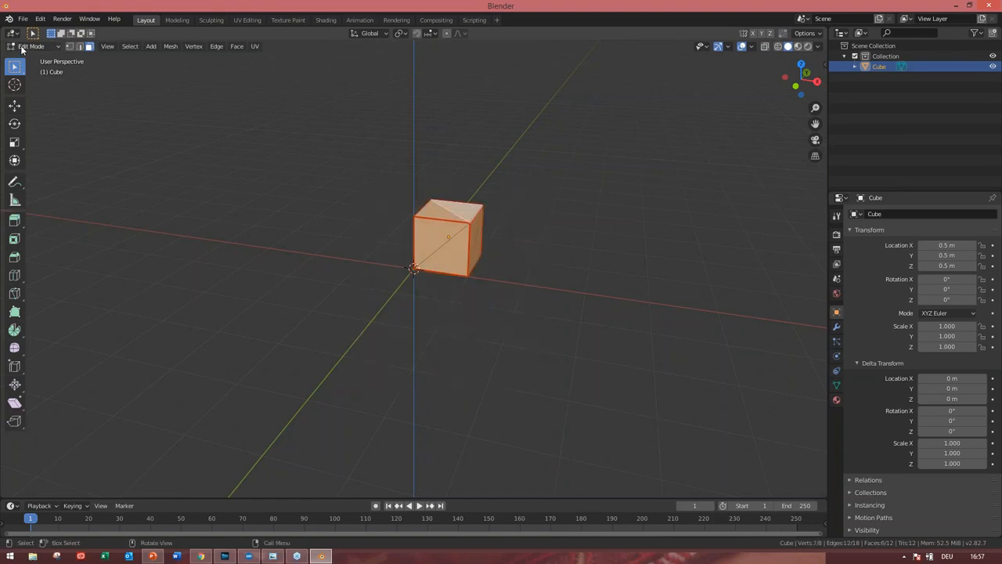
{"action": "left_click", "coordinate": [34, 45]}
{"action": "key", "text": "Tab"}
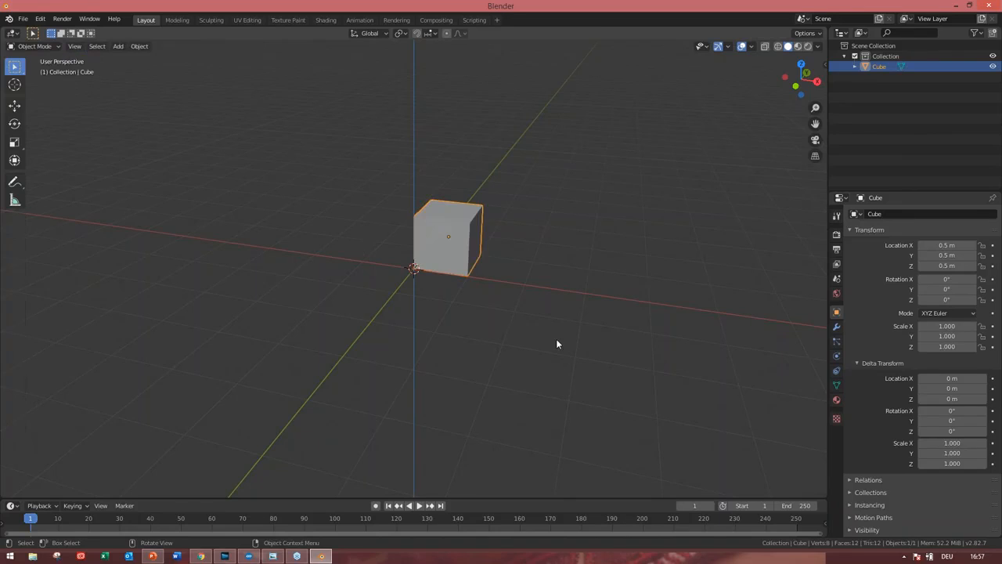
{"action": "key", "text": "x"}
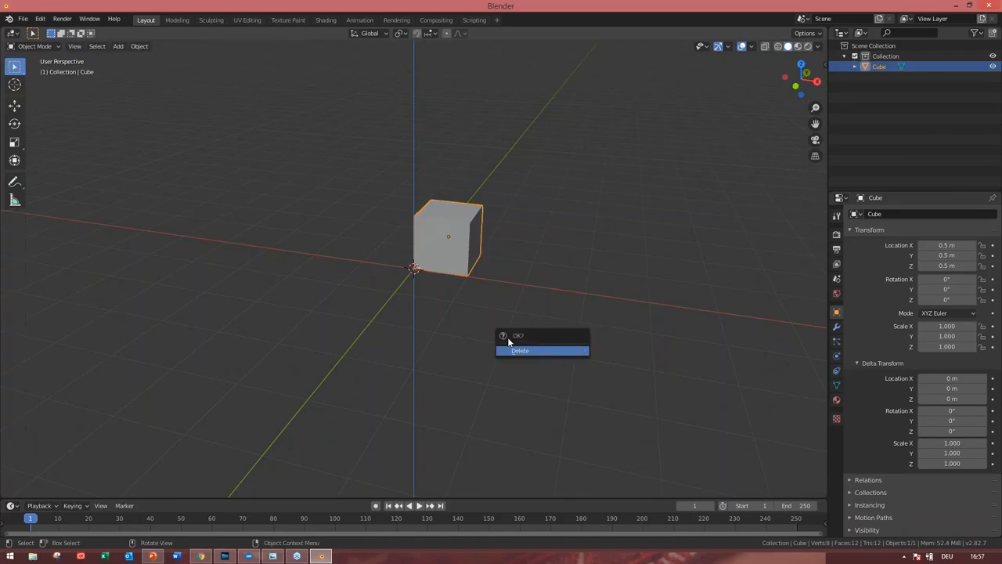
{"action": "left_click", "coordinate": [562, 350]}
Import the FBX file "3 planes combined uv map.FBX" from the Blender folder
{"action": "left_click", "coordinate": [23, 19]}
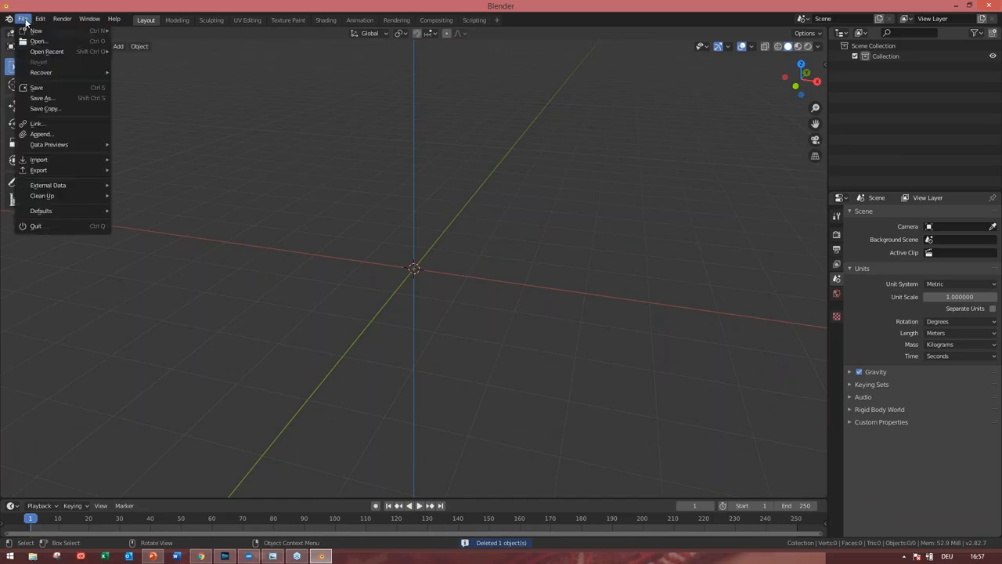
{"action": "mouse_move", "coordinate": [66, 159]}
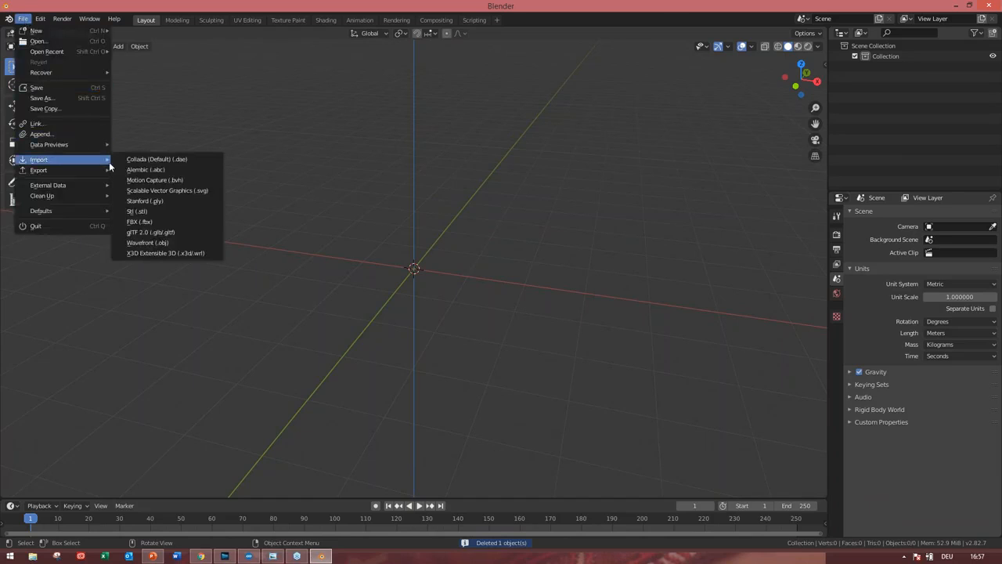
{"action": "left_click", "coordinate": [188, 221]}
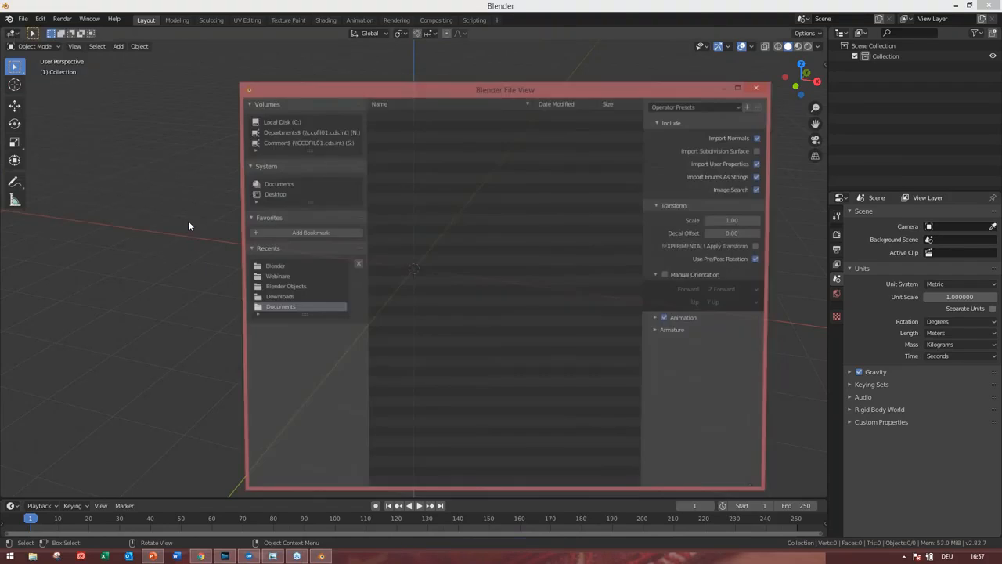
{"action": "left_click", "coordinate": [270, 267]}
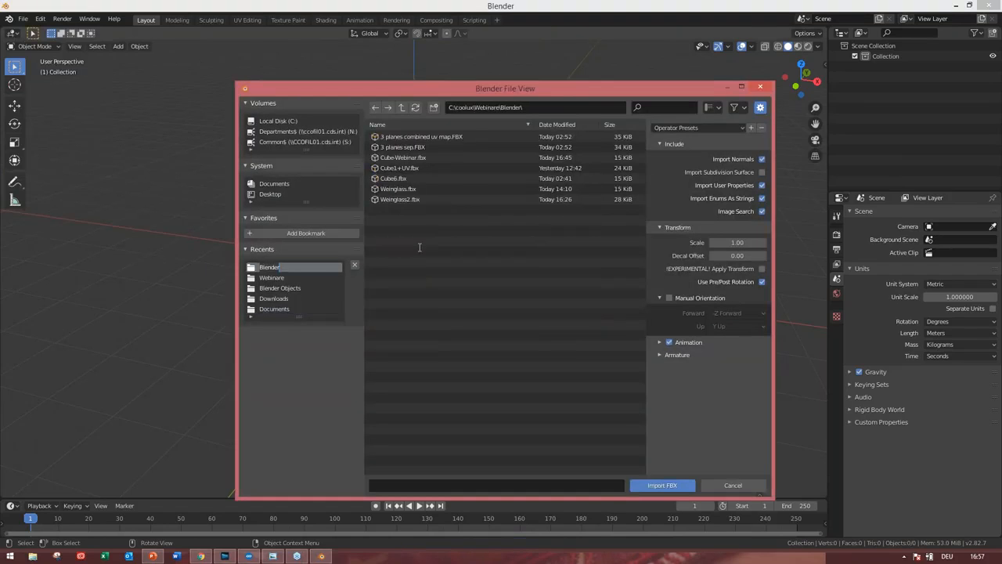
{"action": "double_click", "coordinate": [426, 135]}
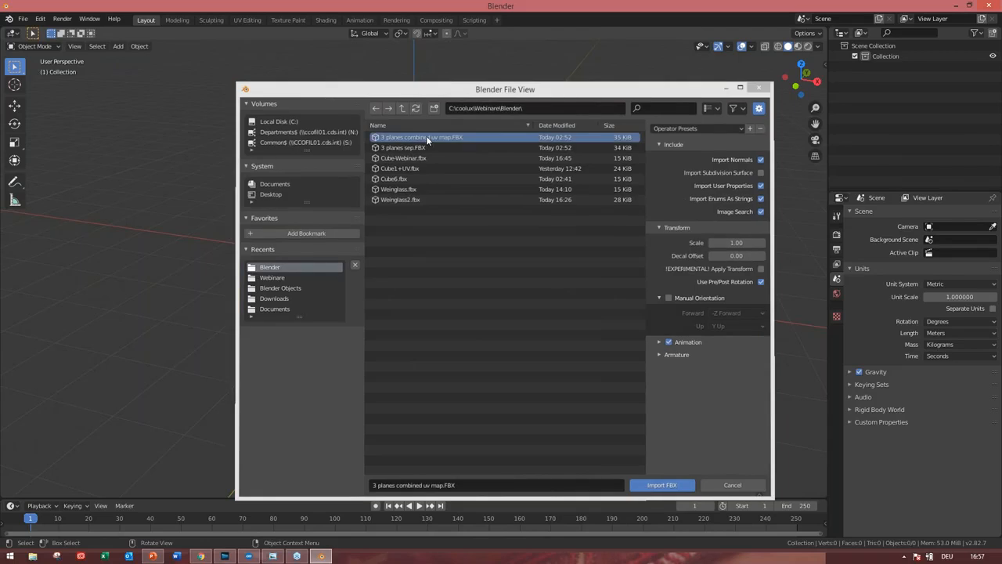
Orbit around the imported planes and select each in turn to examine them as separate objects
{"action": "scroll", "coordinate": [441, 345], "scroll_direction": "down", "scroll_amount": 4}
{"action": "middle_click_drag", "start_coordinate": [461, 342], "coordinate": [617, 219]}
{"action": "left_click", "coordinate": [591, 244]}
{"action": "left_click", "coordinate": [472, 272]}
{"action": "left_click", "coordinate": [271, 236]}
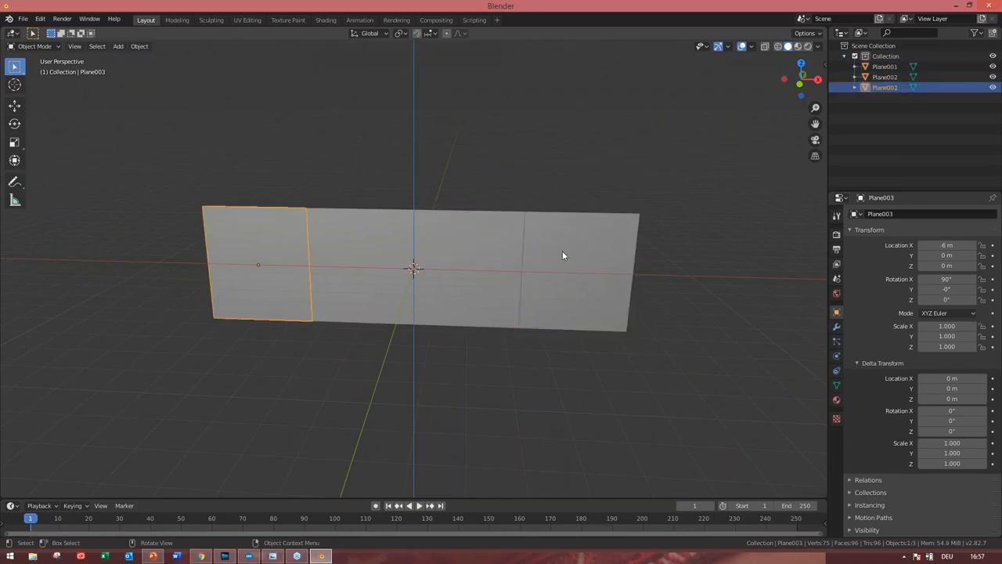
{"action": "left_click", "coordinate": [477, 252]}
{"action": "left_click", "coordinate": [564, 255]}
{"action": "left_click", "coordinate": [418, 251]}
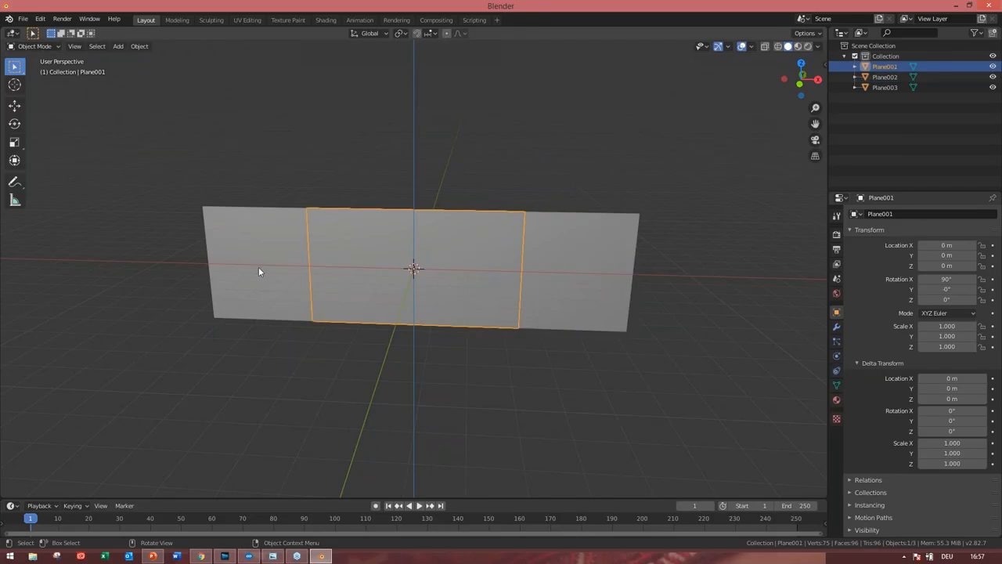
{"action": "left_click", "coordinate": [318, 266]}
Scale Plane002 along the global Z axis by a factor of about 1.58
{"action": "left_click", "coordinate": [576, 253]}
{"action": "left_click", "coordinate": [548, 257]}
{"action": "left_click", "coordinate": [13, 146]}
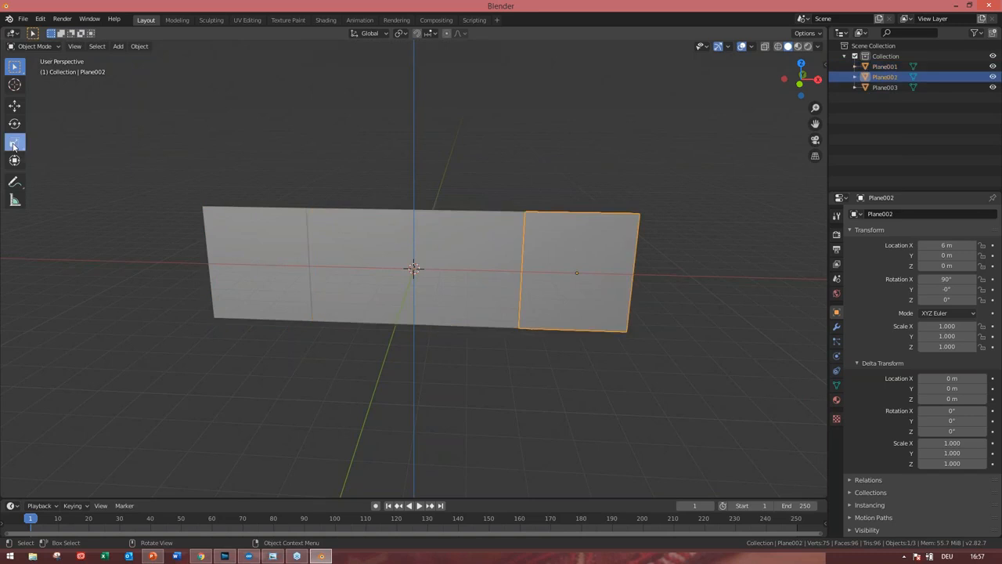
{"action": "left_click_drag", "start_coordinate": [580, 232], "coordinate": [579, 209]}
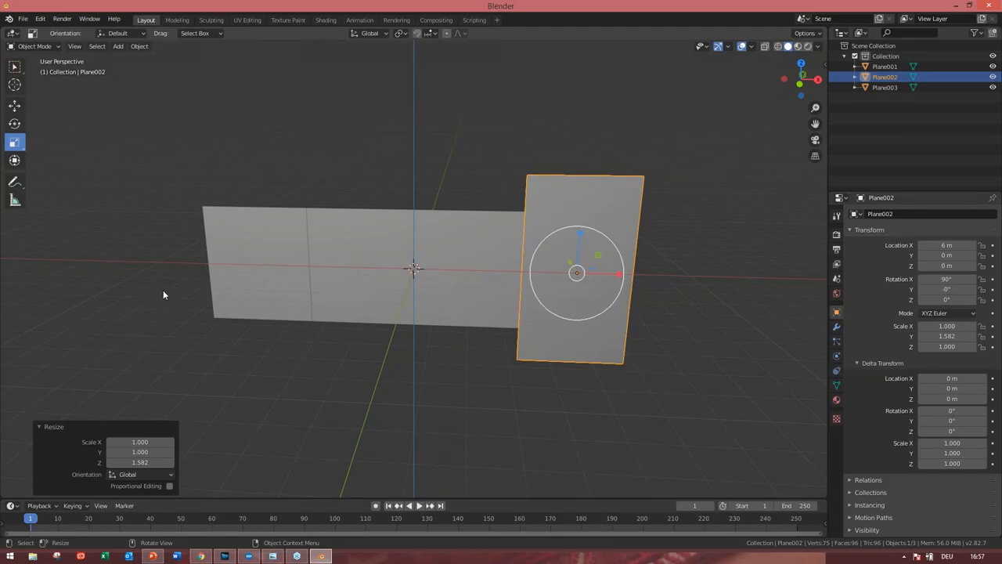
Select Plane003 and switch it to Edit Mode
{"action": "left_click", "coordinate": [251, 255]}
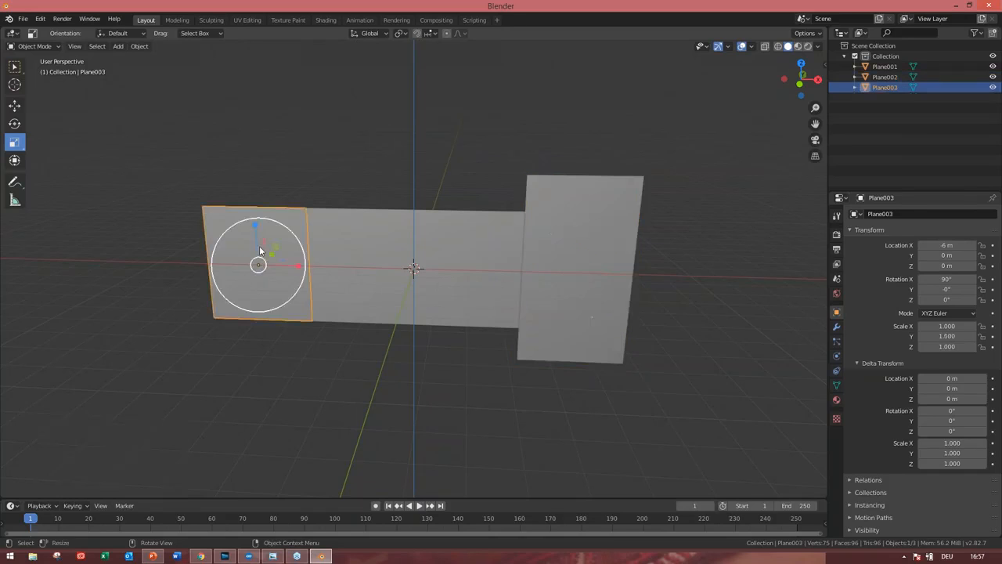
{"action": "left_click", "coordinate": [51, 47]}
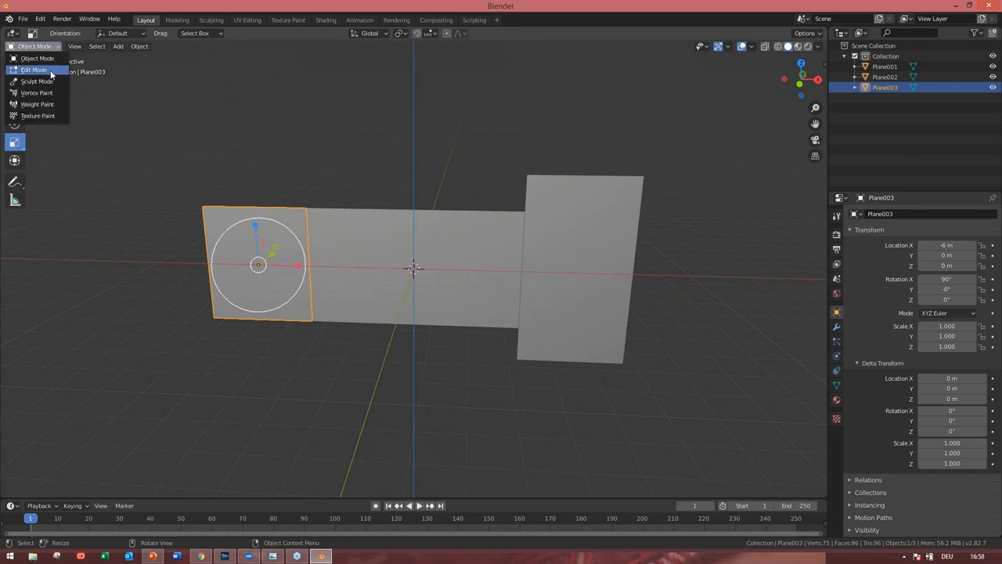
{"action": "left_click", "coordinate": [33, 70]}
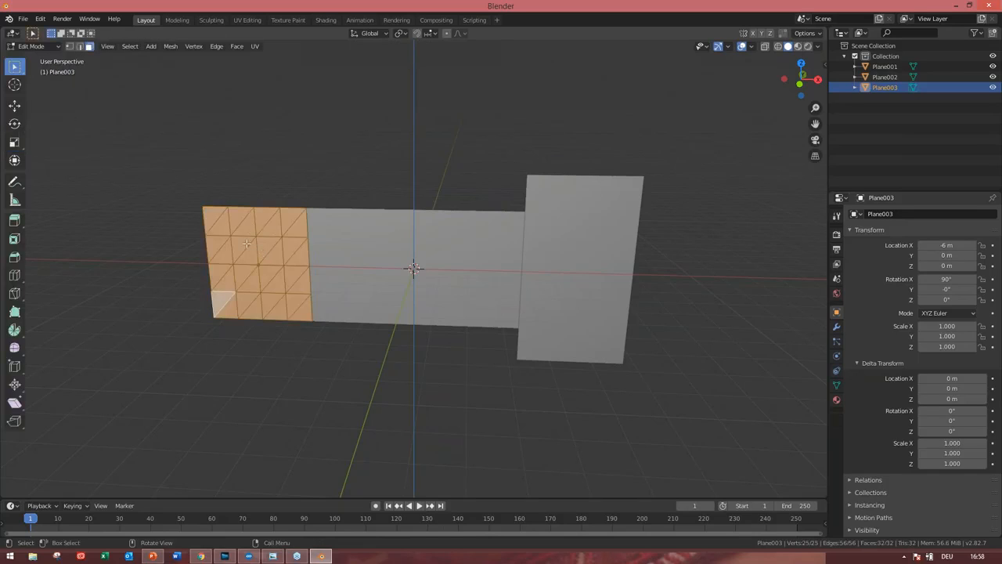
{"action": "middle_click_drag", "start_coordinate": [298, 283], "coordinate": [318, 272]}
{"action": "left_click", "coordinate": [242, 291]}
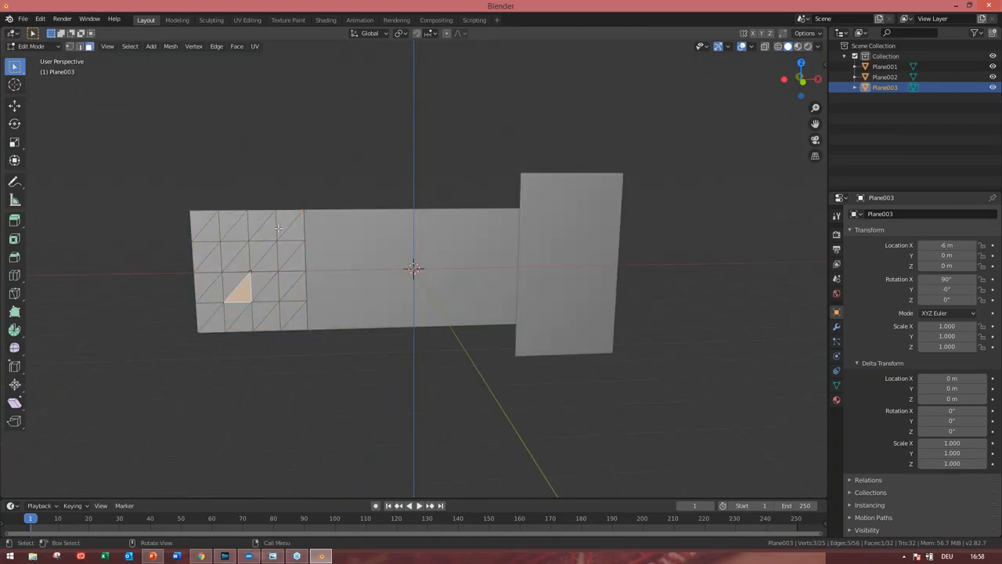
{"action": "key", "text": "s"}
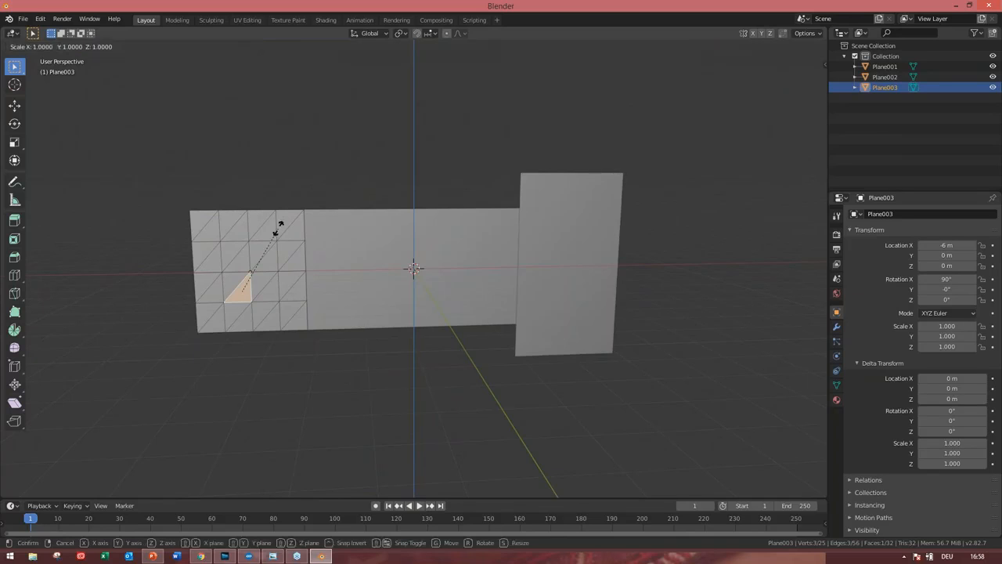
{"action": "right_click", "coordinate": [249, 235]}
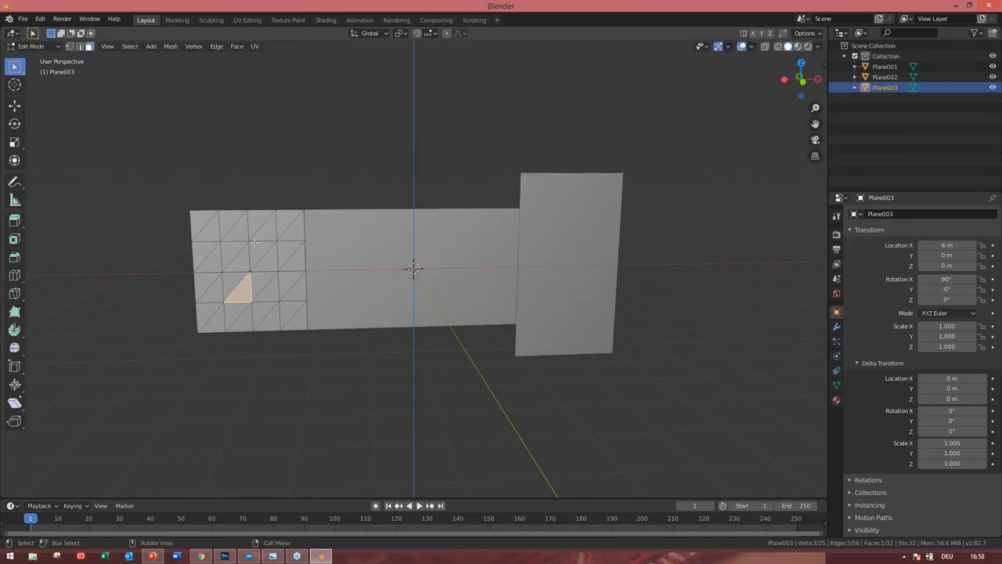
{"action": "left_click", "coordinate": [255, 243]}
{"action": "key", "text": "s"}
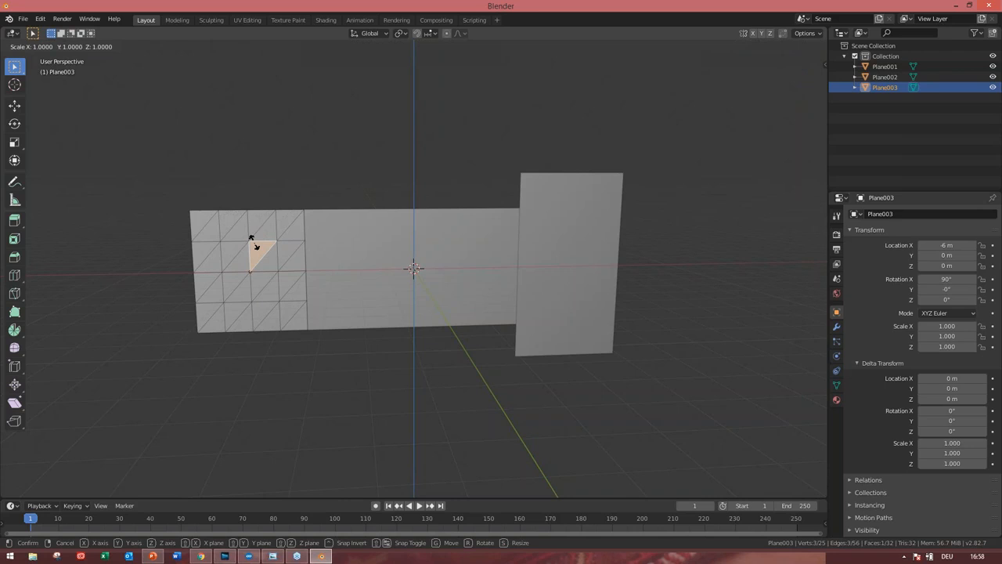
{"action": "right_click", "coordinate": [254, 243]}
Select all faces of Plane003 and try Poke Faces on its triangles, undoing the operation
{"action": "key", "text": "a"}
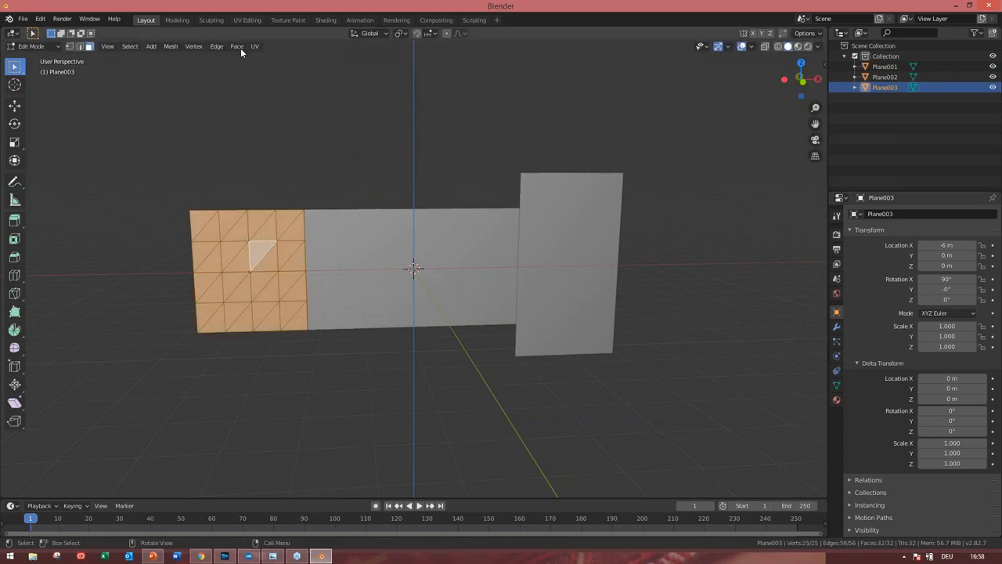
{"action": "left_click", "coordinate": [240, 49]}
{"action": "left_click", "coordinate": [240, 47]}
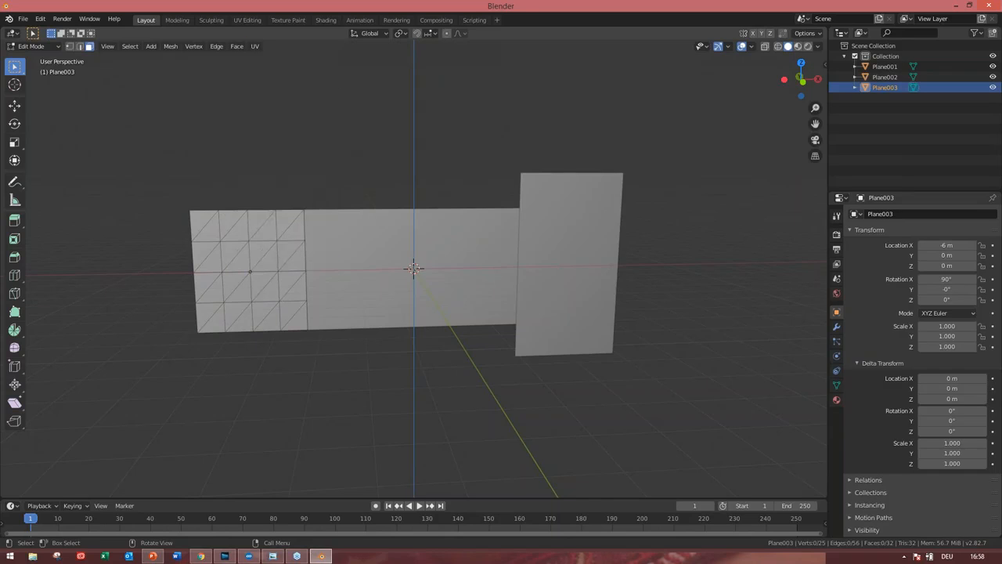
{"action": "left_click", "coordinate": [286, 276]}
{"action": "key", "text": "a"}
{"action": "left_click", "coordinate": [237, 46]}
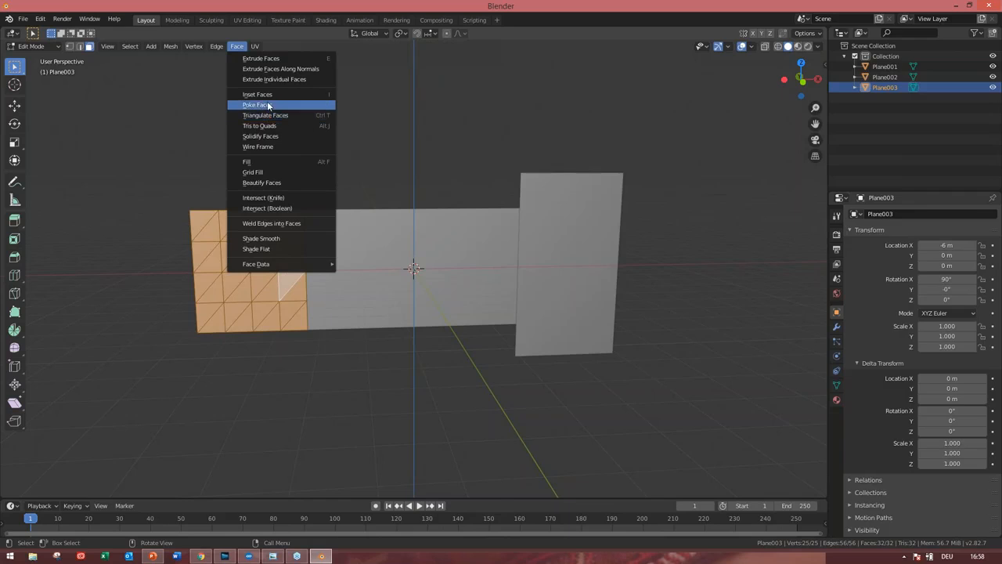
{"action": "left_click", "coordinate": [268, 106]}
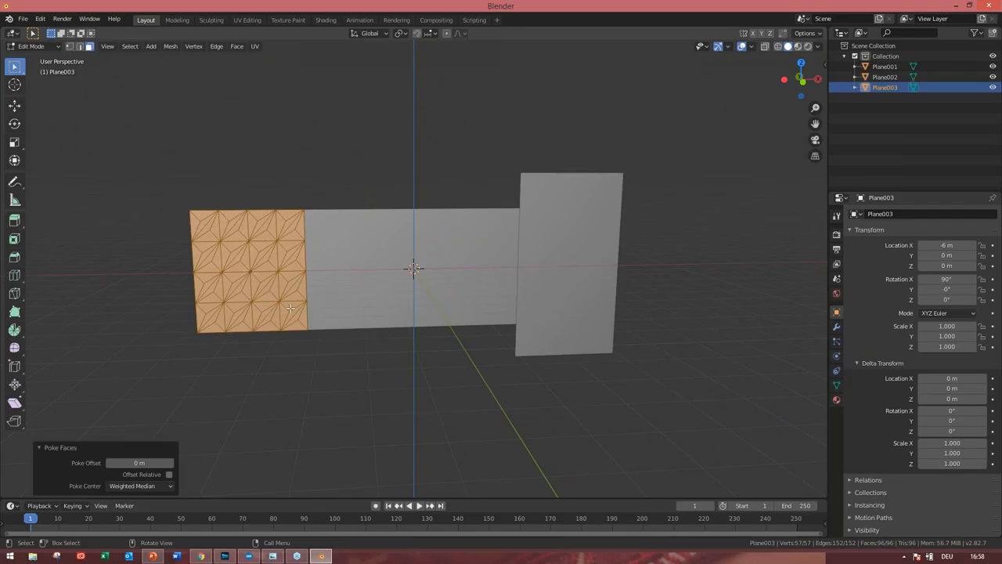
{"action": "key", "text": "ctrl+z"}
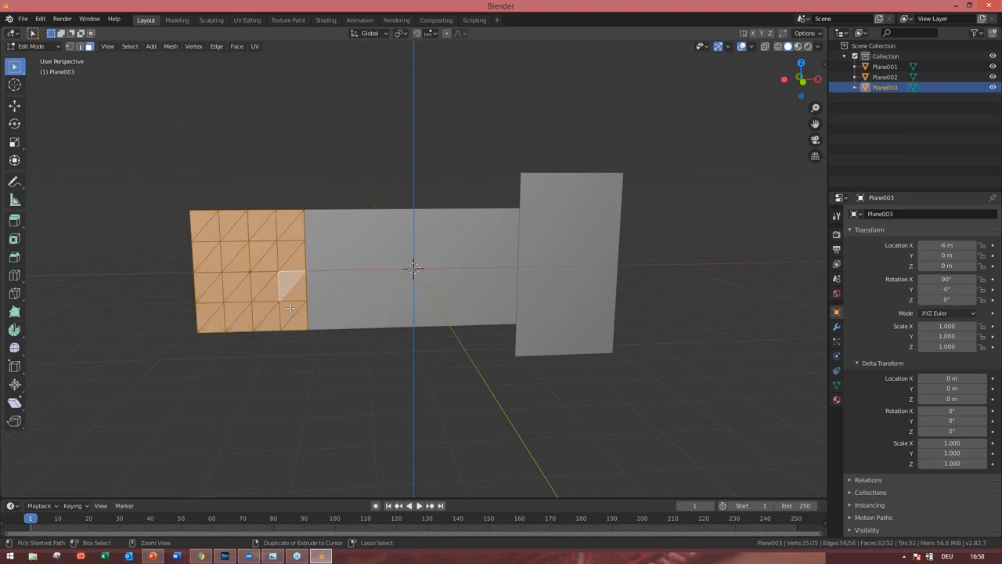
Convert Plane003's triangles to quads and try Poke Faces on the quads, undoing the poke
{"action": "left_click", "coordinate": [237, 47]}
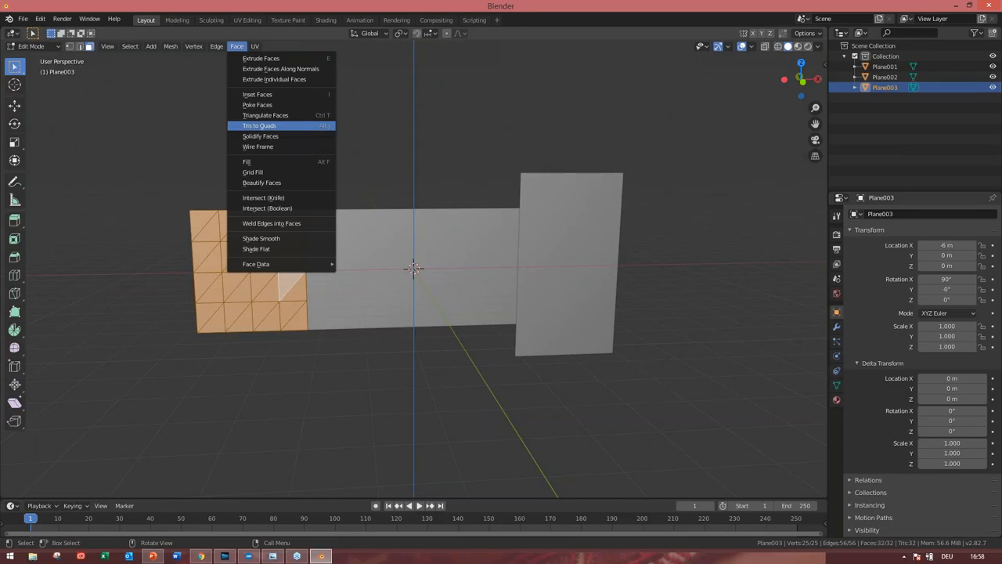
{"action": "key", "text": "Return"}
{"action": "left_click", "coordinate": [237, 46]}
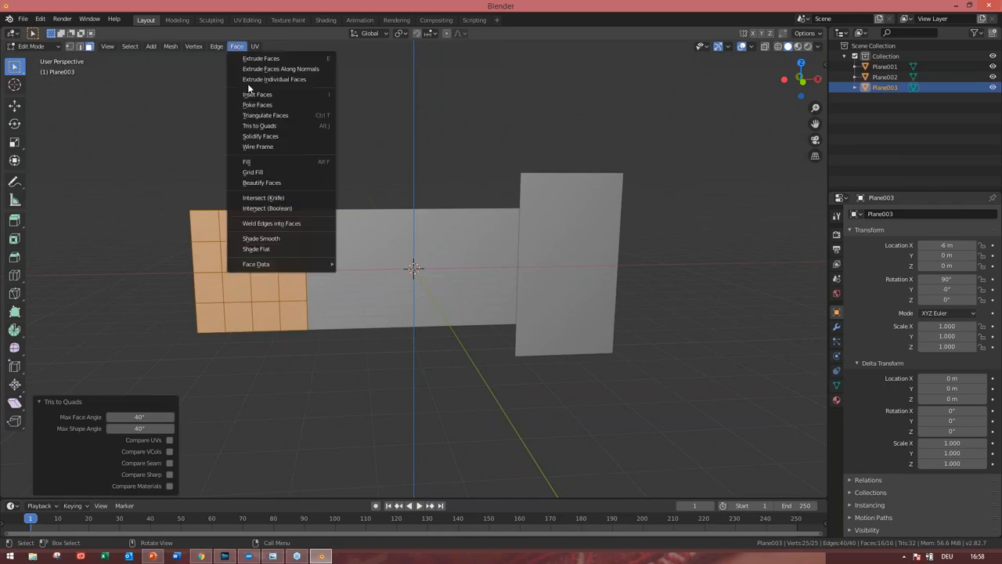
{"action": "left_click", "coordinate": [257, 105]}
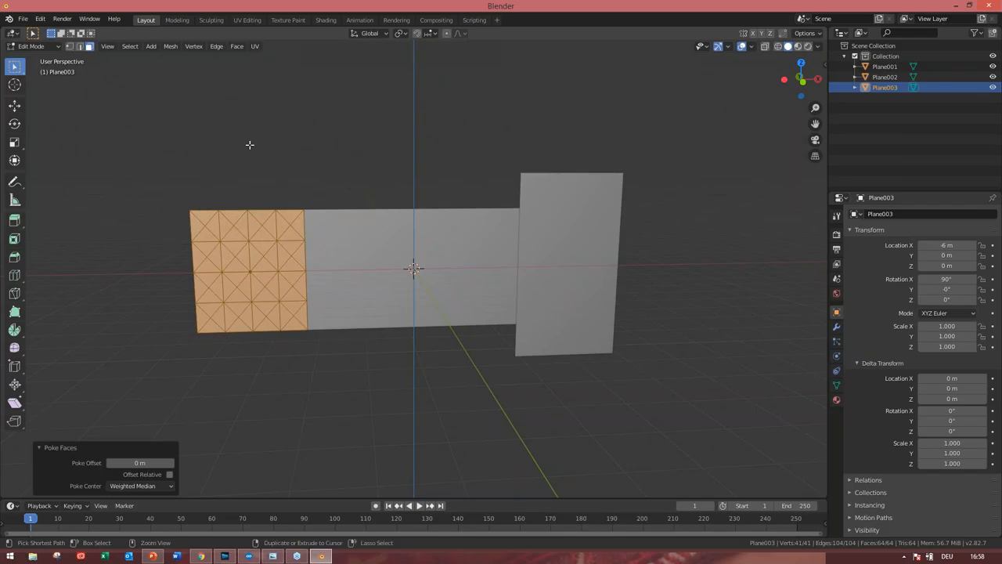
{"action": "key", "text": "ctrl+z"}
Triangulate all selected faces of Plane003
{"action": "left_click", "coordinate": [237, 47]}
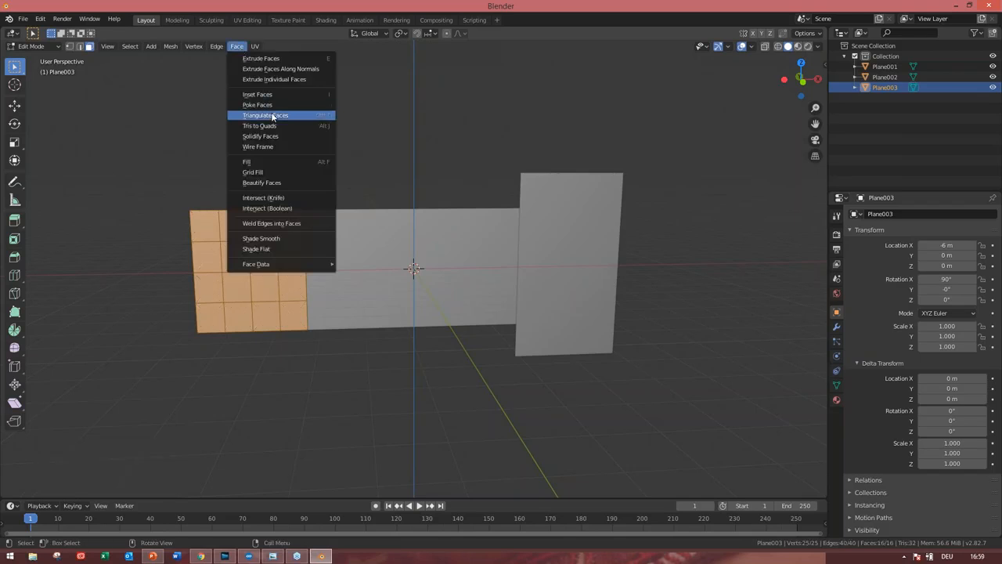
{"action": "left_click", "coordinate": [270, 115]}
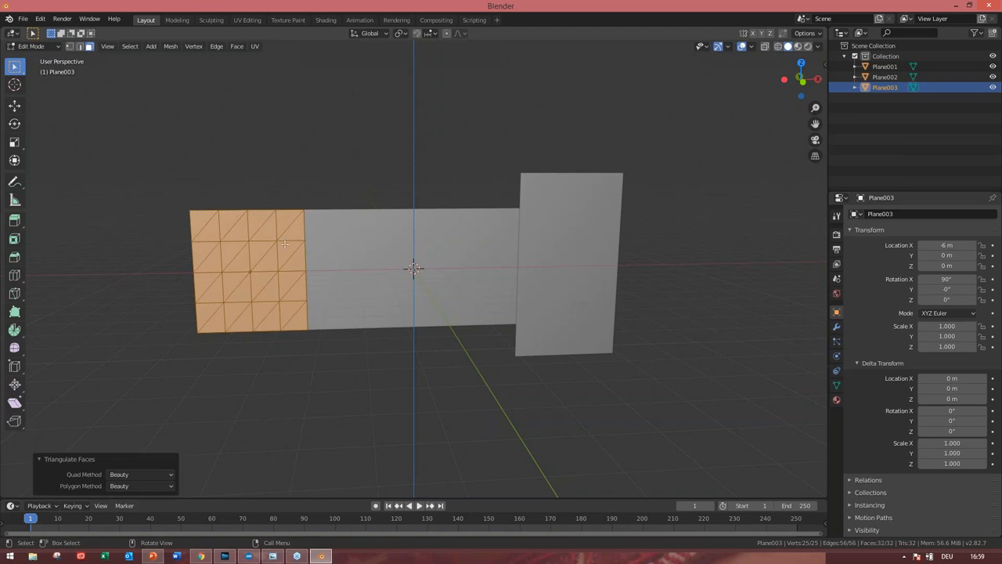
In vertex selection, try moving Plane003's outer upper corner vertex about -1.28 m in X, 0.234 m in Y and 0.584 m in Z
{"action": "left_click", "coordinate": [70, 46]}
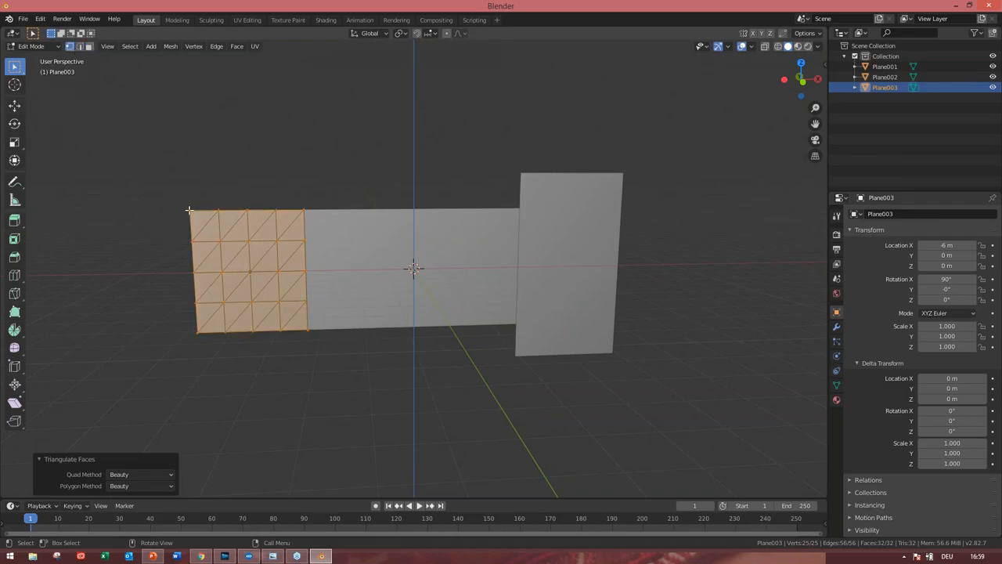
{"action": "left_click", "coordinate": [14, 105]}
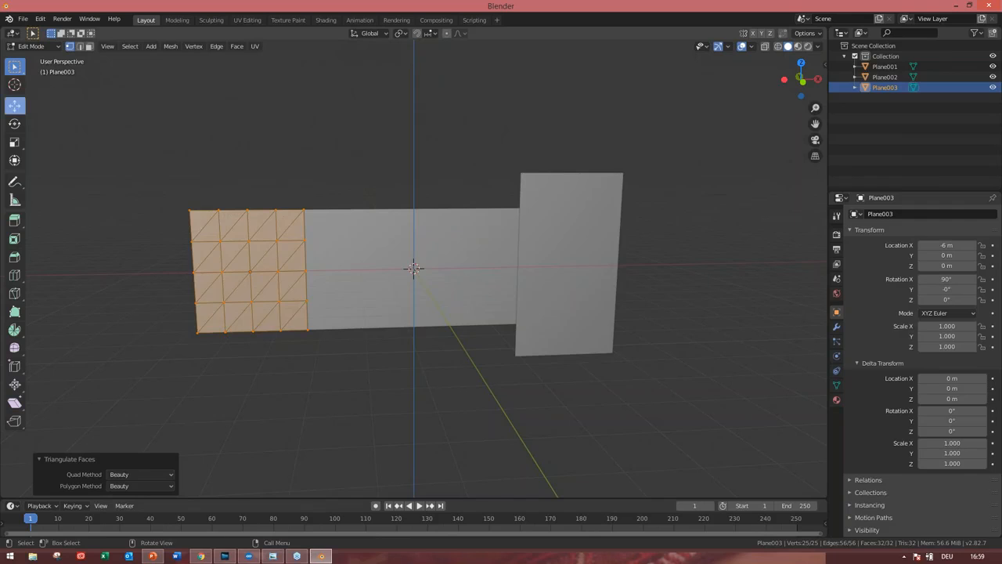
{"action": "left_click", "coordinate": [189, 210]}
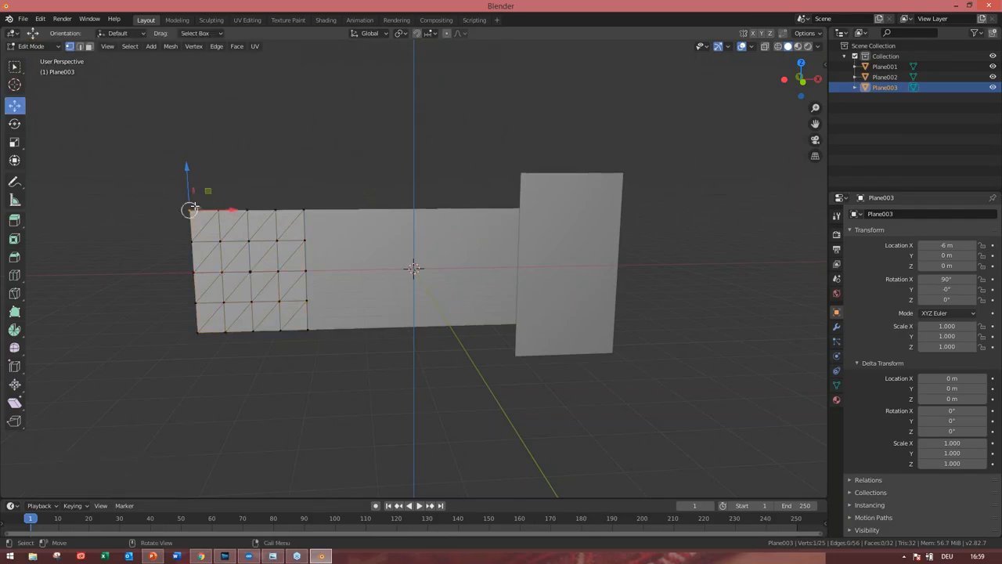
{"action": "left_click_drag", "start_coordinate": [189, 210], "coordinate": [154, 194]}
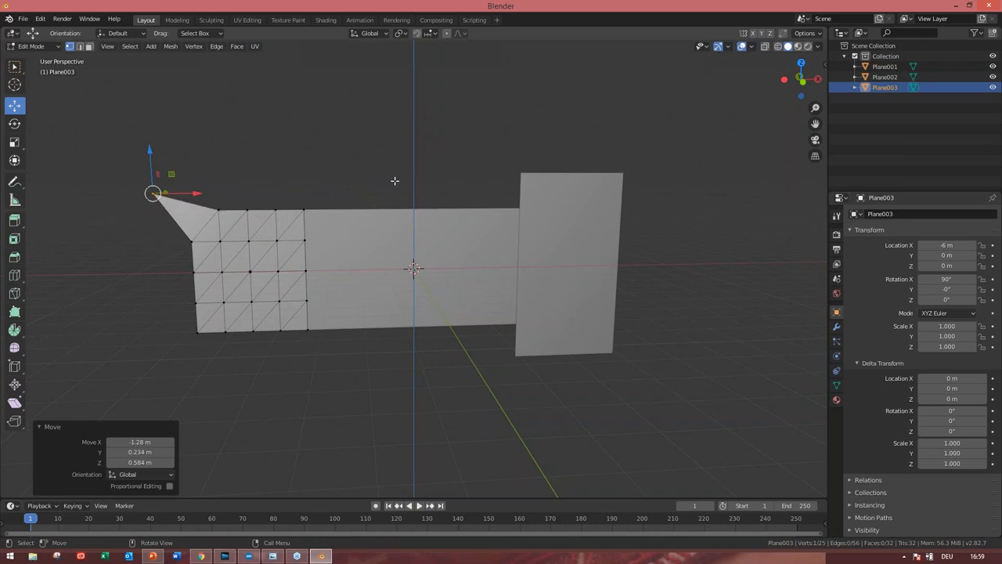
{"action": "key", "text": "ctrl+z"}
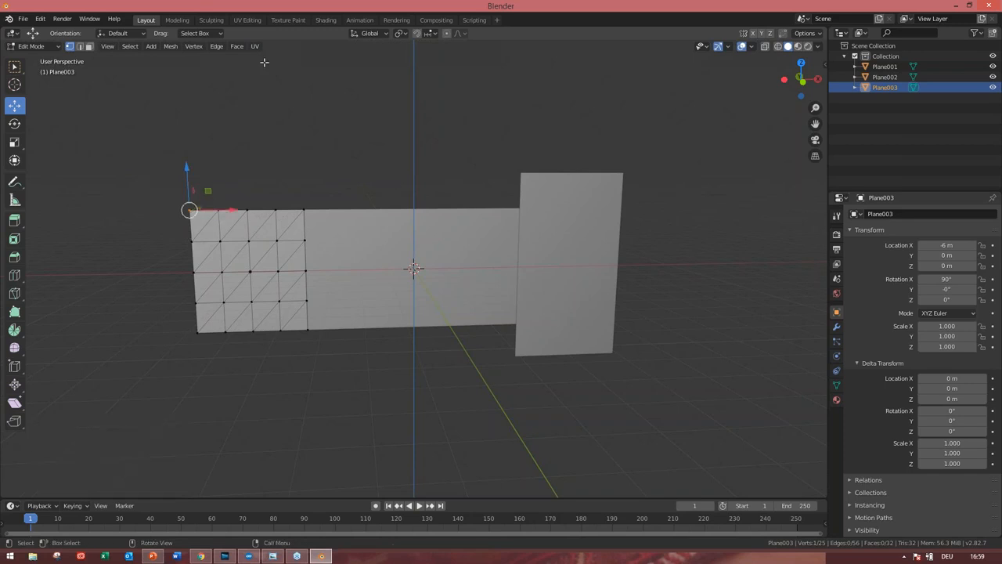
Load ColourBars.png as the image in the UV Editing workspace and deselect the plane's vertices
{"action": "left_click", "coordinate": [247, 19]}
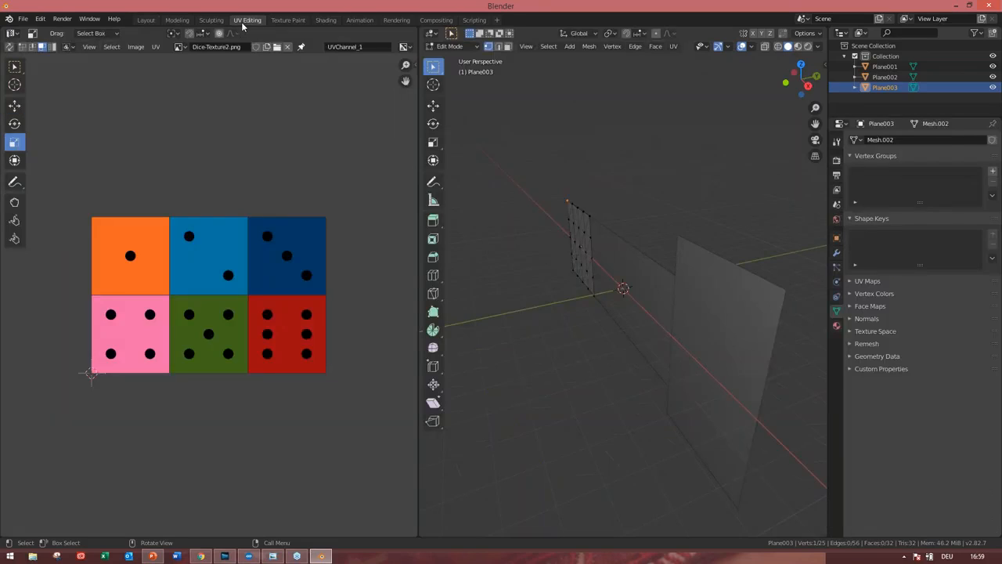
{"action": "left_click", "coordinate": [179, 47]}
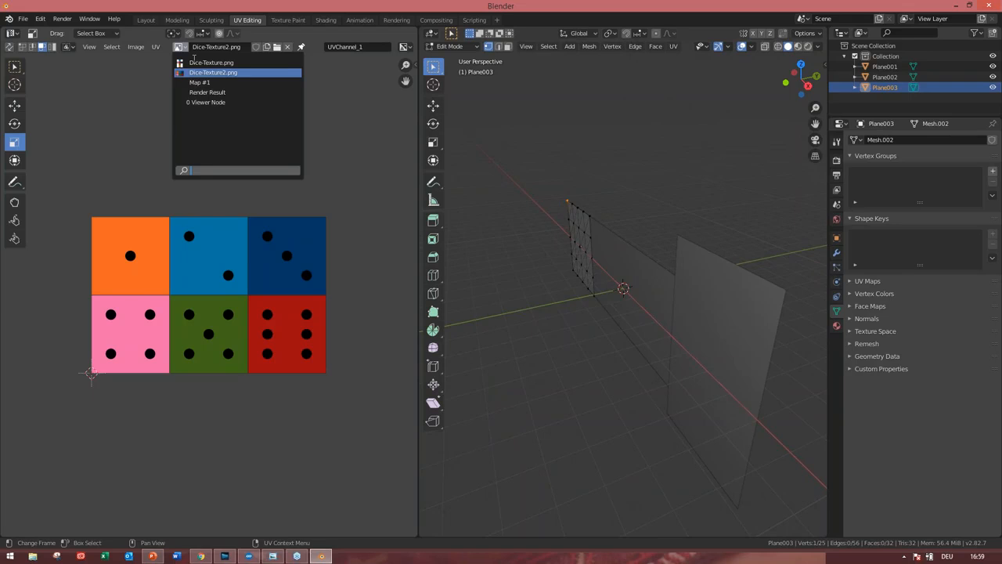
{"action": "left_click", "coordinate": [277, 46]}
{"action": "left_click", "coordinate": [277, 46]}
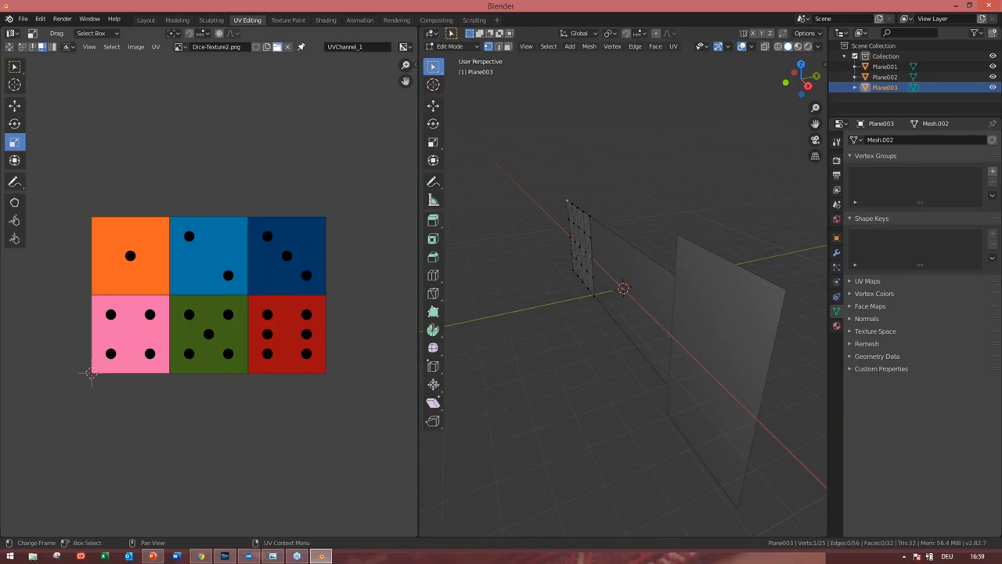
{"action": "double_click", "coordinate": [399, 136]}
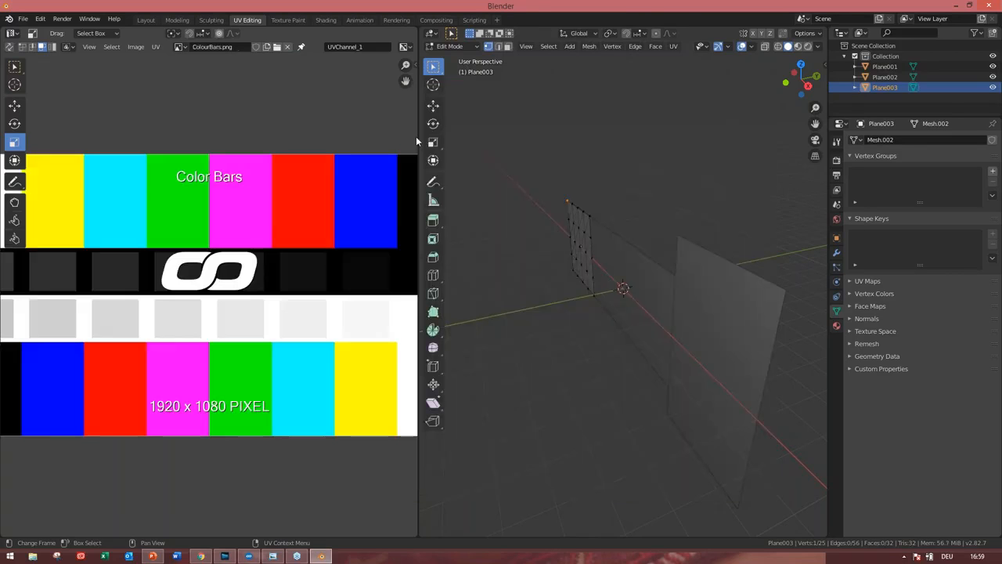
{"action": "left_click", "coordinate": [512, 298]}
{"action": "scroll", "coordinate": [620, 355], "scroll_direction": "up", "scroll_amount": 1}
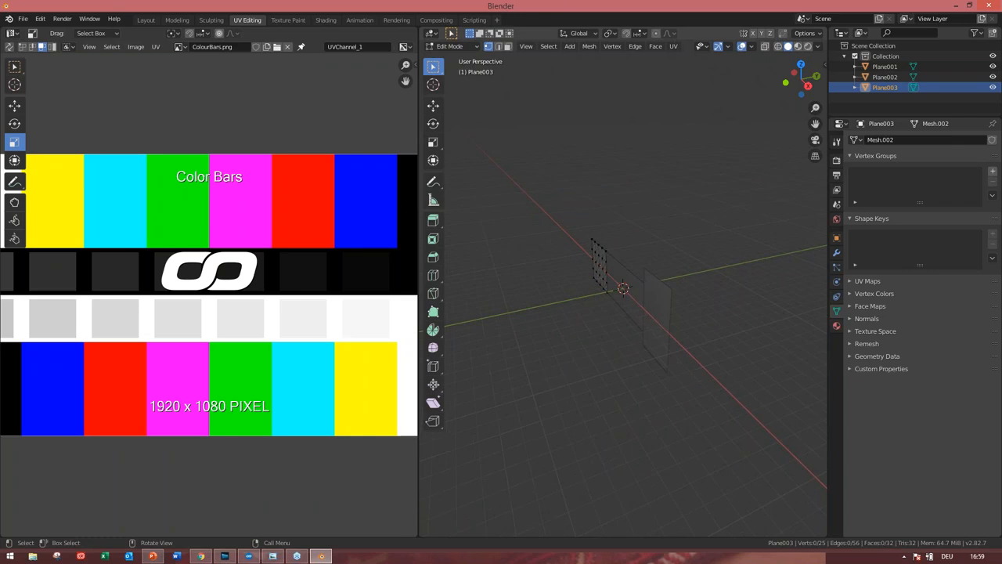
Switch to the Shading workspace and select Plane001 with all three planes in view
{"action": "left_click", "coordinate": [326, 20]}
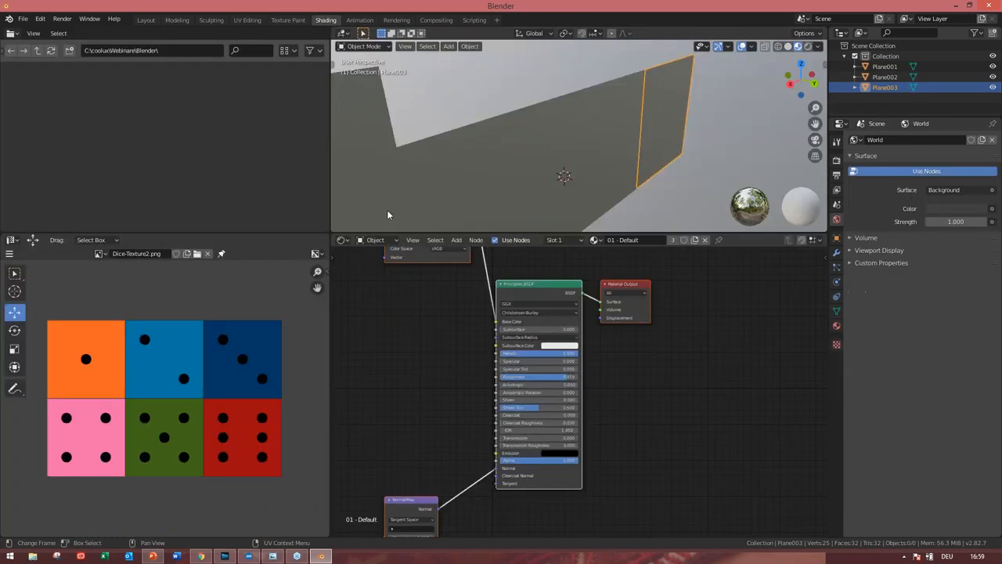
{"action": "left_click", "coordinate": [468, 120]}
{"action": "scroll", "coordinate": [469, 119], "scroll_direction": "down", "scroll_amount": 8}
{"action": "scroll", "coordinate": [579, 181], "scroll_direction": "up", "scroll_amount": 2}
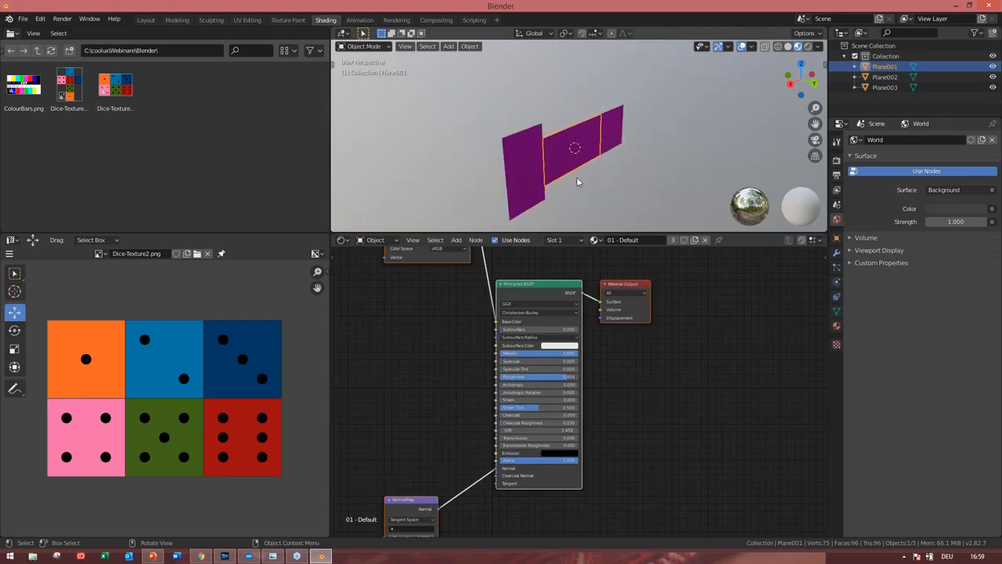
{"action": "middle_click_drag", "start_coordinate": [584, 180], "coordinate": [566, 152]}
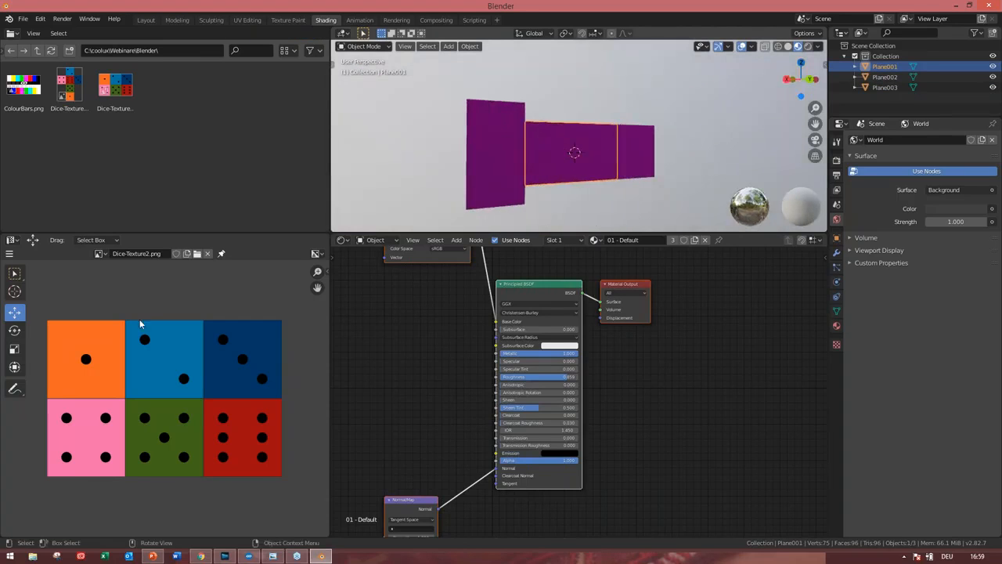
Add ColourBars.png as a separate image texture node in the 01 - Default material, then delete that node
{"action": "left_click_drag", "start_coordinate": [23, 83], "coordinate": [383, 334]}
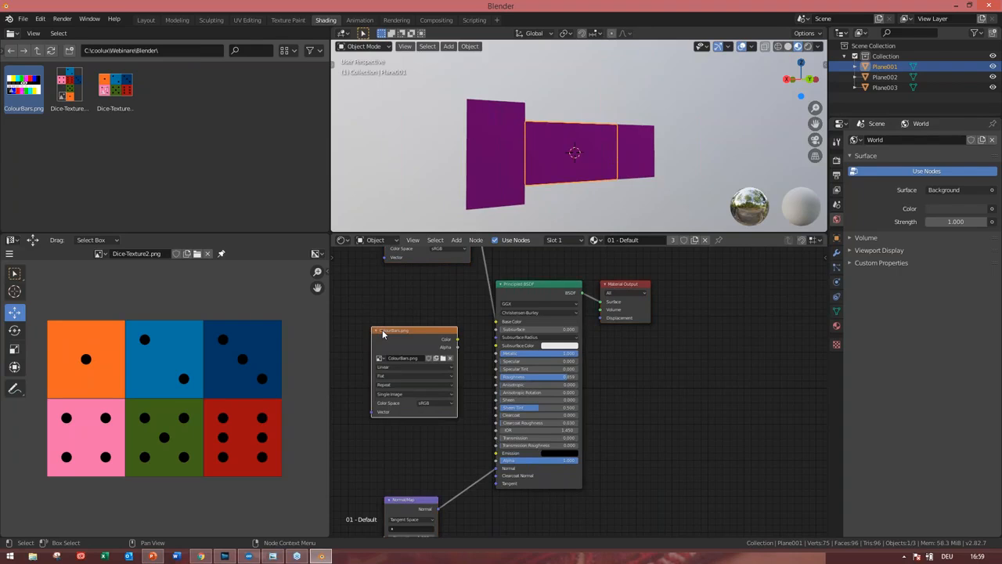
{"action": "scroll", "coordinate": [662, 342], "scroll_direction": "down", "scroll_amount": 2}
{"action": "scroll", "coordinate": [662, 342], "scroll_direction": "down", "scroll_amount": 4}
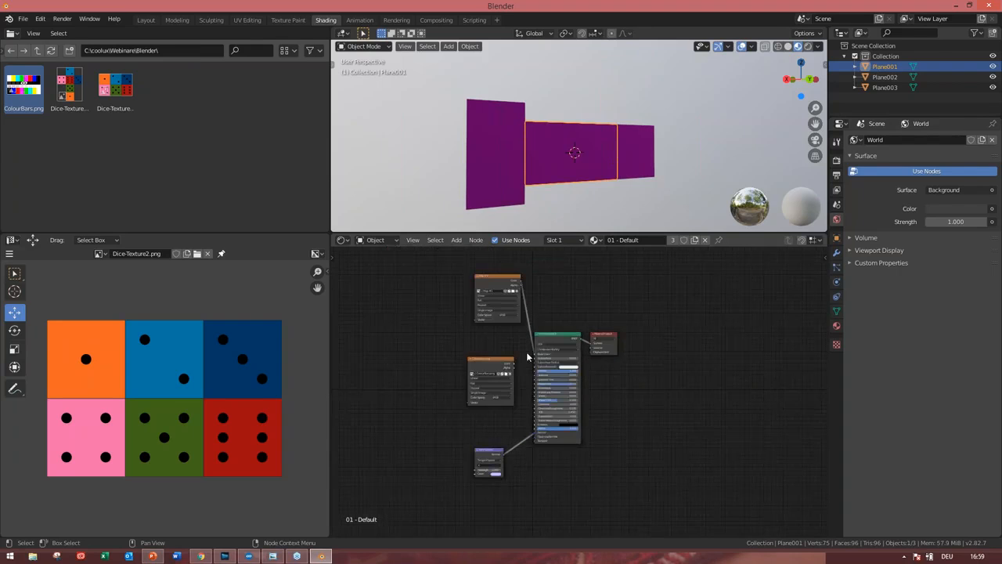
{"action": "left_click", "coordinate": [485, 360]}
{"action": "left_click_drag", "start_coordinate": [485, 359], "coordinate": [432, 321]}
{"action": "scroll", "coordinate": [438, 325], "scroll_direction": "up", "scroll_amount": 3}
{"action": "middle_click_drag", "start_coordinate": [448, 350], "coordinate": [461, 431]}
{"action": "scroll", "coordinate": [459, 429], "scroll_direction": "up", "scroll_amount": 2}
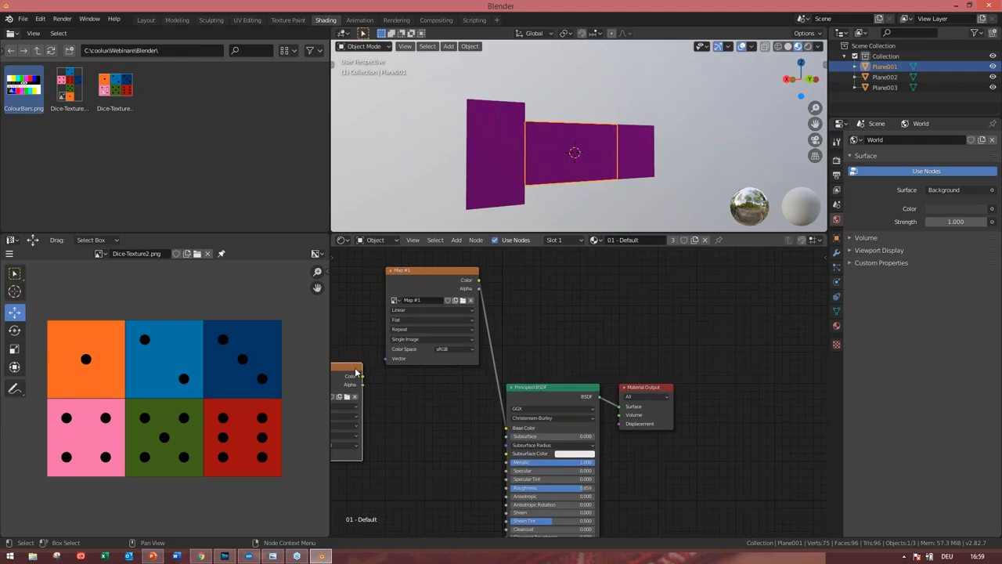
{"action": "key", "text": "x"}
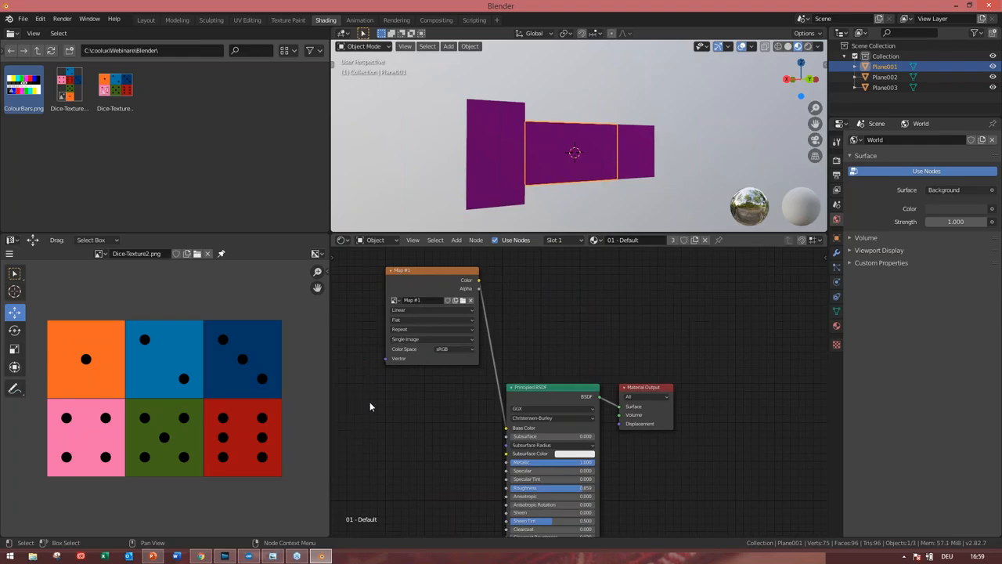
Assign ColourBars.png to the existing Map #1 texture node feeding the Principled BSDF's base color
{"action": "left_click", "coordinate": [396, 300]}
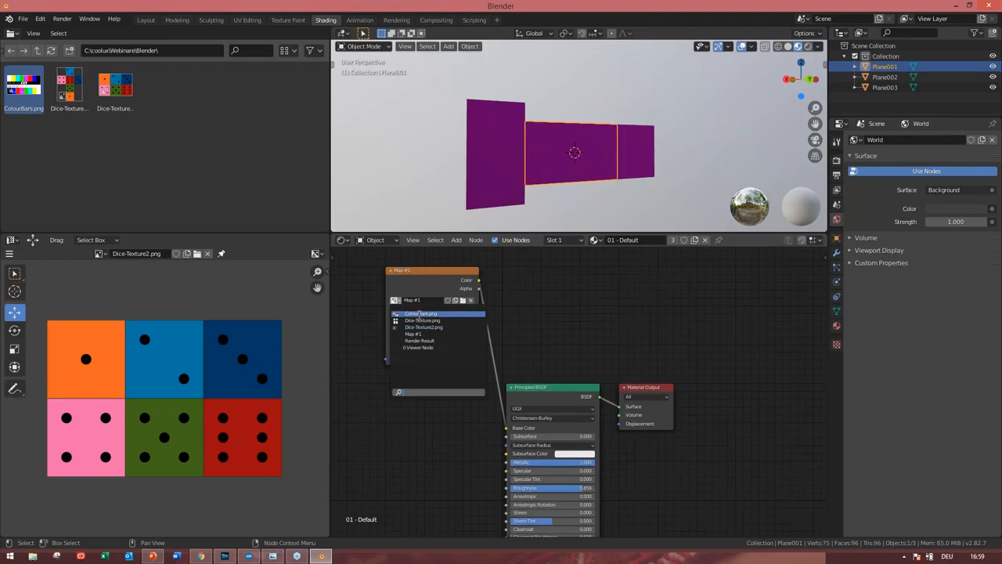
{"action": "left_click", "coordinate": [420, 313]}
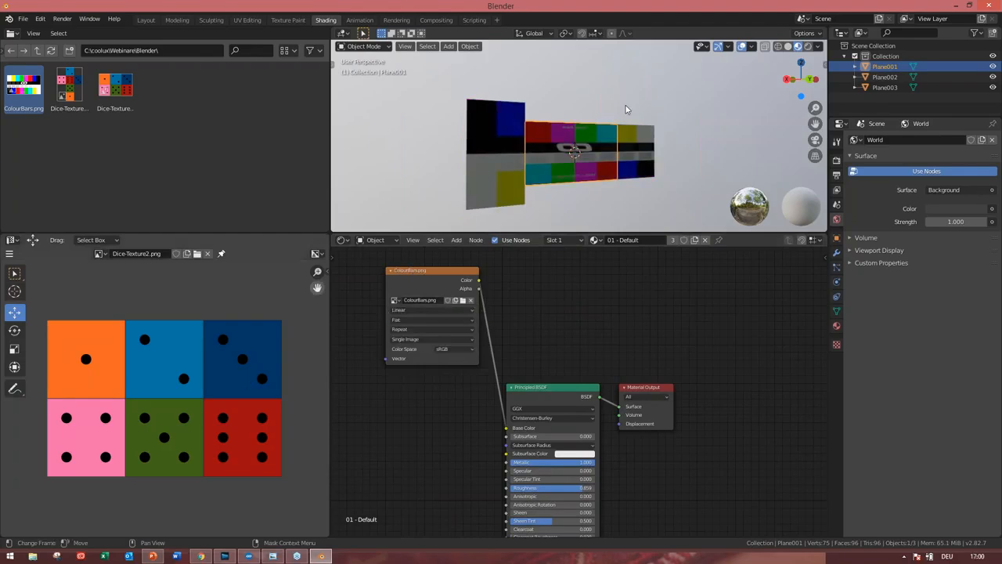
Select Plane003 in the Shading workspace's 3D view and switch it to Edit Mode
{"action": "left_click", "coordinate": [563, 181]}
{"action": "left_click", "coordinate": [363, 46]}
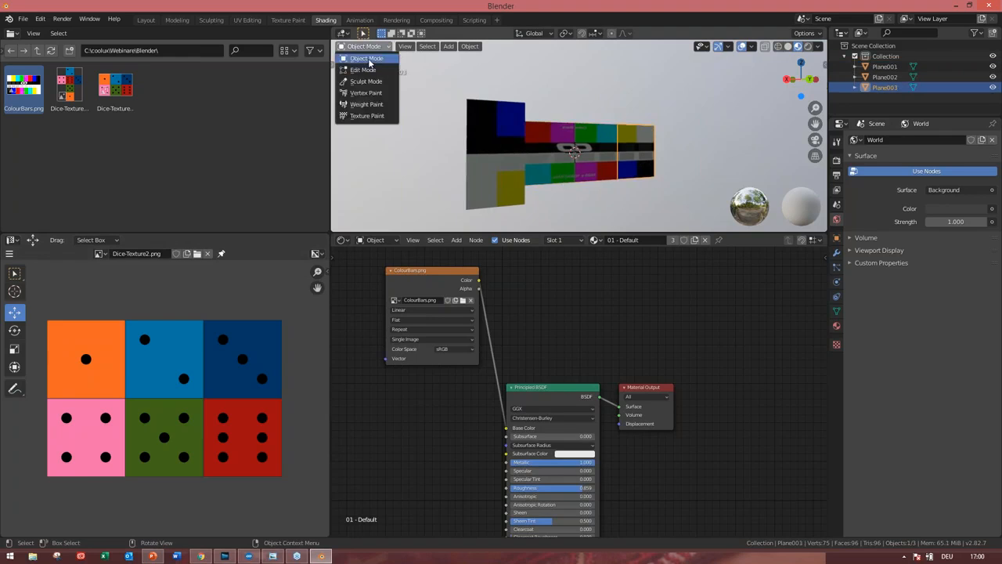
{"action": "left_click", "coordinate": [363, 69]}
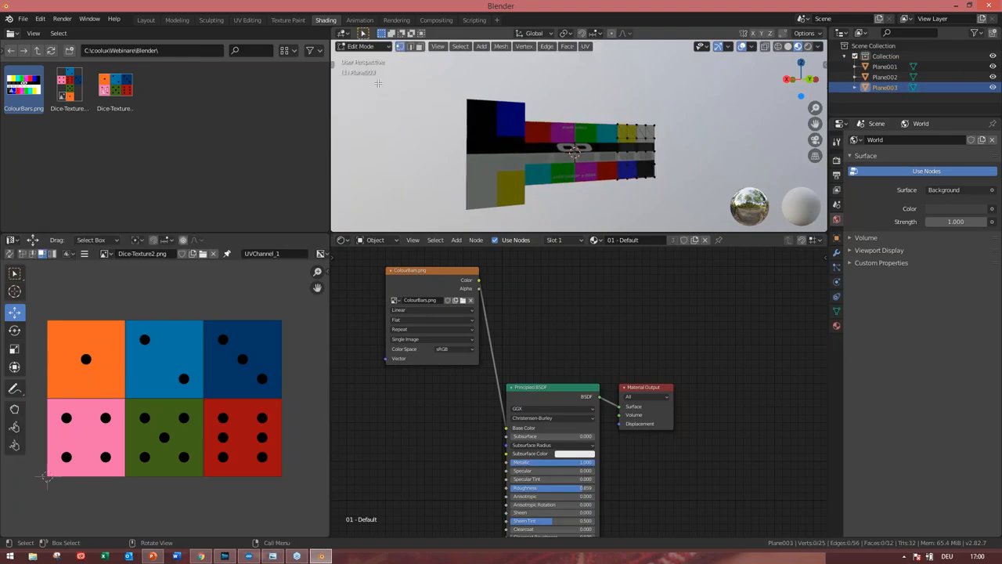
Show ColourBars.png in the UV editor in place of the dice texture and fit the whole image in view
{"action": "left_click", "coordinate": [106, 255]}
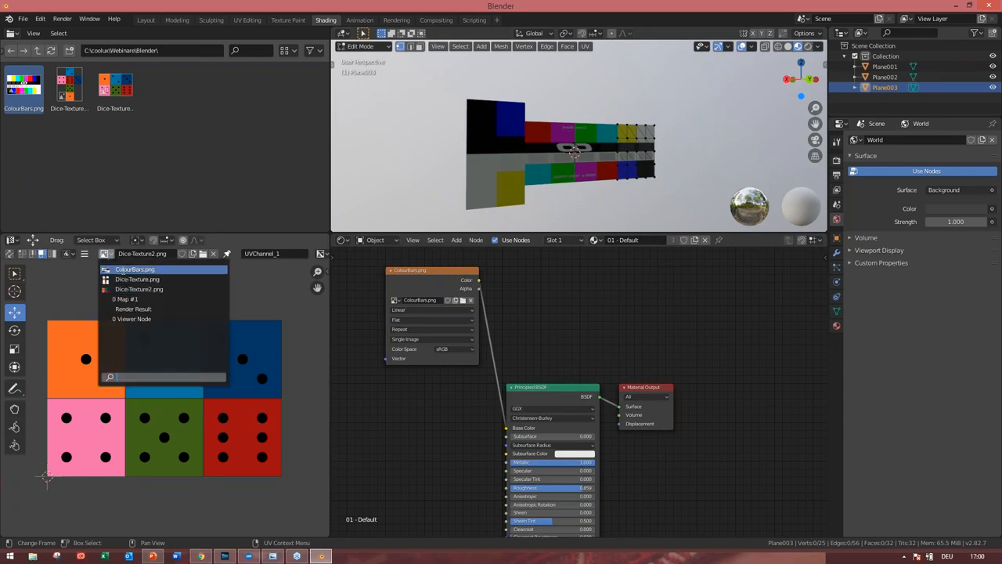
{"action": "key", "text": "Return"}
{"action": "key", "text": "Home"}
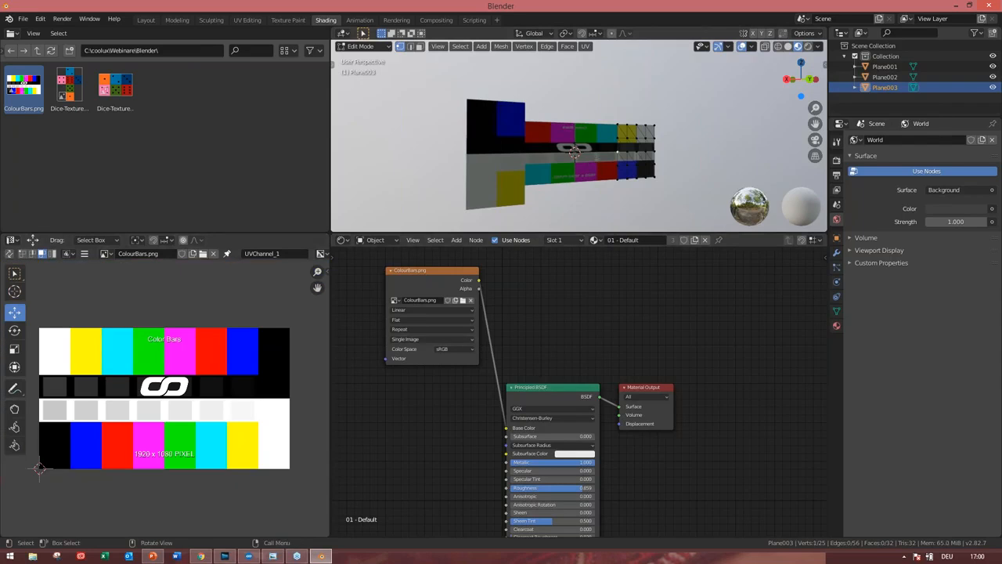
Return to Object Mode, select Plane001, Plane002 and Plane003 together, and switch all three to Edit Mode
{"action": "left_click", "coordinate": [376, 47]}
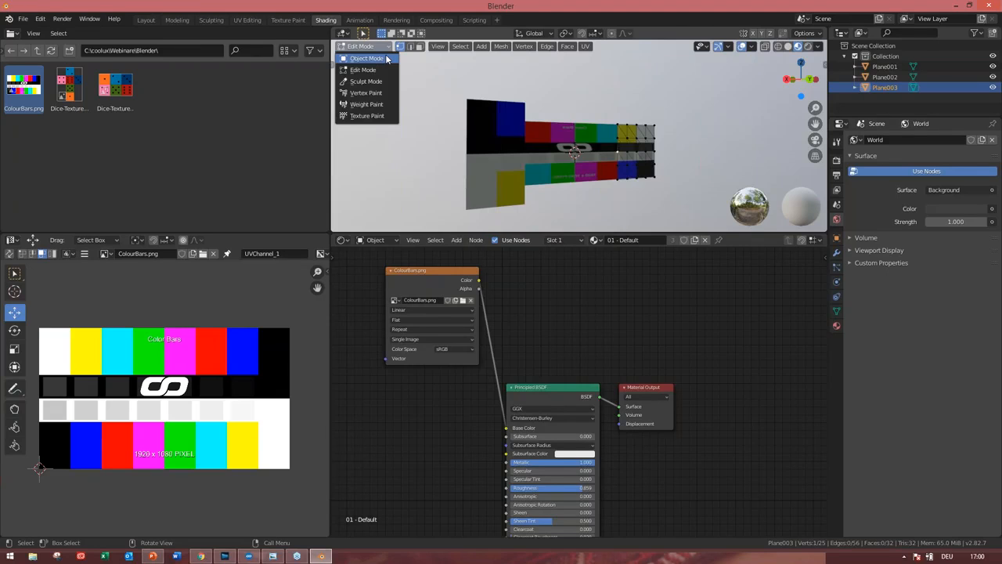
{"action": "left_click", "coordinate": [386, 59]}
{"action": "left_click", "coordinate": [573, 144]}
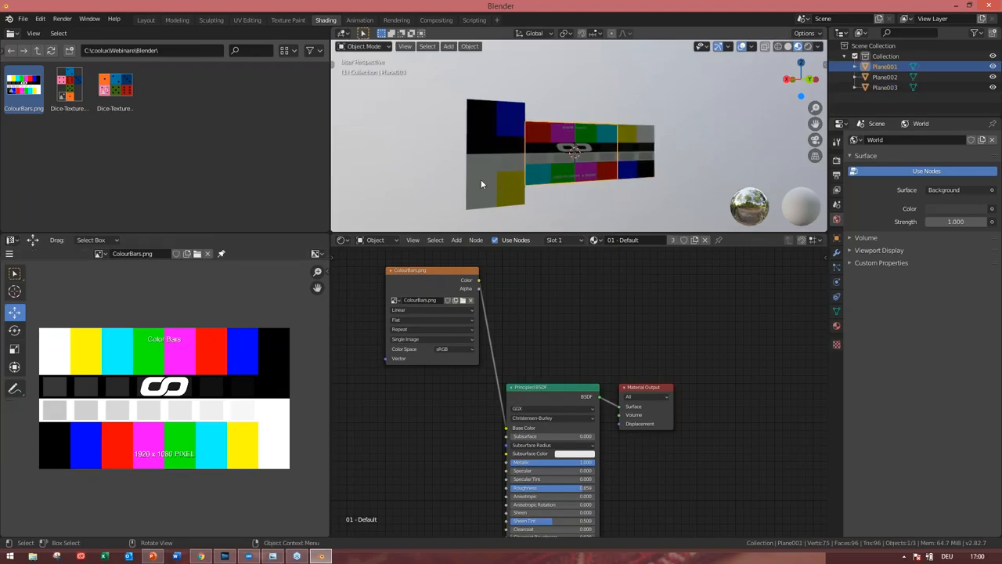
{"action": "left_click", "coordinate": [603, 172], "text": "shift"}
{"action": "left_click", "coordinate": [451, 164], "text": "shift"}
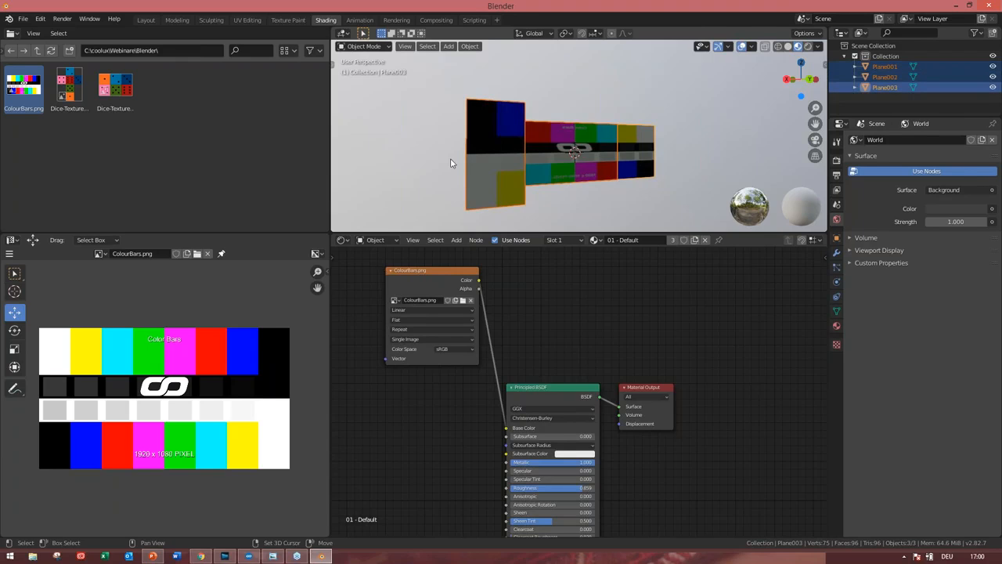
{"action": "left_click", "coordinate": [374, 47]}
{"action": "left_click", "coordinate": [364, 70]}
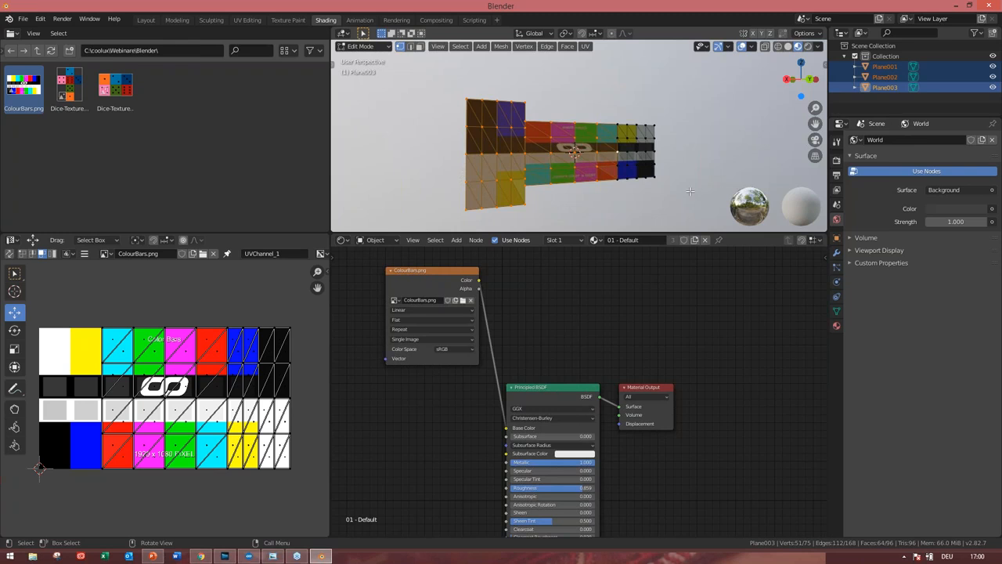
Select the entire geometry of all three planes so their complete UV layout is shown over the colour bars
{"action": "left_click_drag", "start_coordinate": [697, 194], "coordinate": [564, 82]}
{"action": "left_click_drag", "start_coordinate": [674, 201], "coordinate": [404, 63]}
{"action": "left_click_drag", "start_coordinate": [575, 171], "coordinate": [458, 207]}
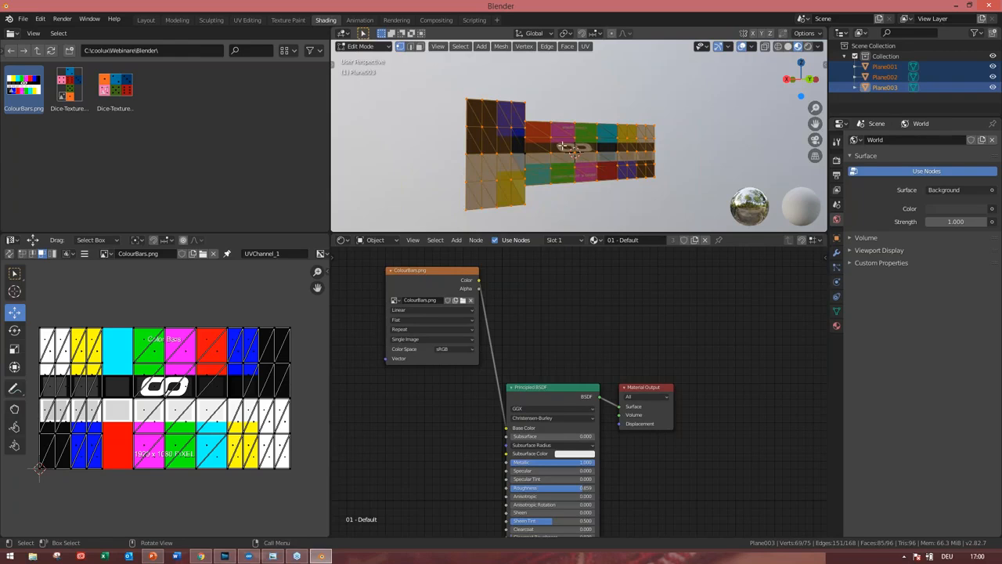
{"action": "key", "text": "a"}
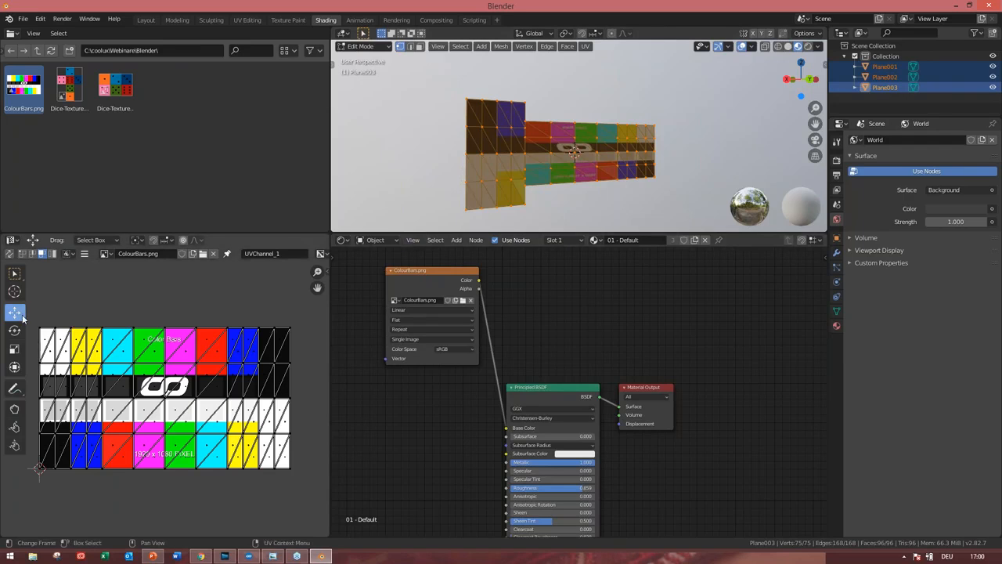
Select single UV faces, try moving the one on the upper yellow bar horizontally, and select one on the upper magenta bar
{"action": "left_click", "coordinate": [64, 381]}
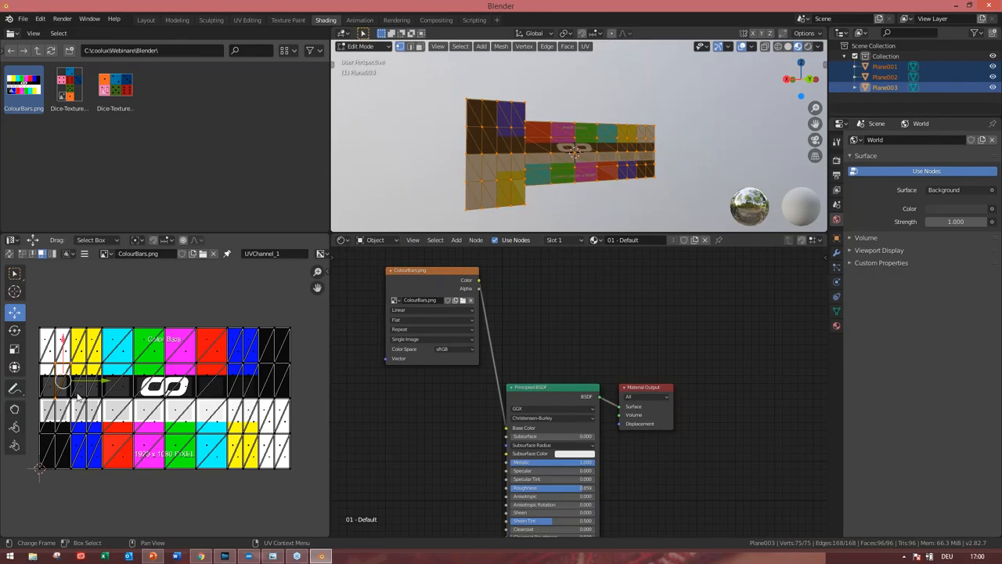
{"action": "left_click", "coordinate": [95, 353]}
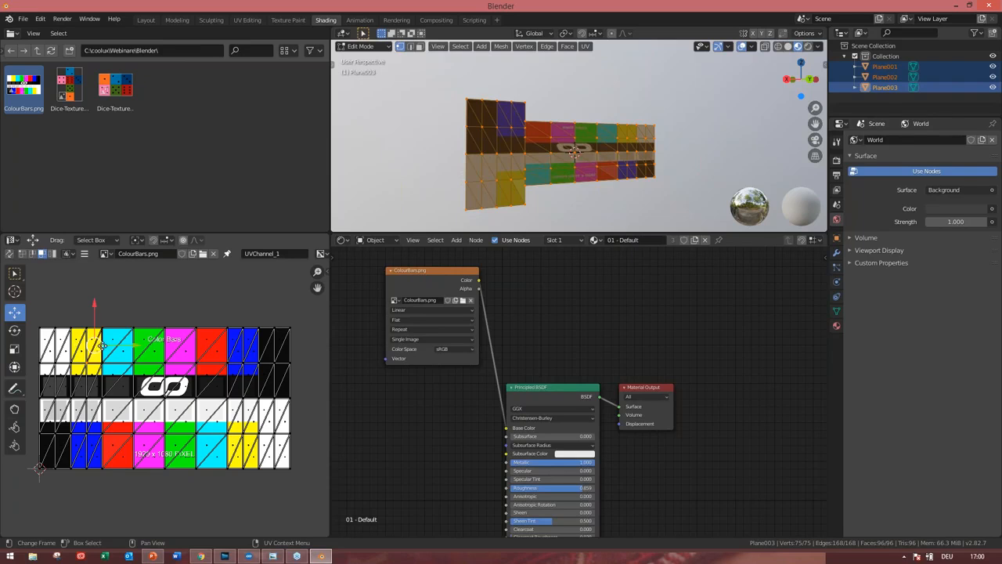
{"action": "mouse_move", "coordinate": [105, 344]}
{"action": "left_mouse_down"}
{"action": "mouse_move", "coordinate": [134, 344]}
{"action": "mouse_move", "coordinate": [90, 345]}
{"action": "mouse_move", "coordinate": [111, 345]}
{"action": "left_mouse_up"}
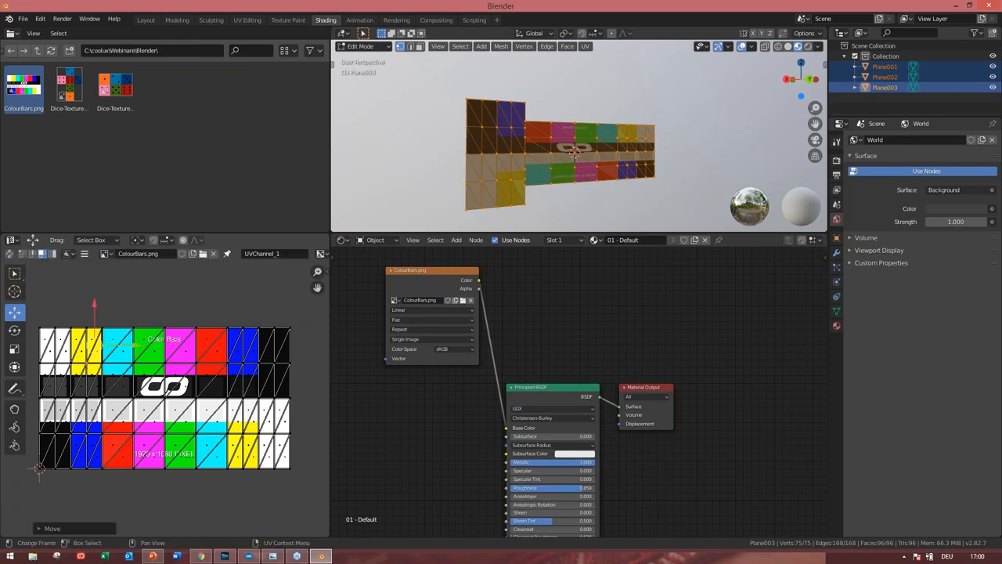
{"action": "left_click", "coordinate": [185, 358]}
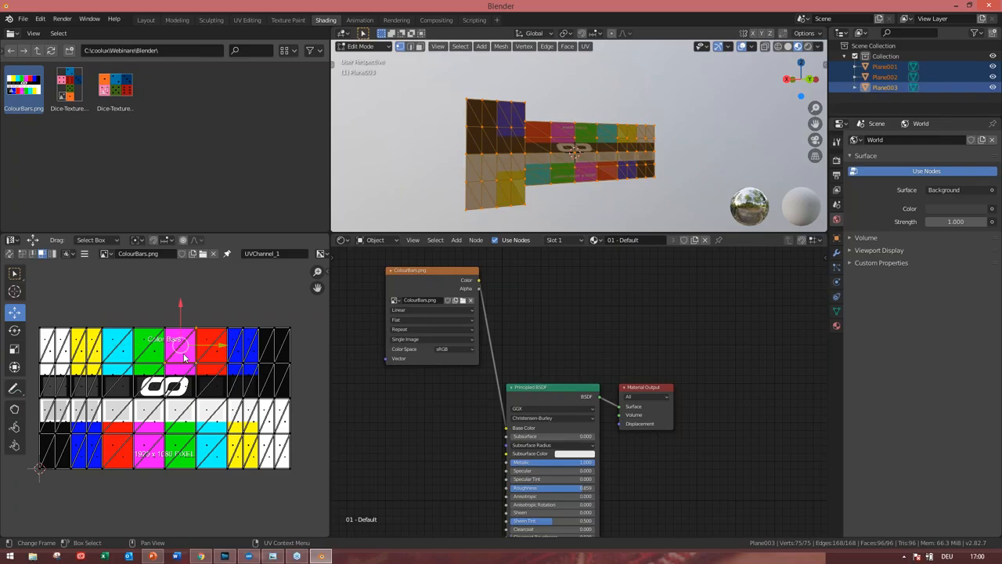